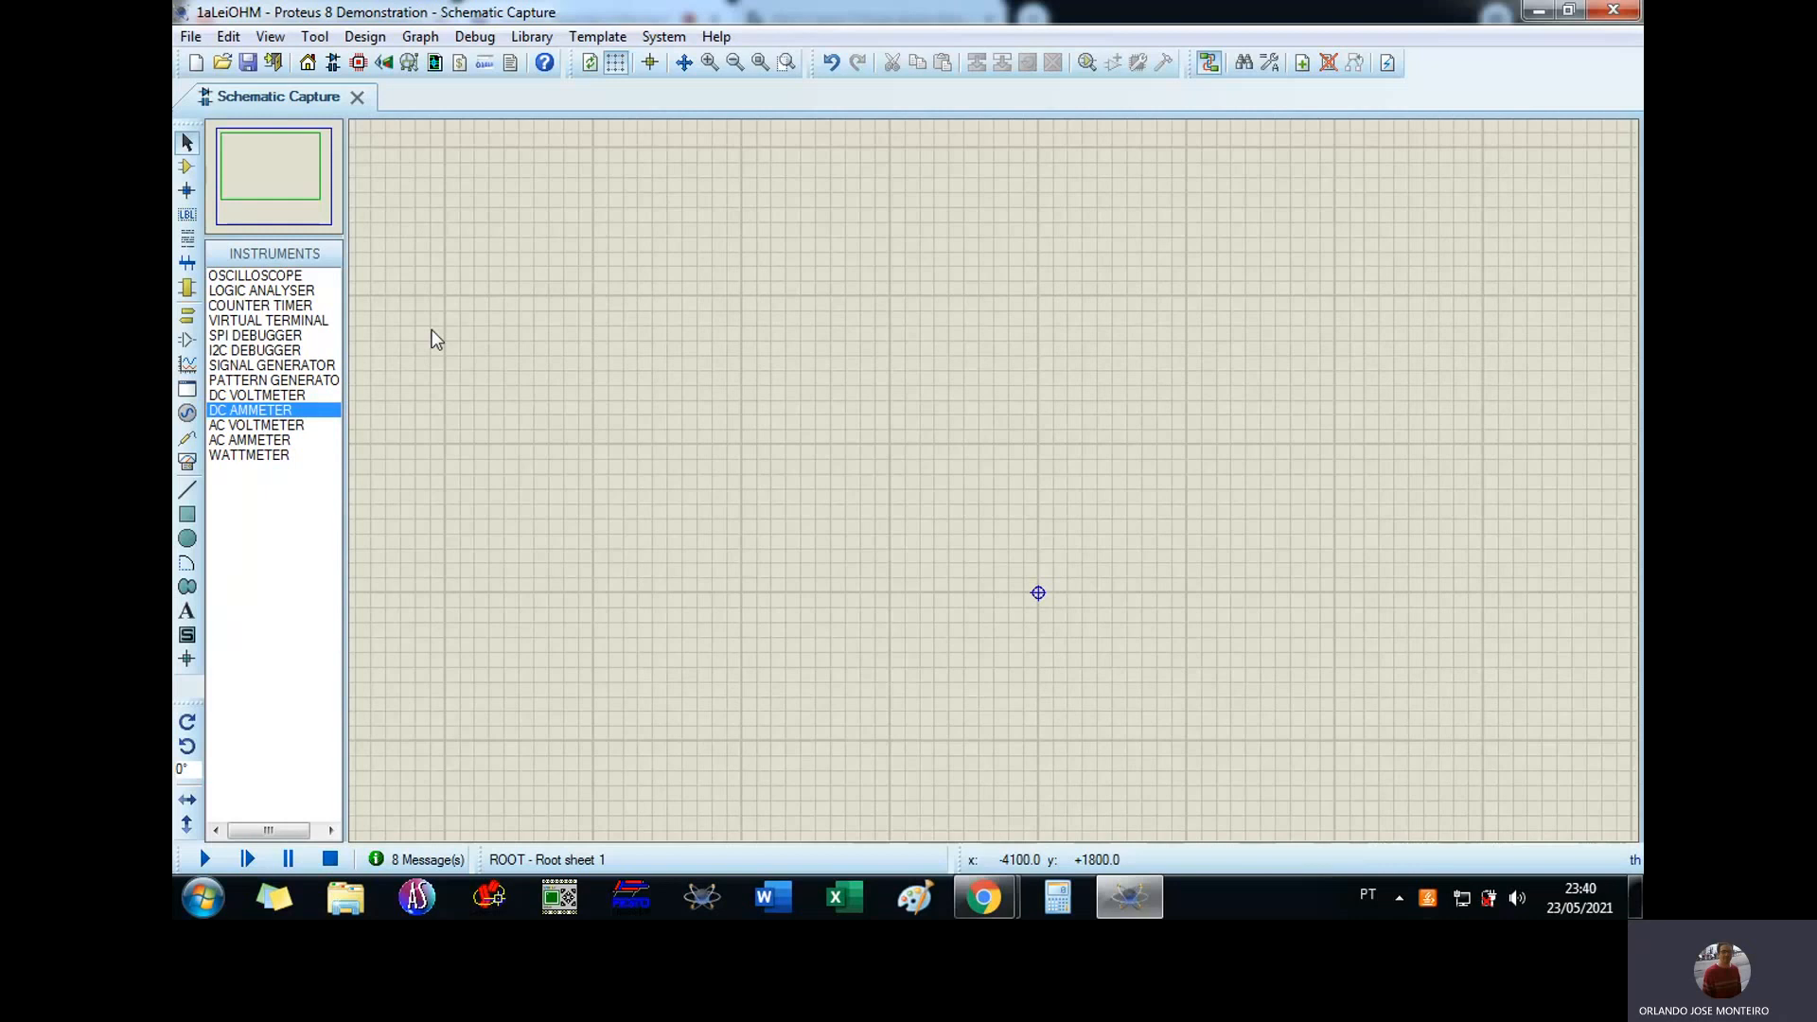
# Step: Preview the BATTERY and RES parts among the components already loaded in the project
pyautogui.click(190, 174)
pyautogui.click(255, 279)
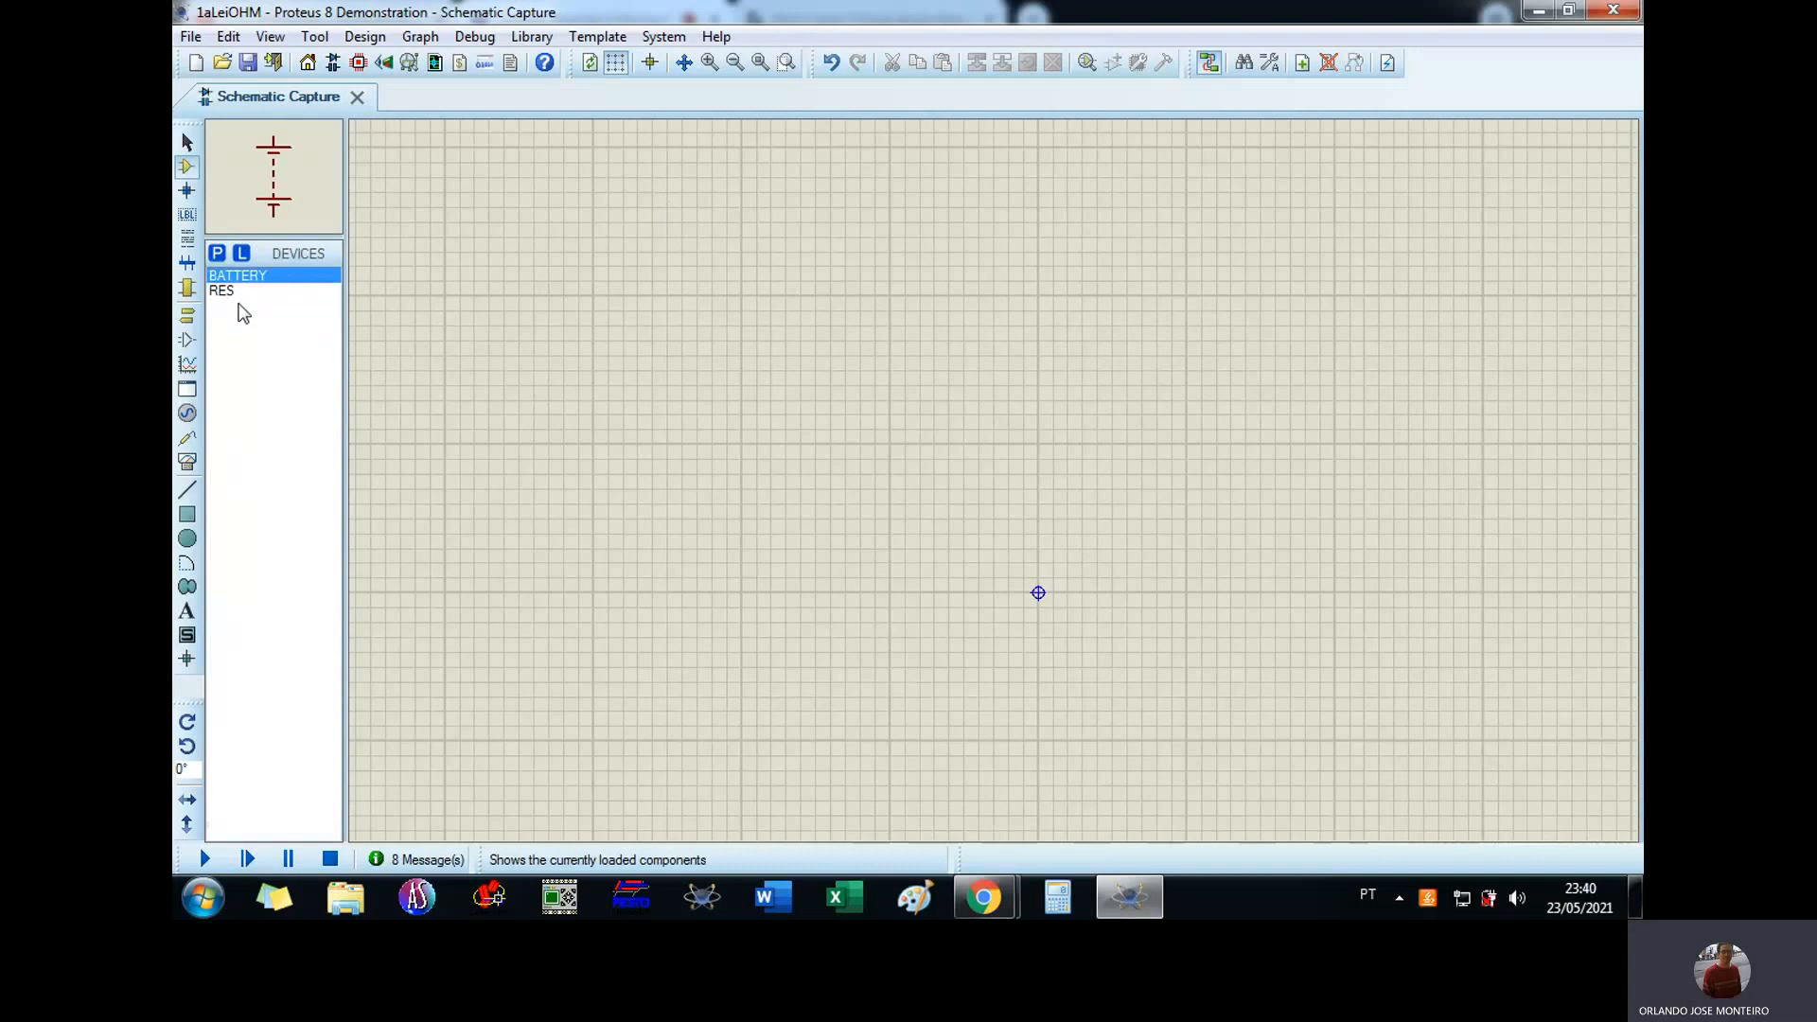
pyautogui.click(231, 290)
pyautogui.click(241, 276)
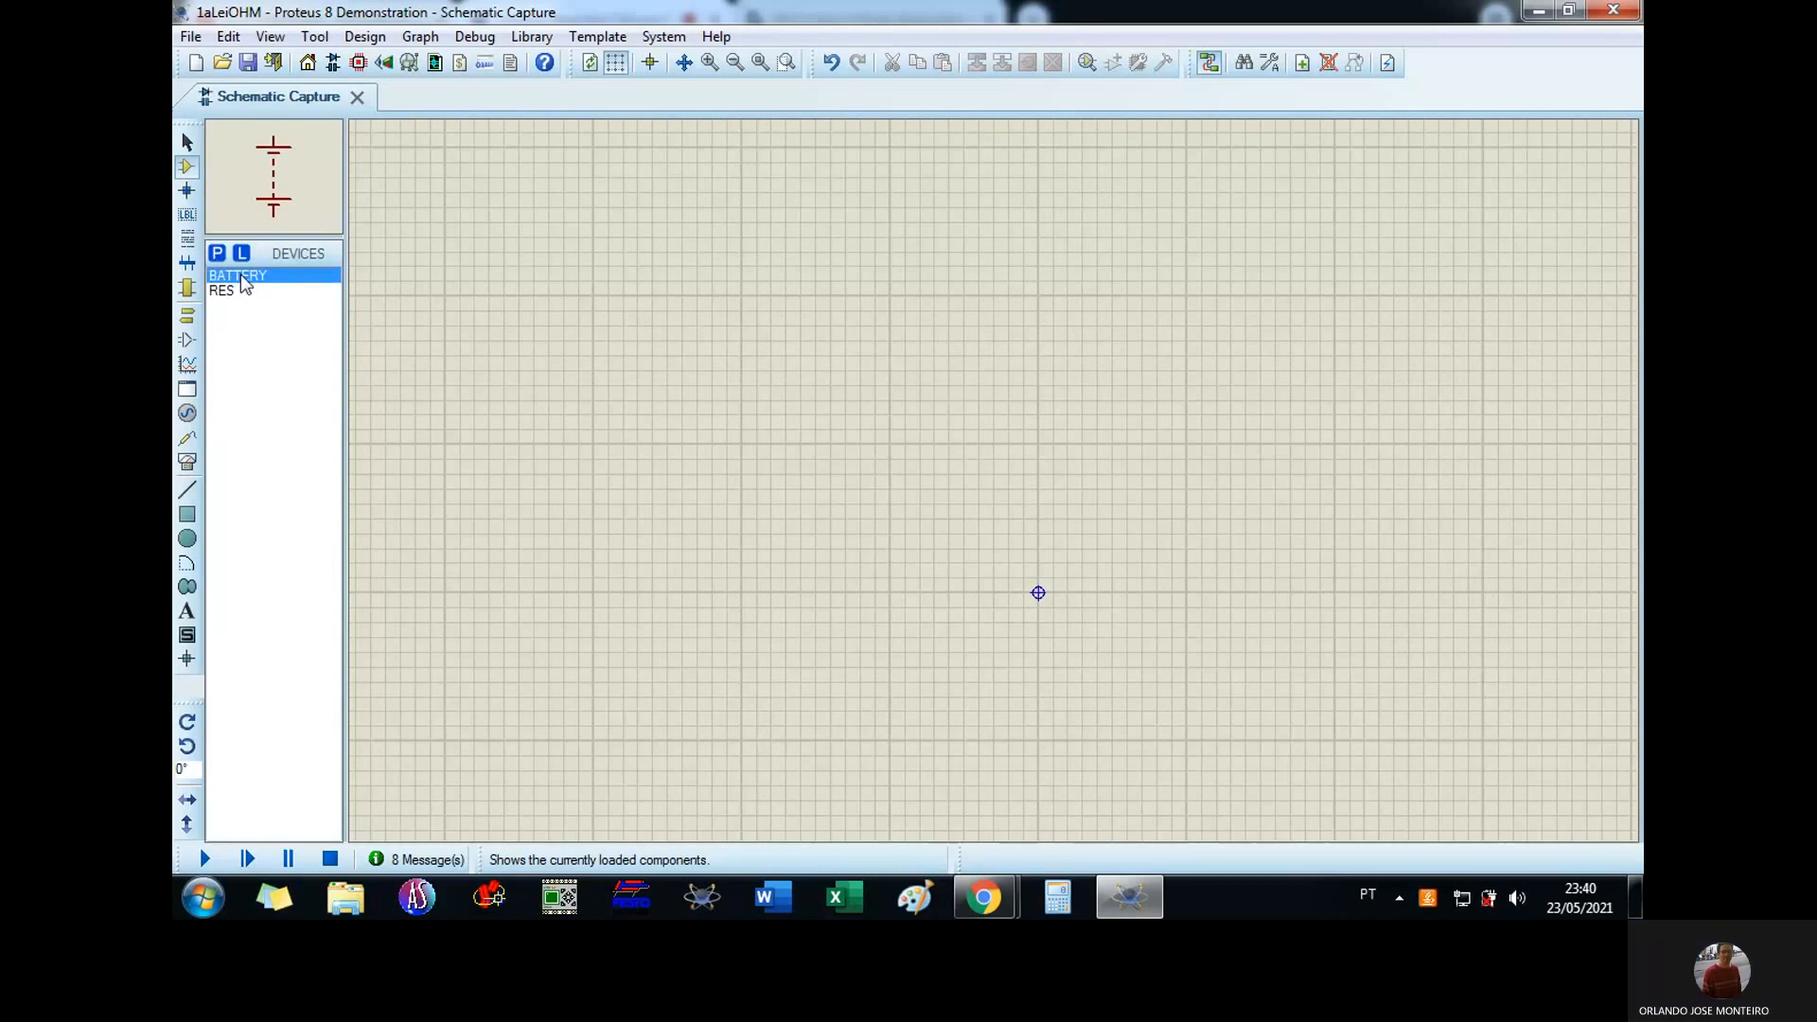
pyautogui.click(226, 293)
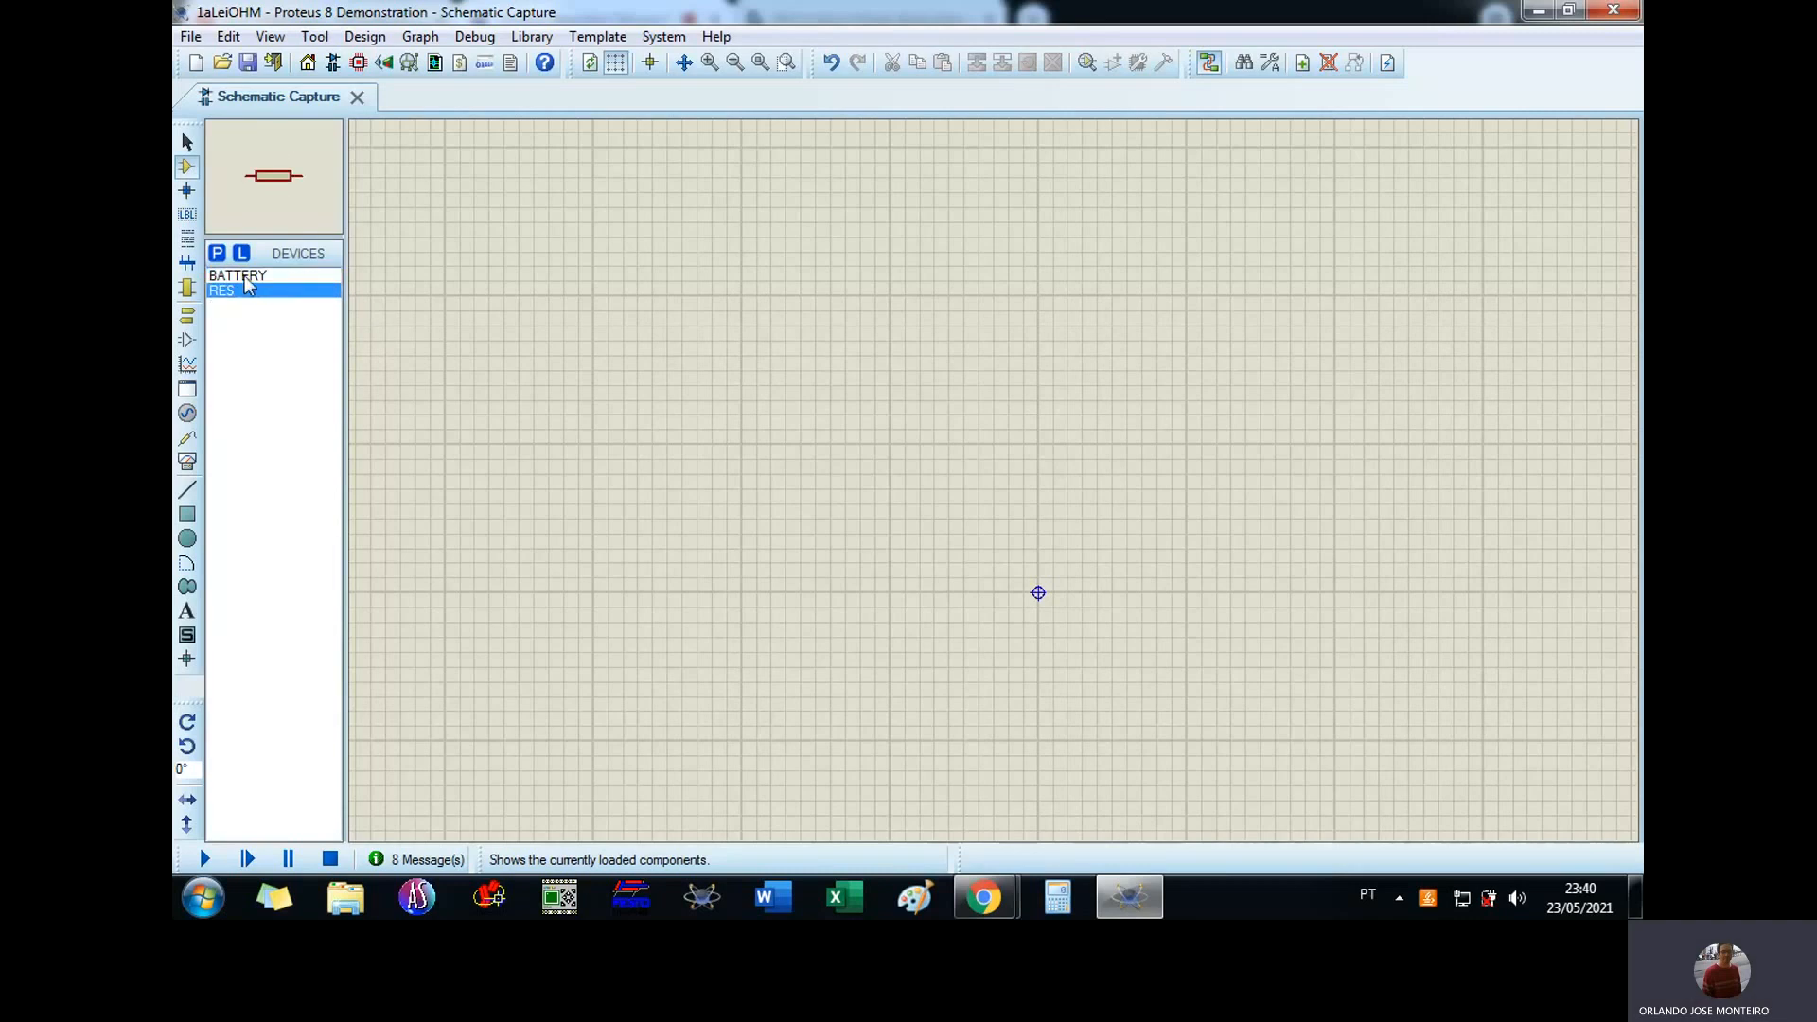
pyautogui.click(241, 277)
pyautogui.click(236, 291)
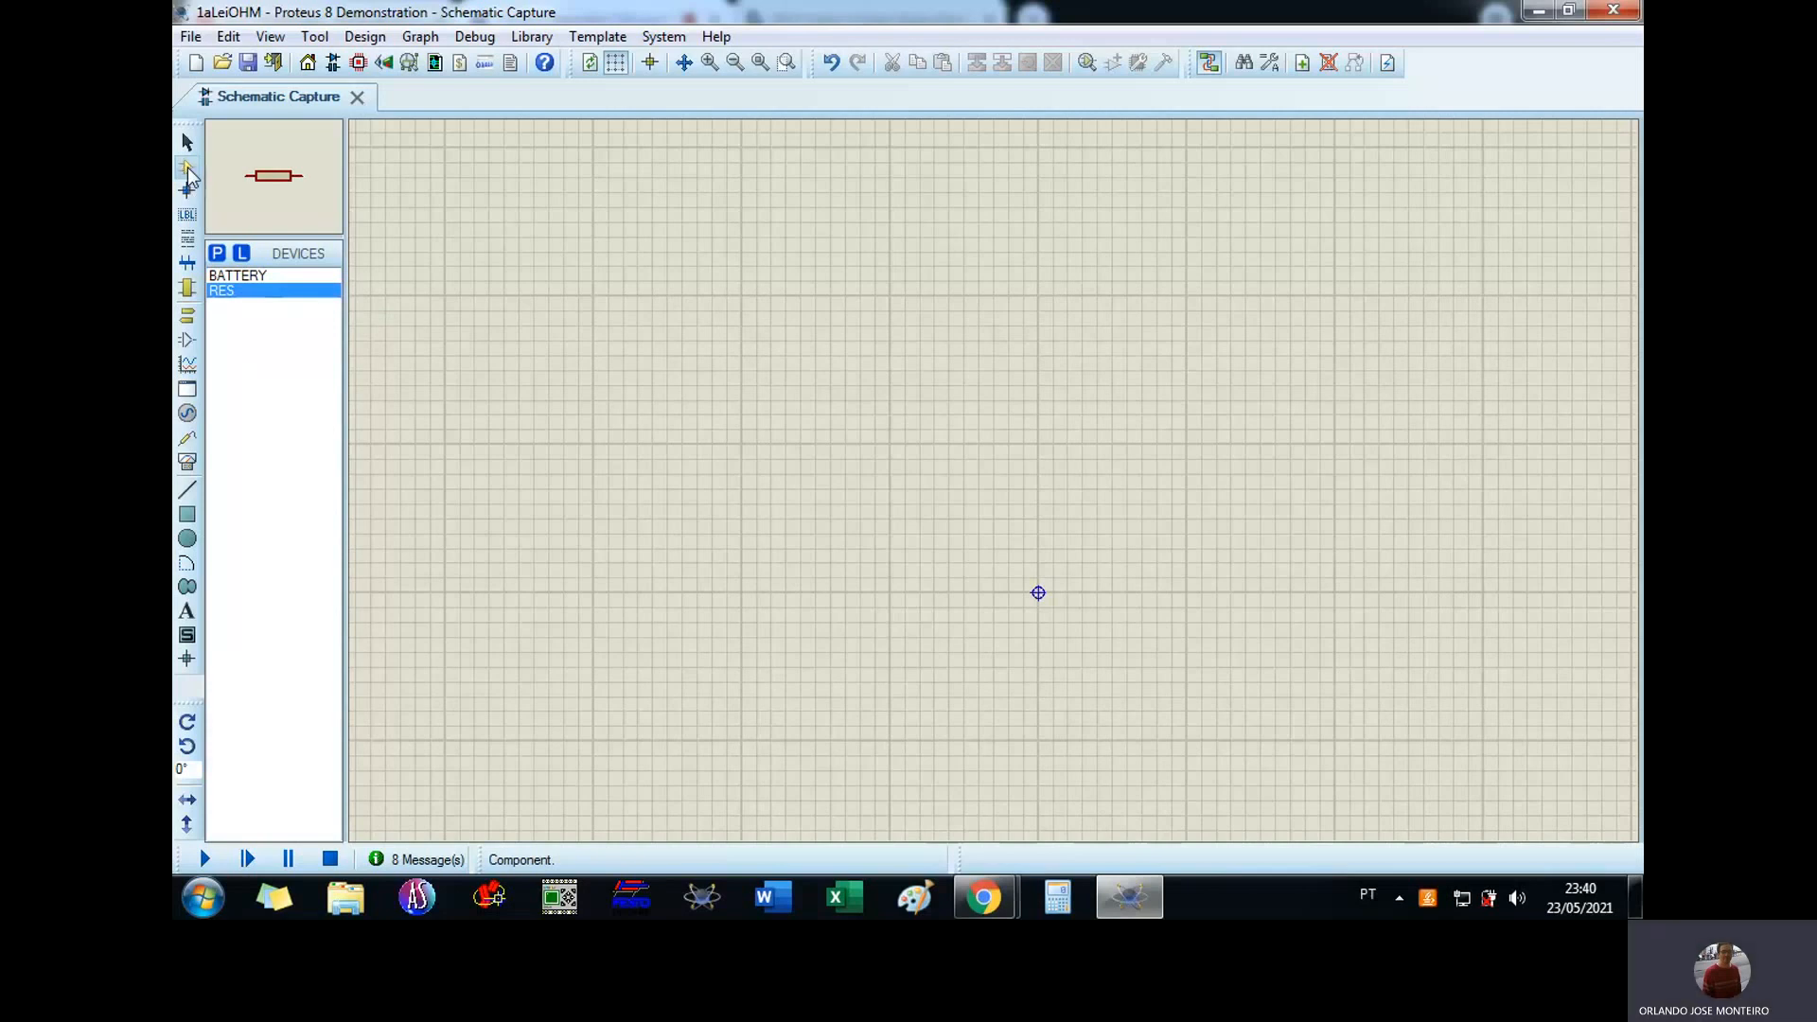
# Step: Search the device library for "RESISTOR GENERIC" and preview the RES generic resistor symbol
pyautogui.click(217, 256)
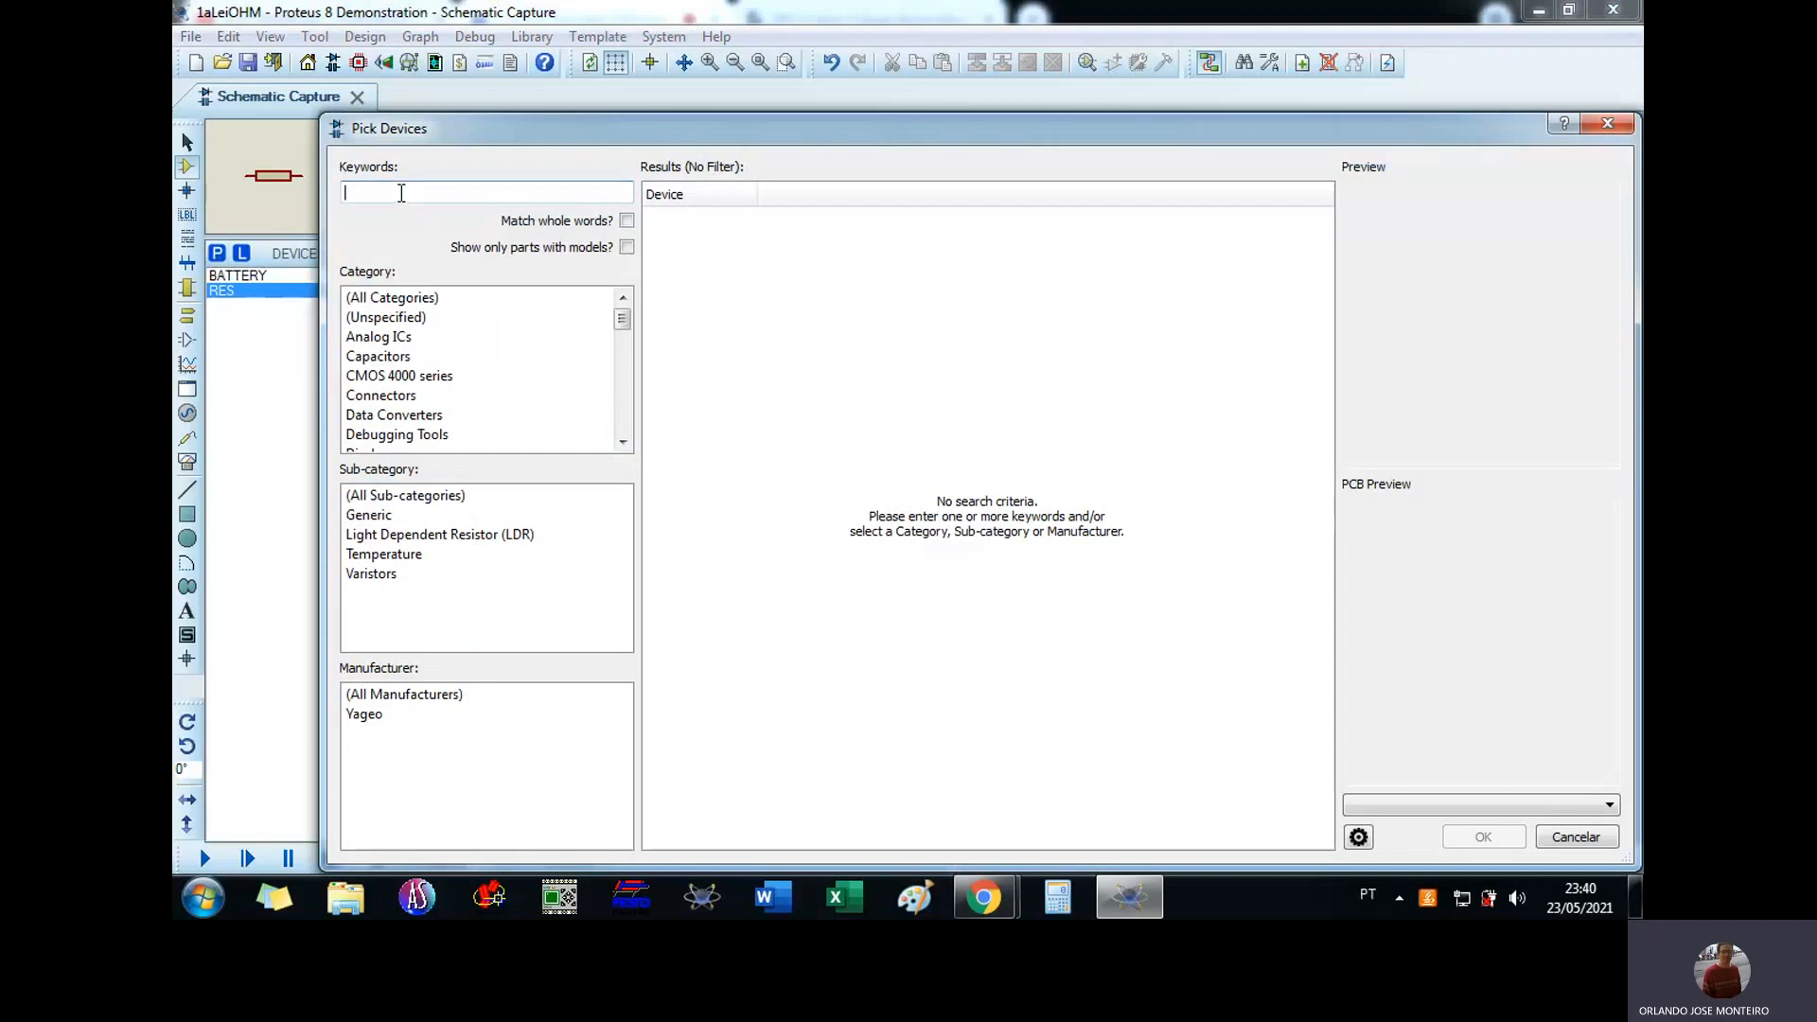
pyautogui.write('RESISTOR GENERIC')
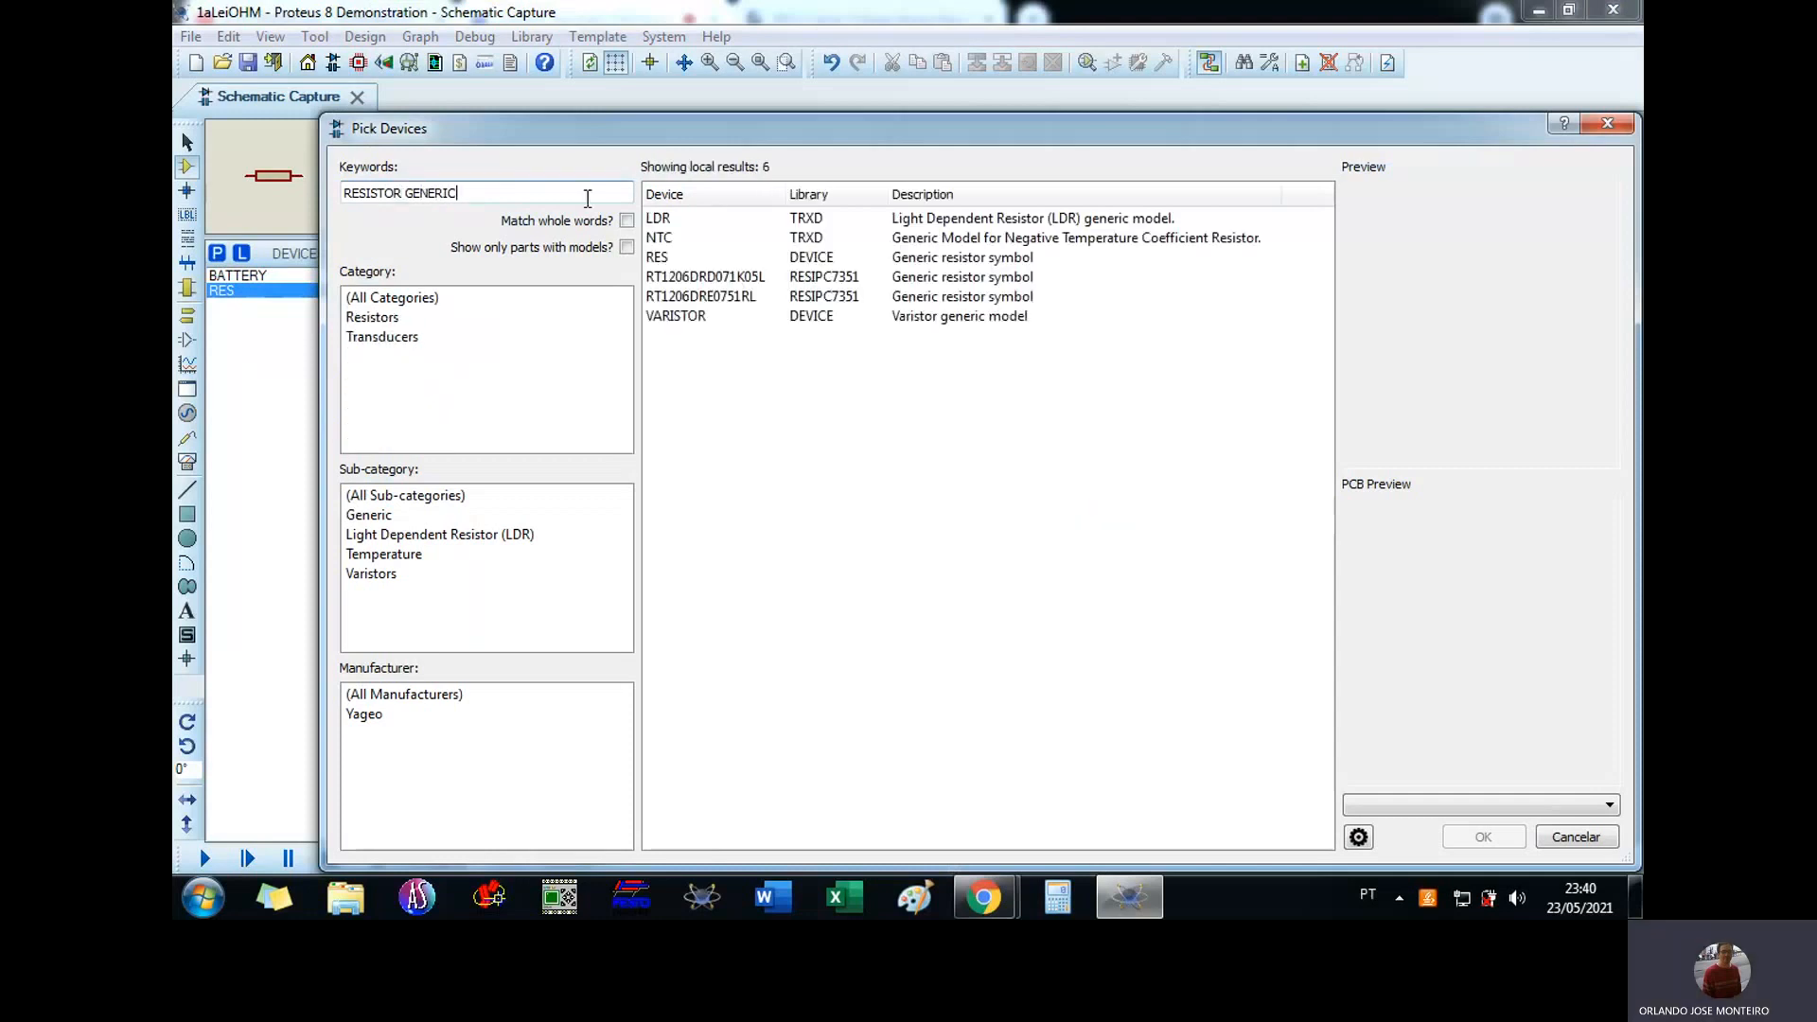
pyautogui.click(943, 262)
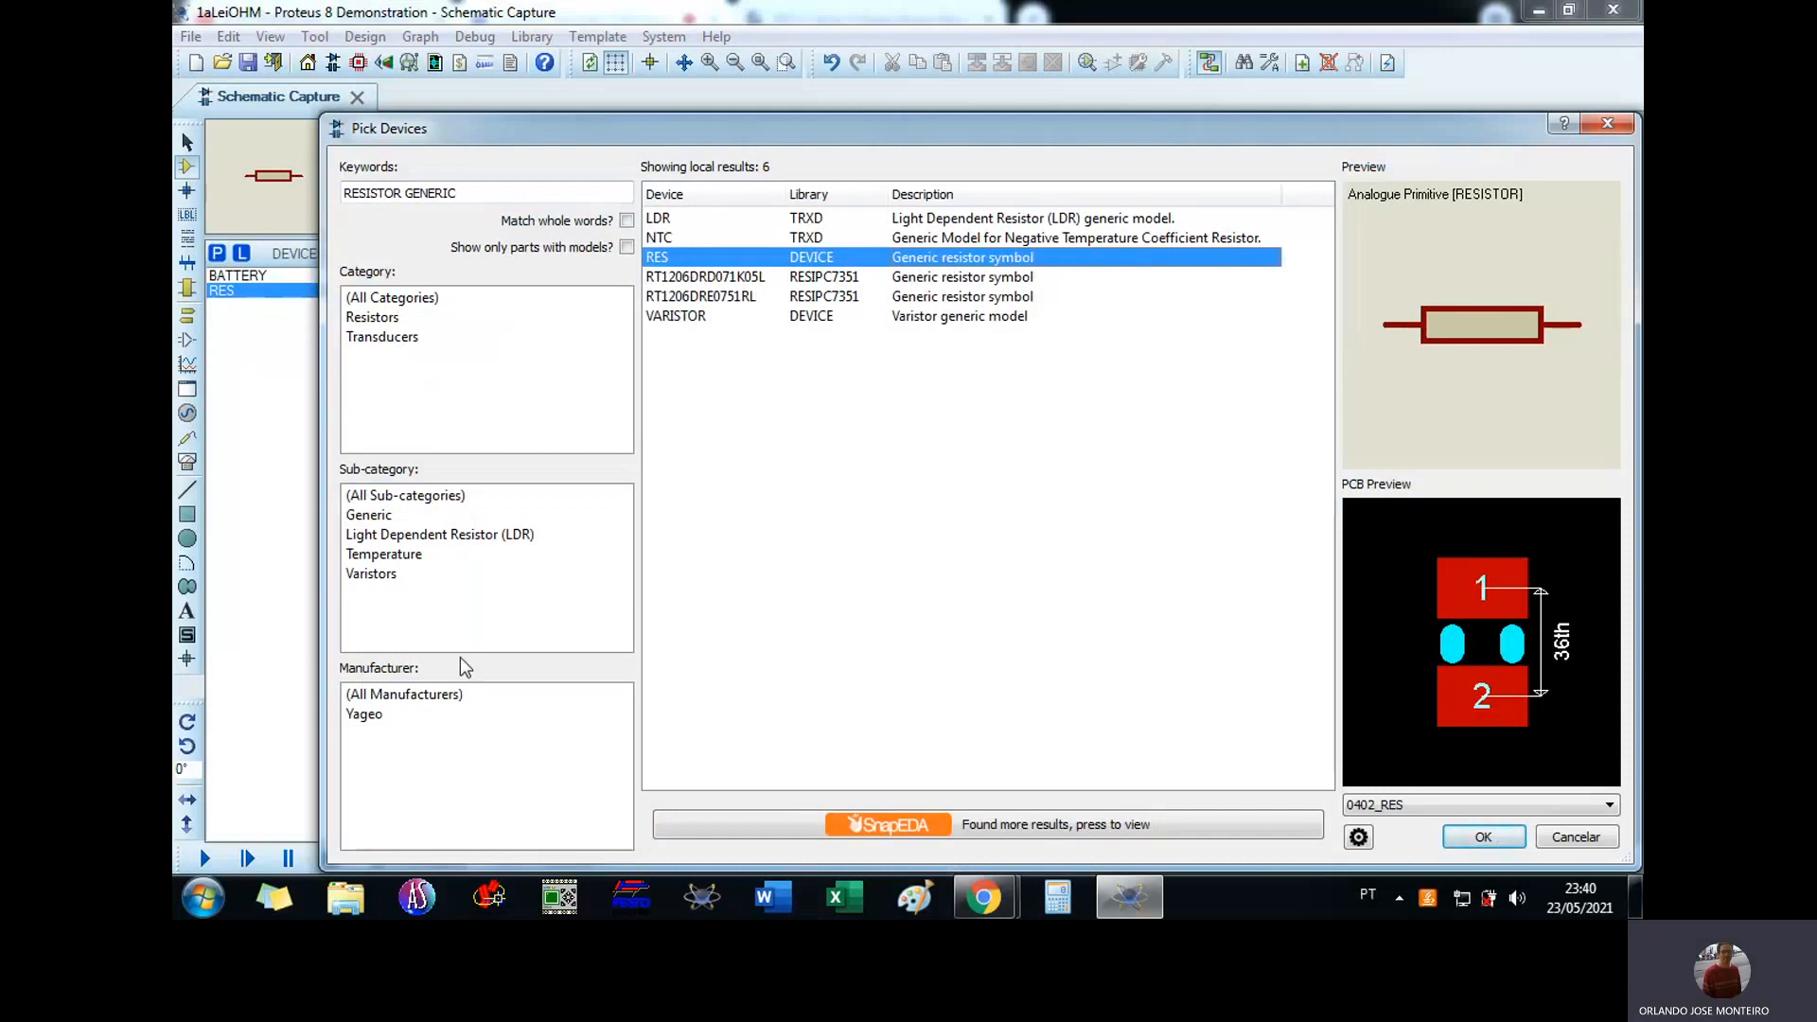
# Step: Replace the device library search keywords with "SOURCE VOLTAGE"
pyautogui.click(461, 192)
pyautogui.press('BackSpace')
pyautogui.press('BackSpace')
pyautogui.press('BackSpace')
pyautogui.press('BackSpace')
pyautogui.press('BackSpace')
pyautogui.press('BackSpace')
pyautogui.press('BackSpace')
pyautogui.press('BackSpace')
pyautogui.press('BackSpace')
pyautogui.press('BackSpace')
pyautogui.press('BackSpace')
pyautogui.press('BackSpace')
pyautogui.press('BackSpace')
pyautogui.press('BackSpace')
pyautogui.press('BackSpace')
pyautogui.press('BackSpace')
pyautogui.write('SOURCE VOLTAGE')
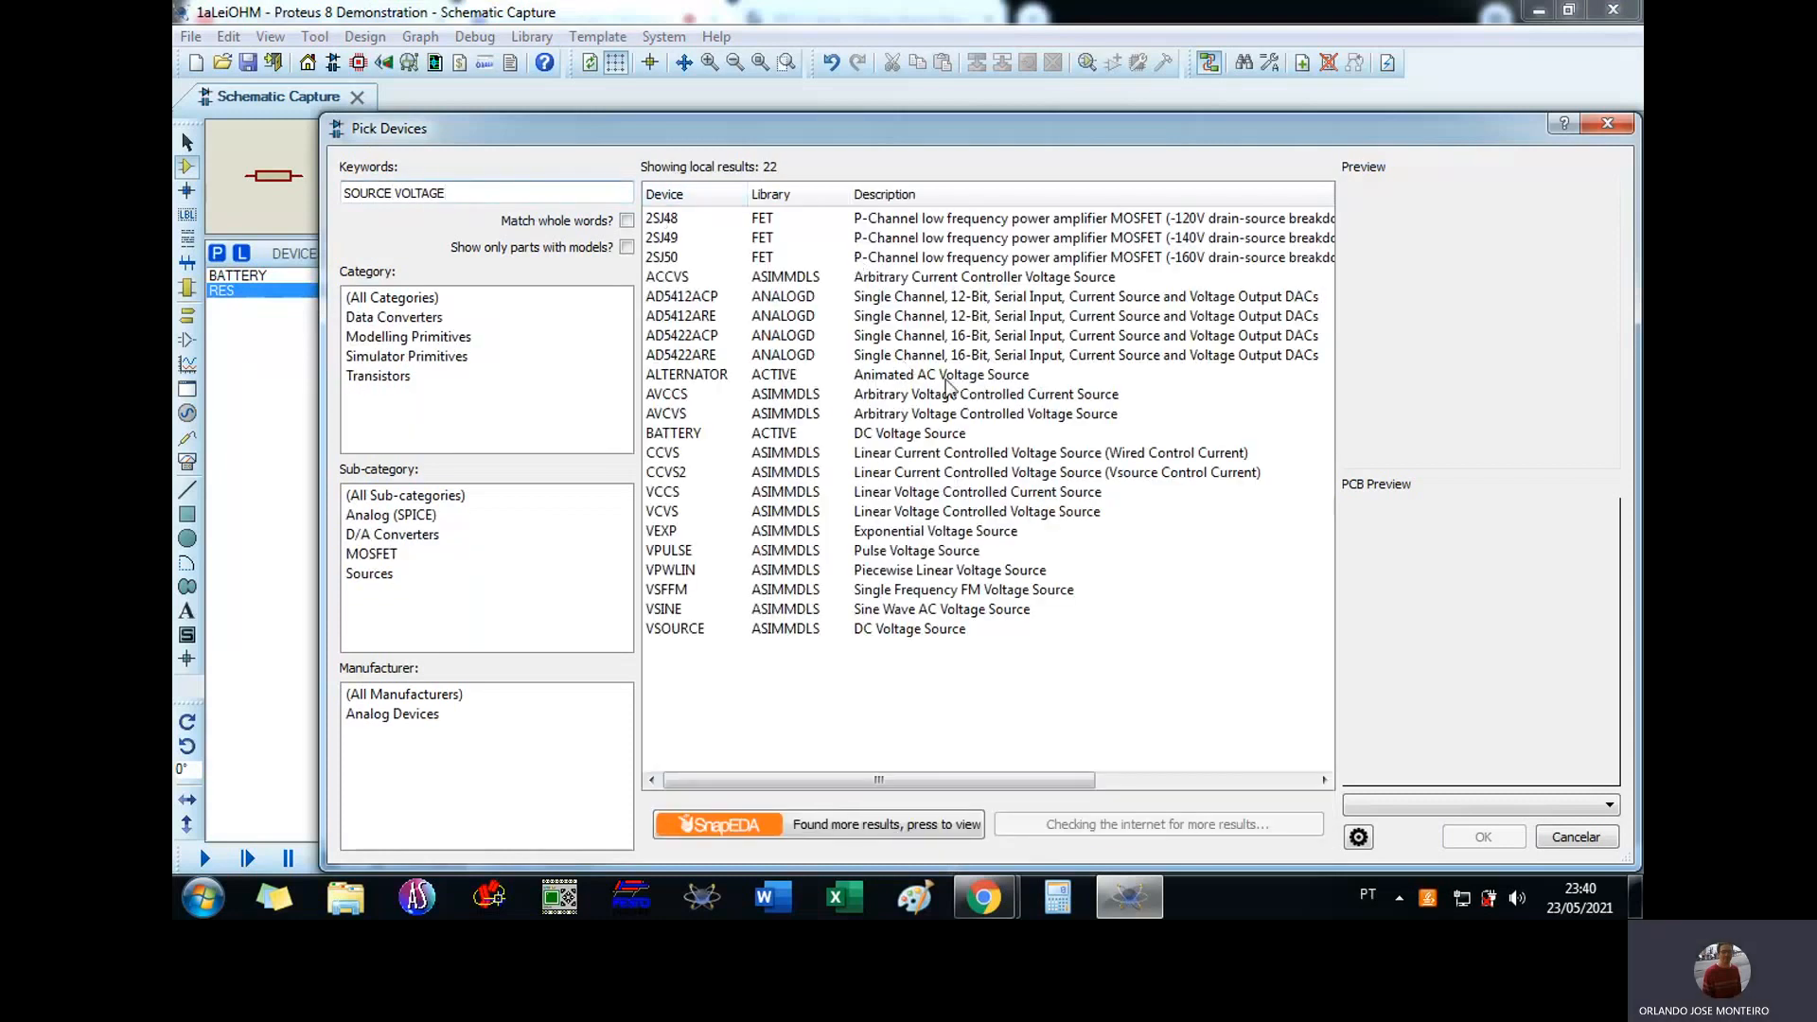
# Step: Browse the voltage source results as far as the BATTERY DC voltage source, and close the device library without adding a part
pyautogui.click(926, 219)
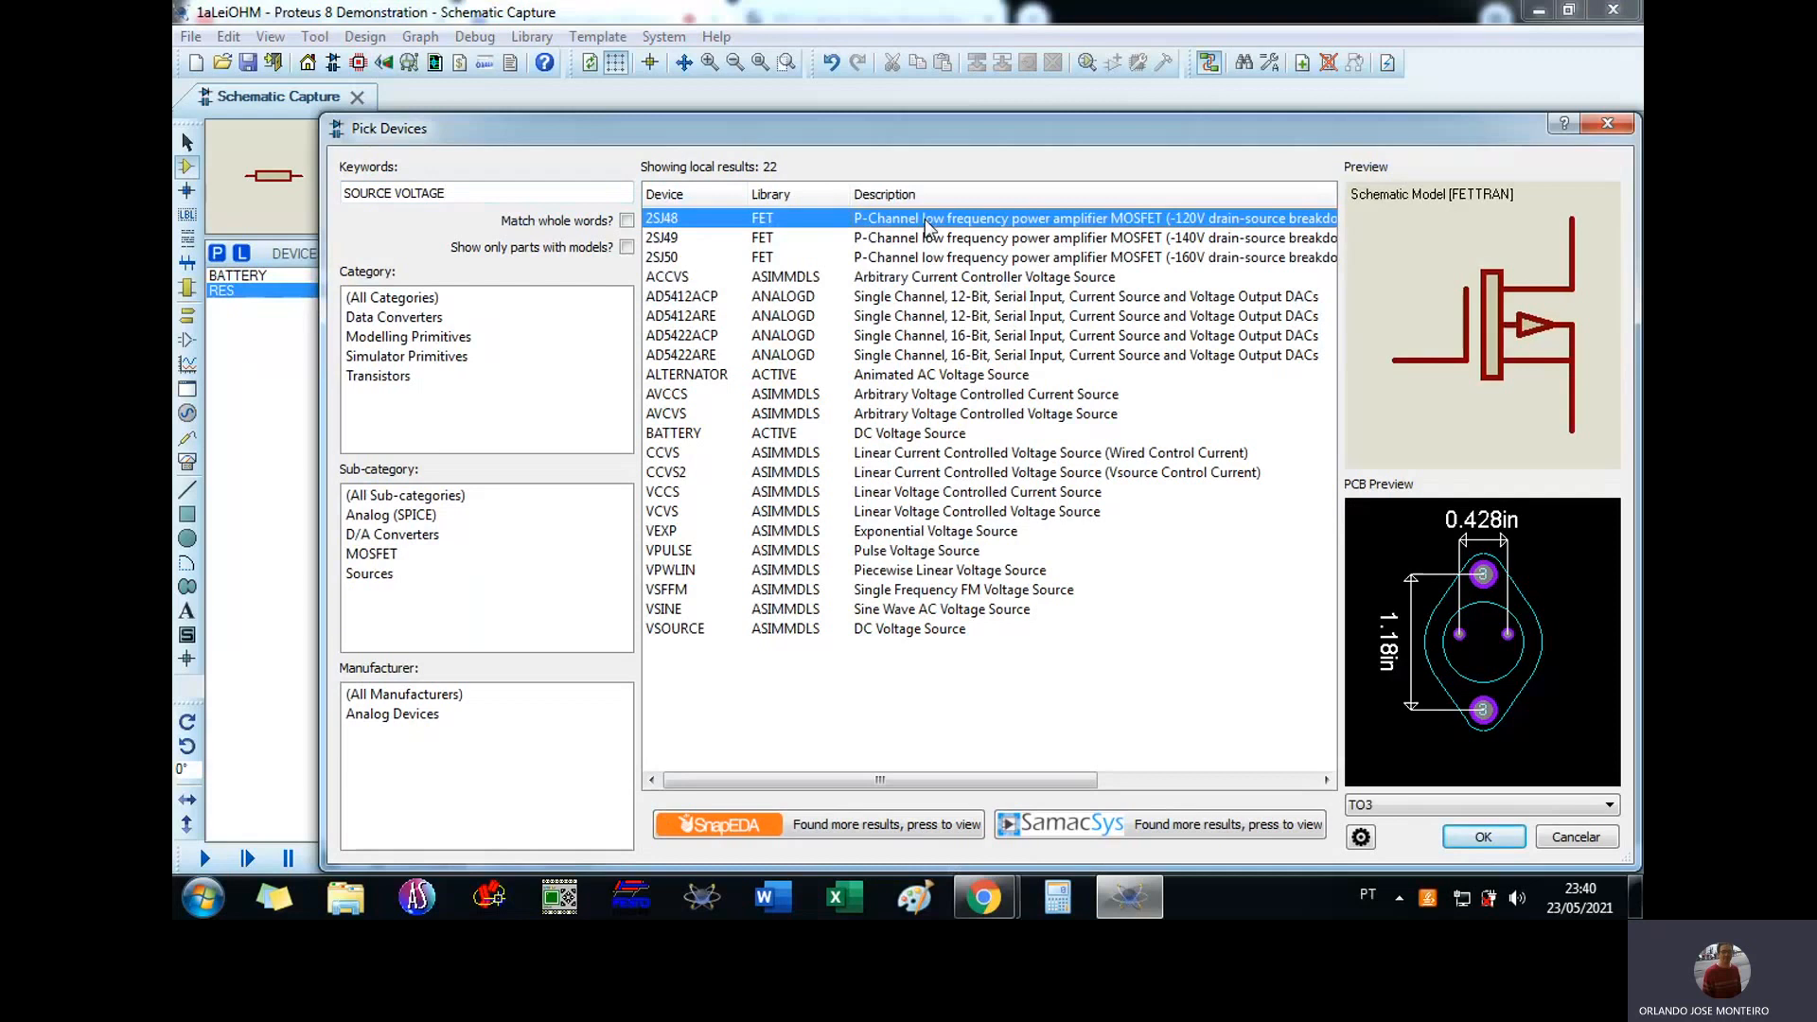
pyautogui.press('Down')
pyautogui.press('Down')
pyautogui.press('Down')
pyautogui.press('Down')
pyautogui.press('Down')
pyautogui.press('Down')
pyautogui.press('Down')
pyautogui.press('Down')
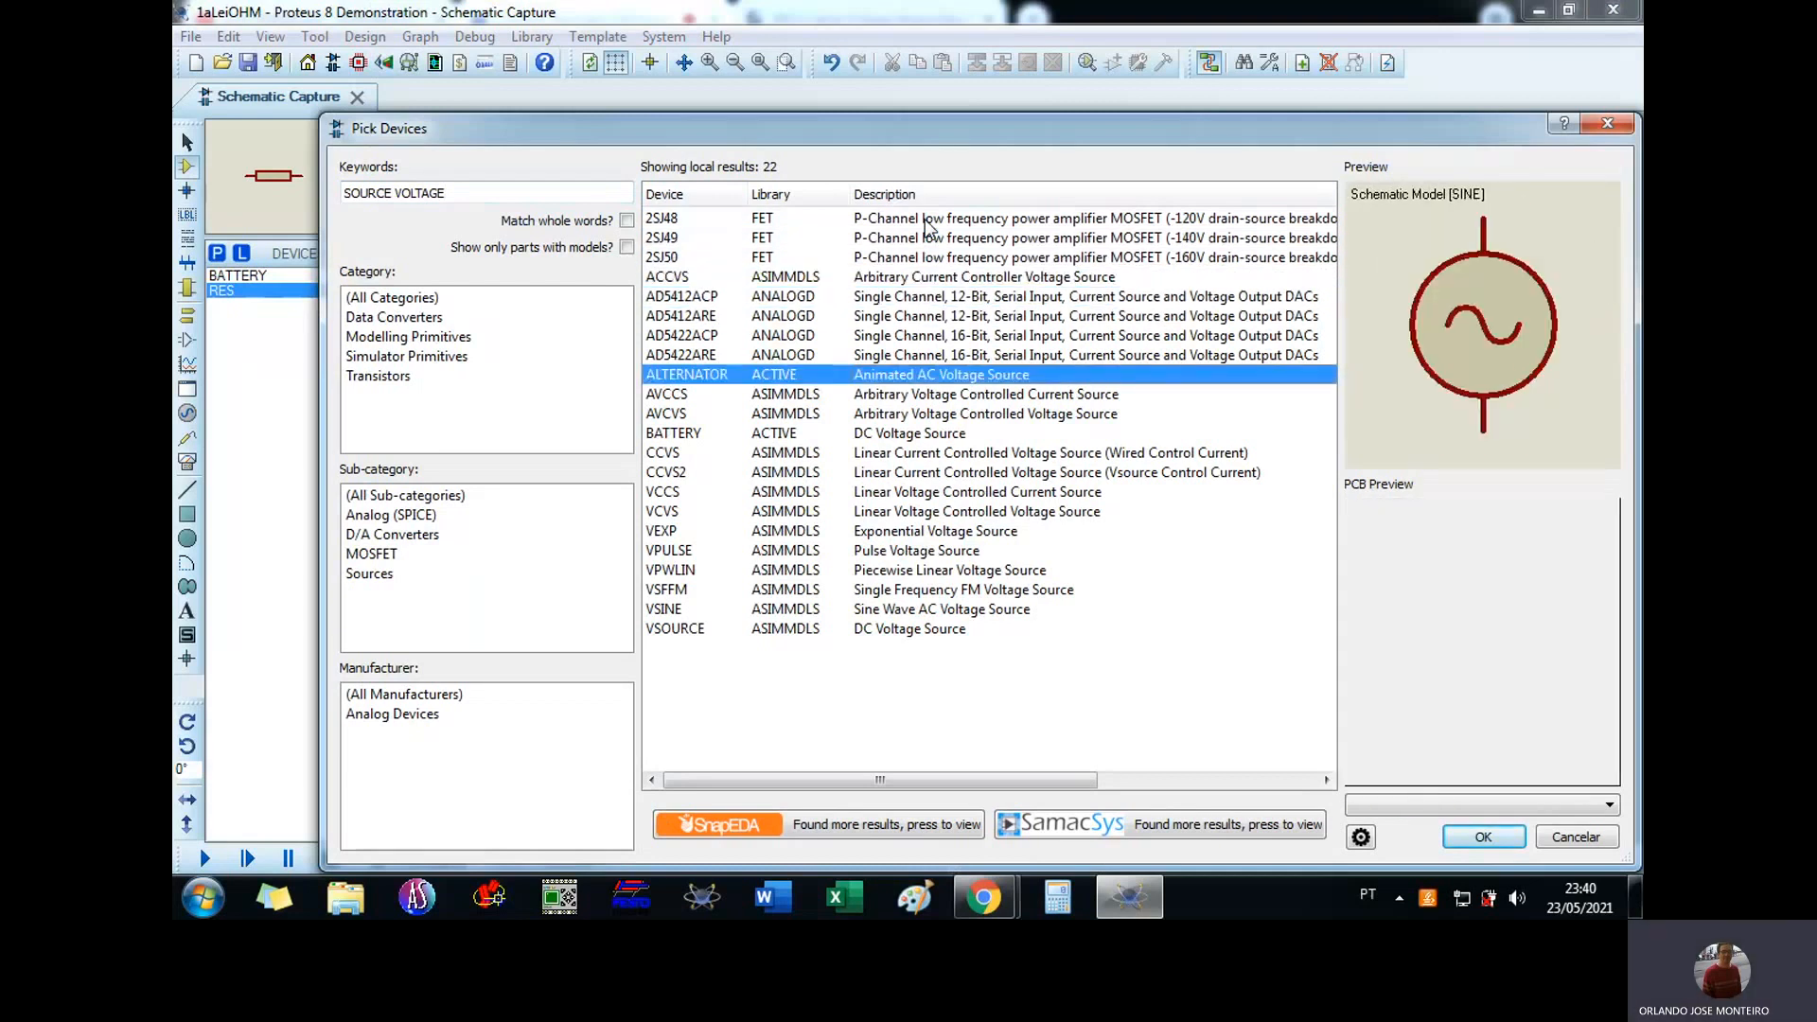
pyautogui.press('Down')
pyautogui.press('Down')
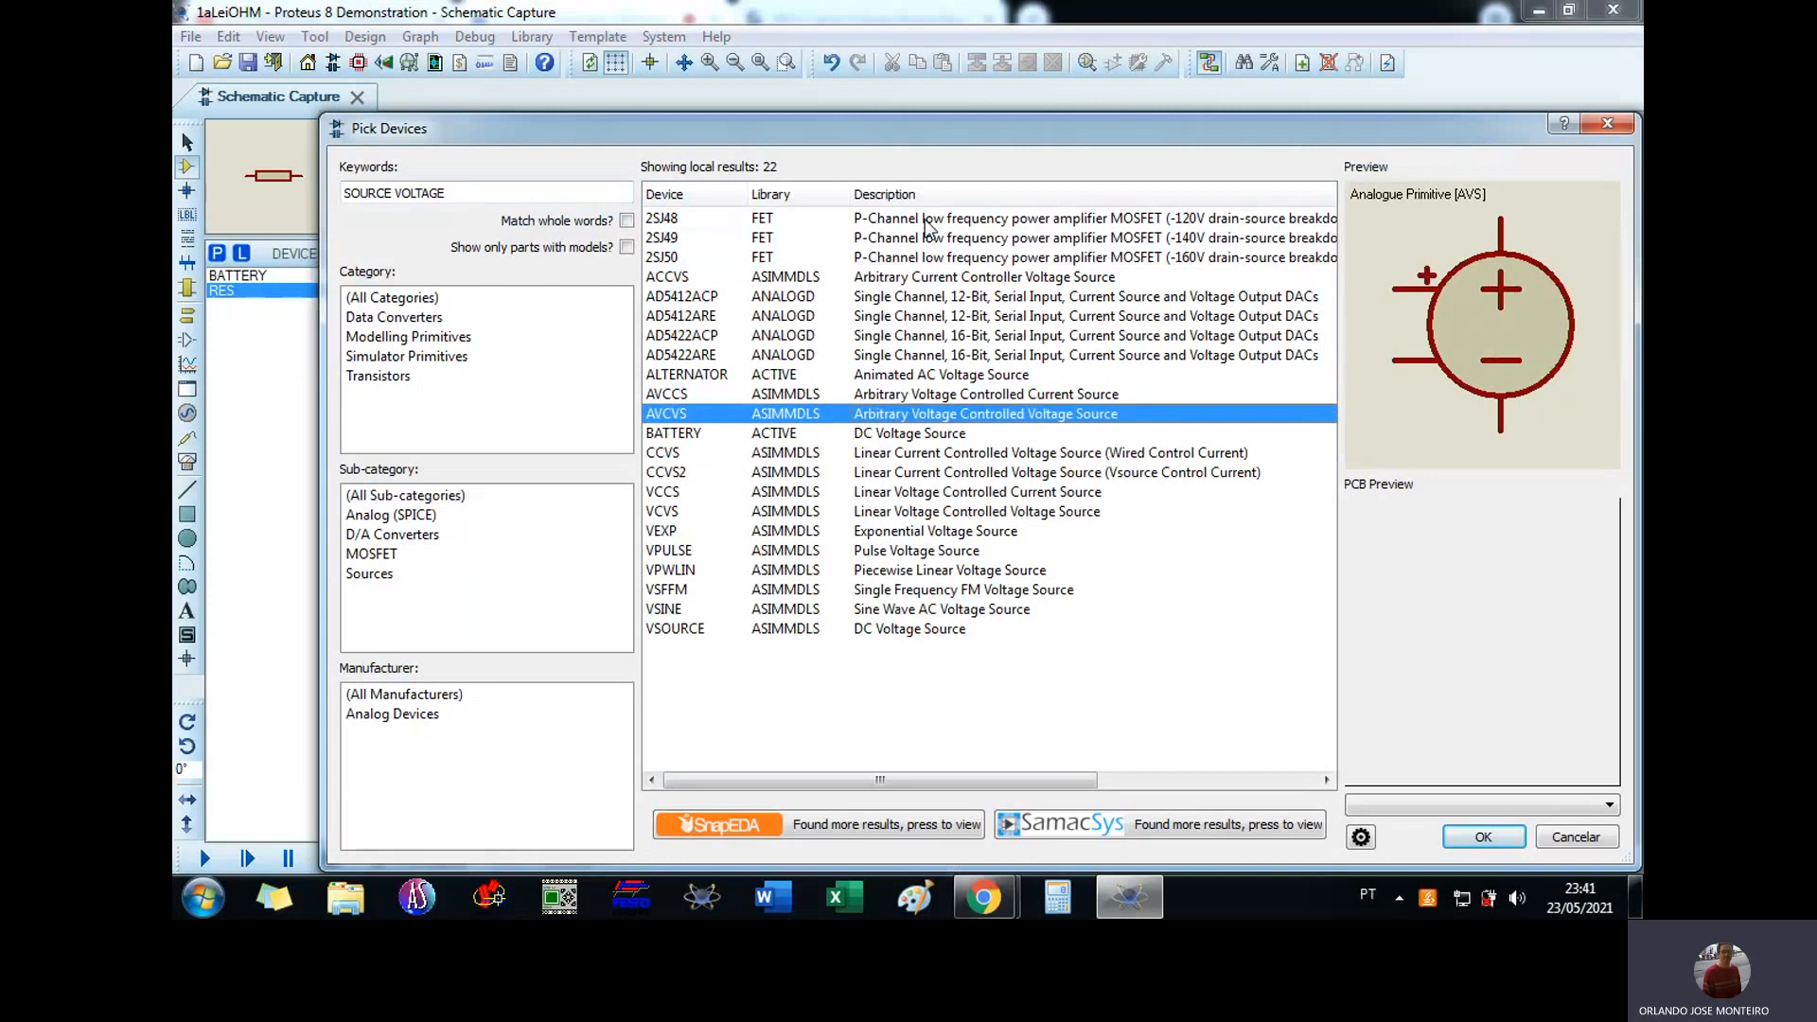
pyautogui.press('Down')
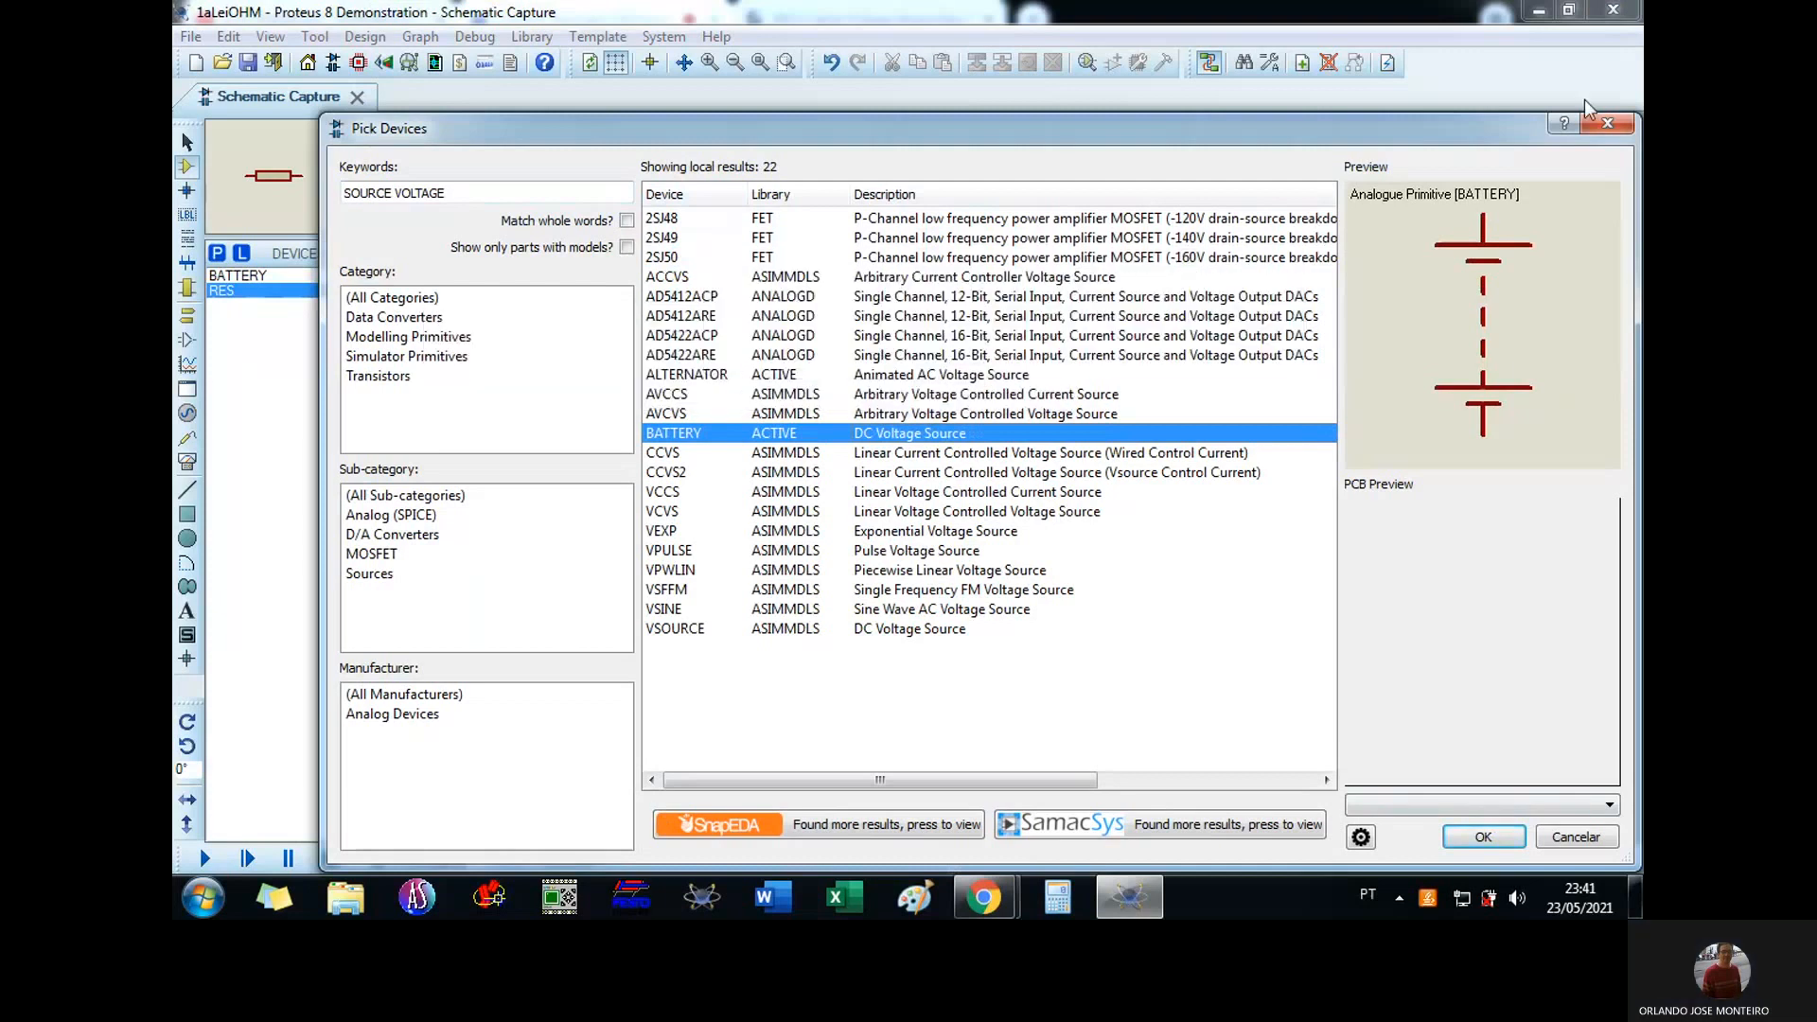
pyautogui.click(1606, 130)
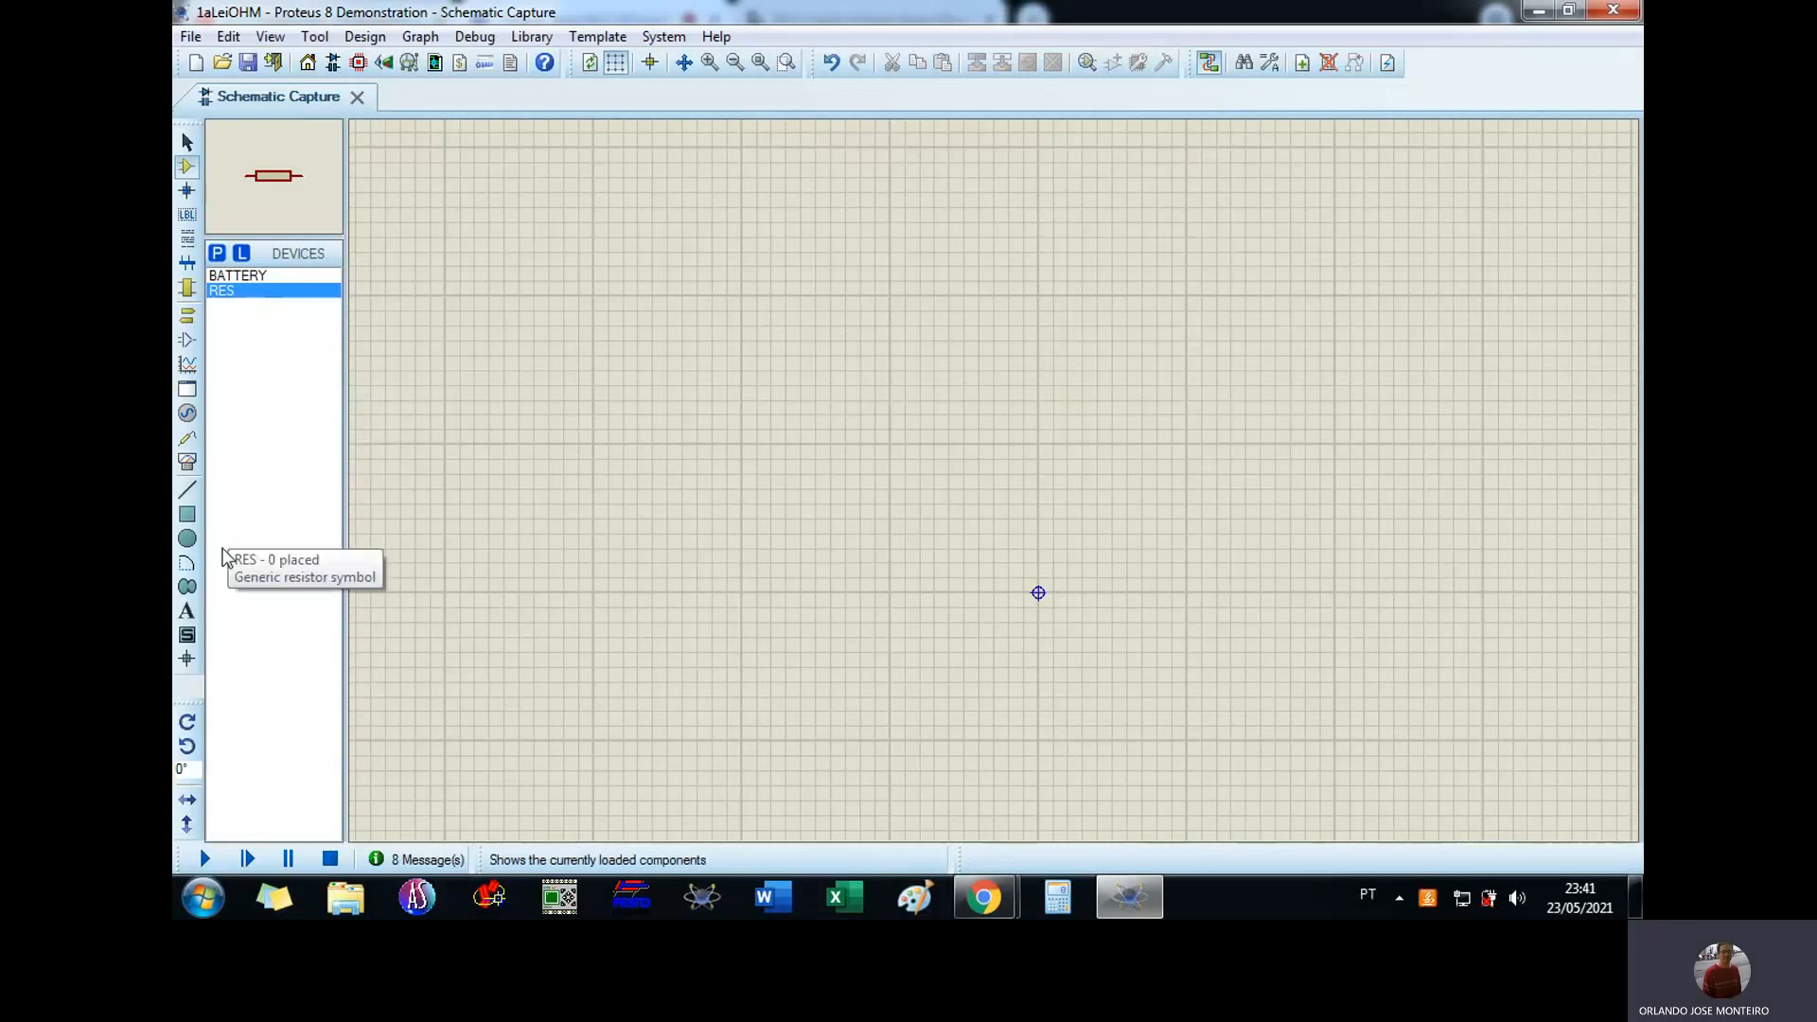
# Step: Start a 2D graphics text in the COMPONENT style near the sheet's upper left, dismissing the Windows crash notices
pyautogui.click(185, 612)
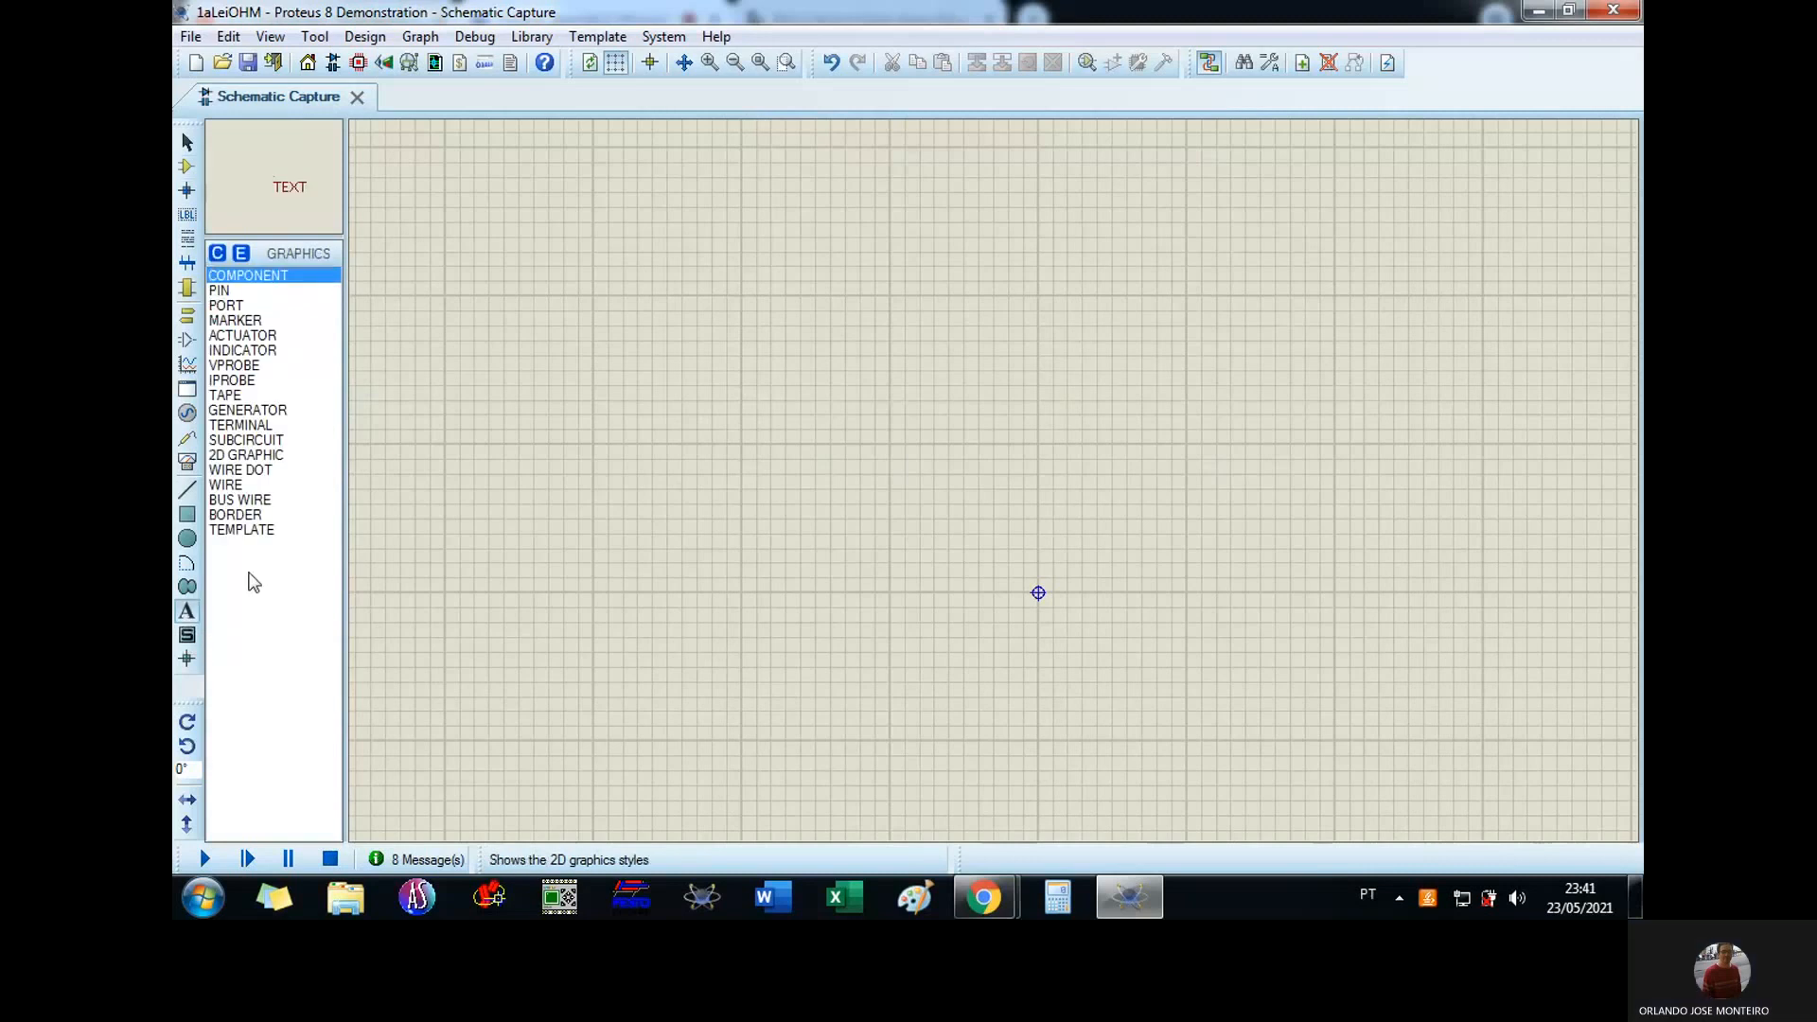
pyautogui.click(593, 184)
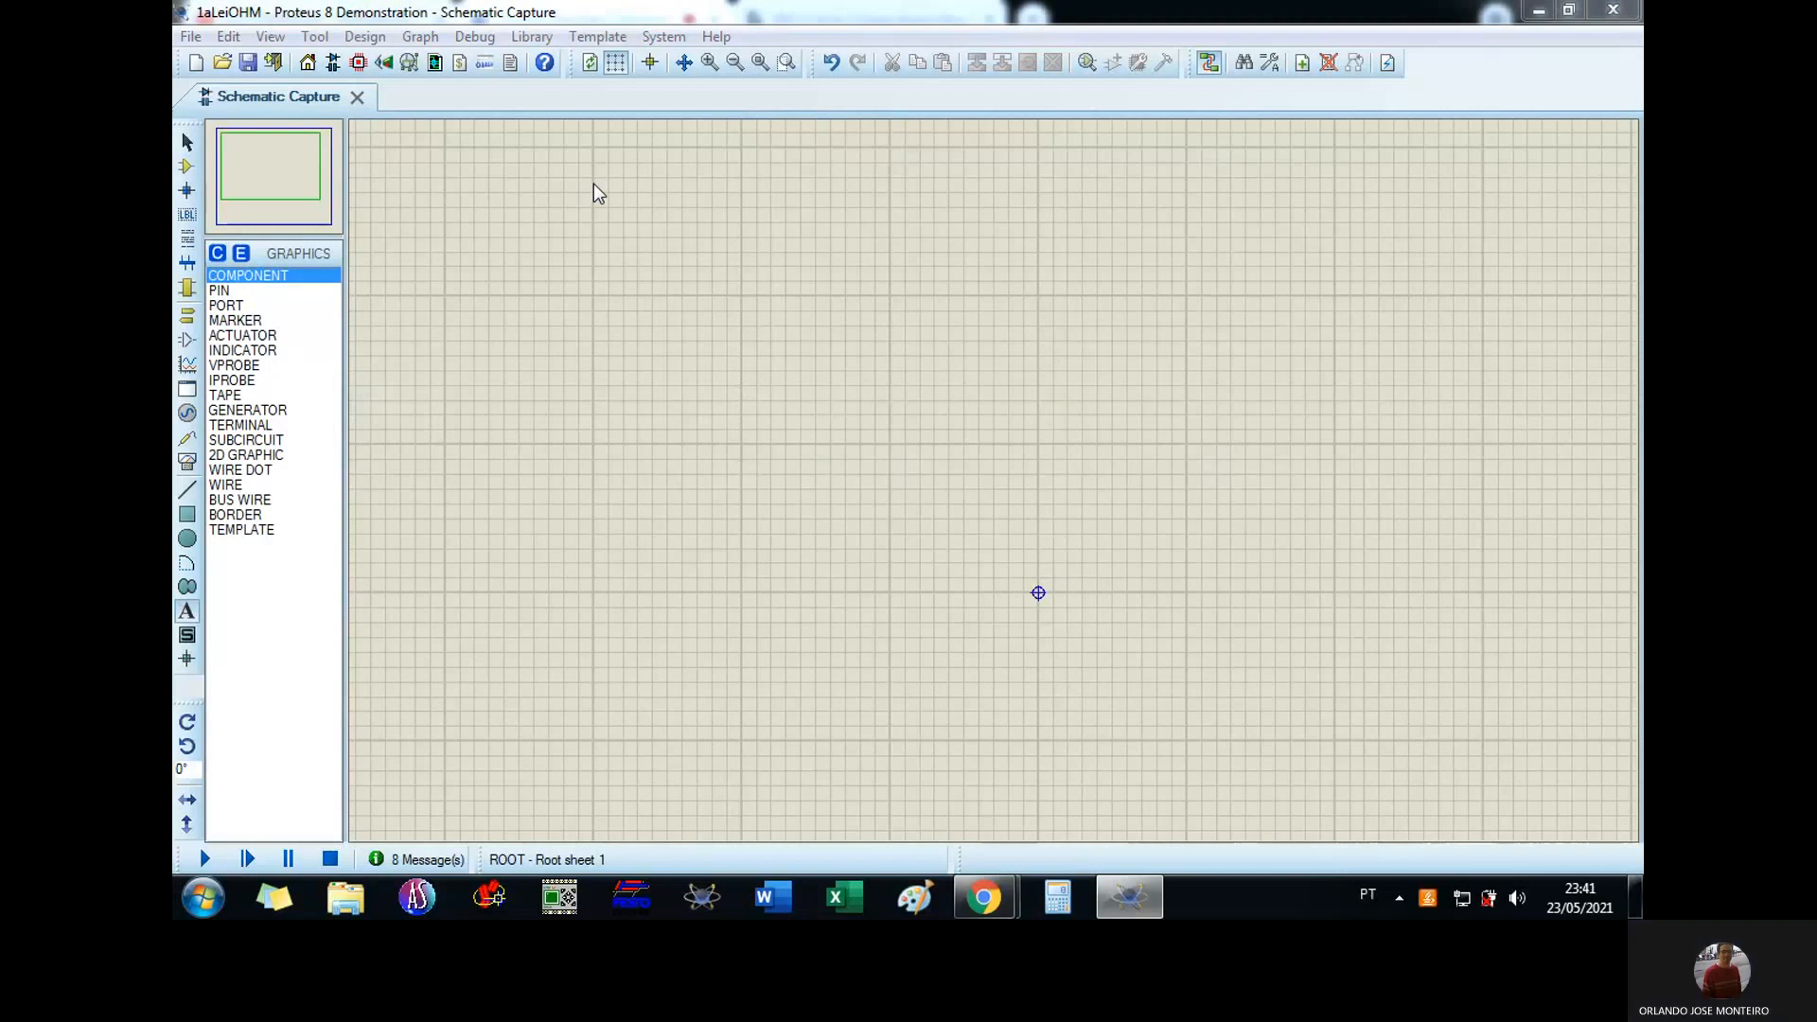
pyautogui.click(593, 184)
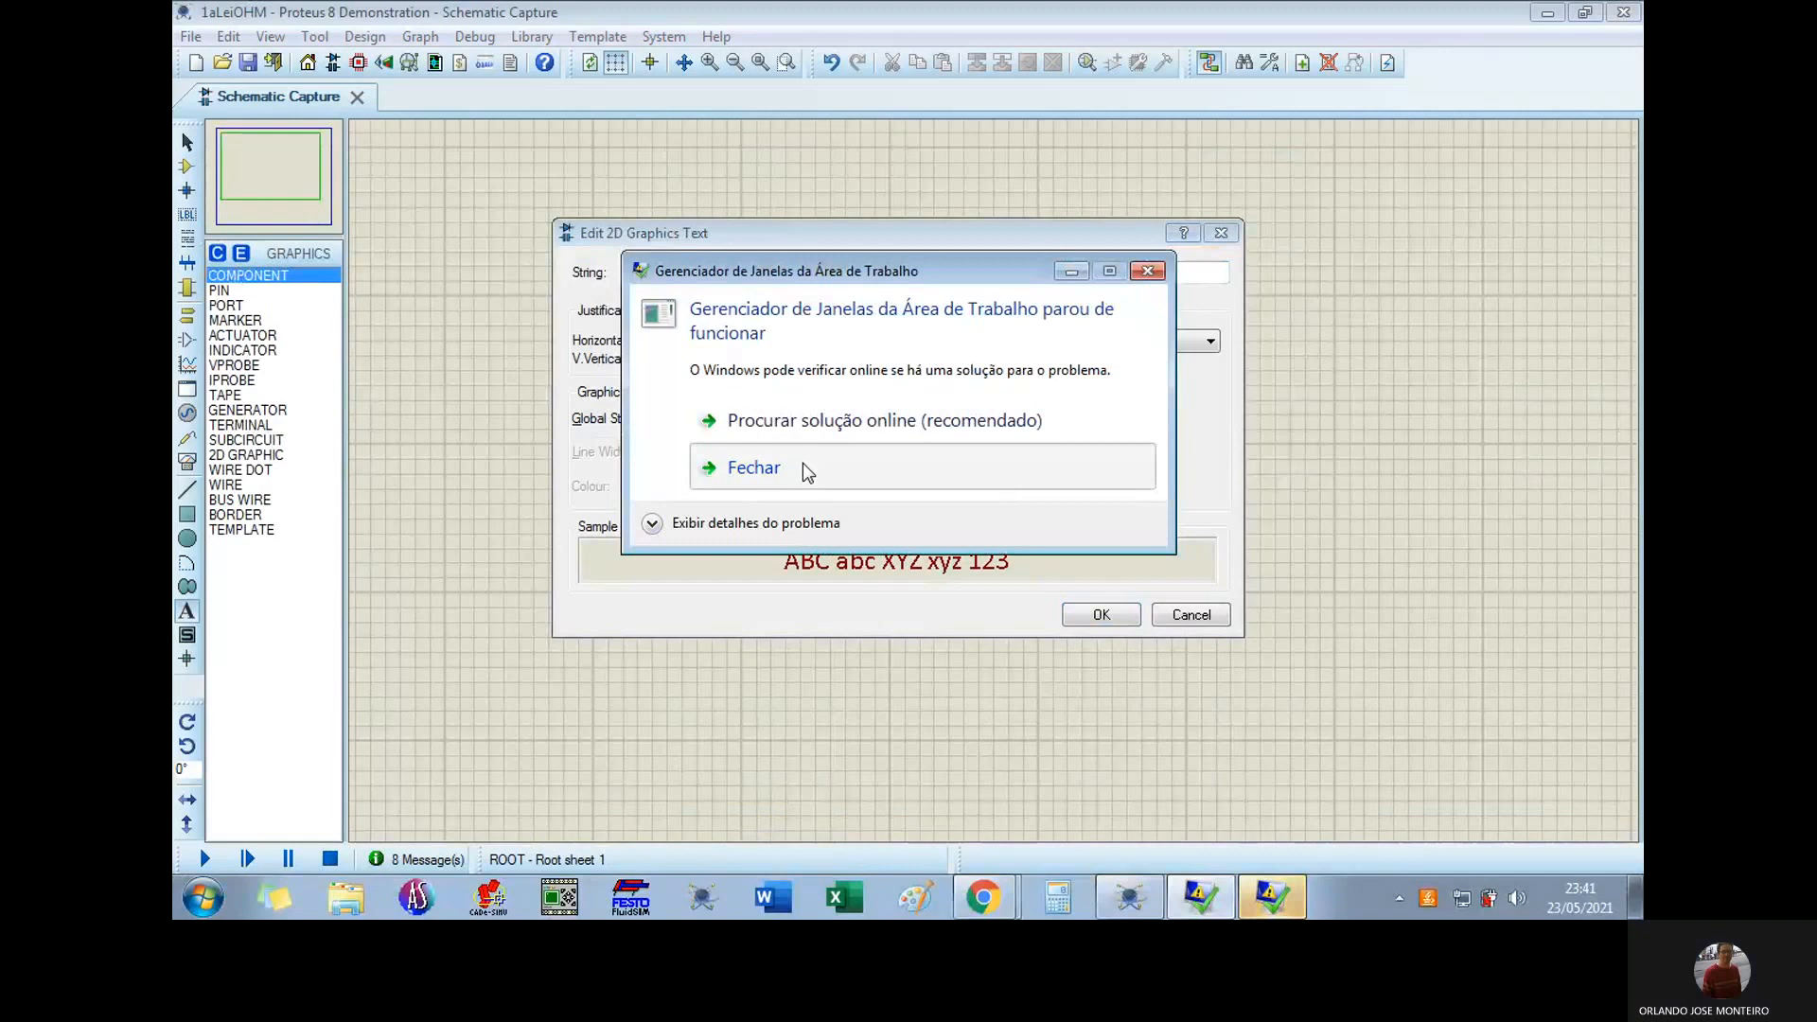
pyautogui.click(803, 466)
pyautogui.click(1199, 899)
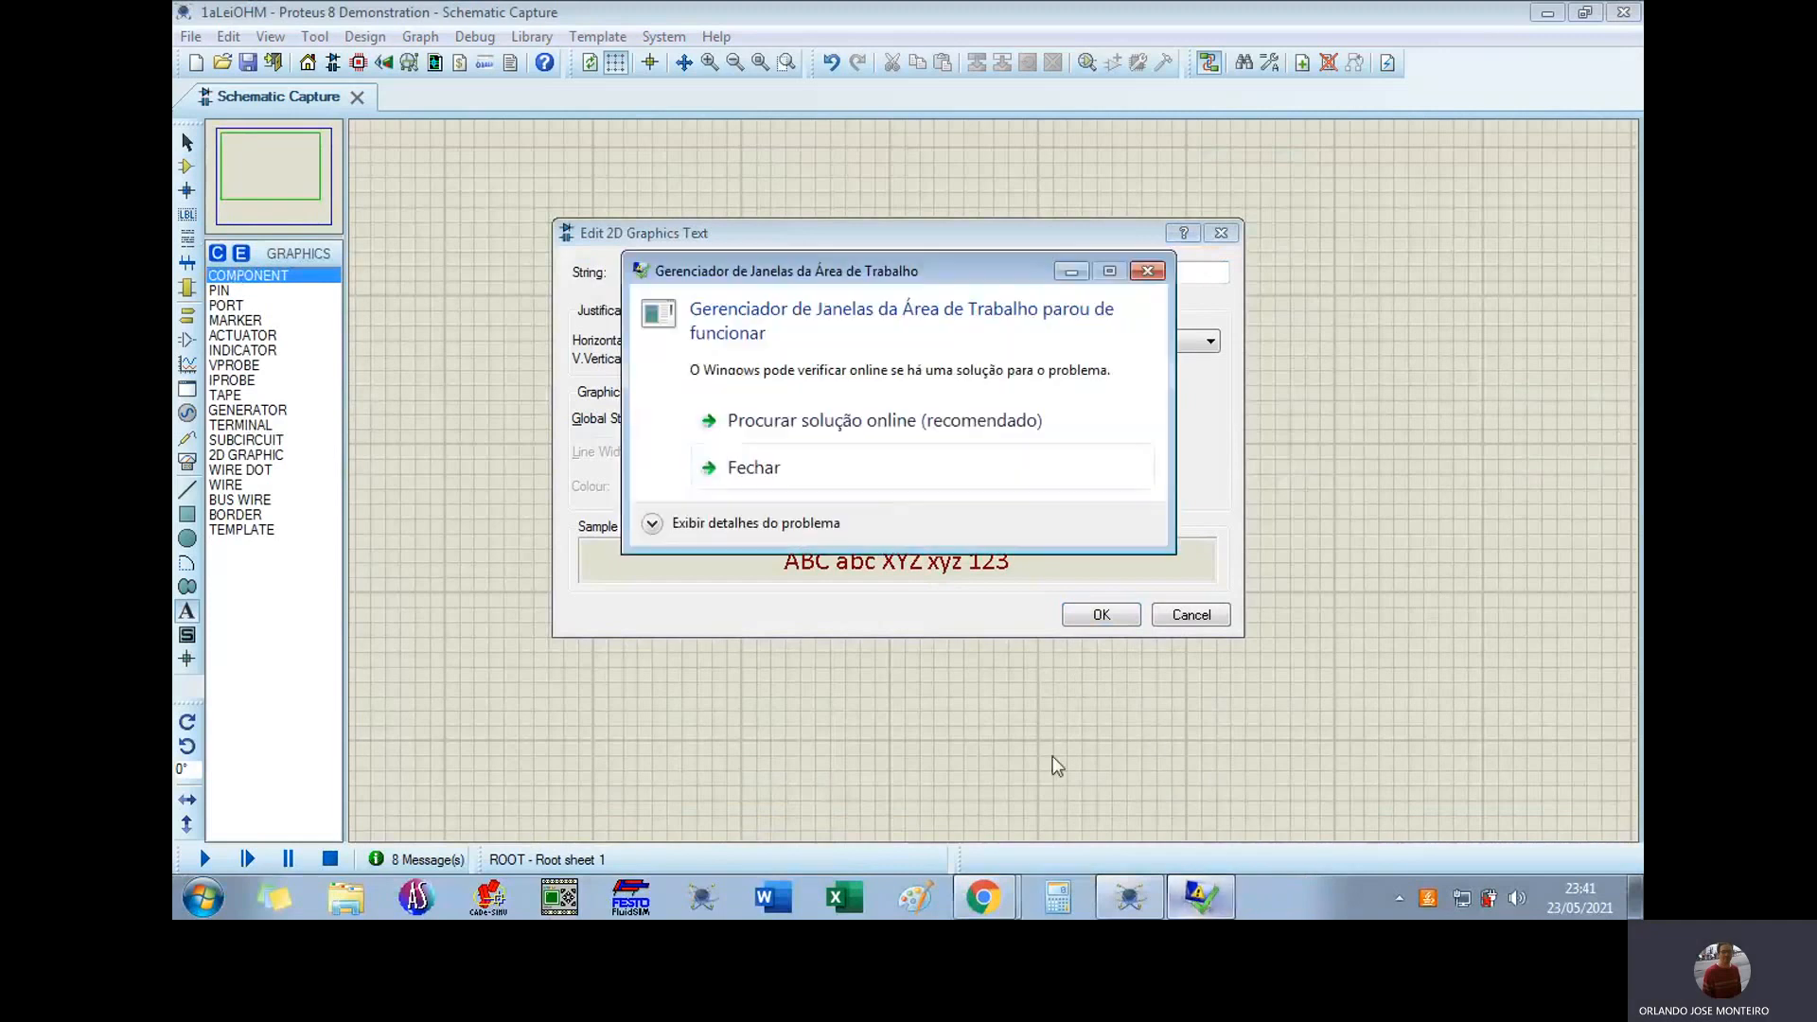
pyautogui.click(865, 467)
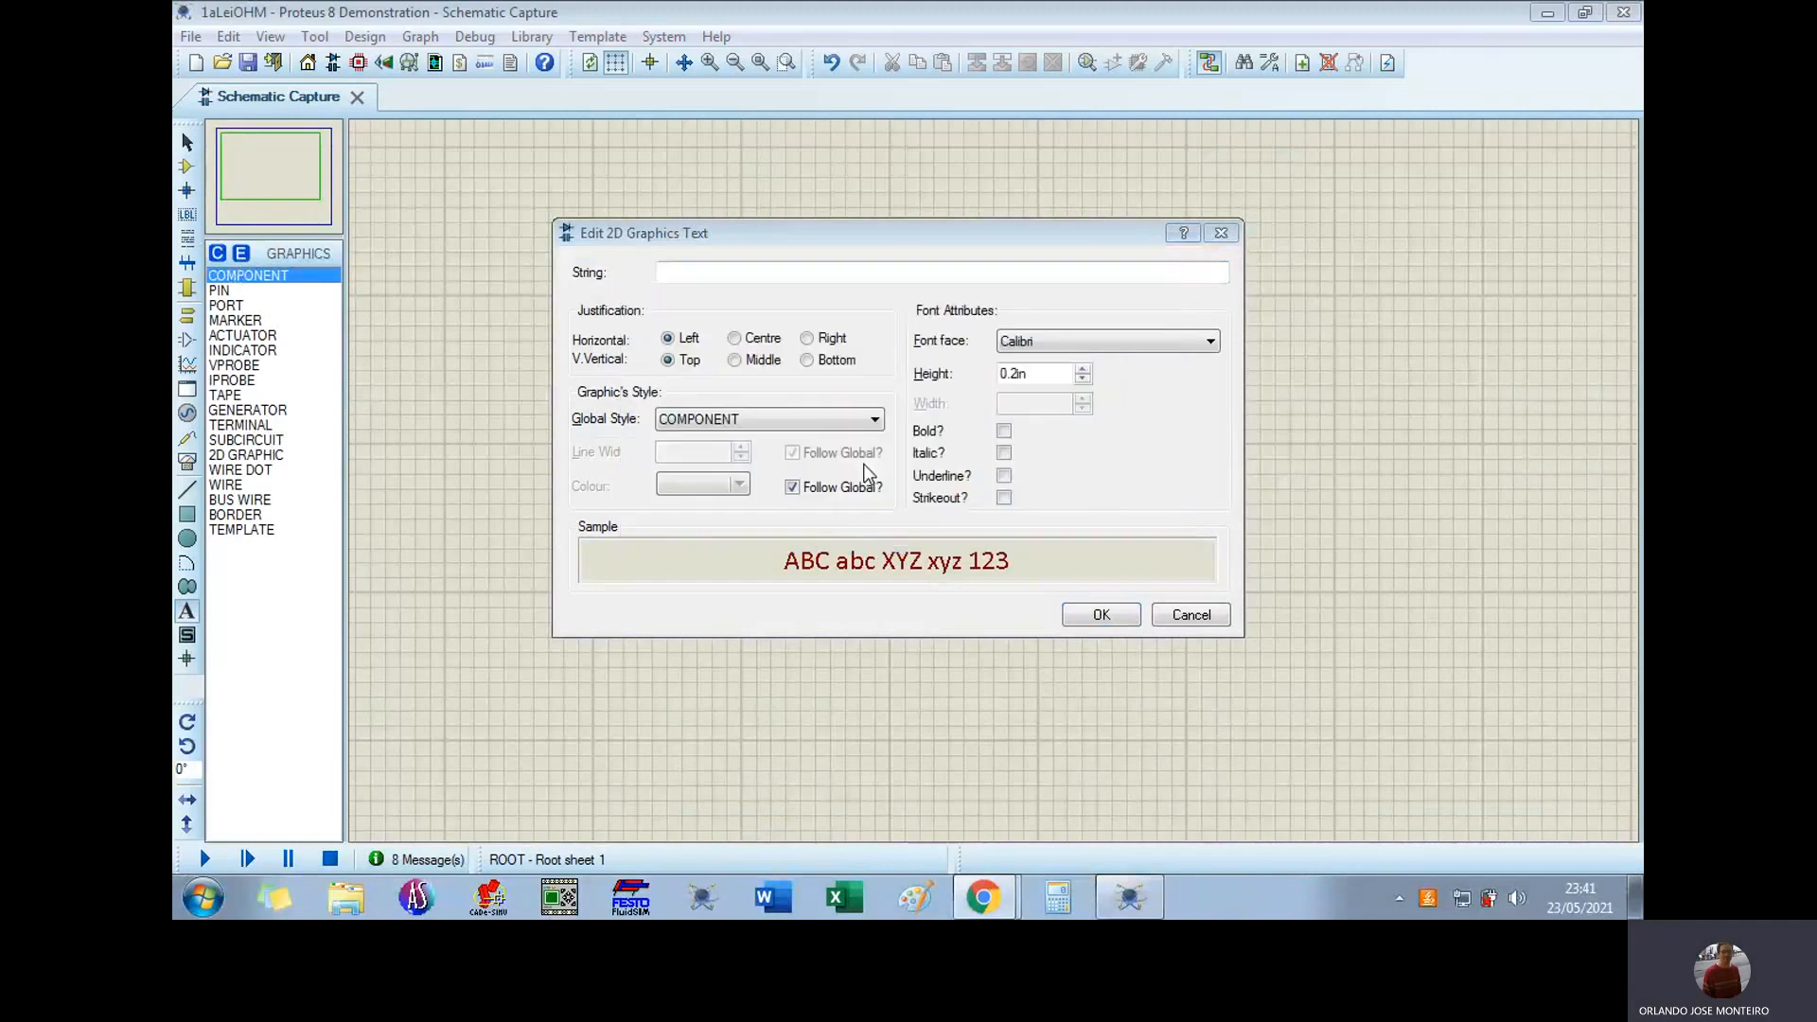
# Step: Enter "1ª LEI DE OHM" as the string of the new graphics text
pyautogui.click(711, 270)
pyautogui.write('1')
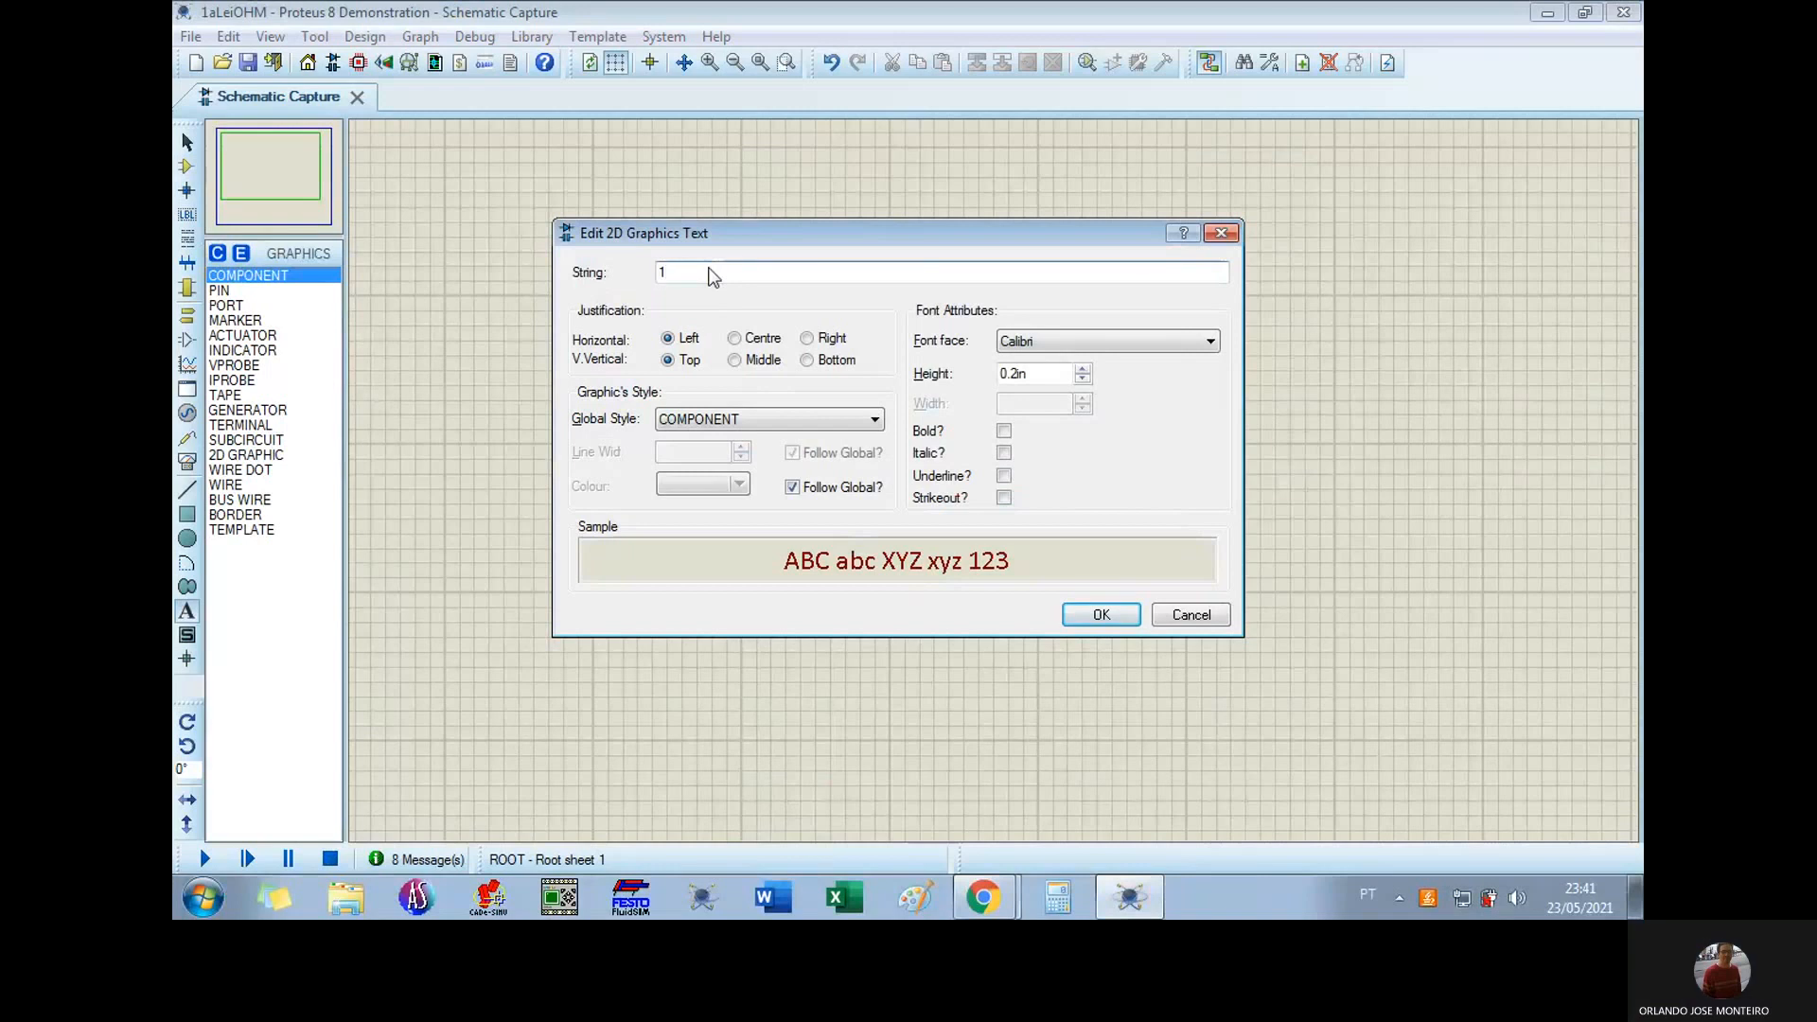
pyautogui.write('ª lei de')
pyautogui.press('BackSpace')
pyautogui.press('BackSpace')
pyautogui.press('BackSpace')
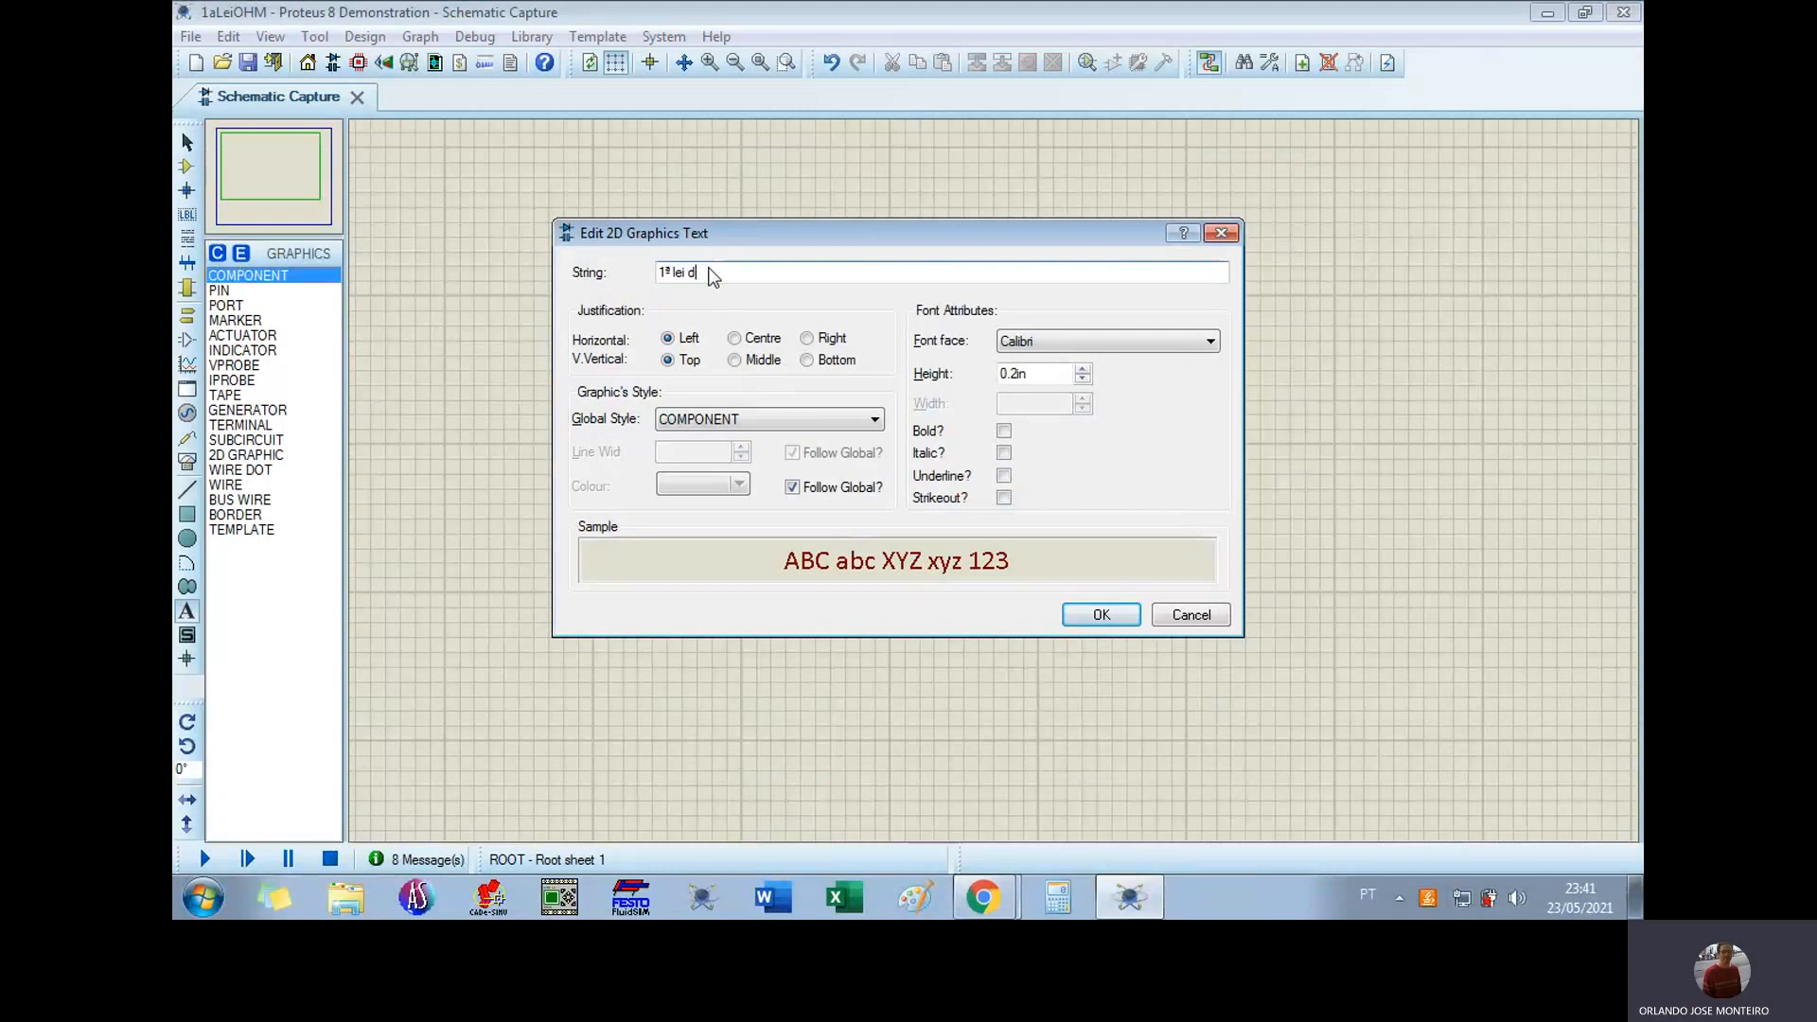
pyautogui.press('BackSpace')
pyautogui.press('BackSpace')
pyautogui.press('BackSpace')
pyautogui.write('LEI DE OHM')
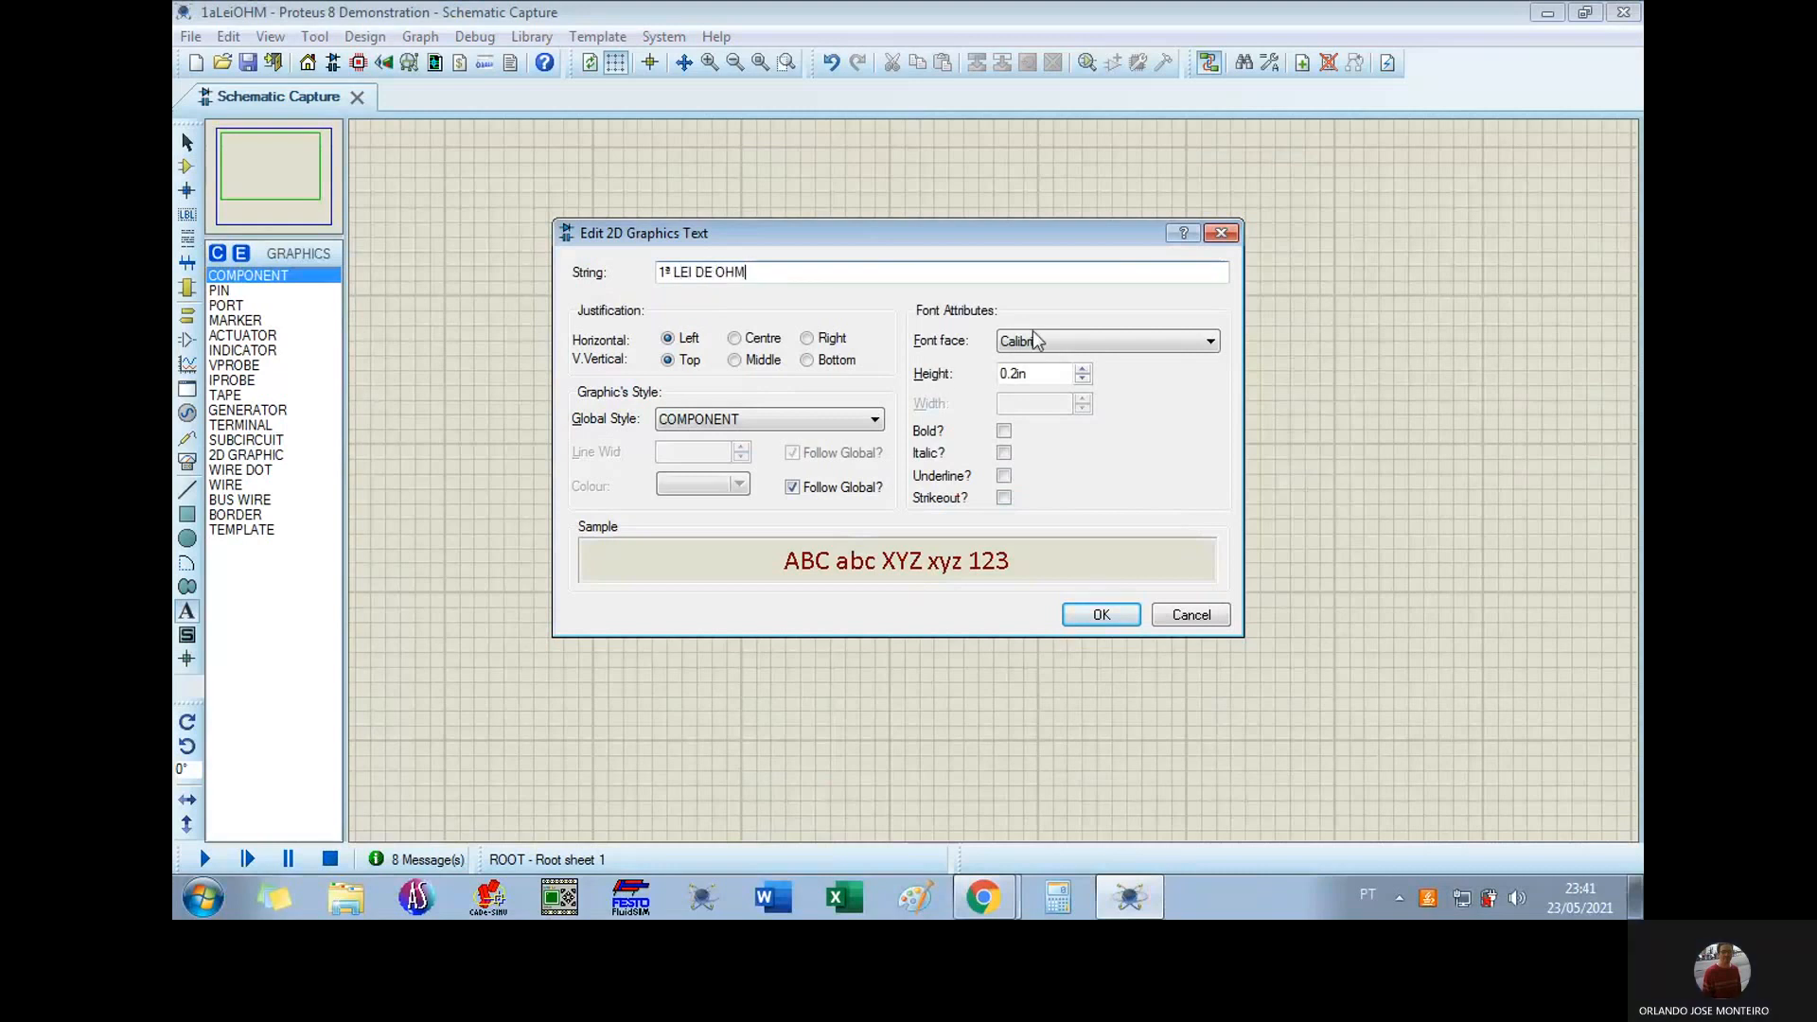
# Step: Set the text's font face to Dutch801 Rm BT and place the heading on the sheet
pyautogui.click(1156, 341)
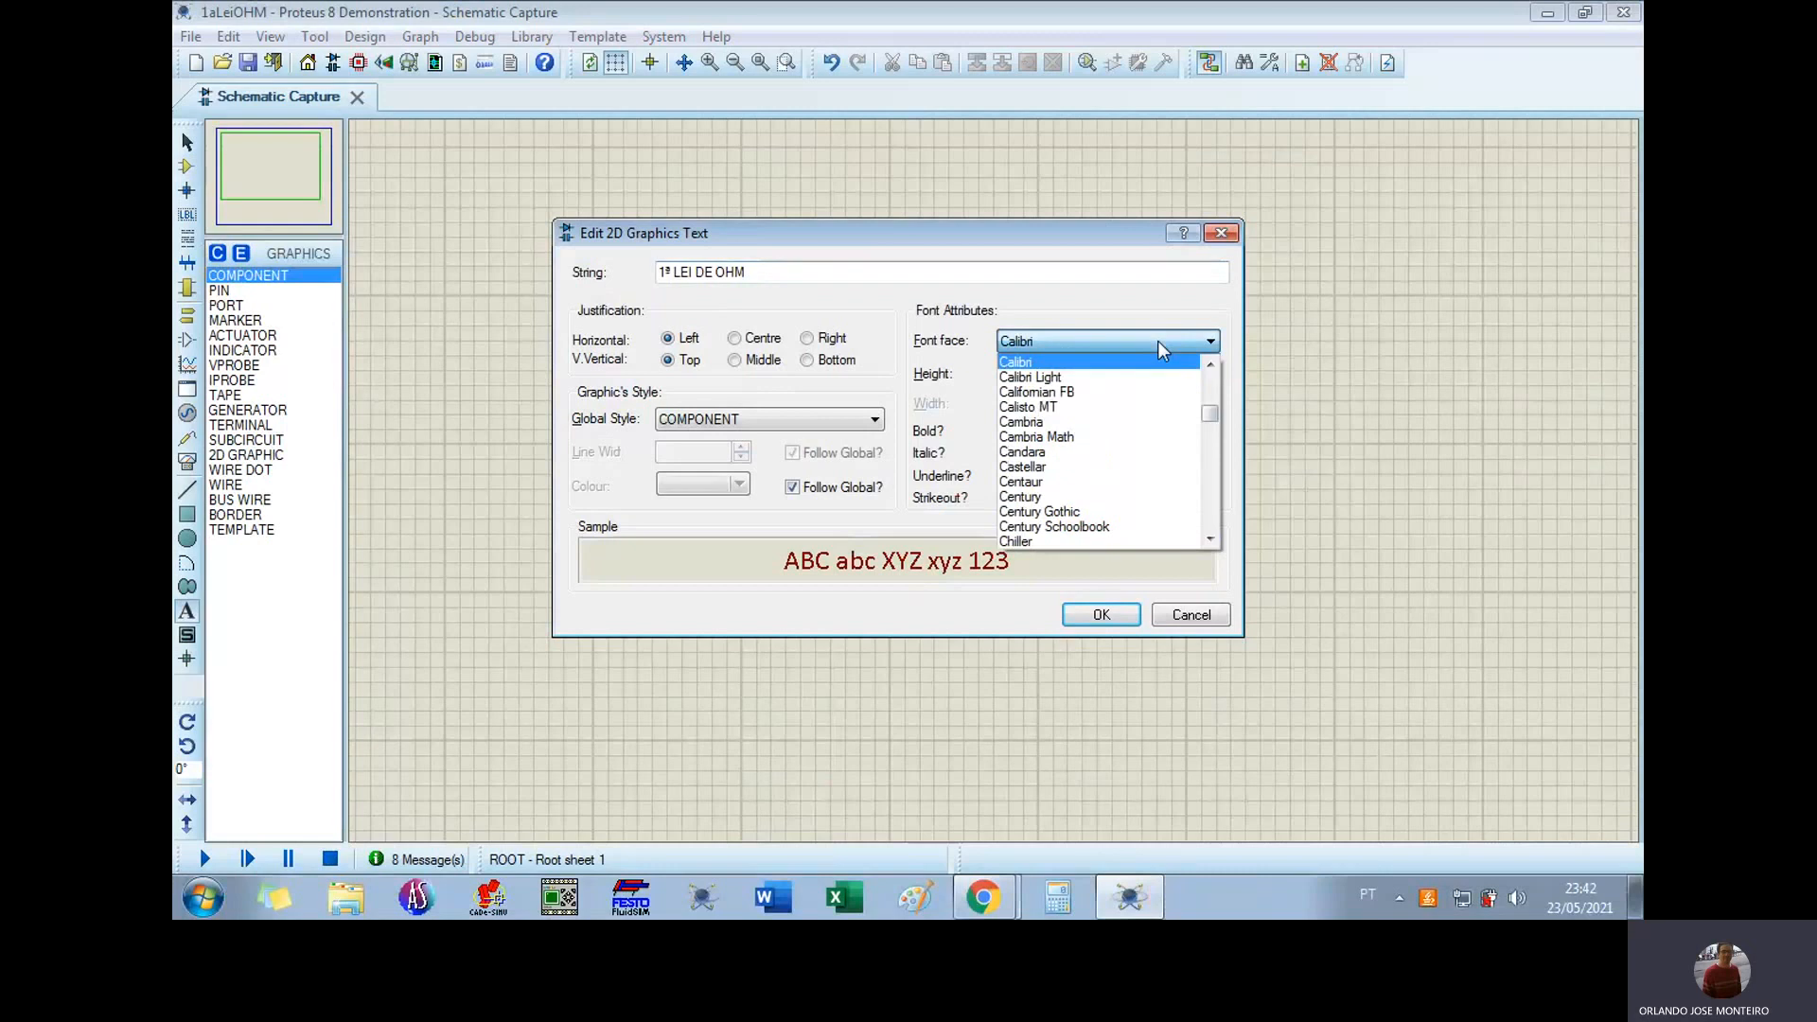
pyautogui.click(1085, 436)
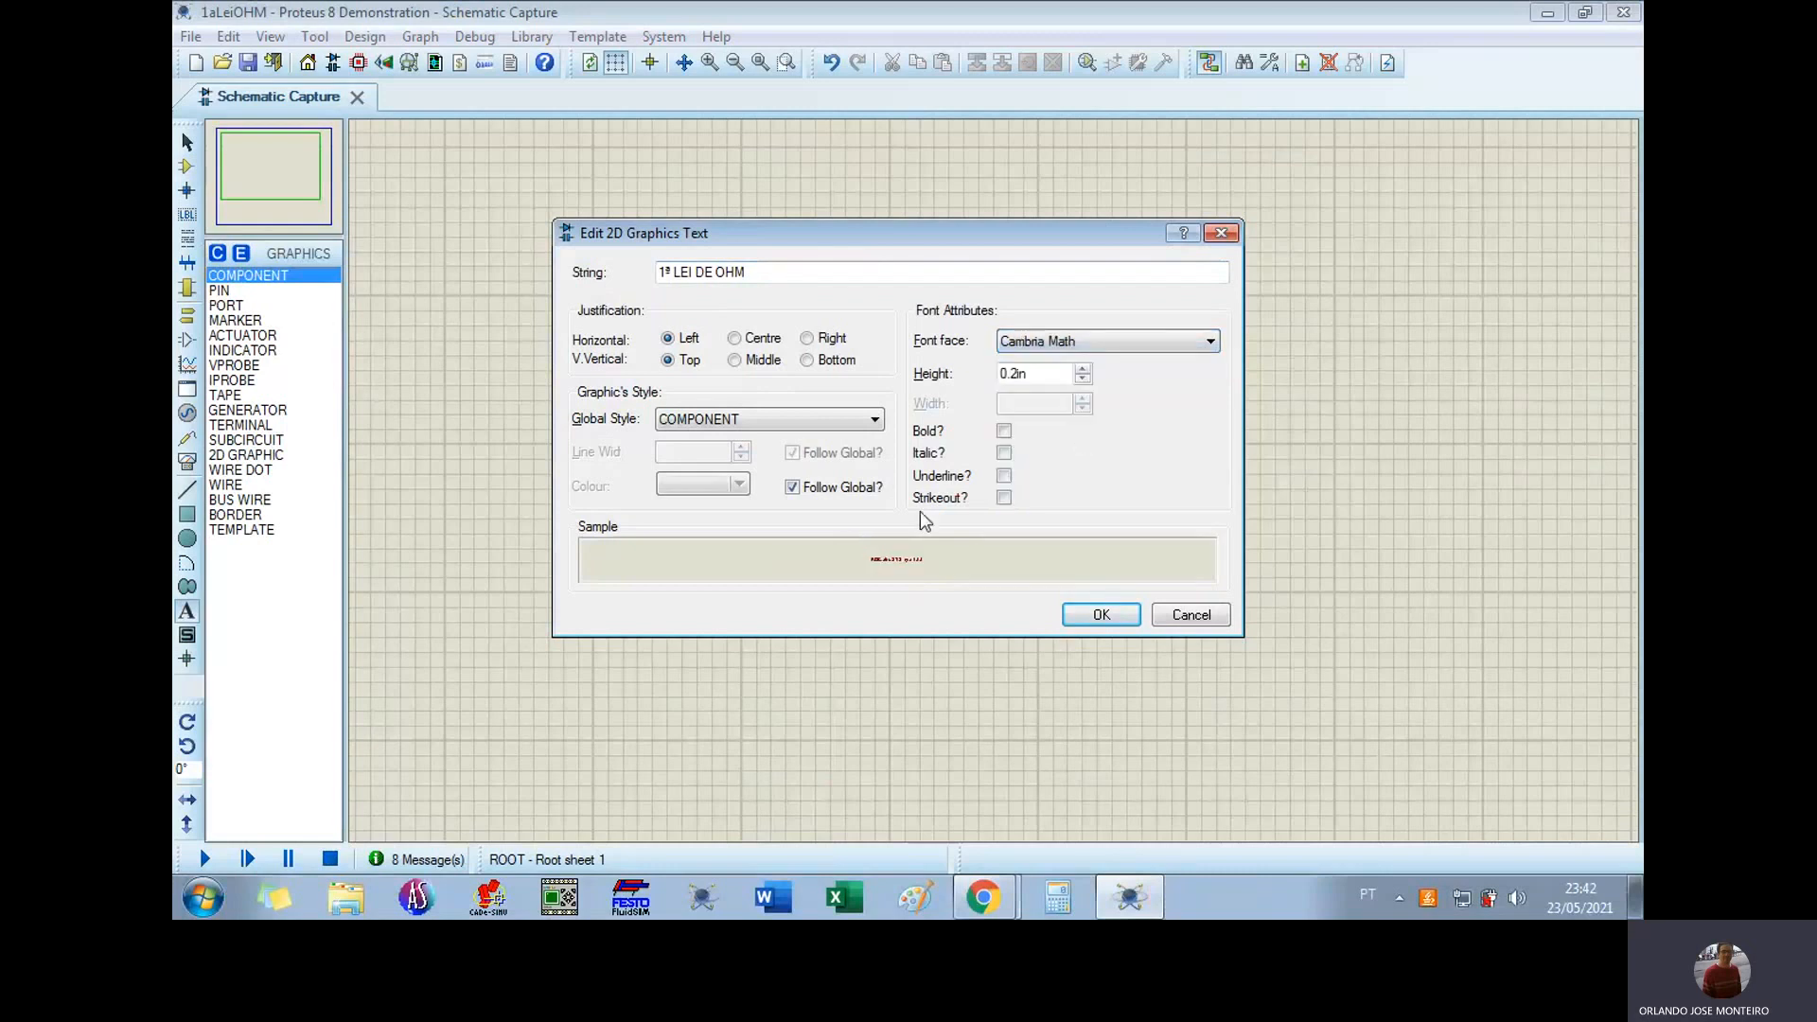
pyautogui.click(1185, 345)
pyautogui.press('Down')
pyautogui.press('Down')
pyautogui.press('Down')
pyautogui.press('Down')
pyautogui.press('Down')
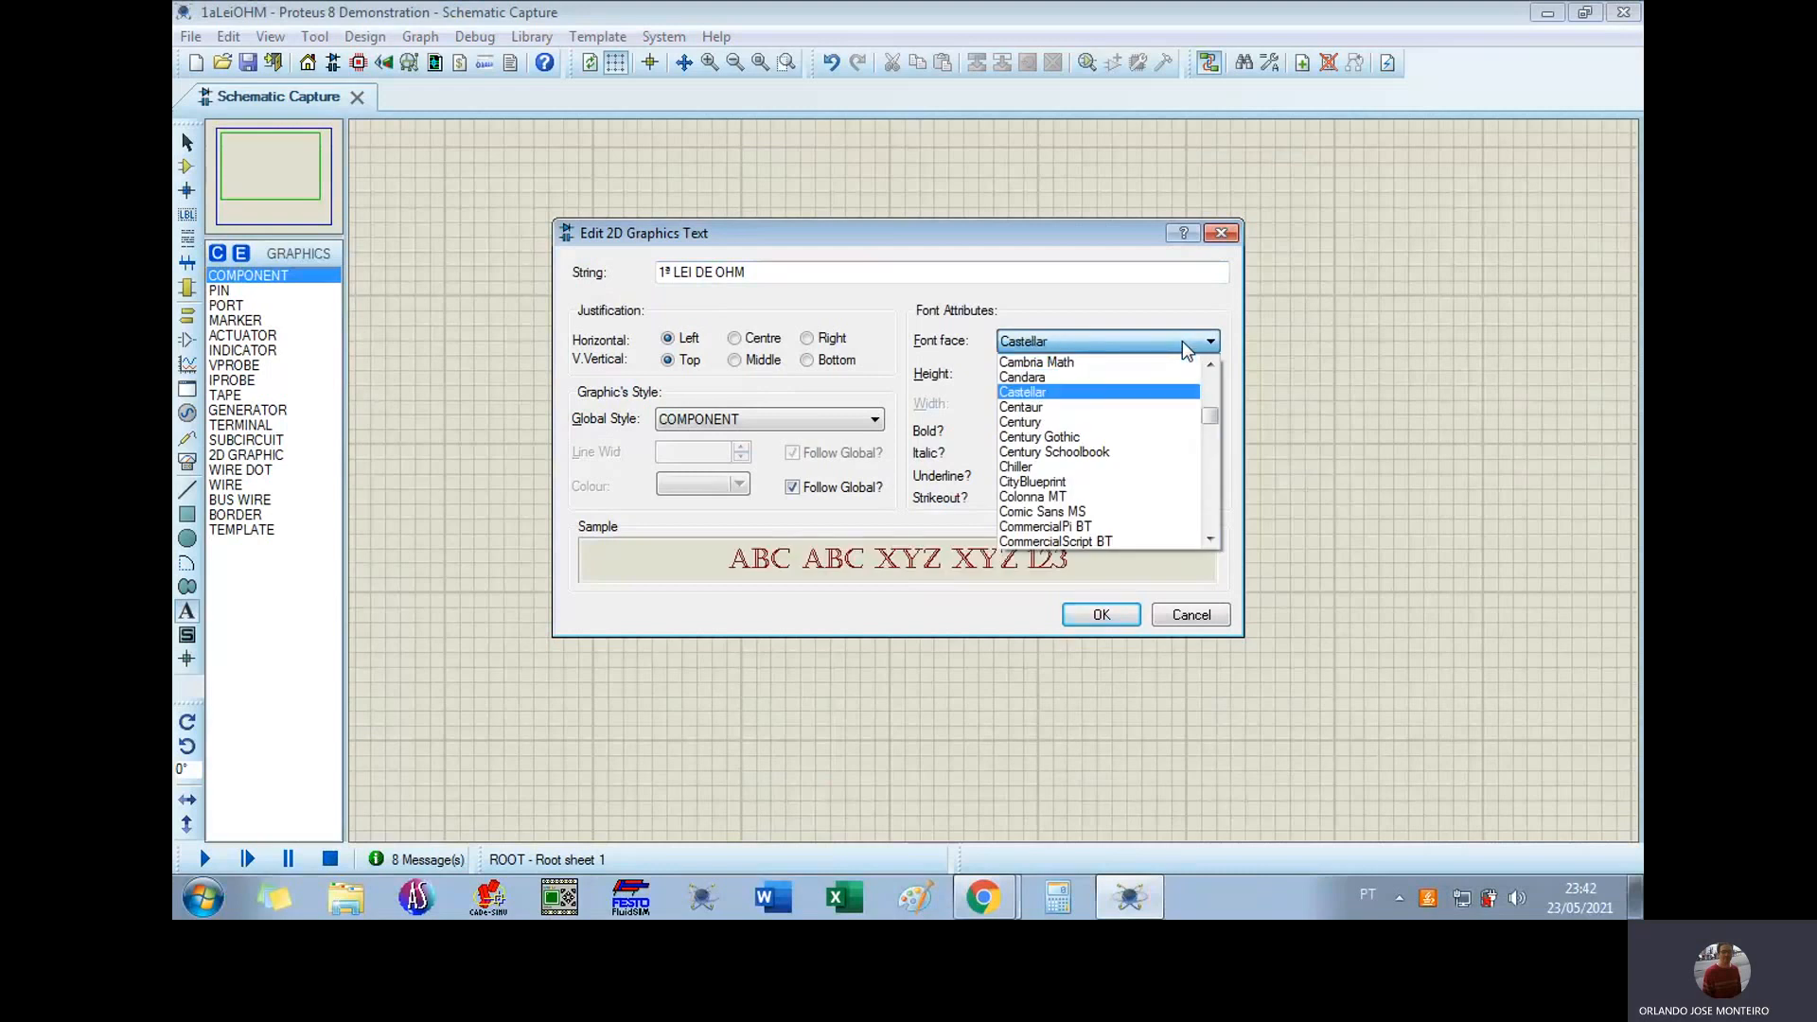
pyautogui.press('Down')
pyautogui.press('Down')
pyautogui.press('Down')
pyautogui.press('Down')
pyautogui.press('Down')
pyautogui.press('Down')
pyautogui.press('Down')
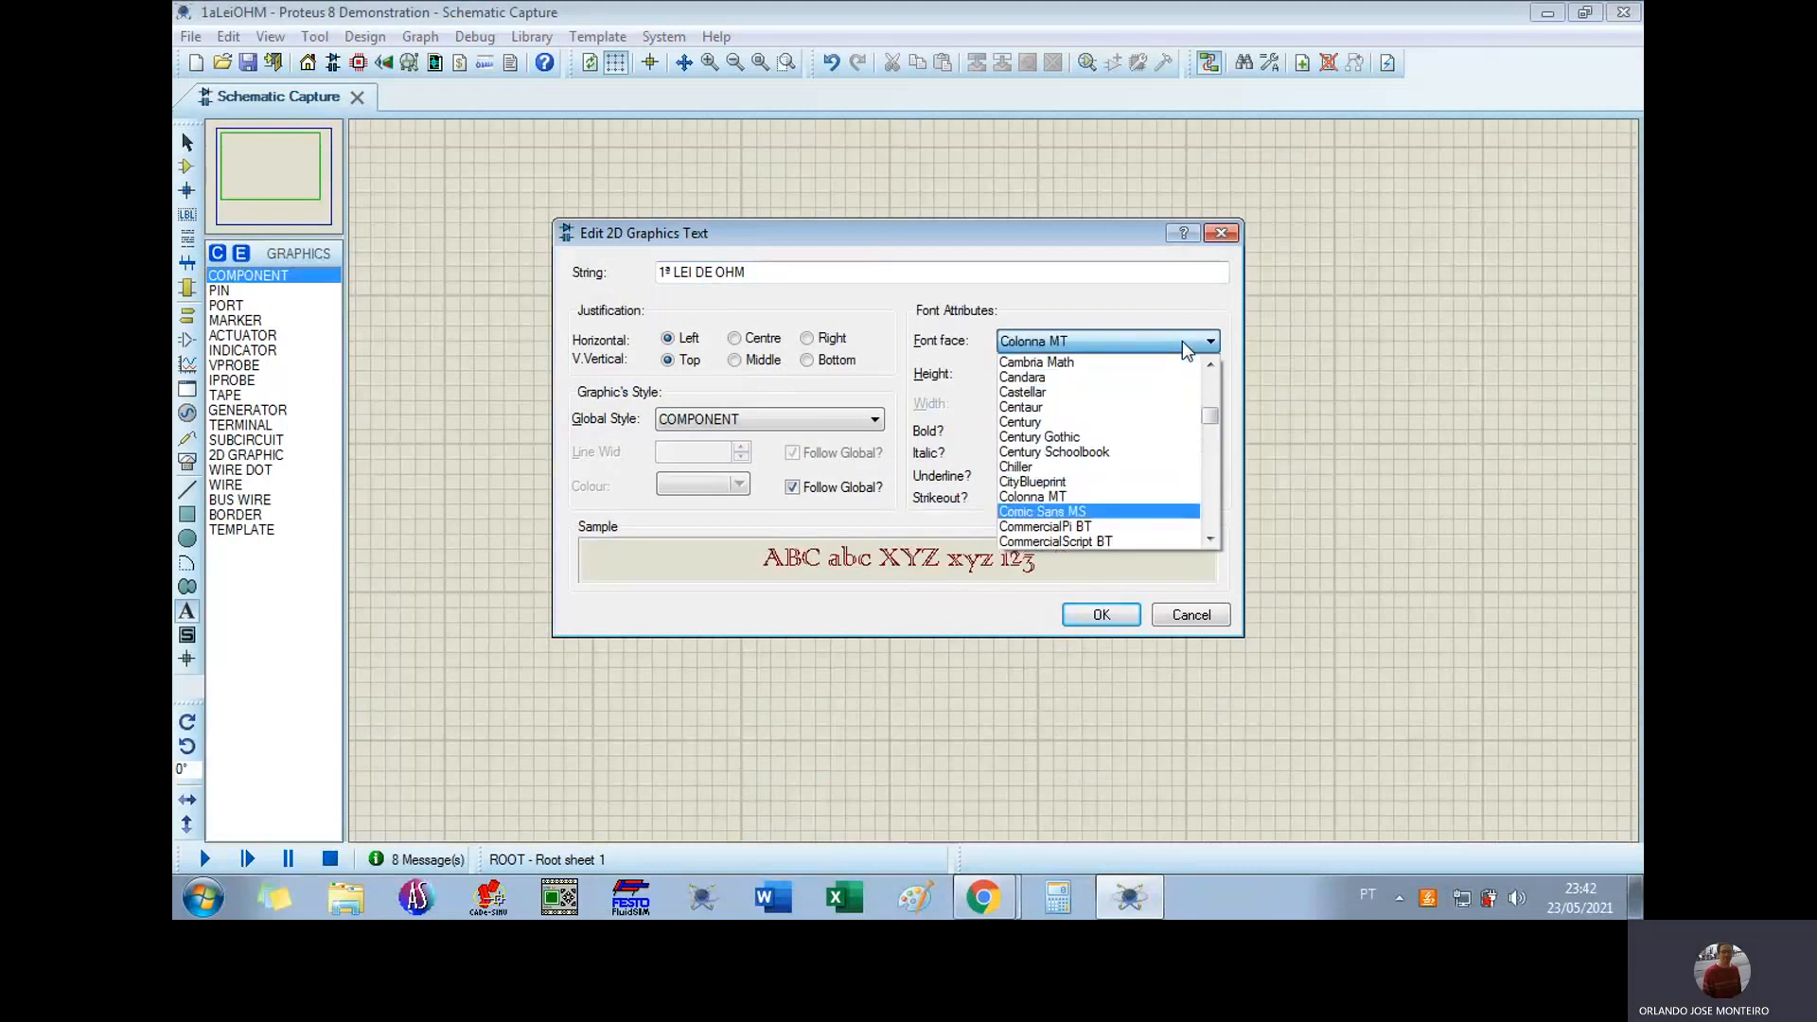
pyautogui.press('Down')
pyautogui.press('Down')
pyautogui.press('Down')
pyautogui.press('Down')
pyautogui.press('Down')
pyautogui.press('Down')
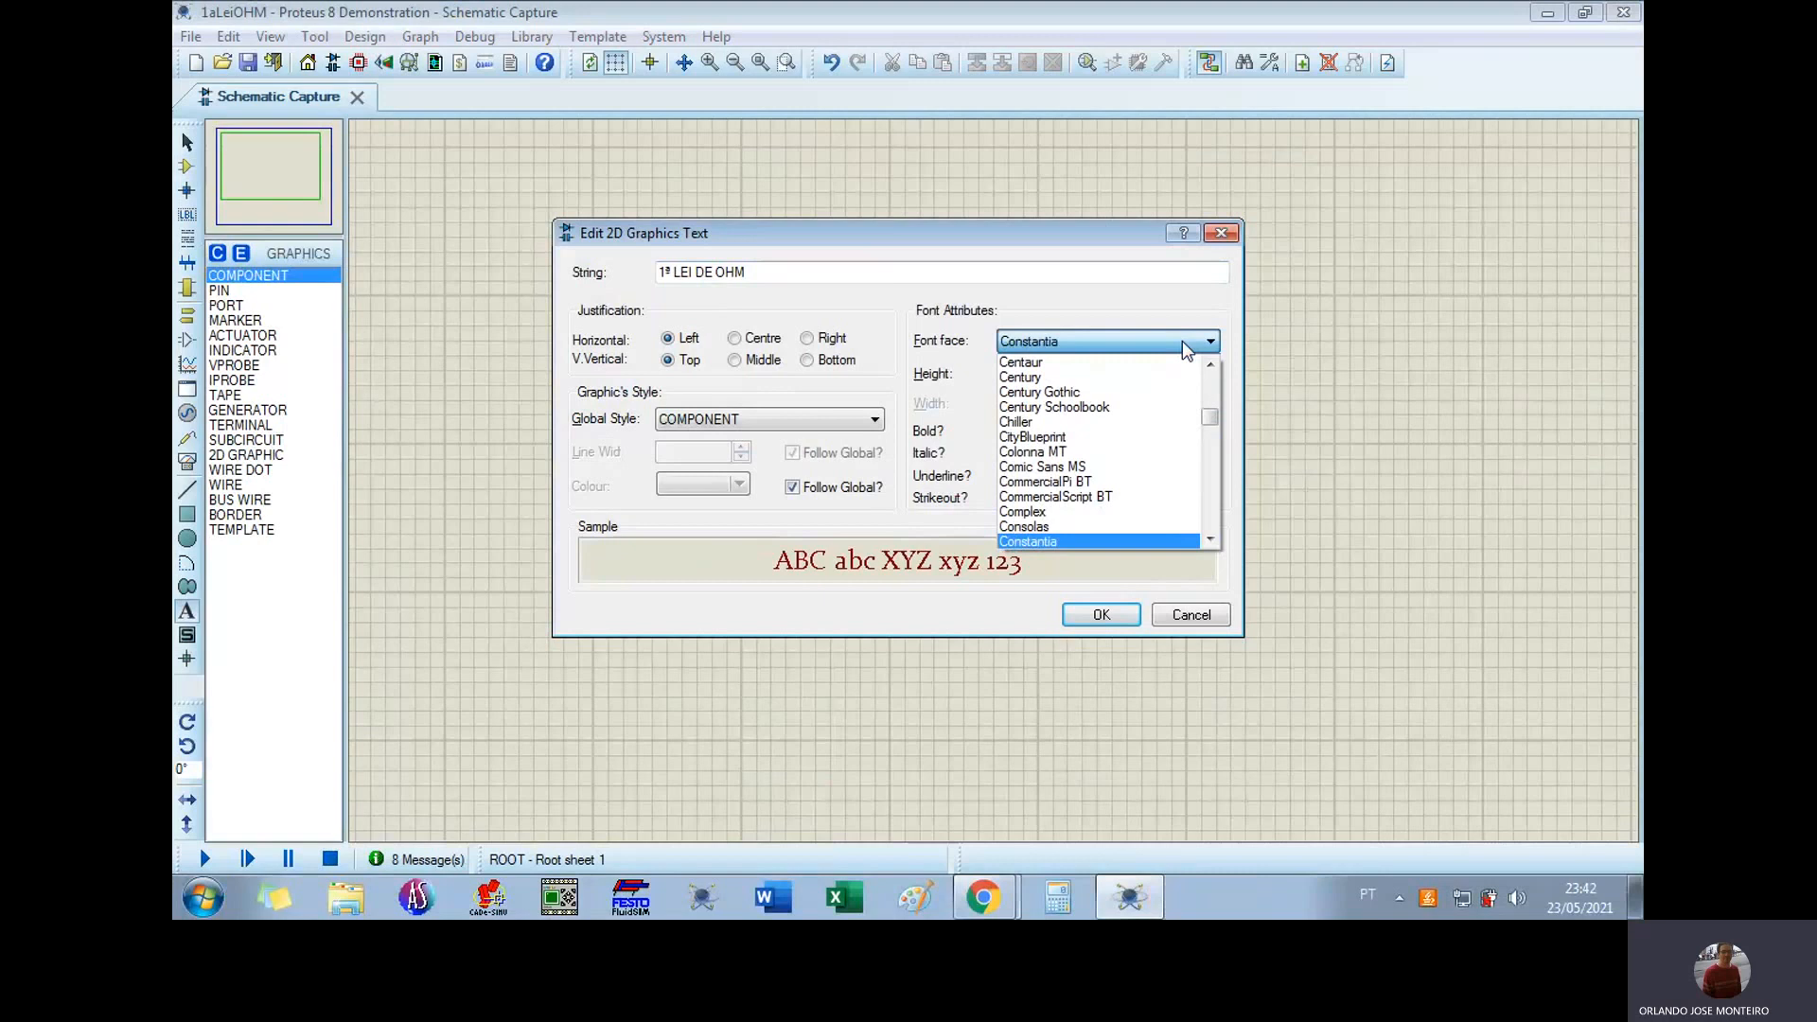
pyautogui.press('Down')
pyautogui.press('Down')
pyautogui.press('Down')
pyautogui.press('Down')
pyautogui.press('Down')
pyautogui.press('Down')
pyautogui.press('Down')
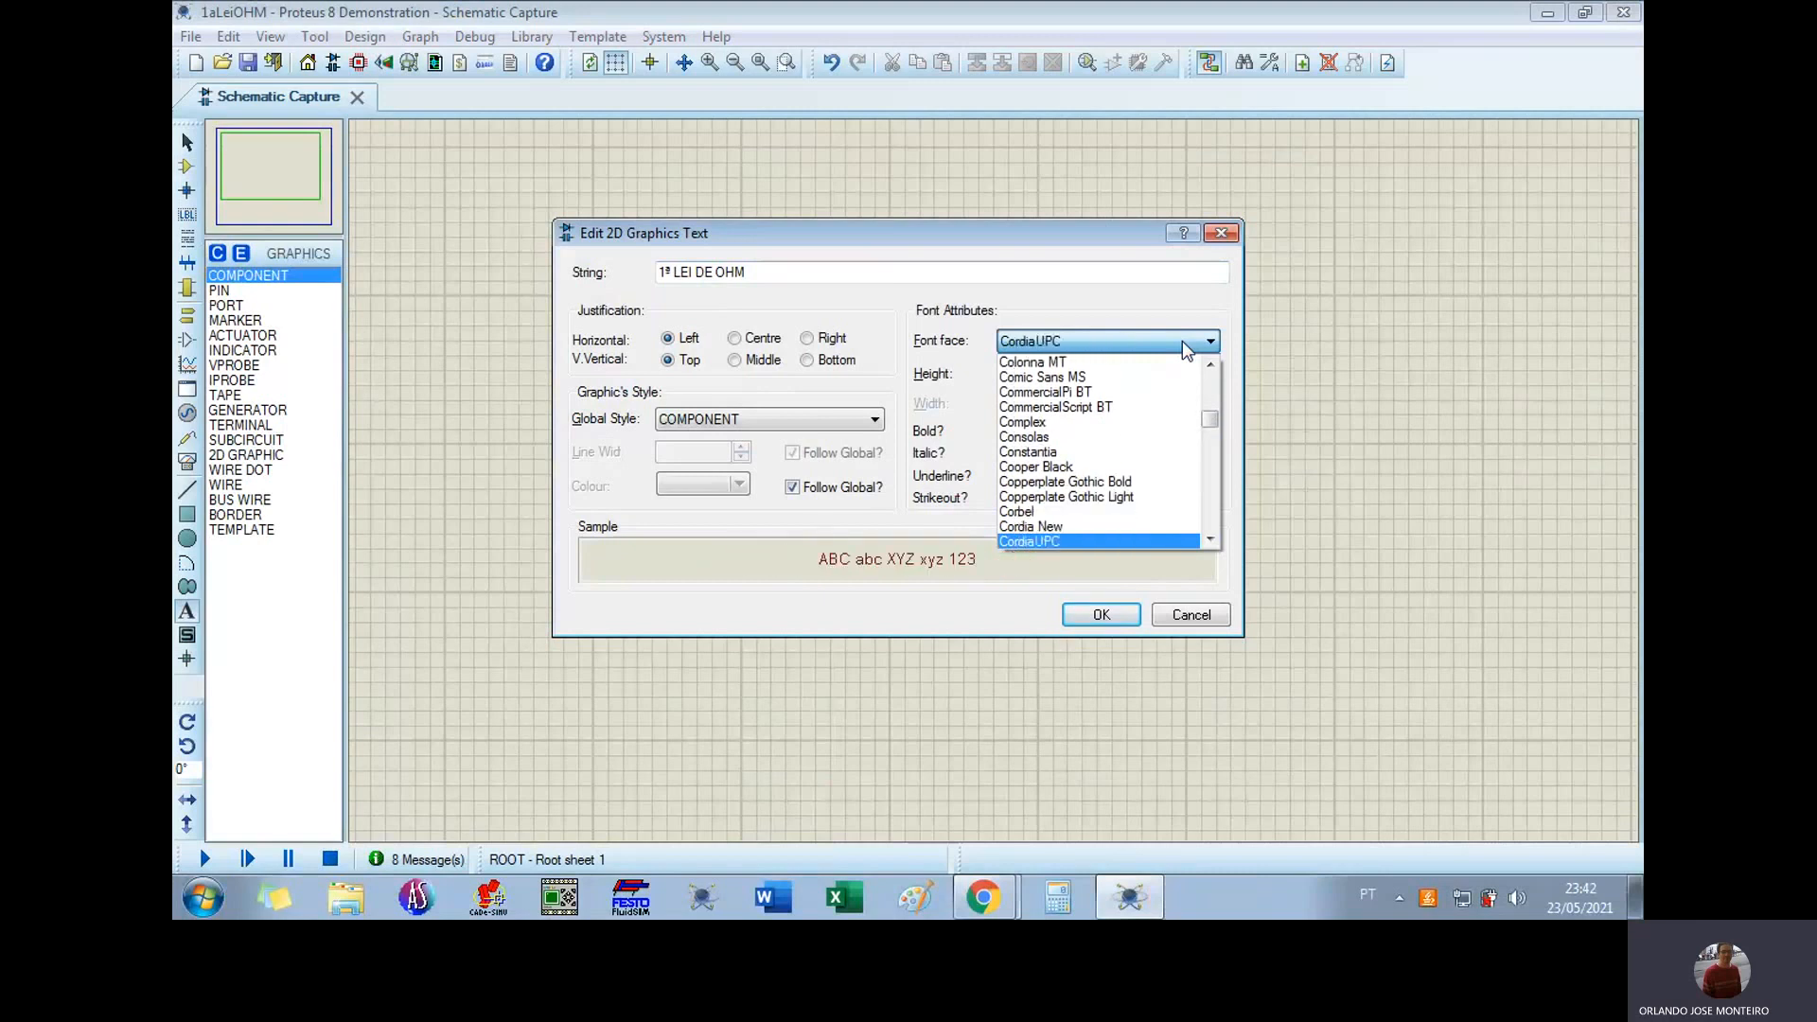
pyautogui.press('Down')
pyautogui.press('Down')
pyautogui.press('Down')
pyautogui.press('Down')
pyautogui.press('Down')
pyautogui.press('Down')
pyautogui.press('Down')
pyautogui.press('Down')
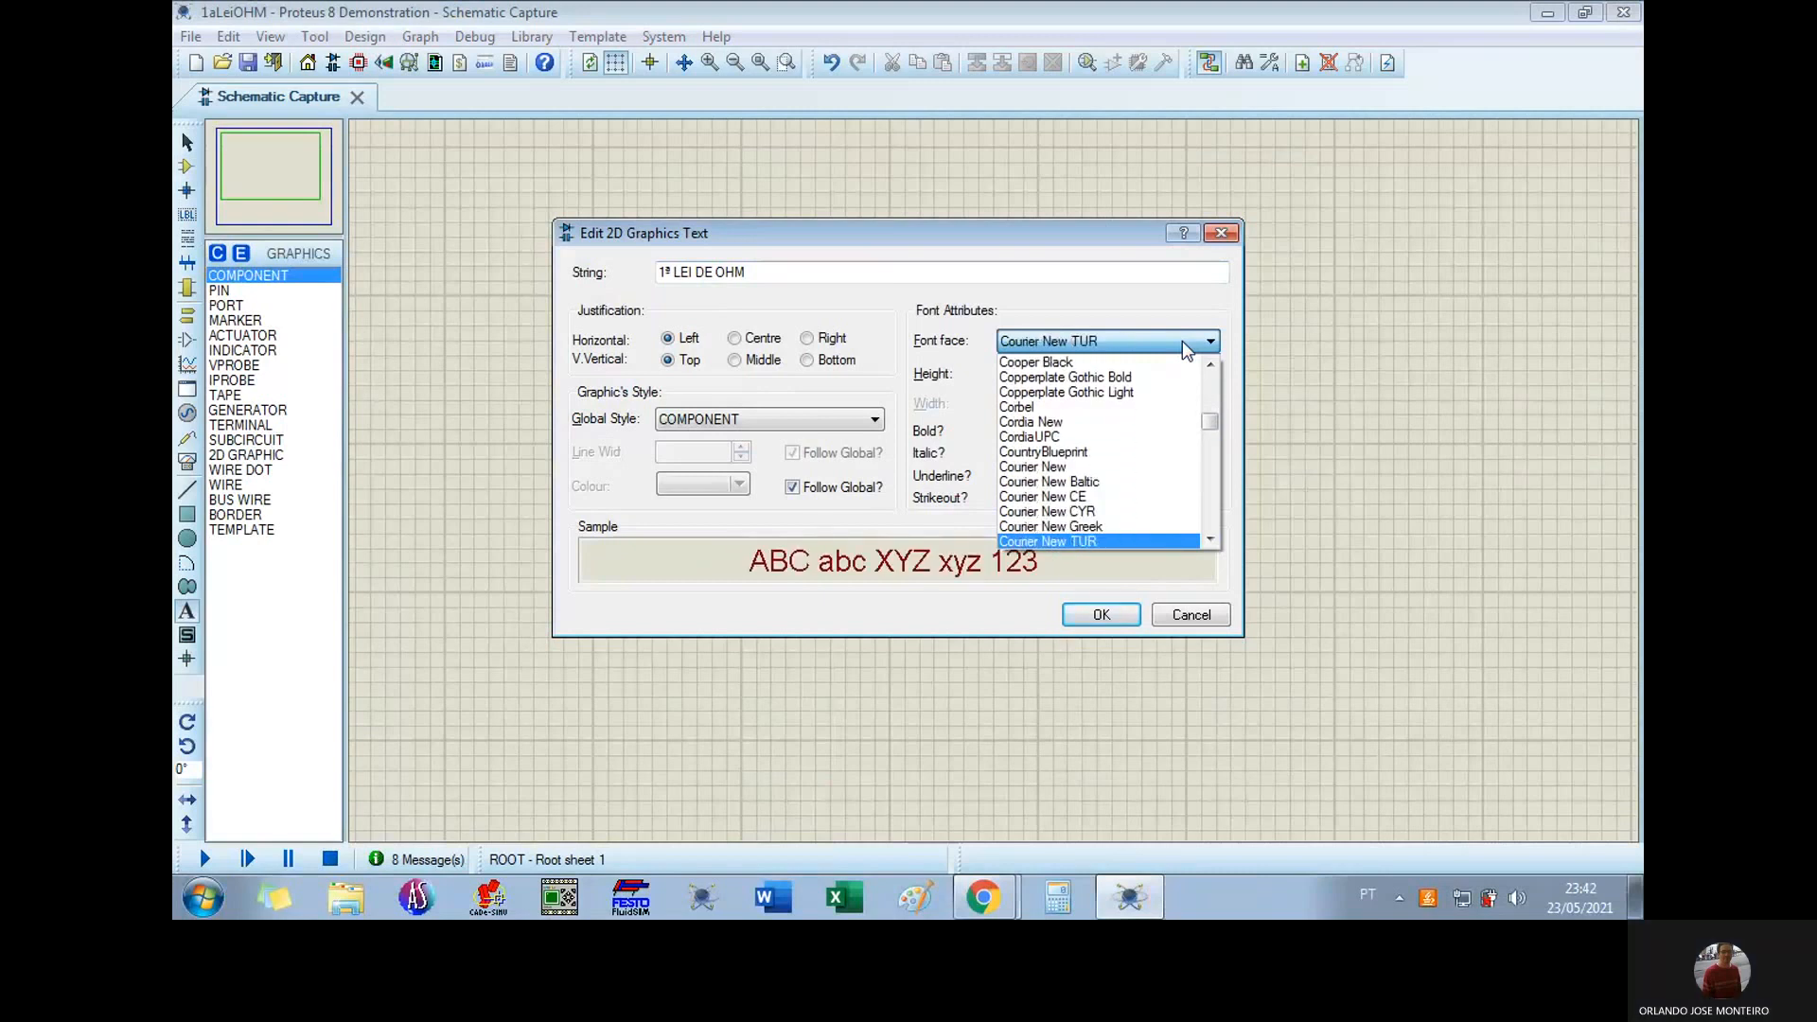
pyautogui.press('Down')
pyautogui.press('Down')
pyautogui.press('Down')
pyautogui.press('Down')
pyautogui.press('Down')
pyautogui.press('Down')
pyautogui.press('Down')
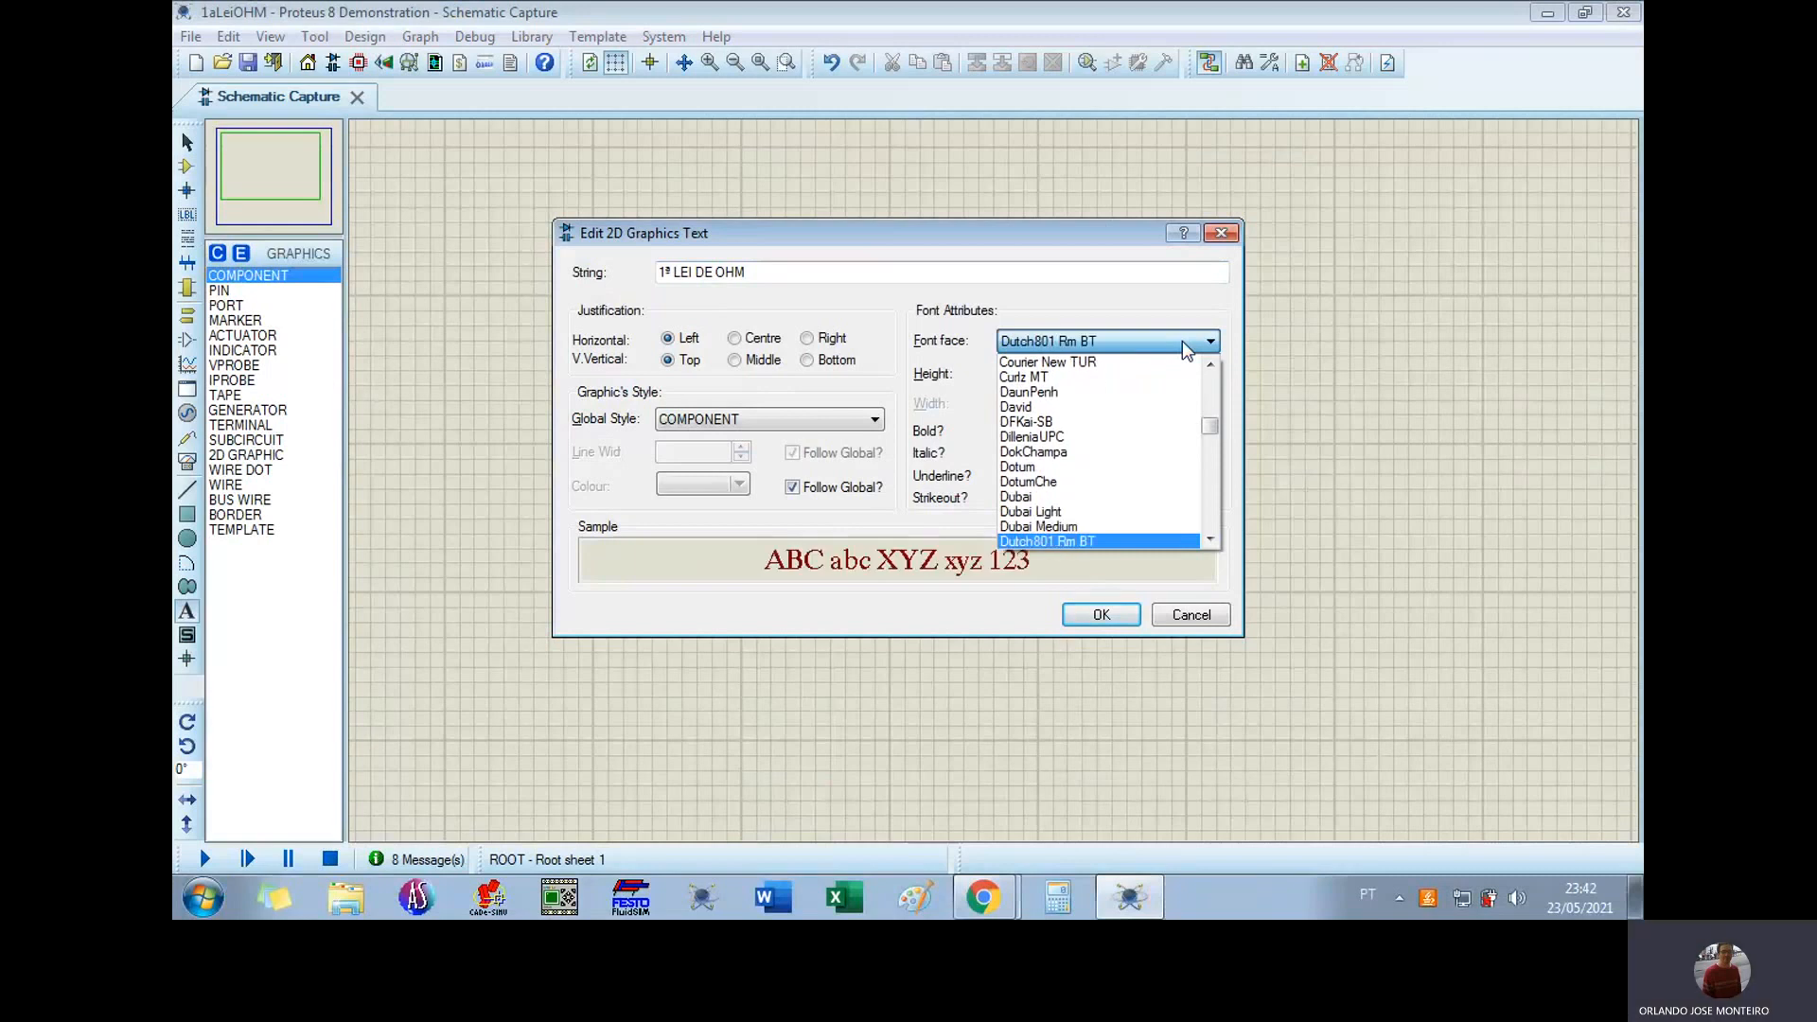
pyautogui.click(1083, 615)
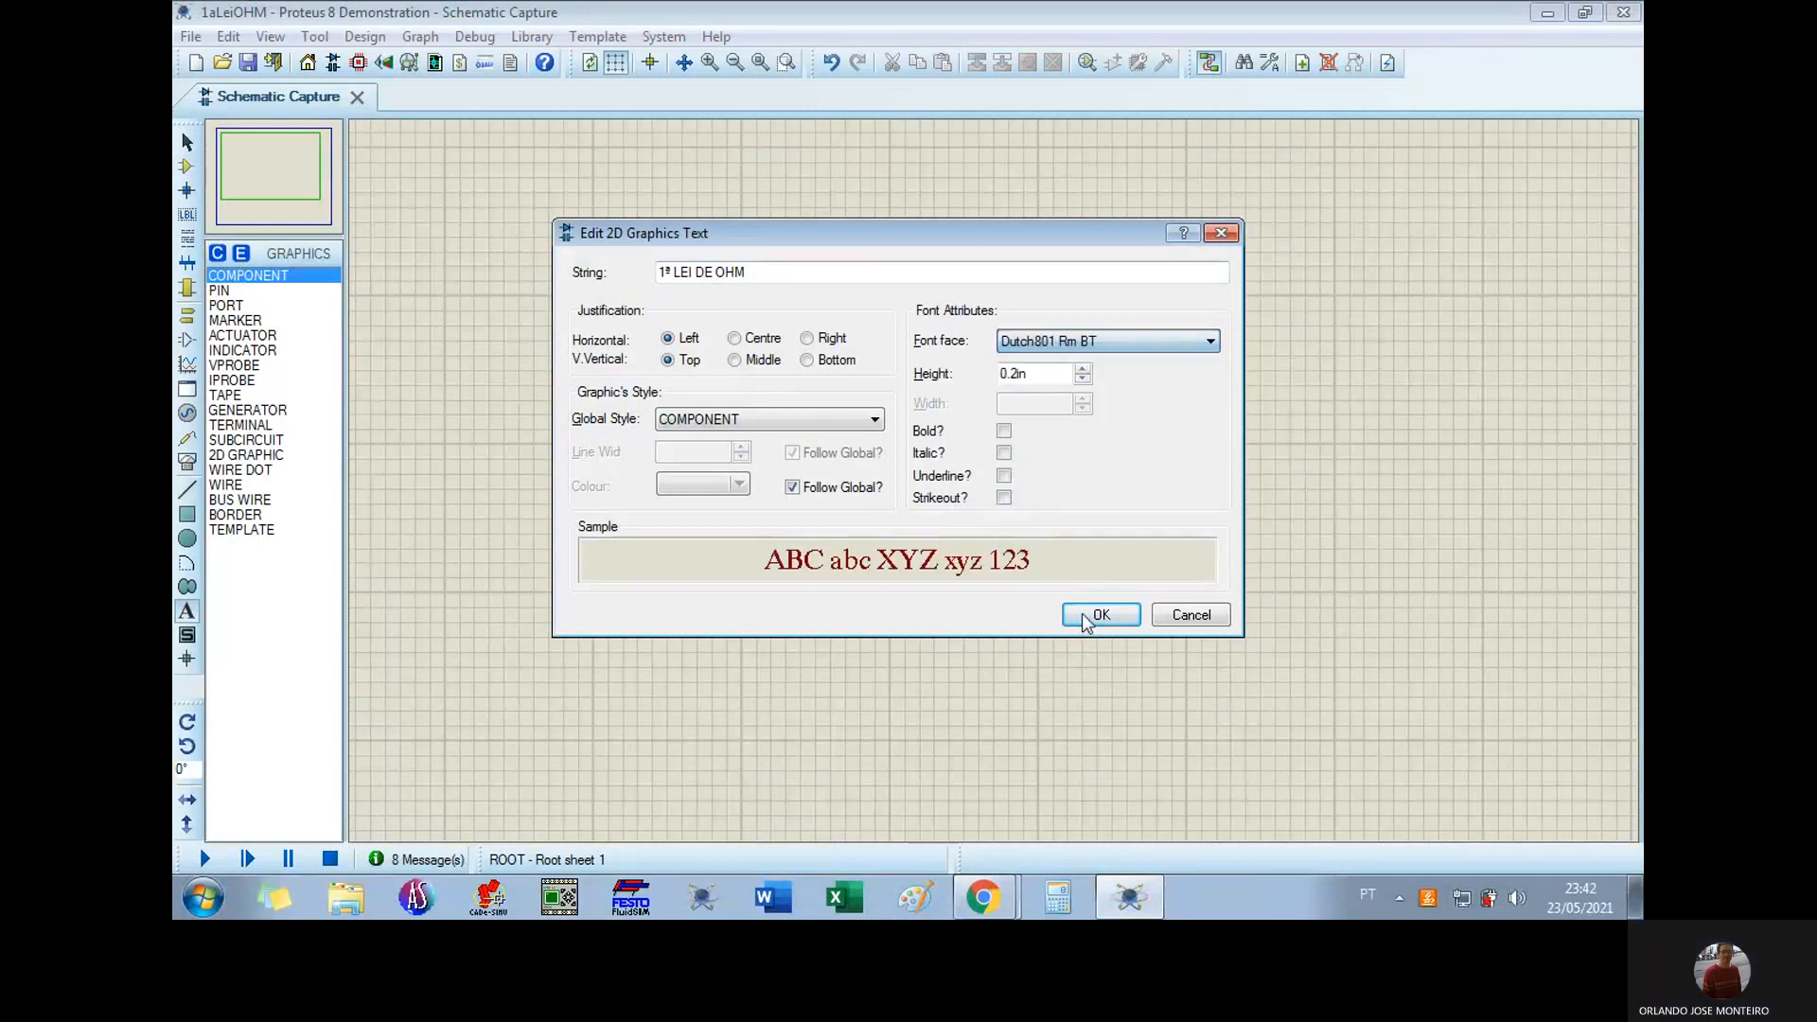
pyautogui.click(1098, 615)
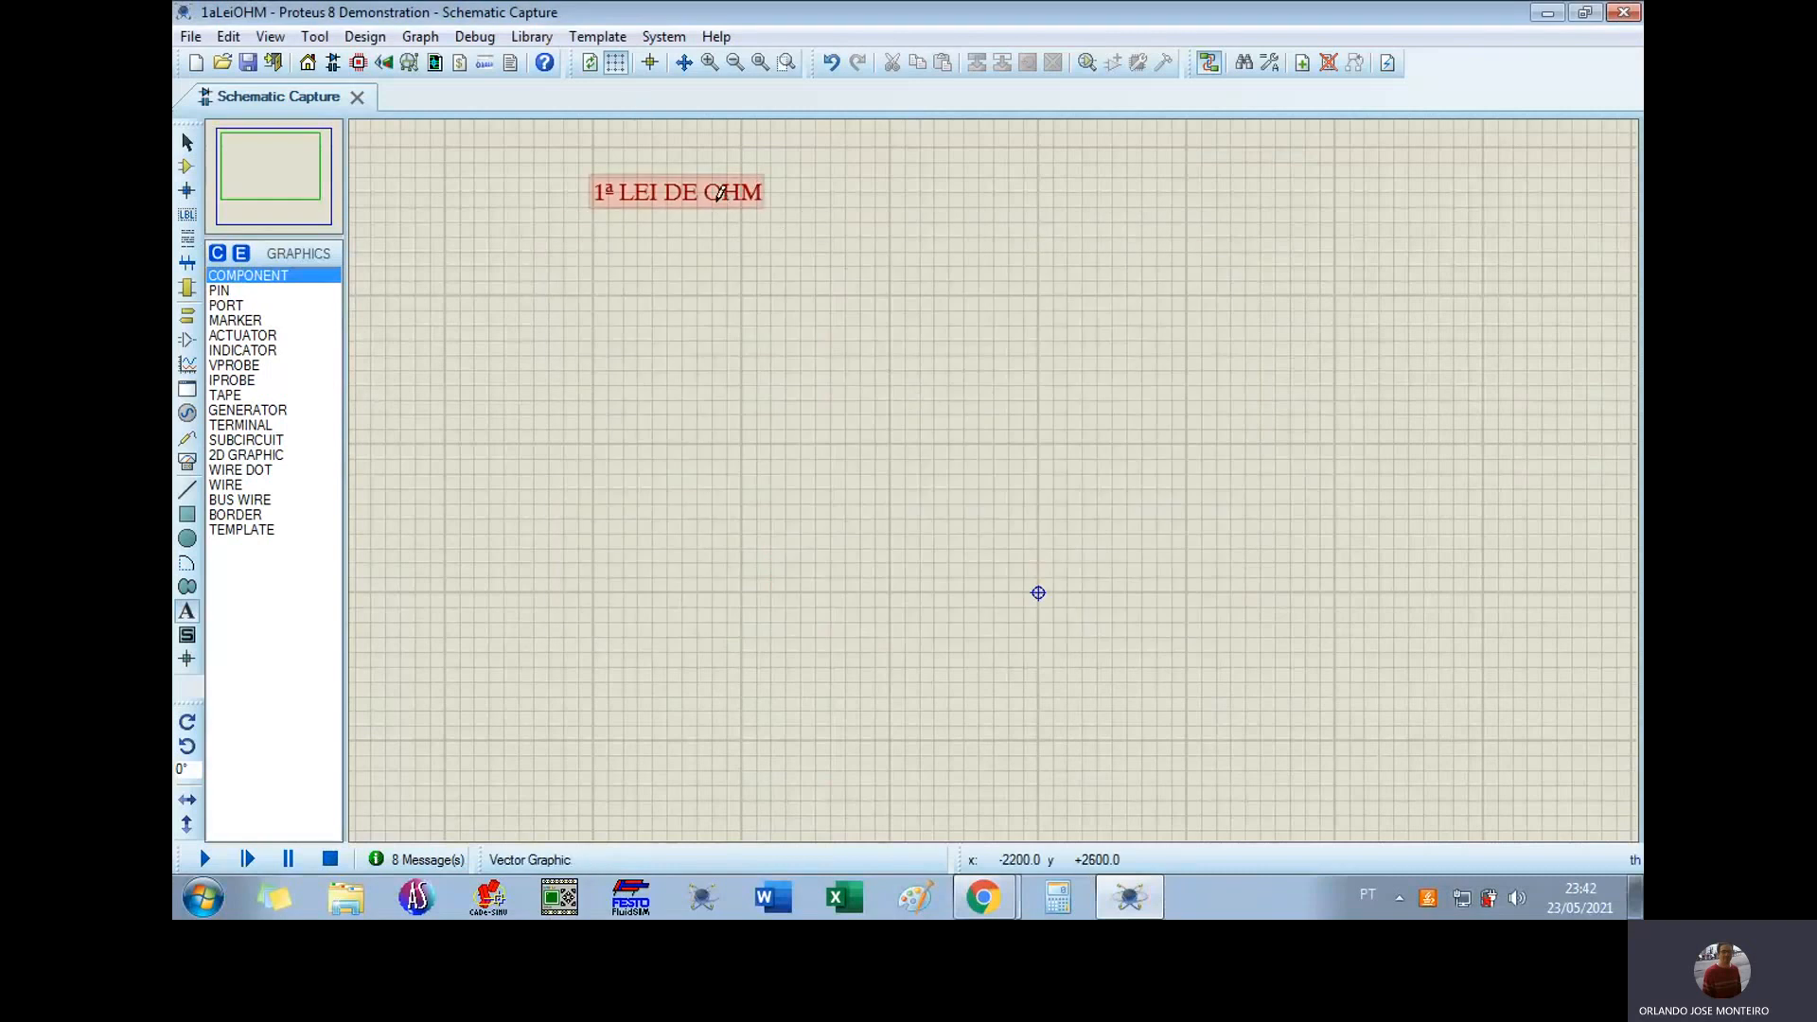
# Step: Extend the heading to read "1ª LEI DE OHM ==> V = R.I" and increase its text height
pyautogui.rightClick(741, 194)
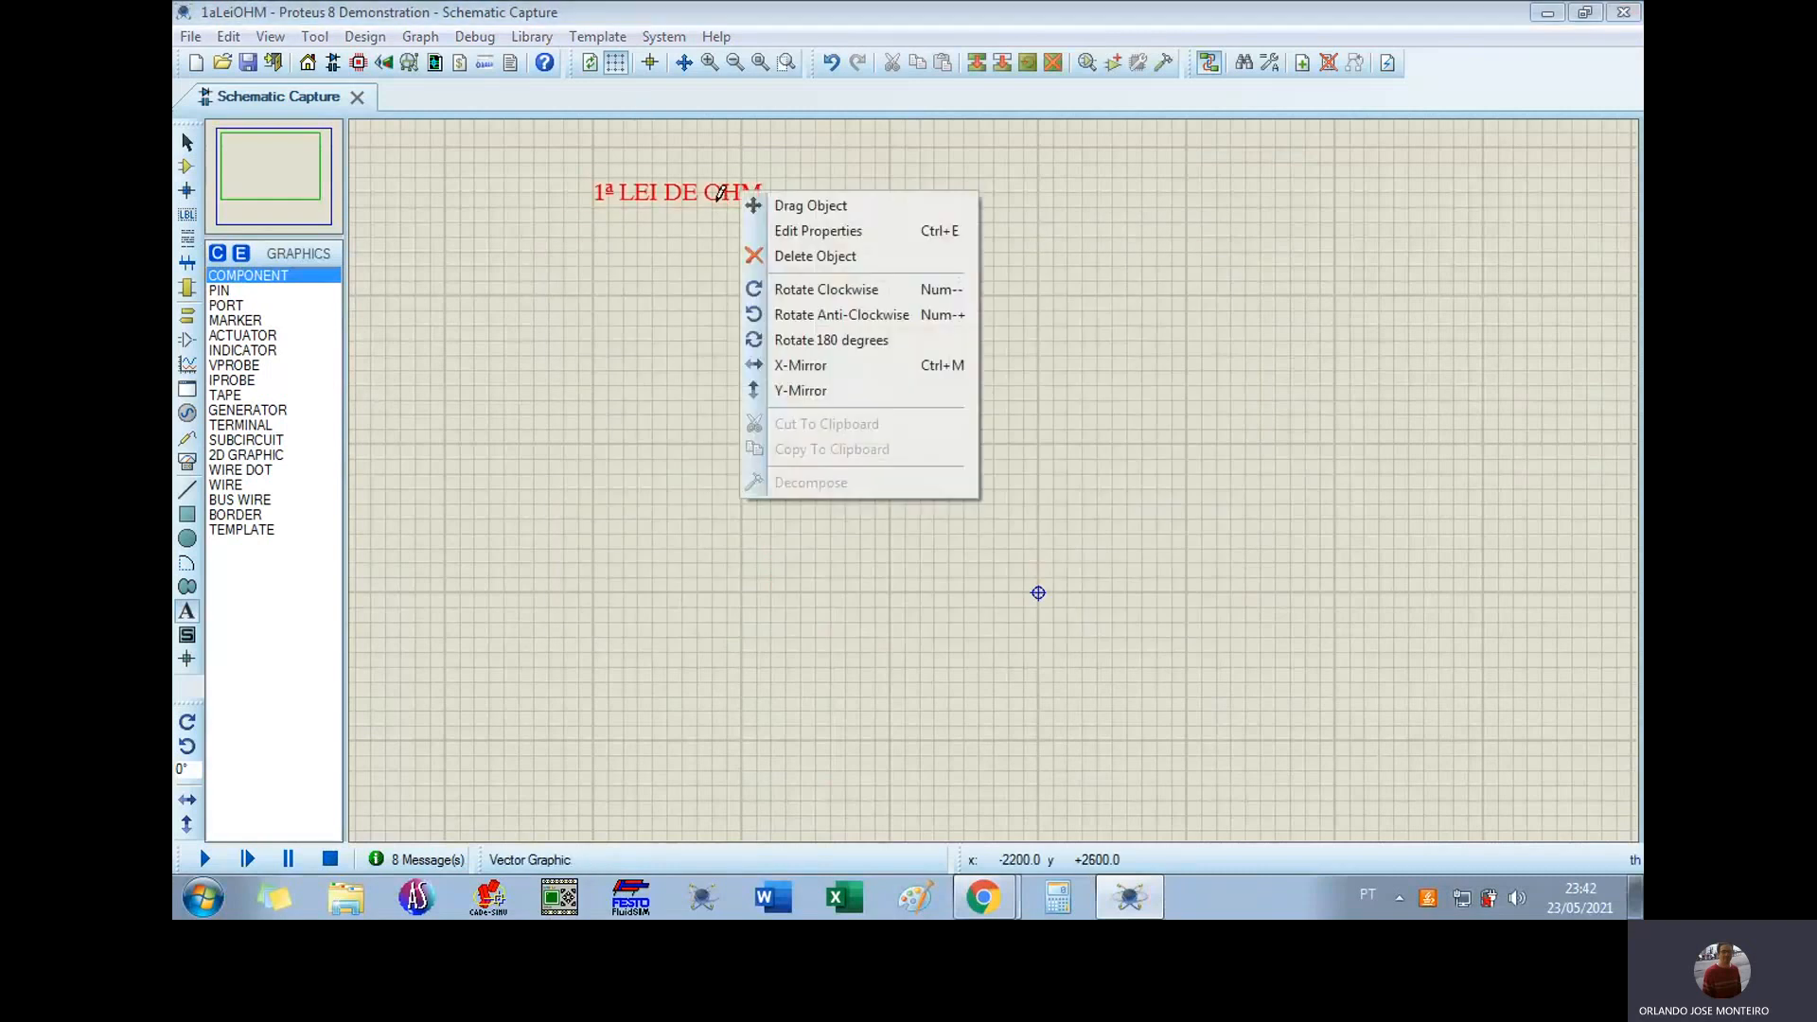
pyautogui.click(791, 233)
pyautogui.click(774, 270)
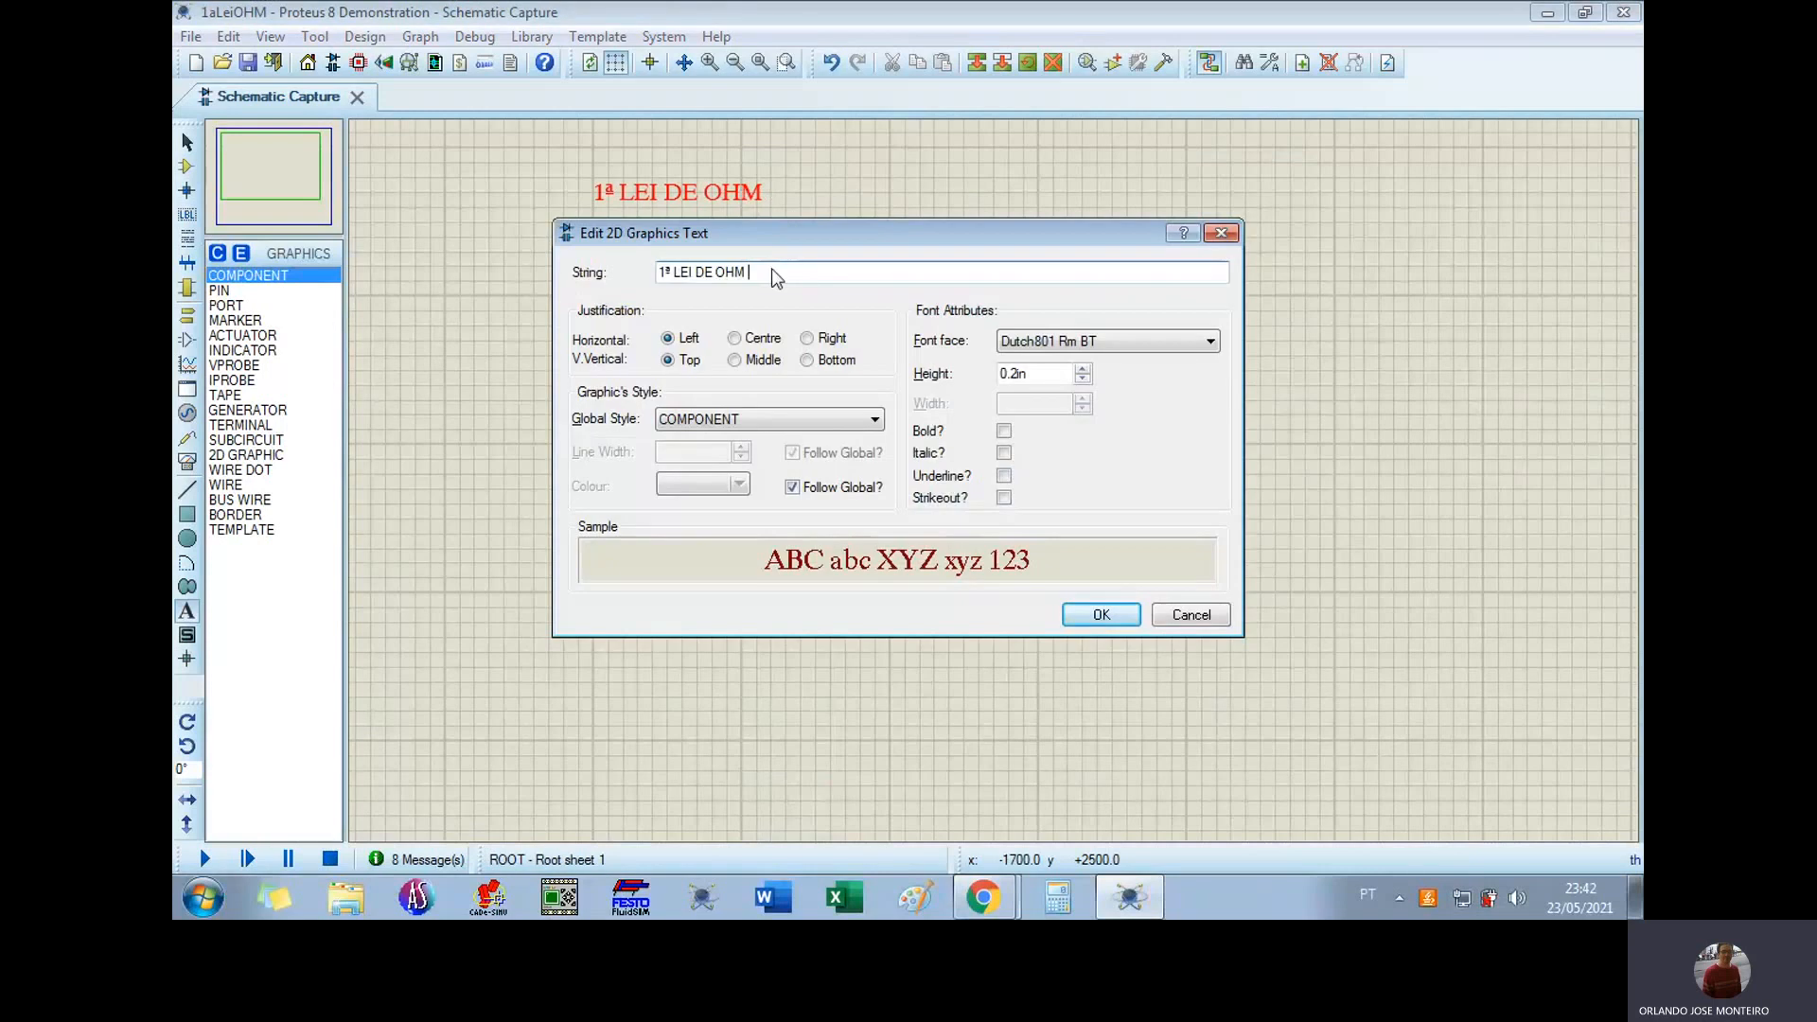
pyautogui.write('==> V = R.I')
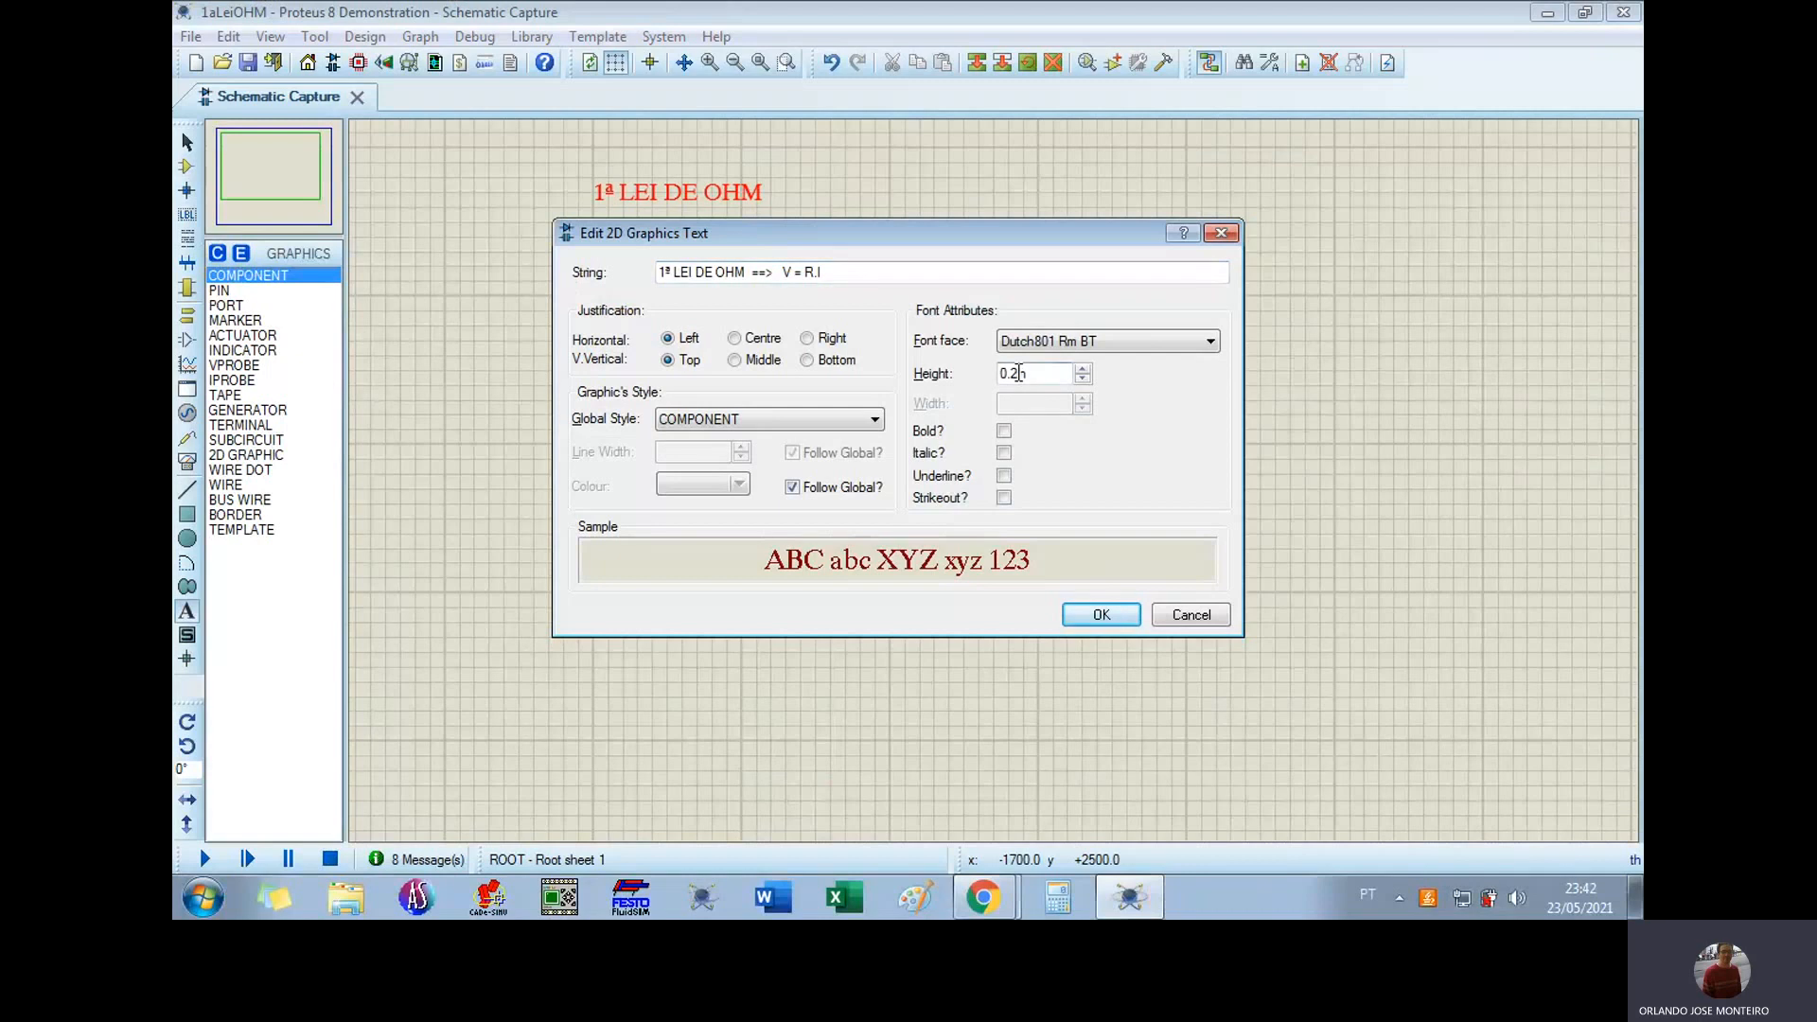
pyautogui.click(1126, 617)
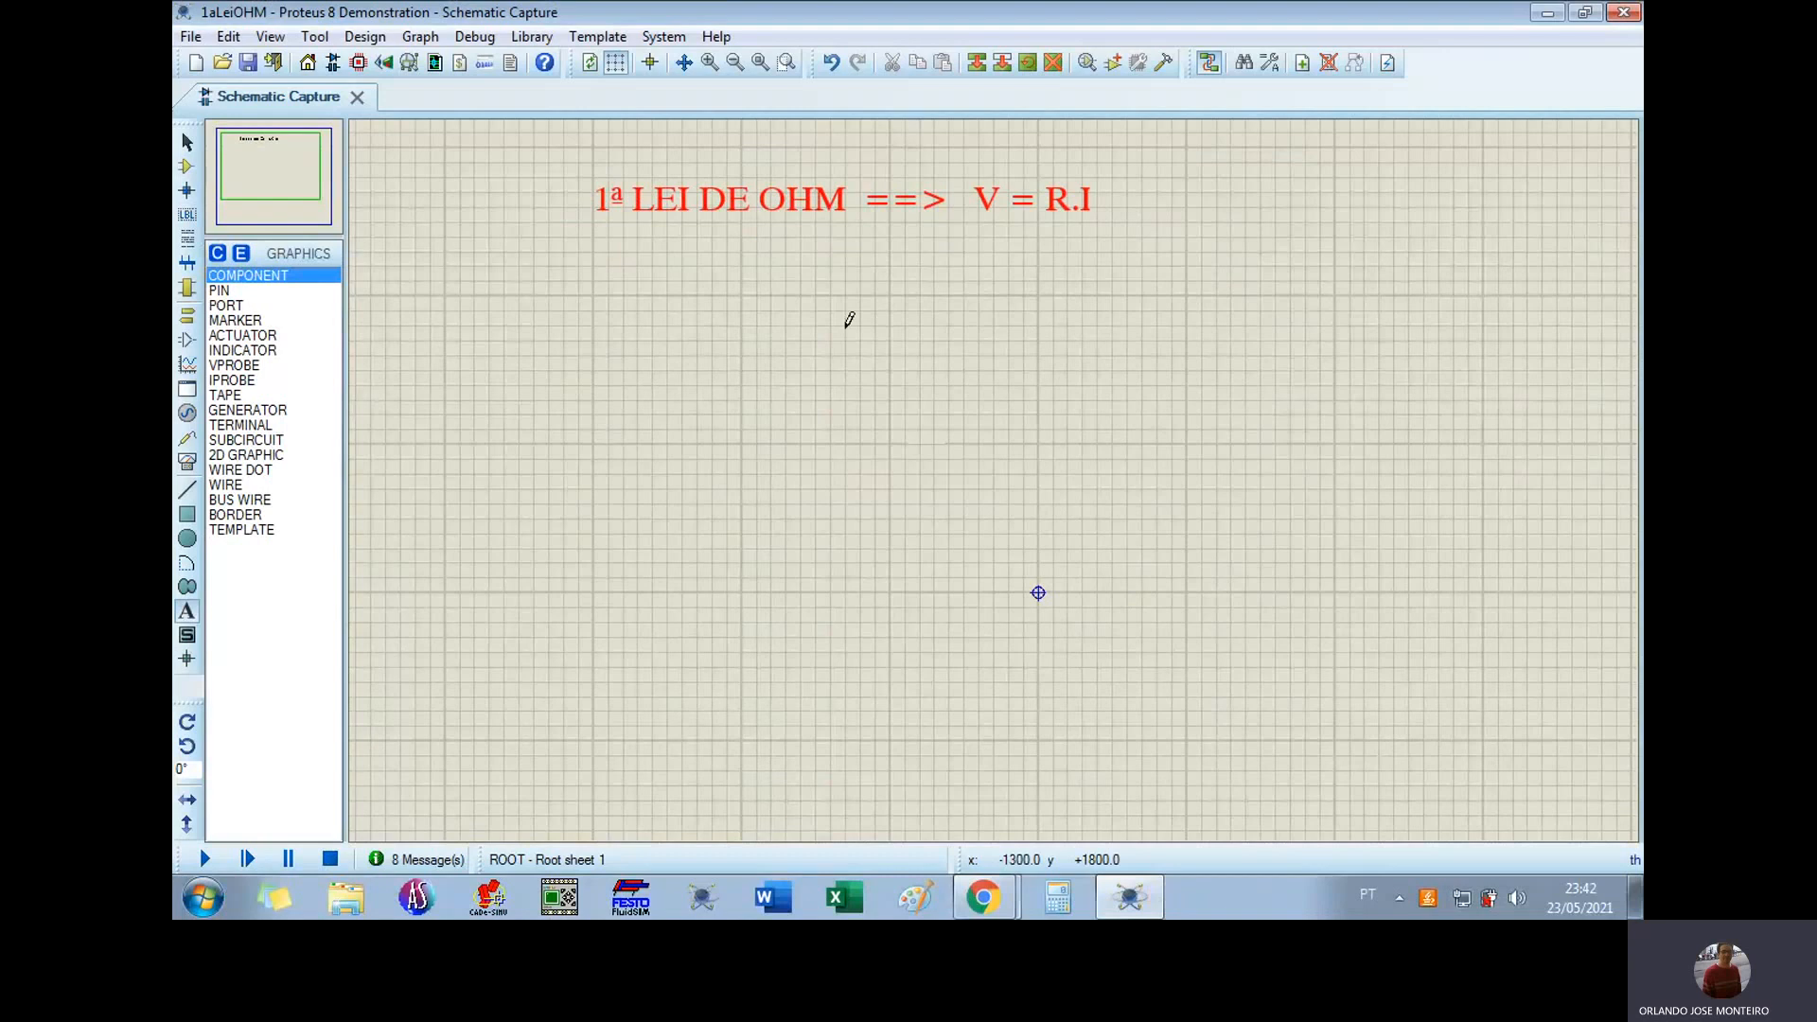
pyautogui.click(707, 62)
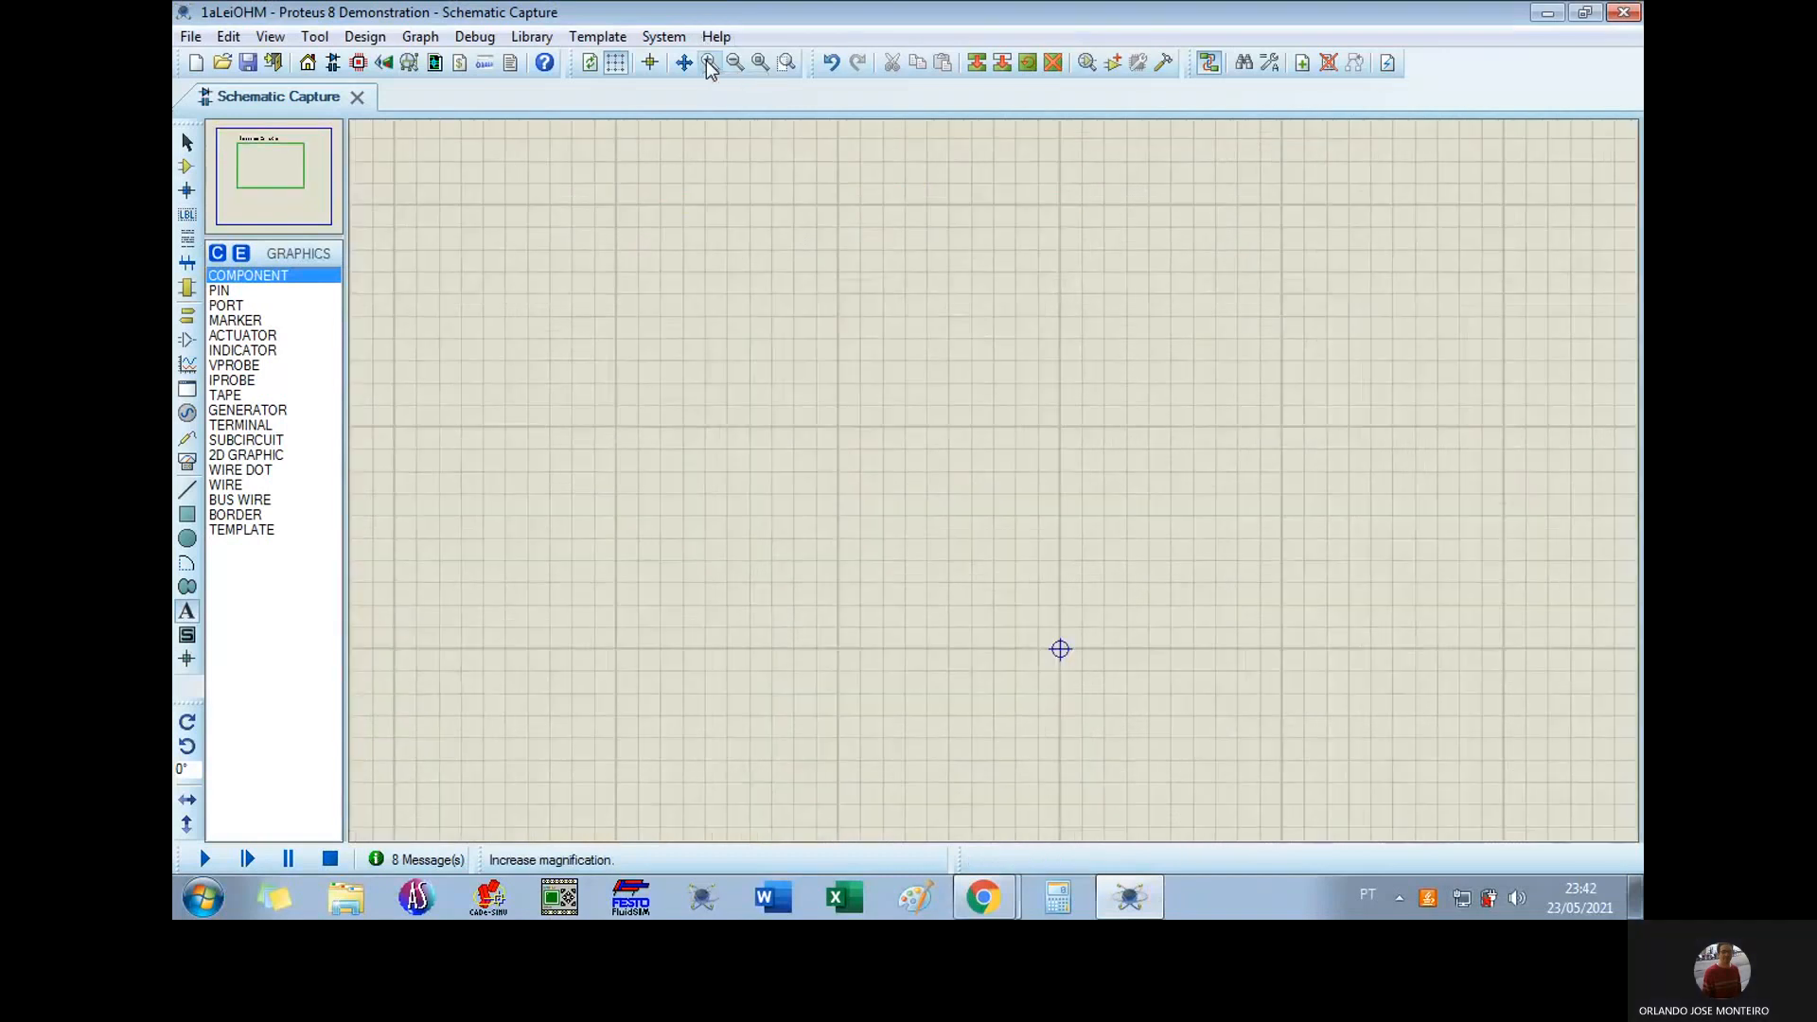
pyautogui.click(280, 177)
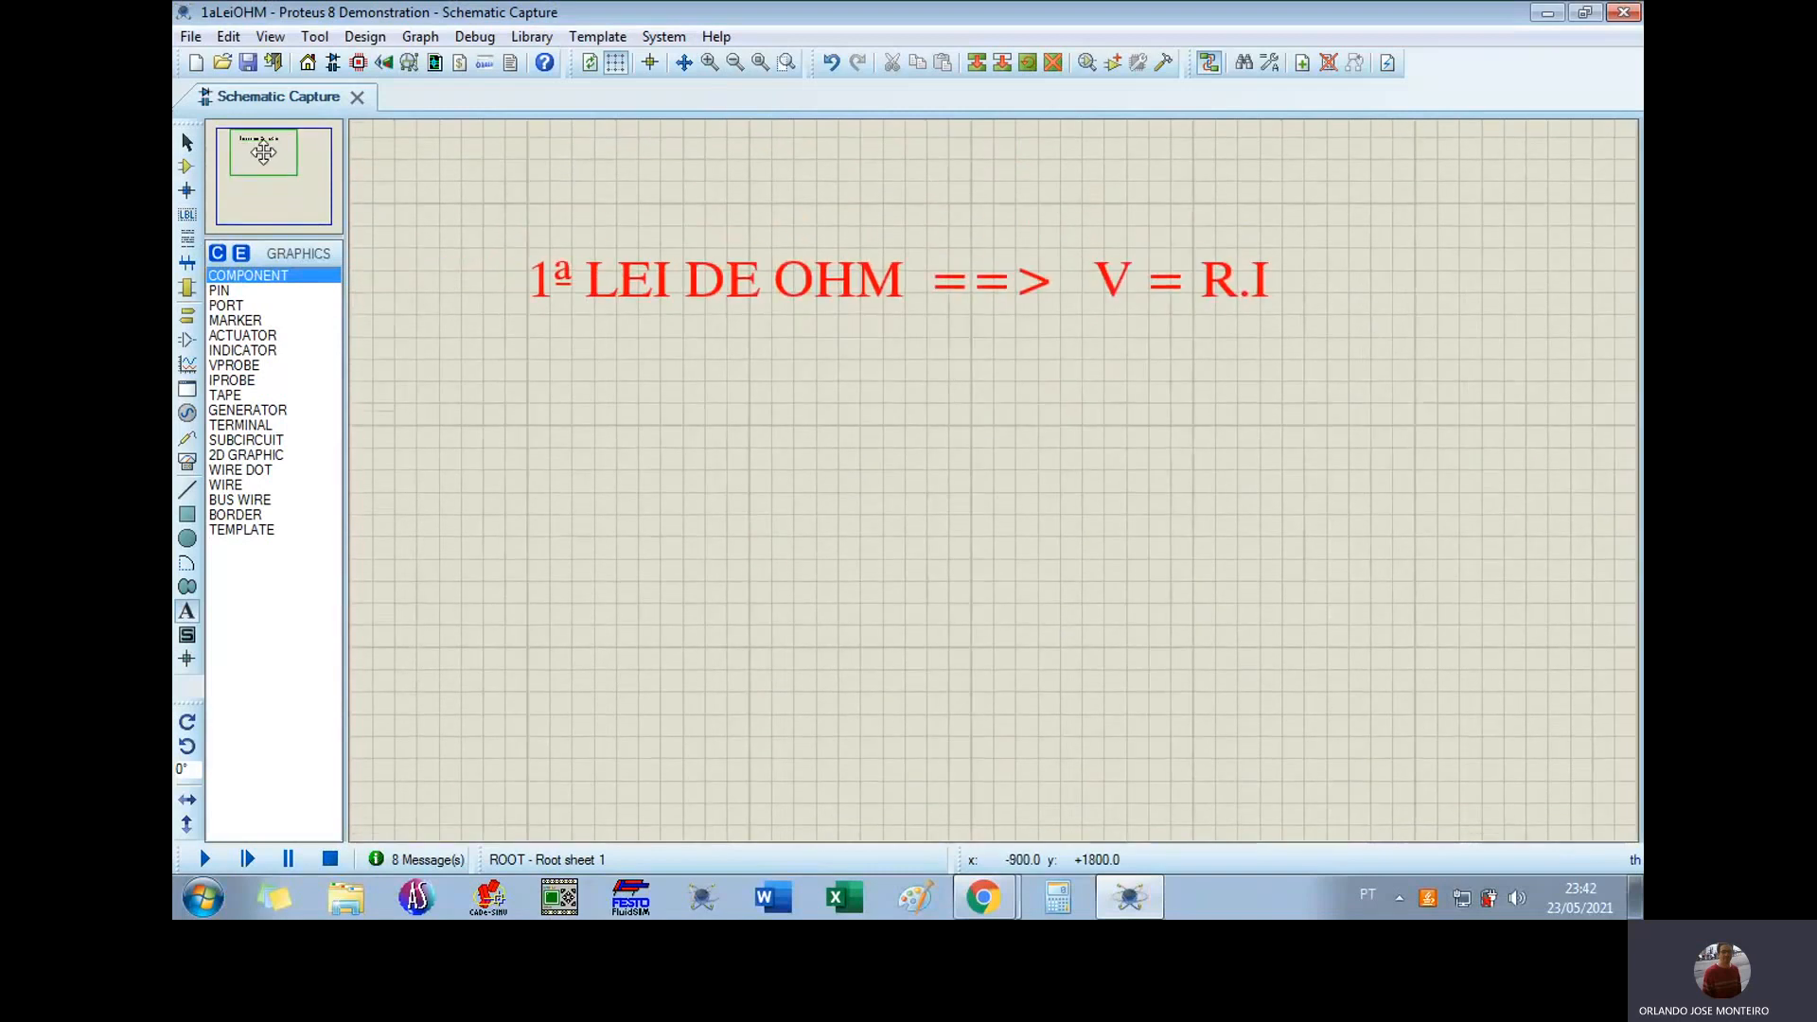
pyautogui.click(263, 151)
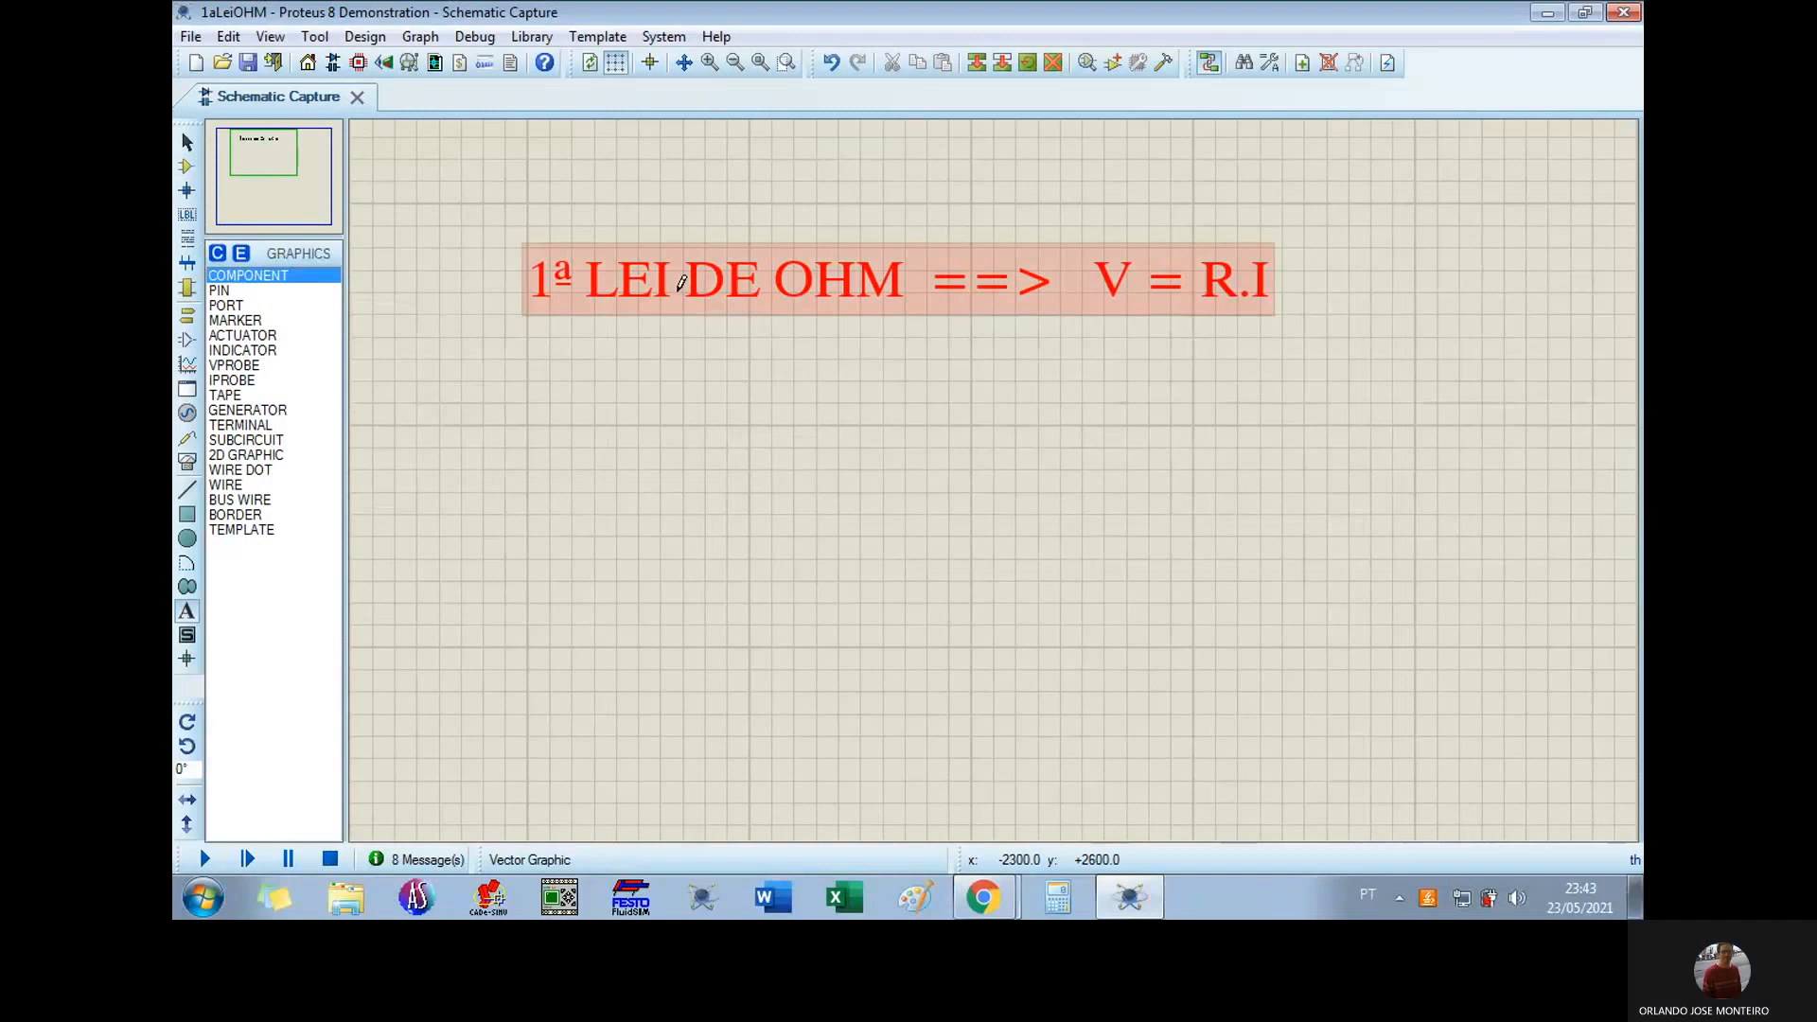
pyautogui.click(734, 64)
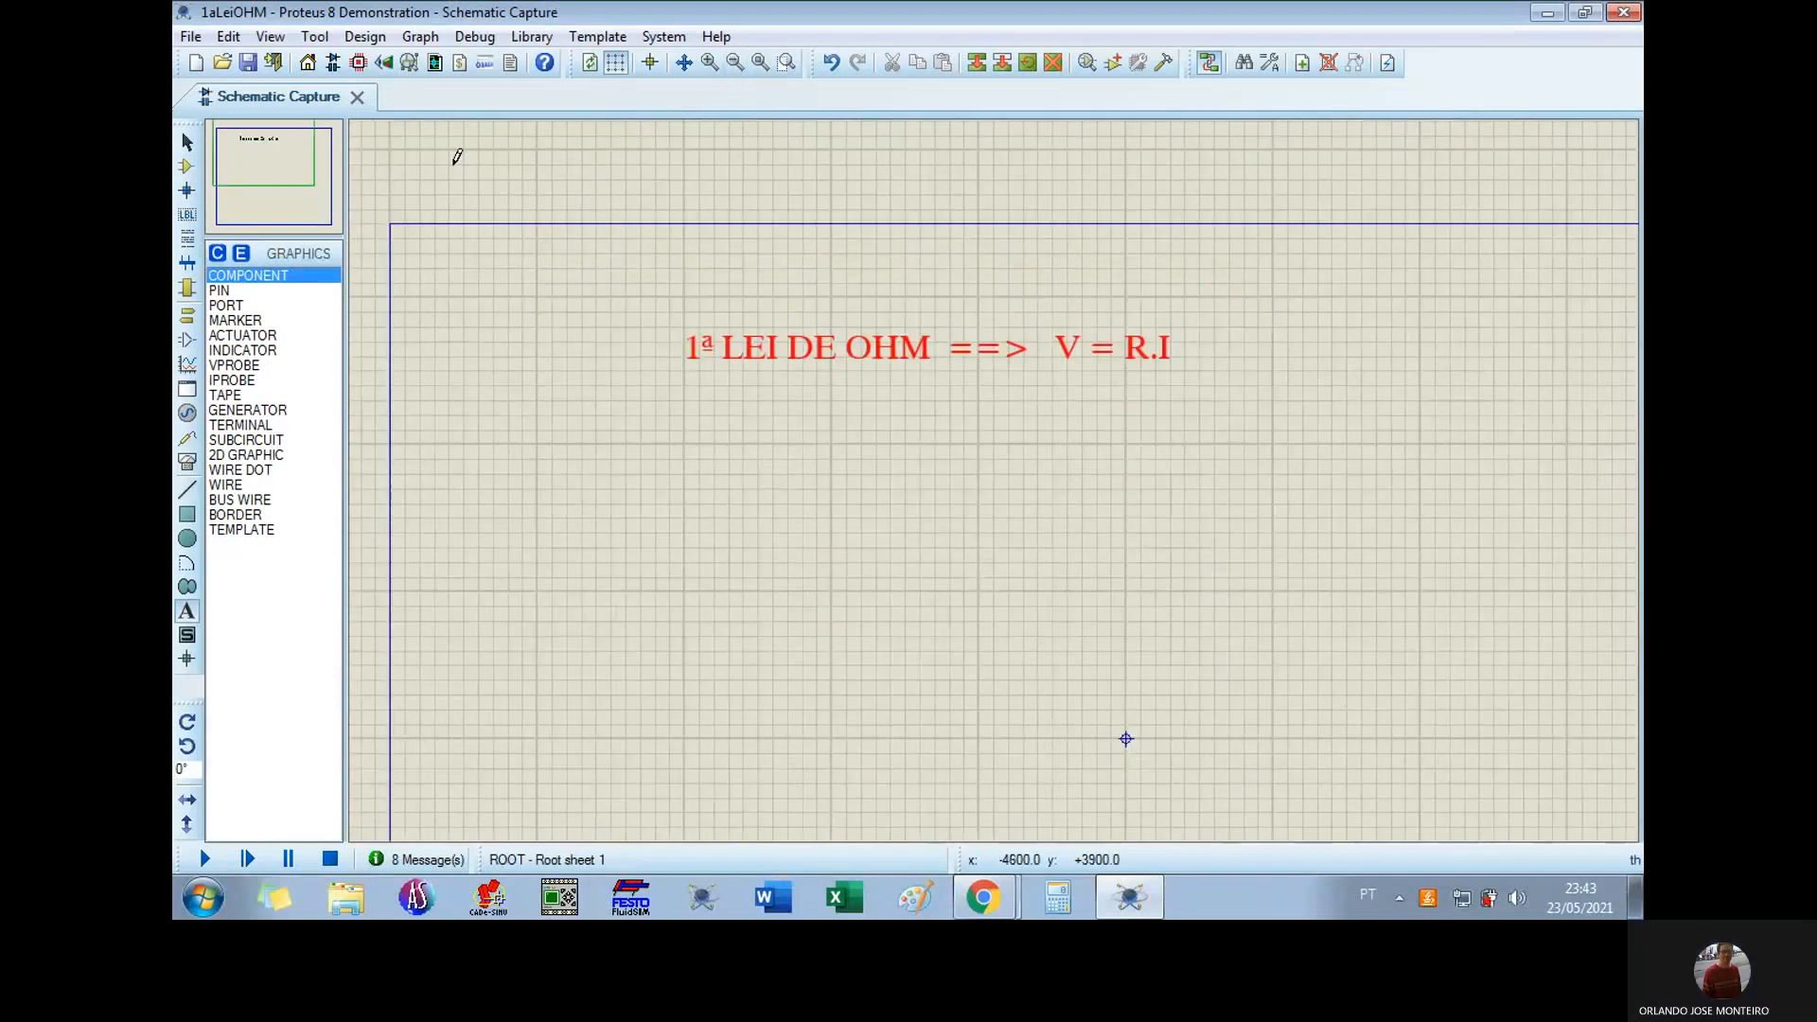
pyautogui.click(276, 169)
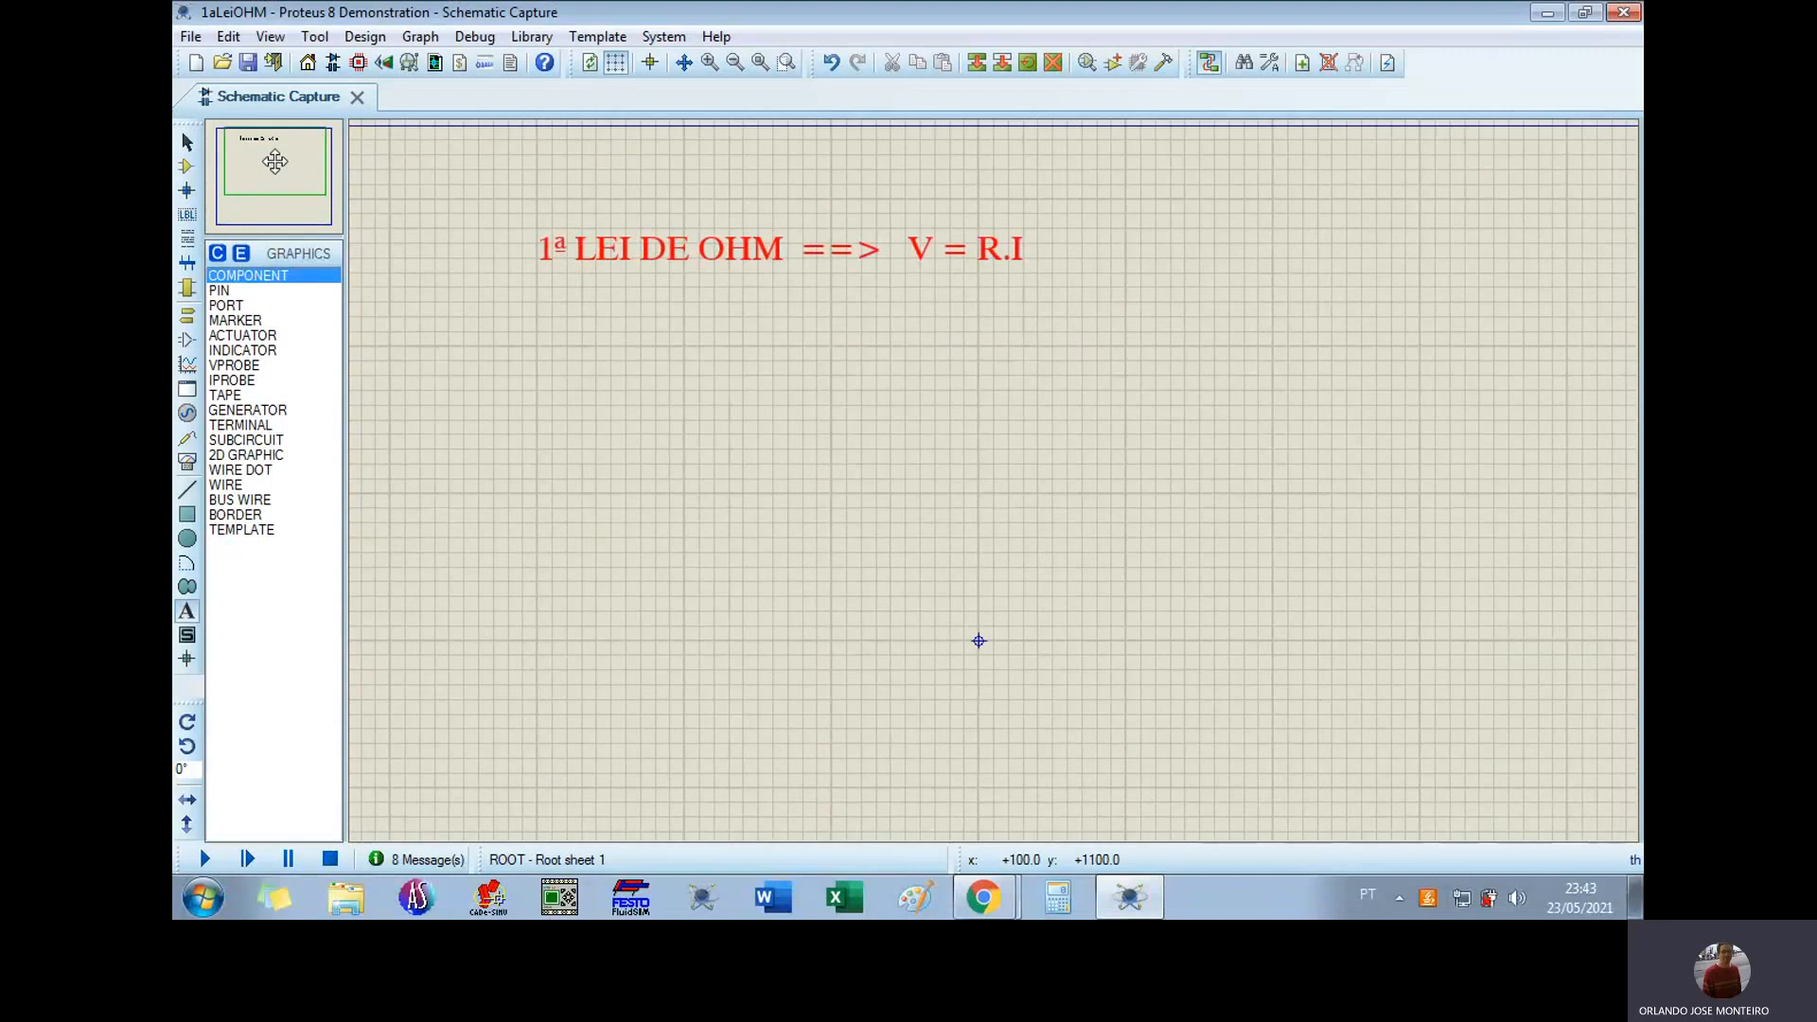
pyautogui.click(277, 158)
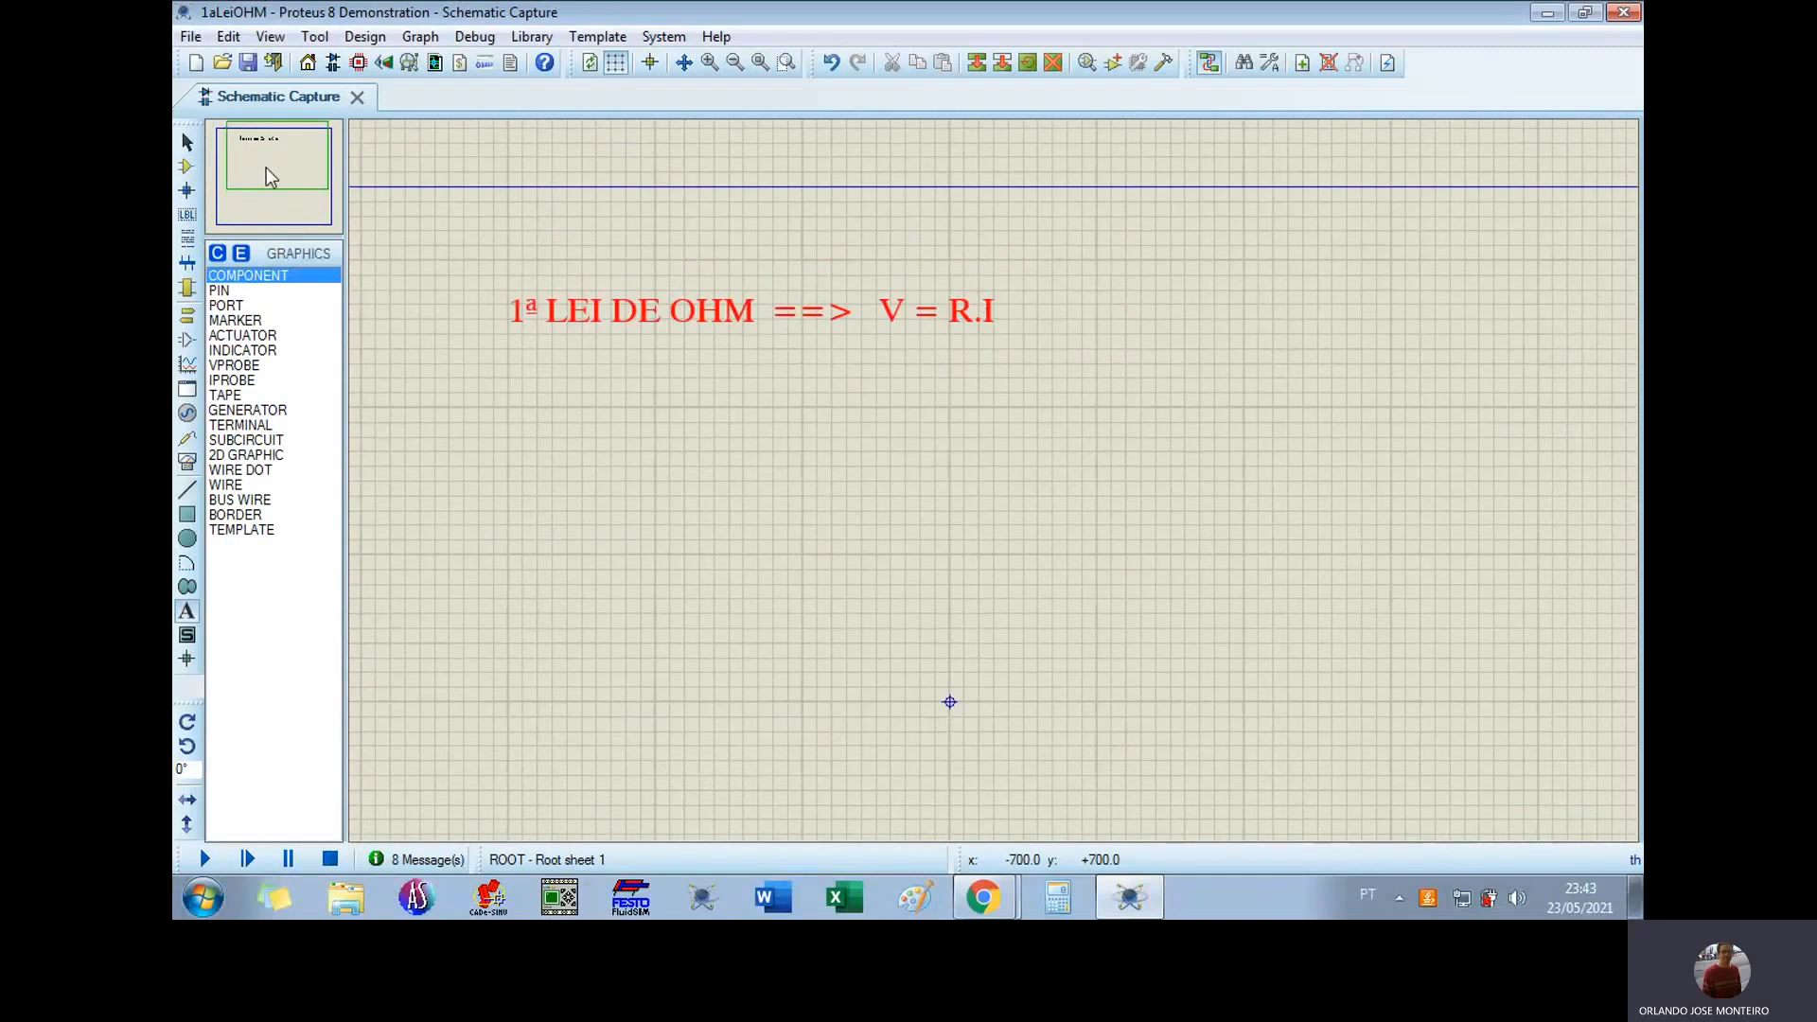
pyautogui.click(290, 161)
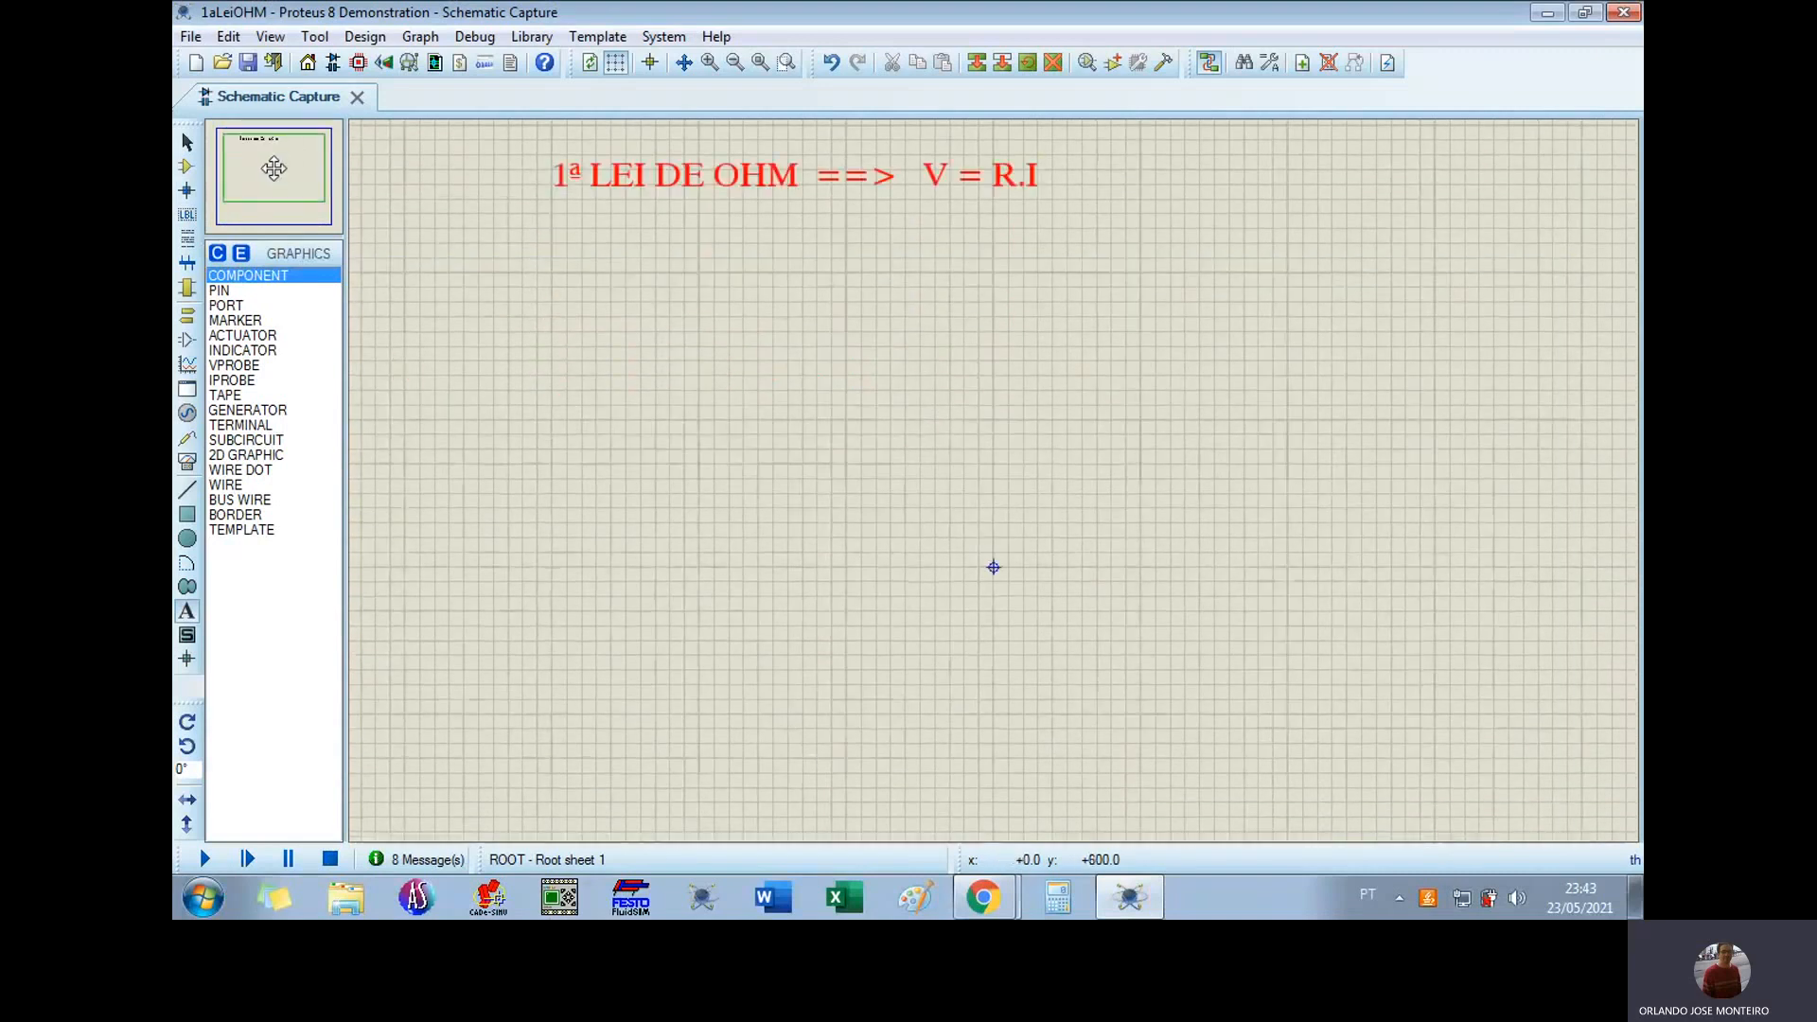
pyautogui.click(268, 161)
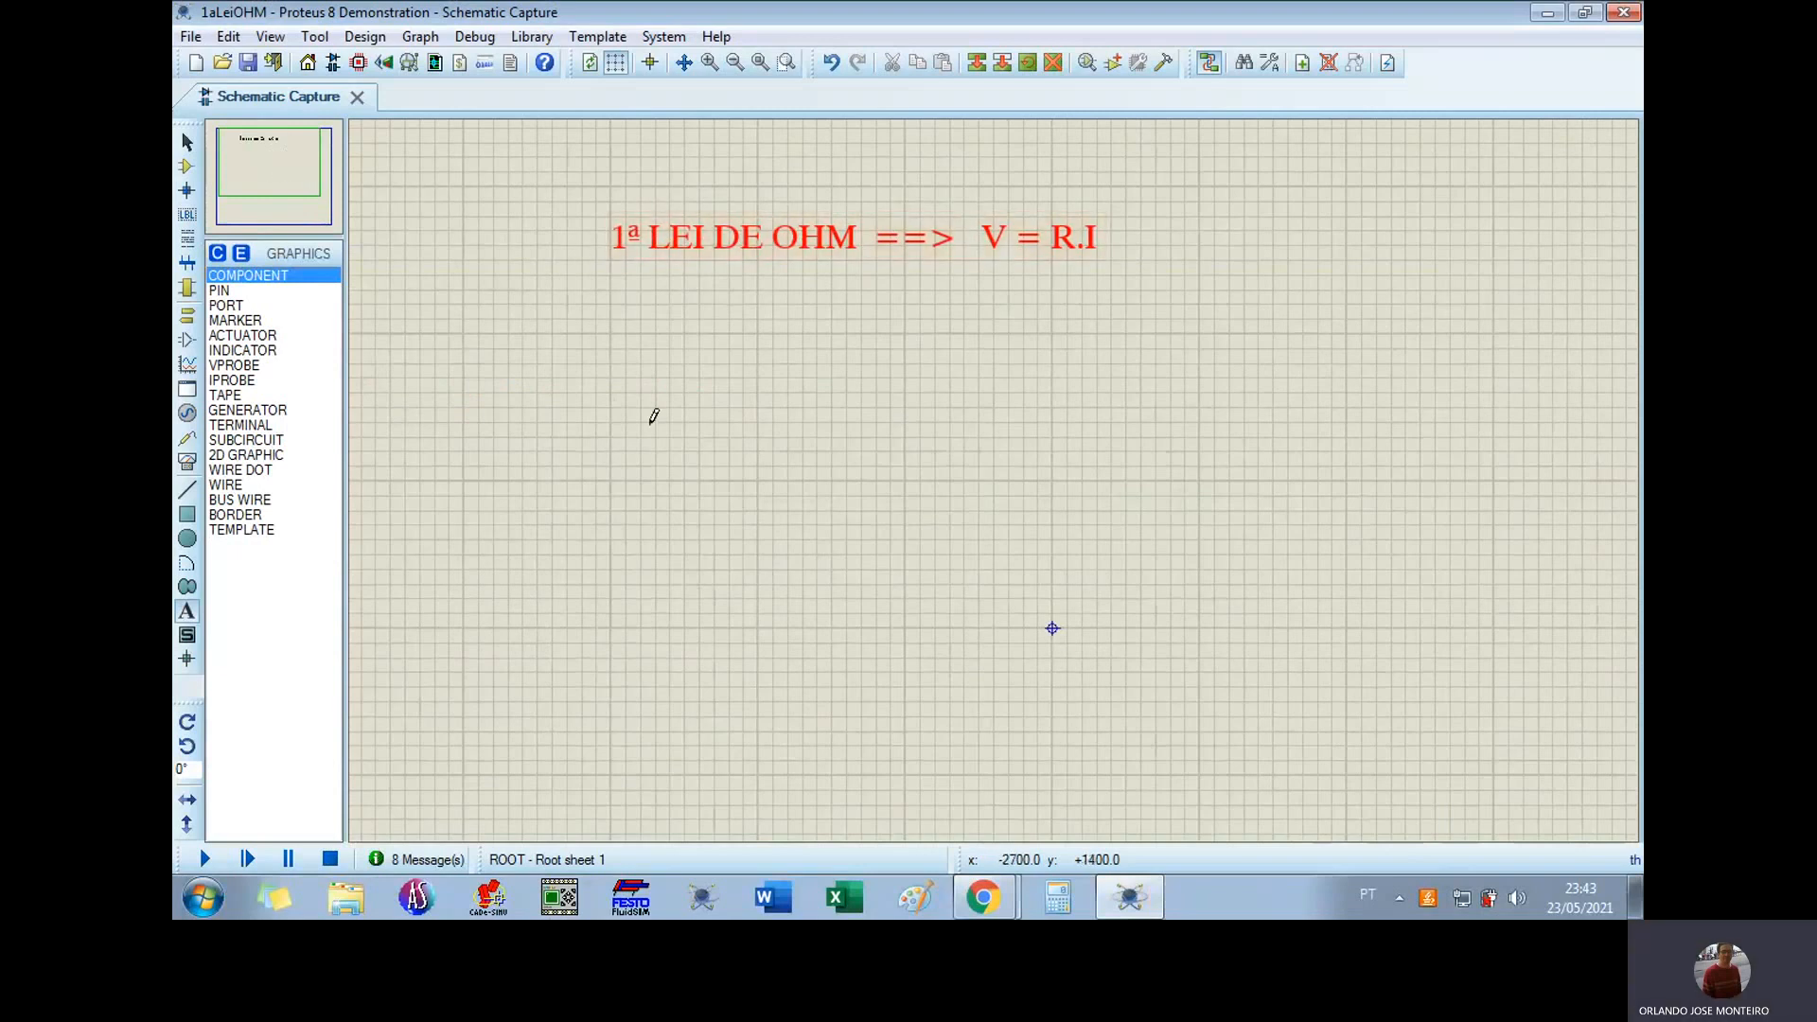
# Step: Add the graphics text "V: tensão em volts(V)" just below the heading
pyautogui.click(186, 613)
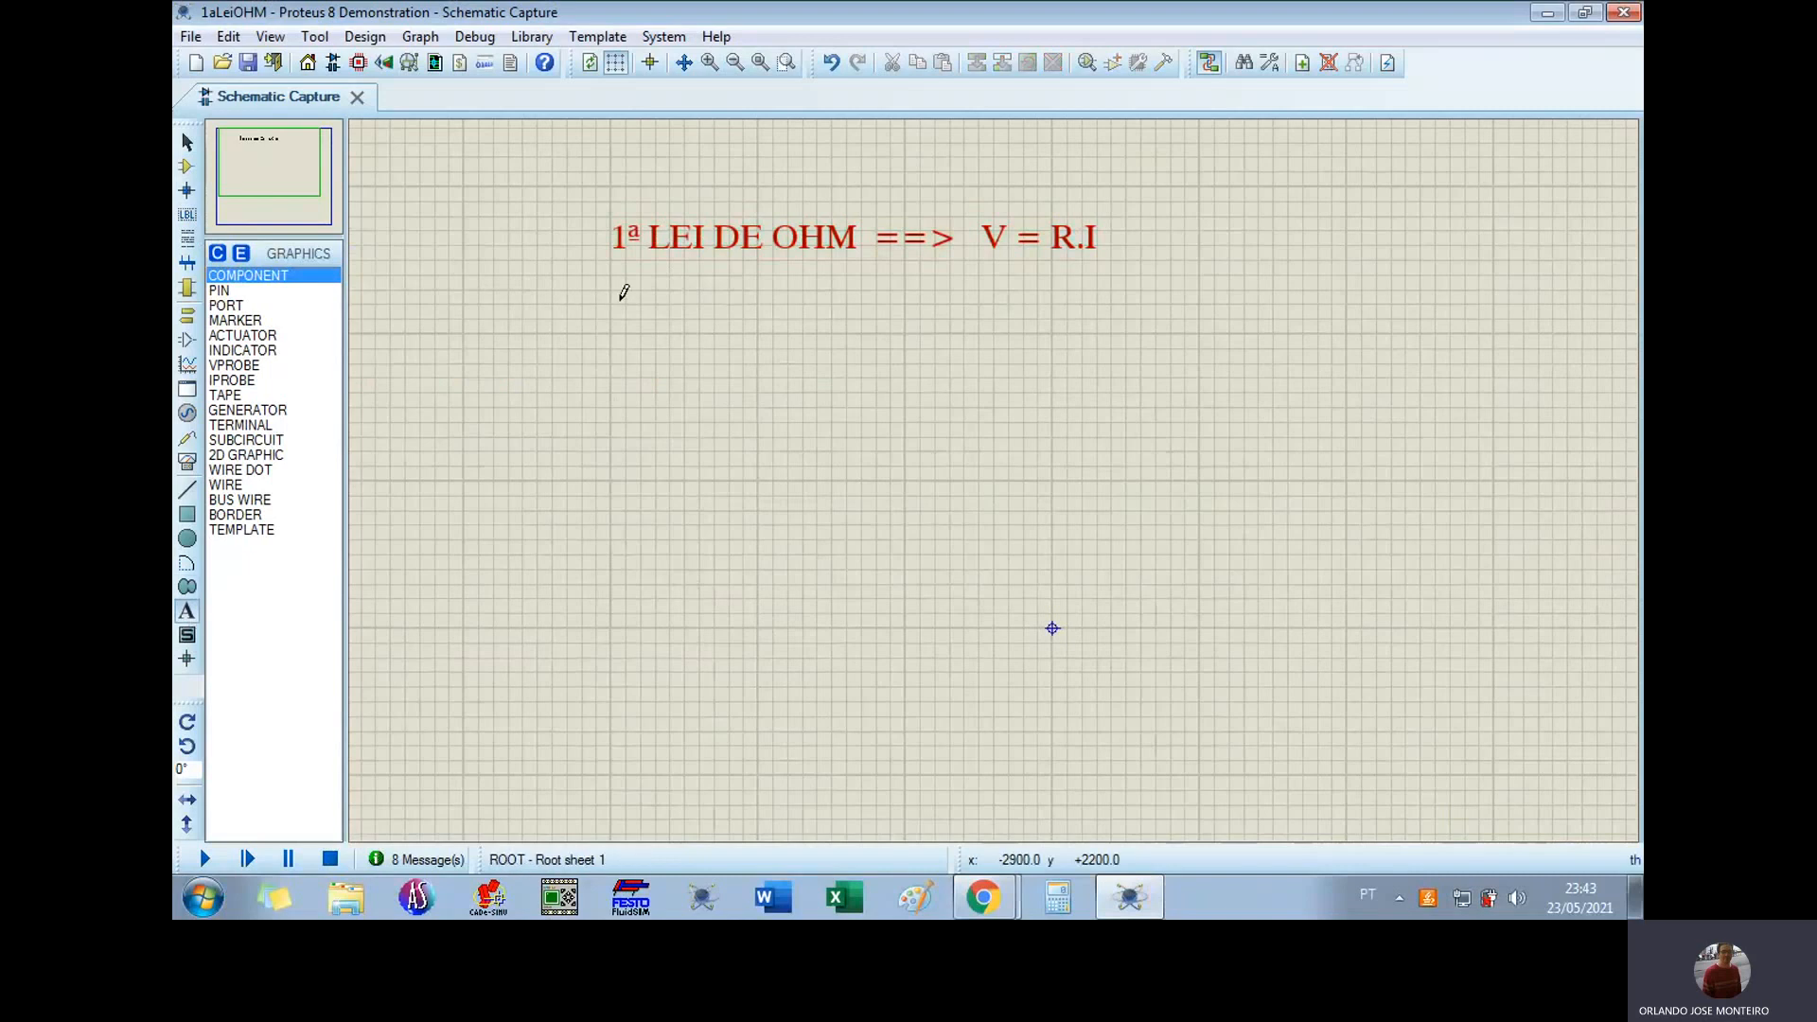
pyautogui.click(624, 293)
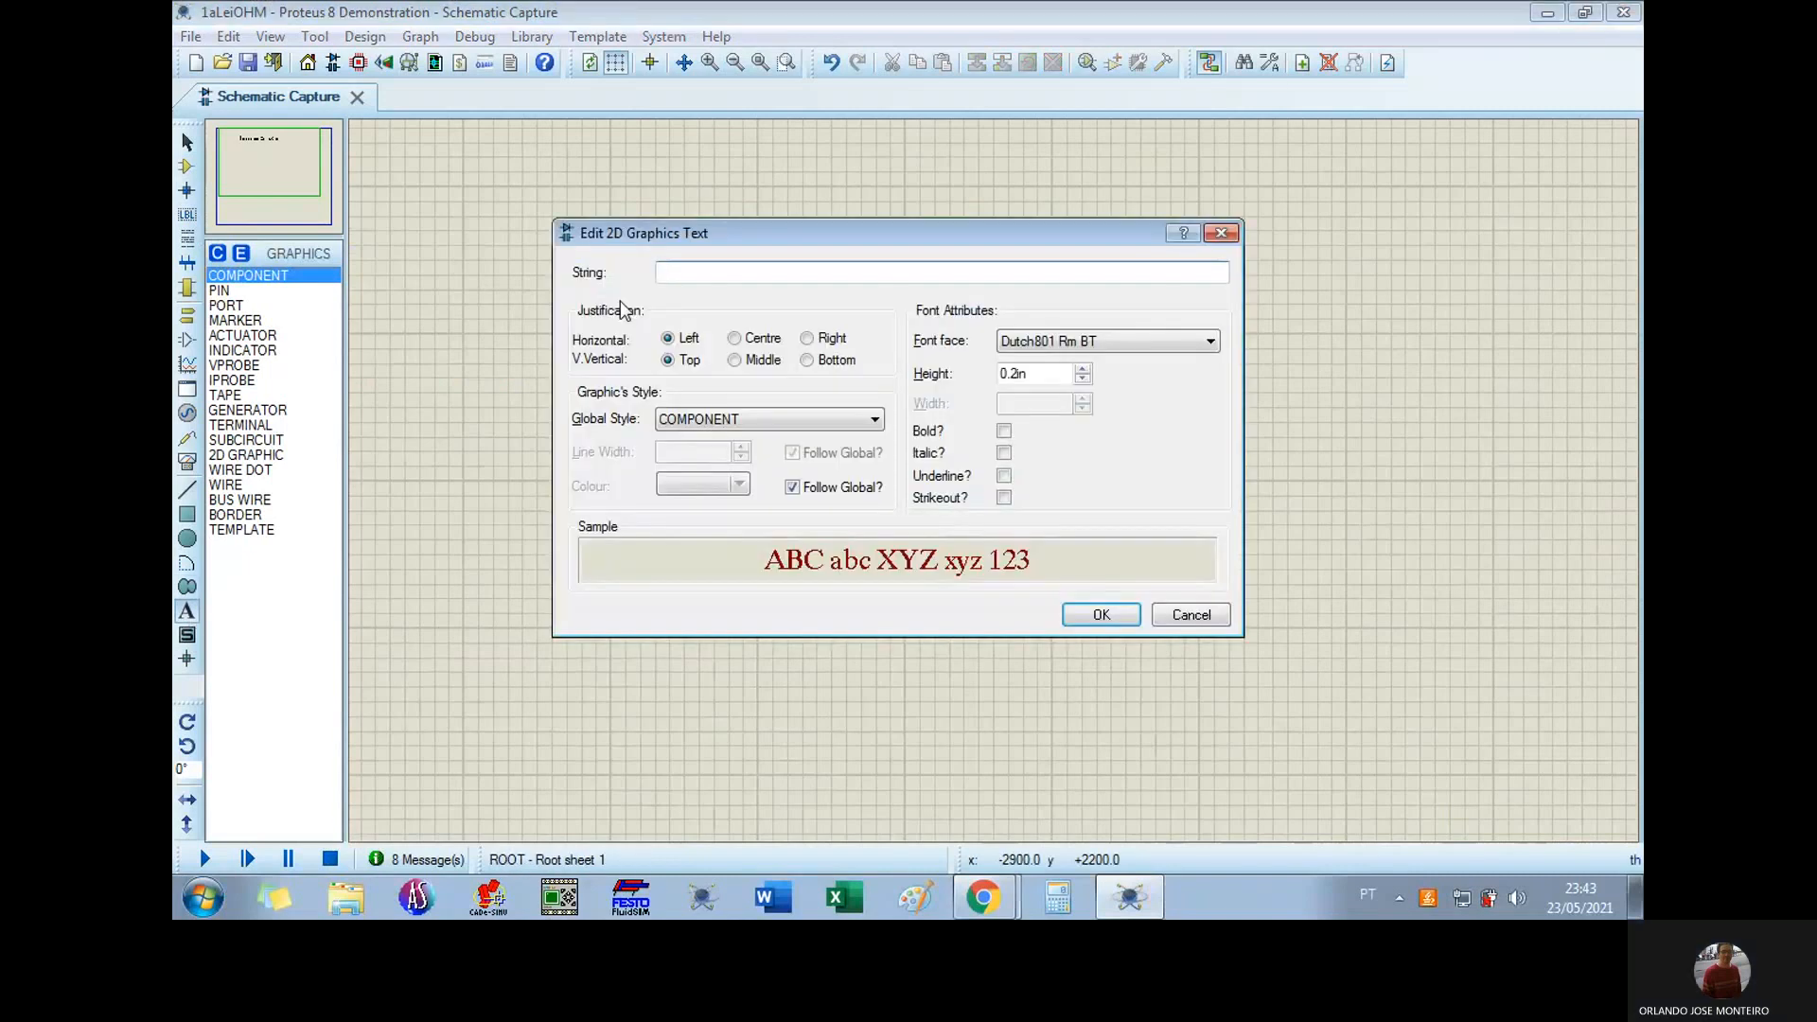
pyautogui.write('v')
pyautogui.press('BackSpace')
pyautogui.write('V')
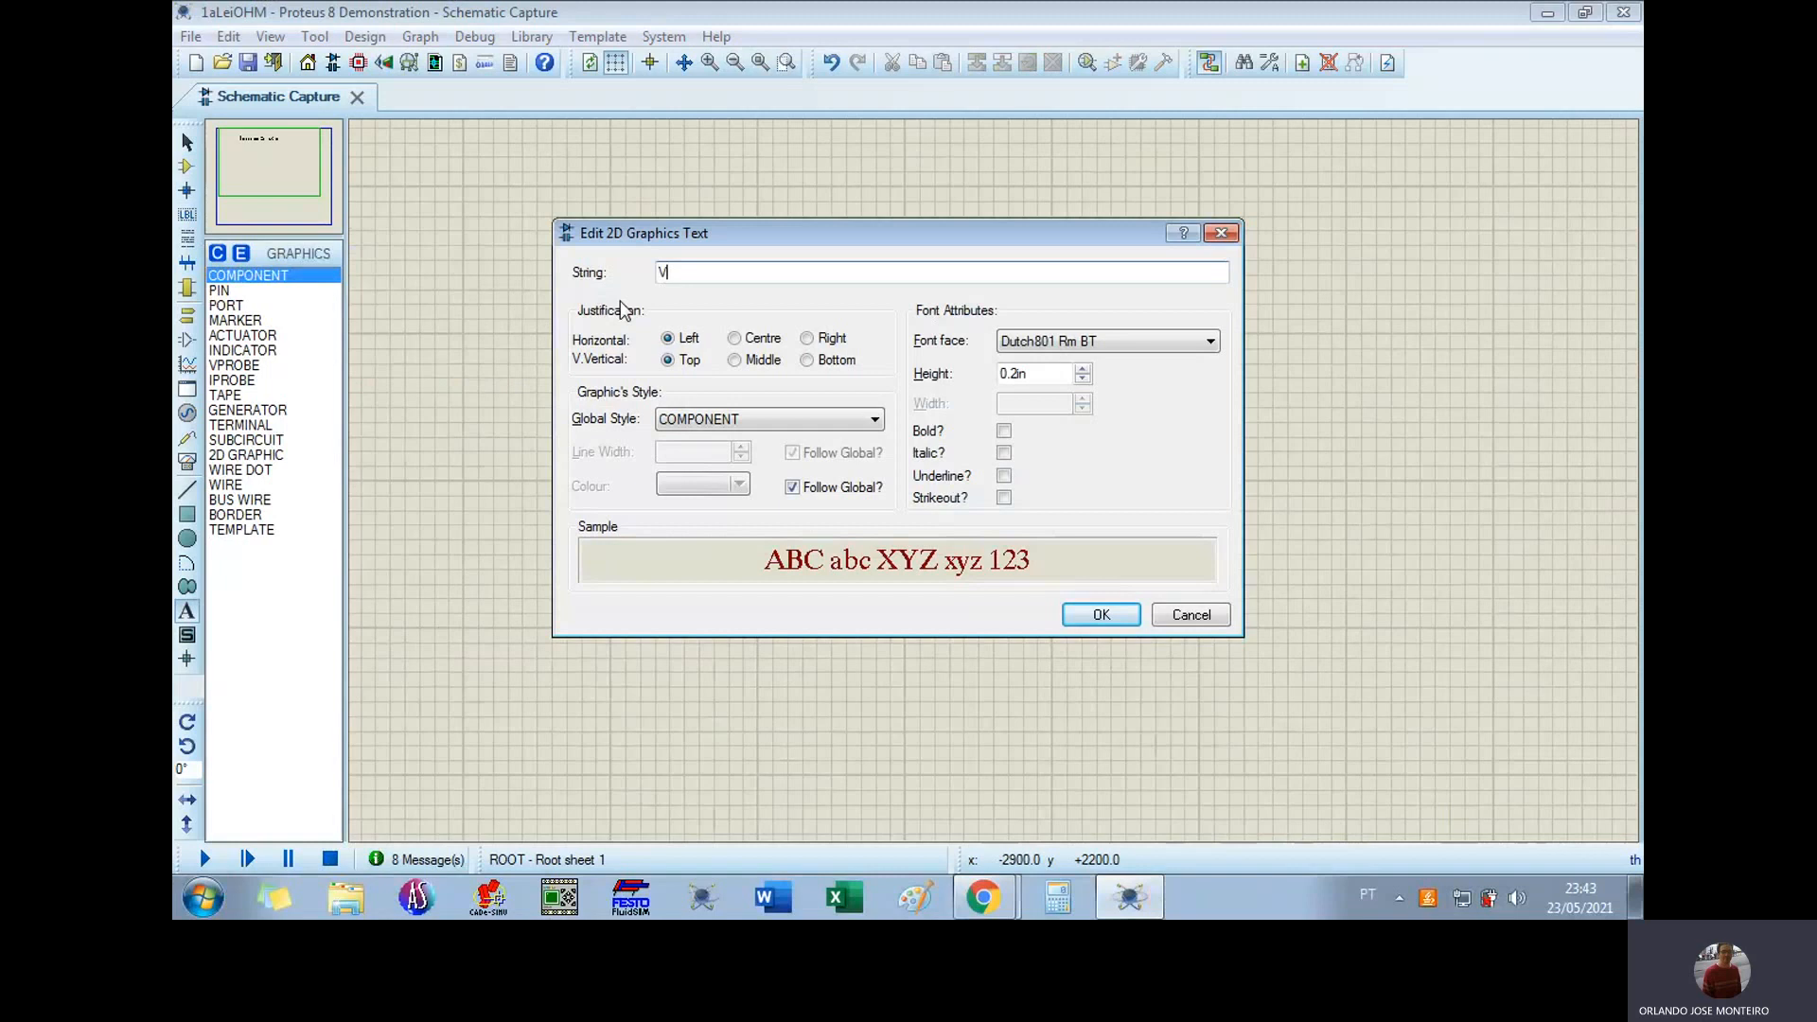
pyautogui.write(': tensão em volts')
pyautogui.write(' V)')
pyautogui.click(1099, 615)
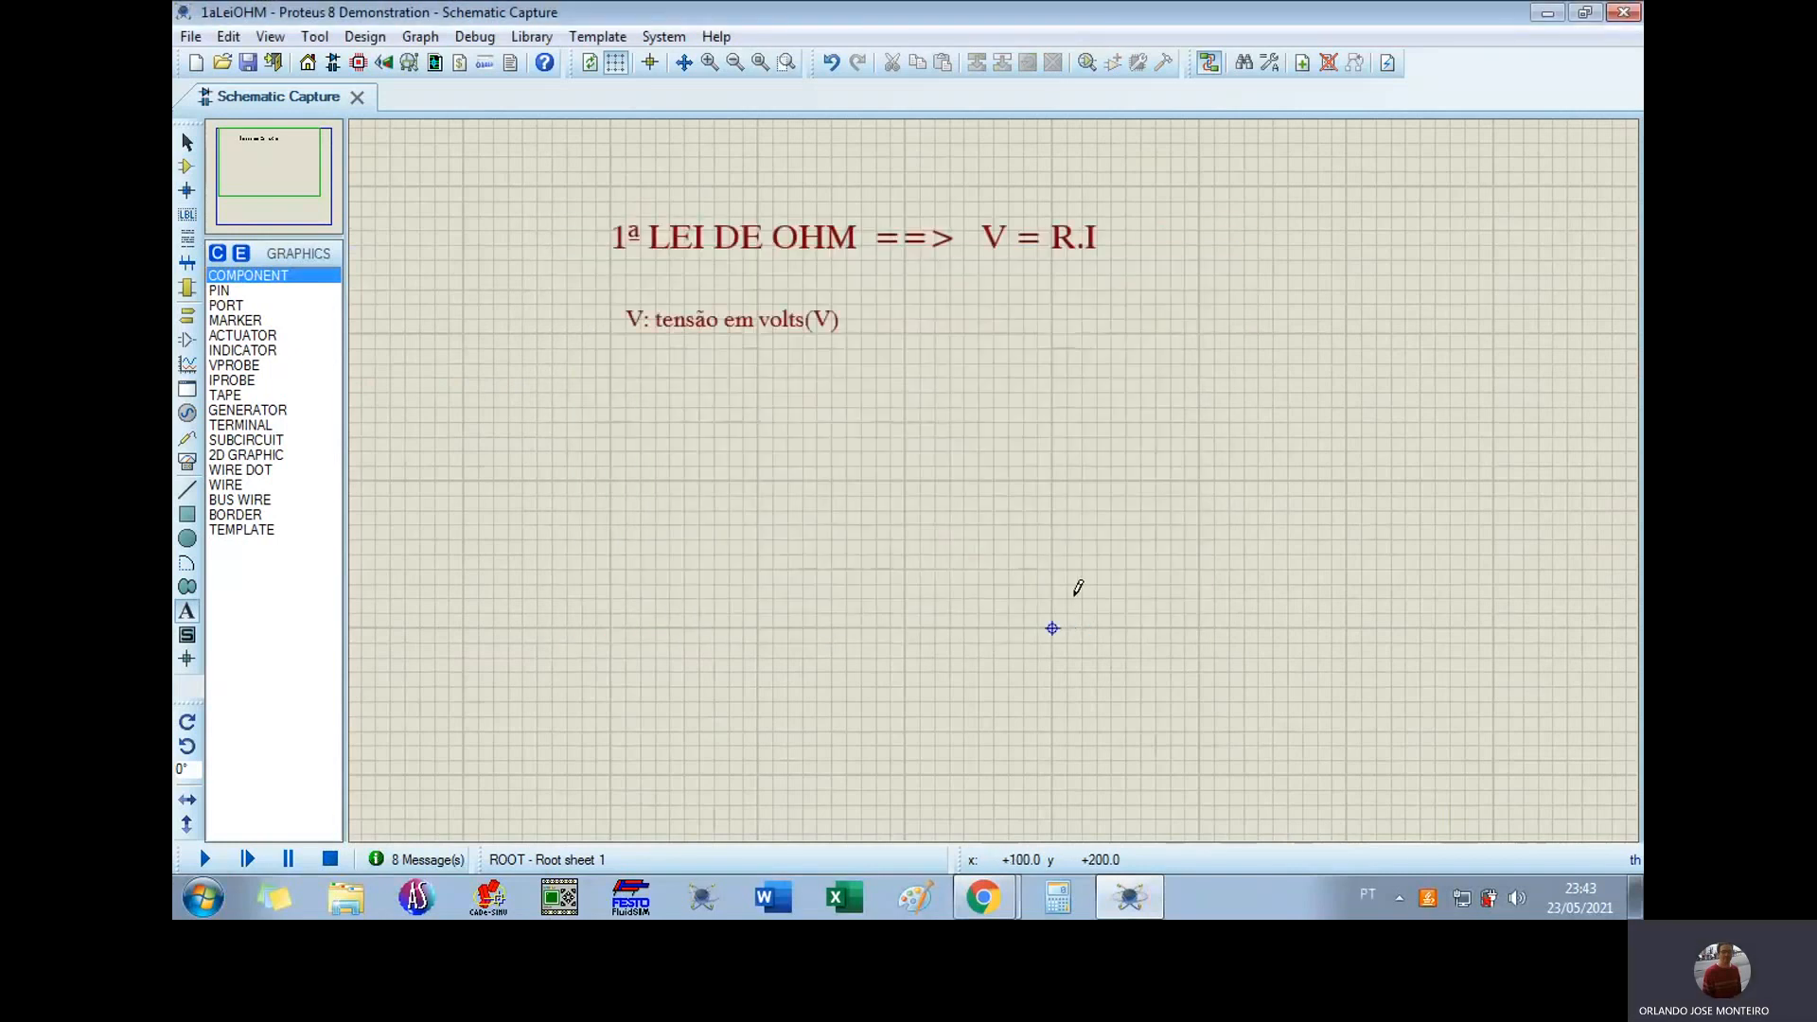
# Step: Add the text "R: resistência em ohms ( )" beside the voltage definition, leaving blank space inside the parentheses
pyautogui.click(966, 314)
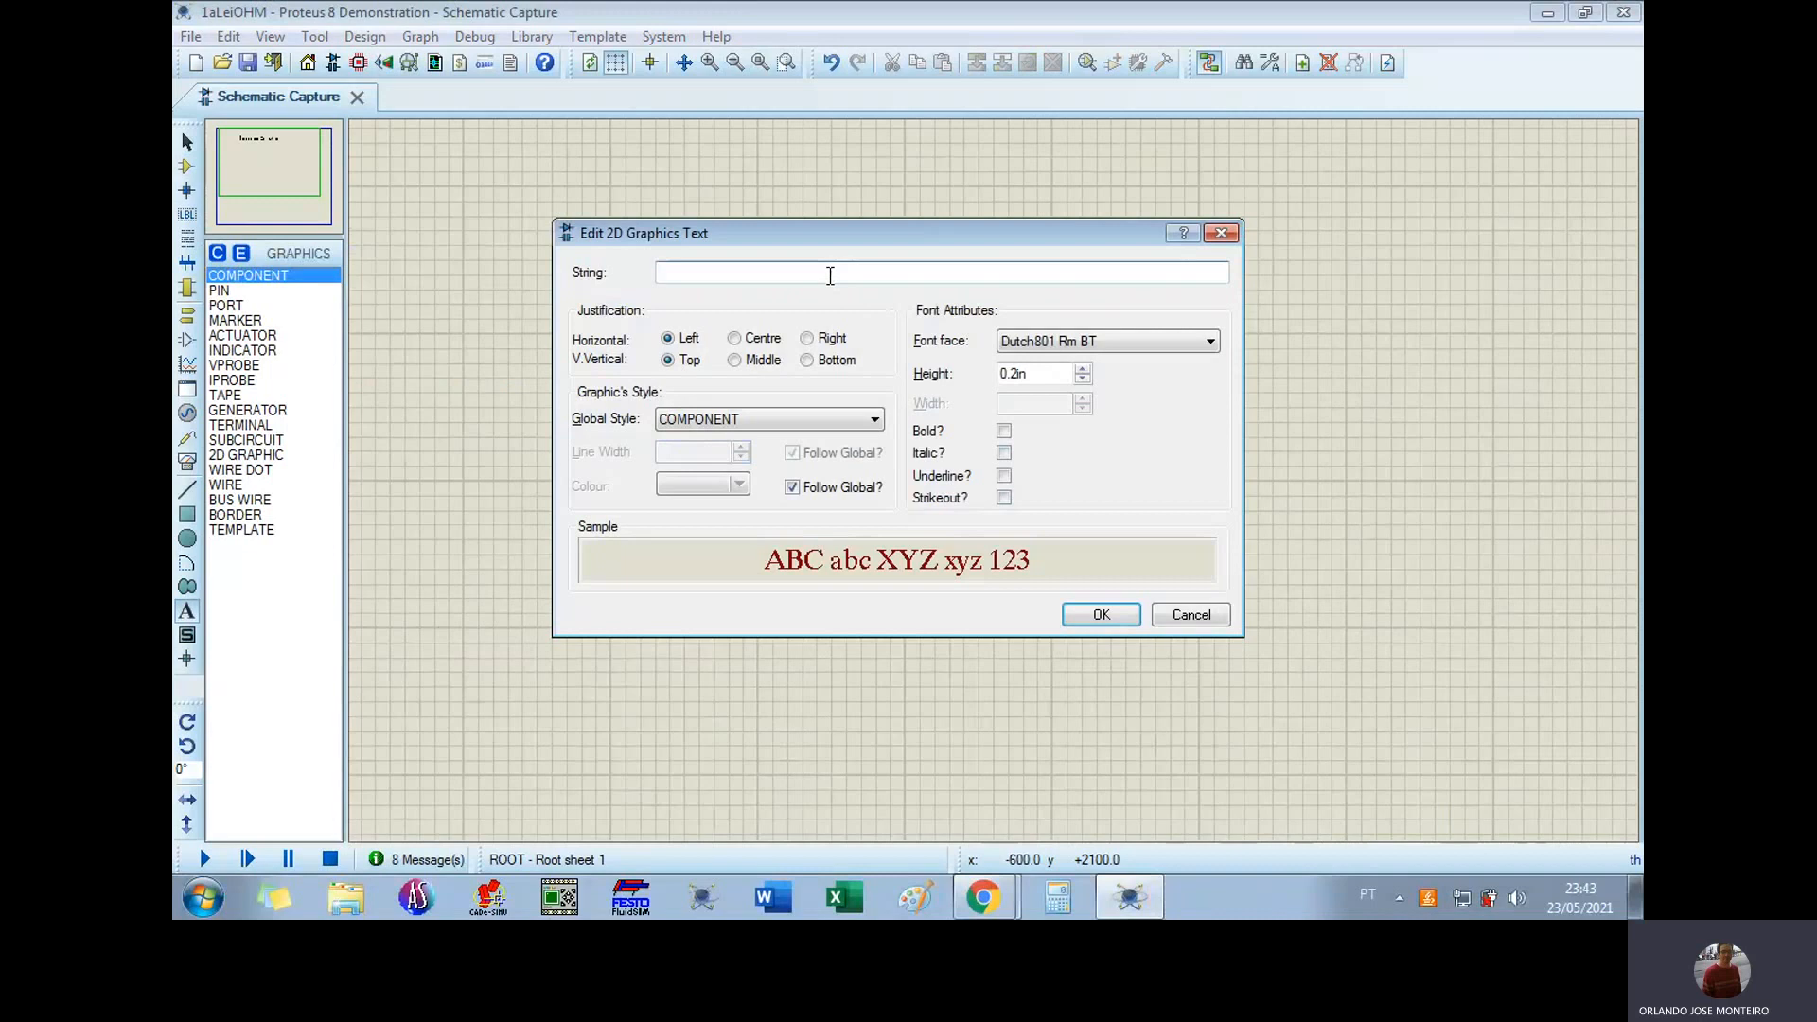
pyautogui.write('R: resistência em ohms (')
pyautogui.click(1098, 614)
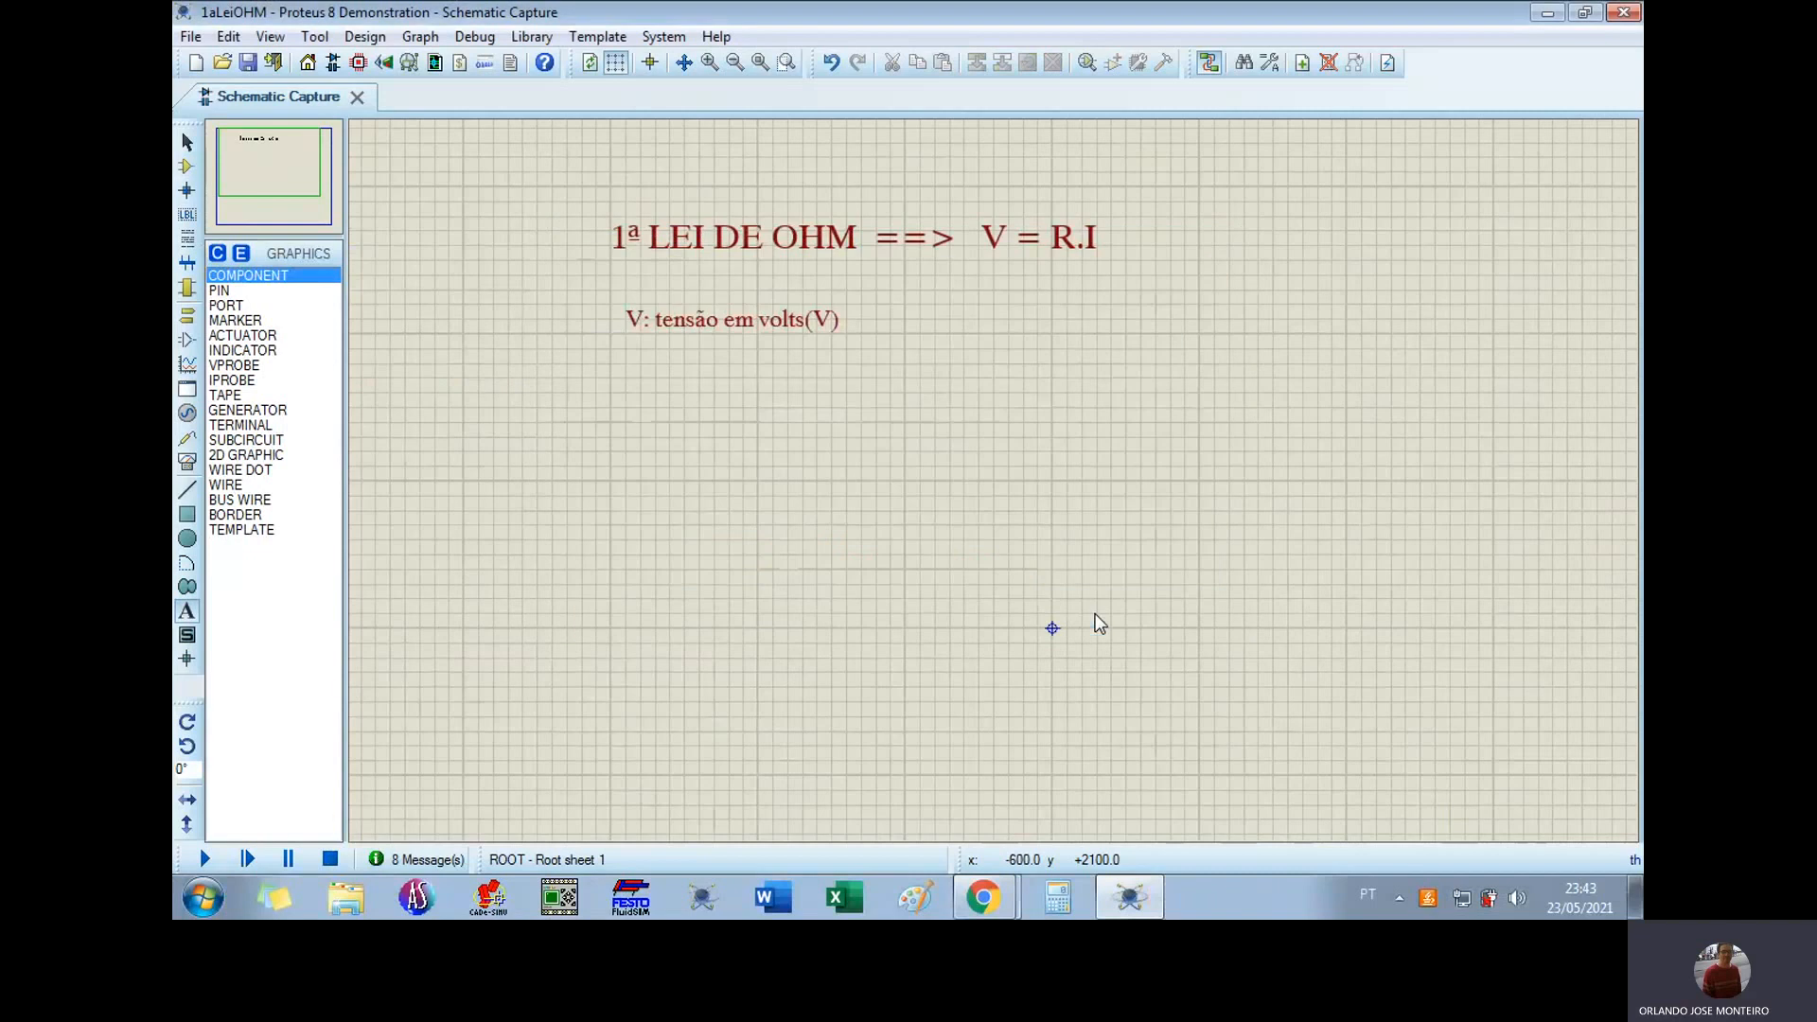
# Step: Add the text "I: corrente em ampéres (A)" to the right of the resistance definition
pyautogui.click(1314, 331)
pyautogui.write('I: corrente em a')
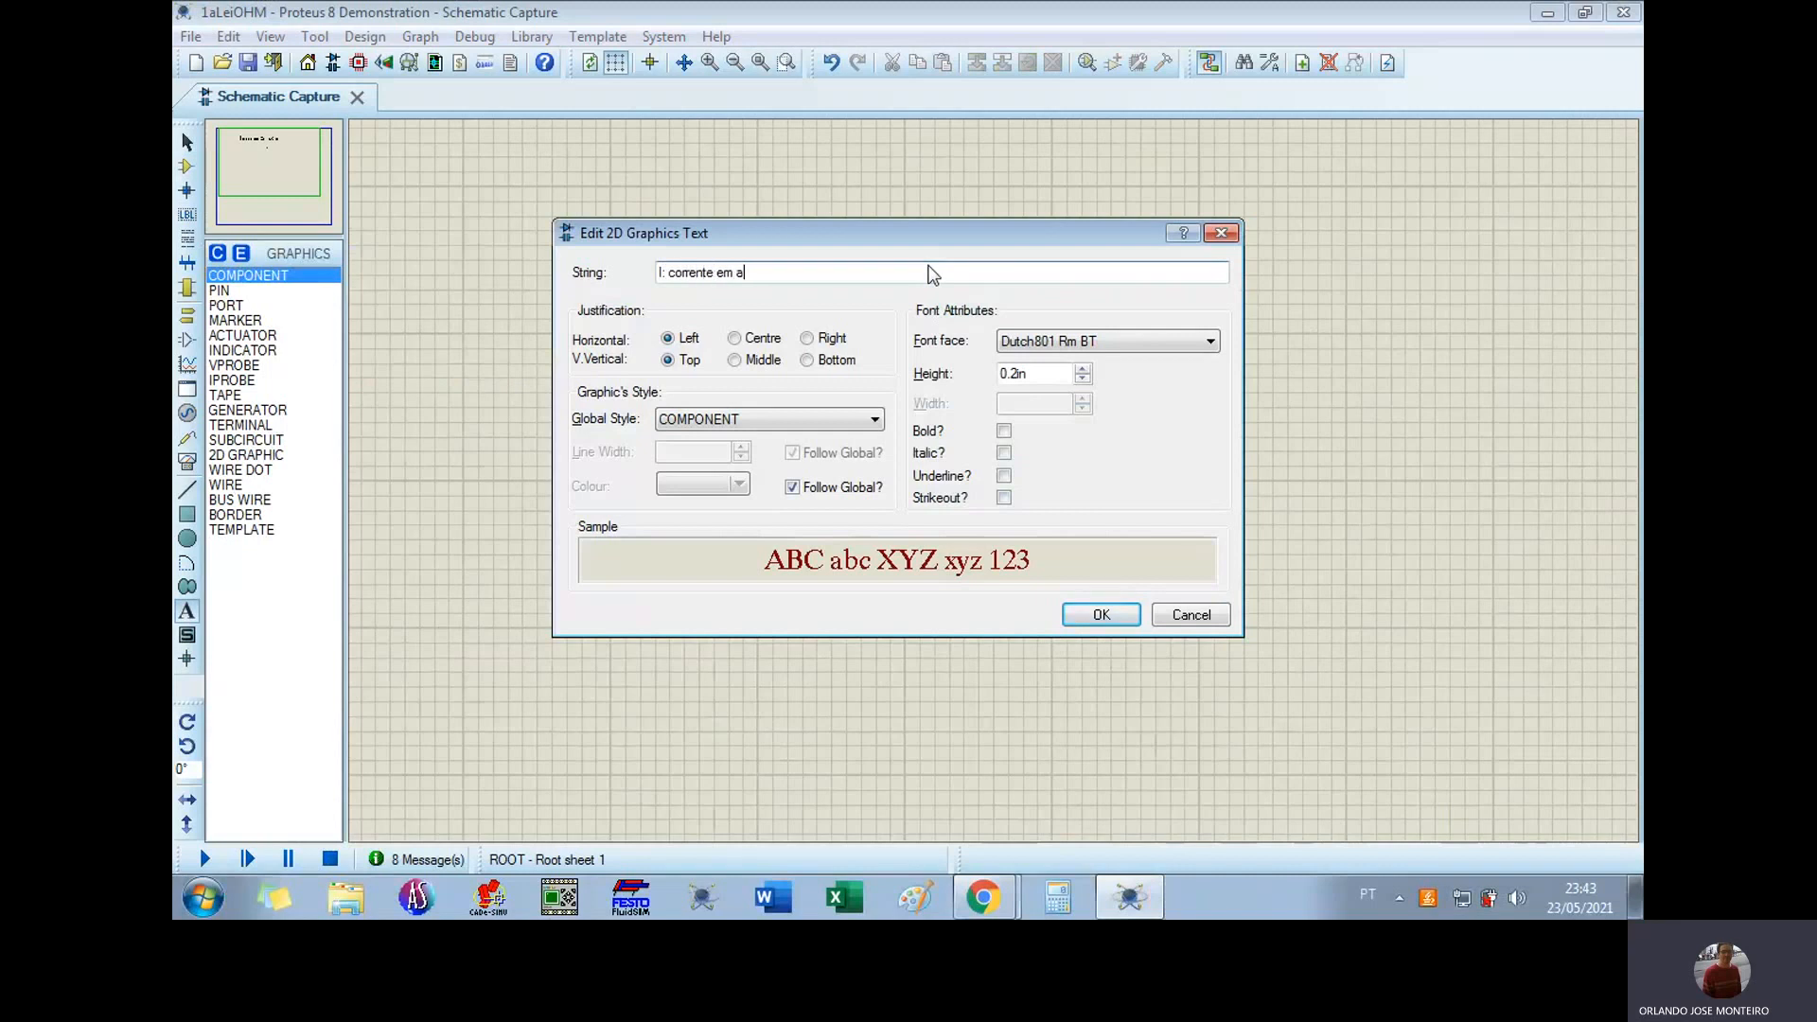
pyautogui.write('mpéres (A')
pyautogui.click(1101, 615)
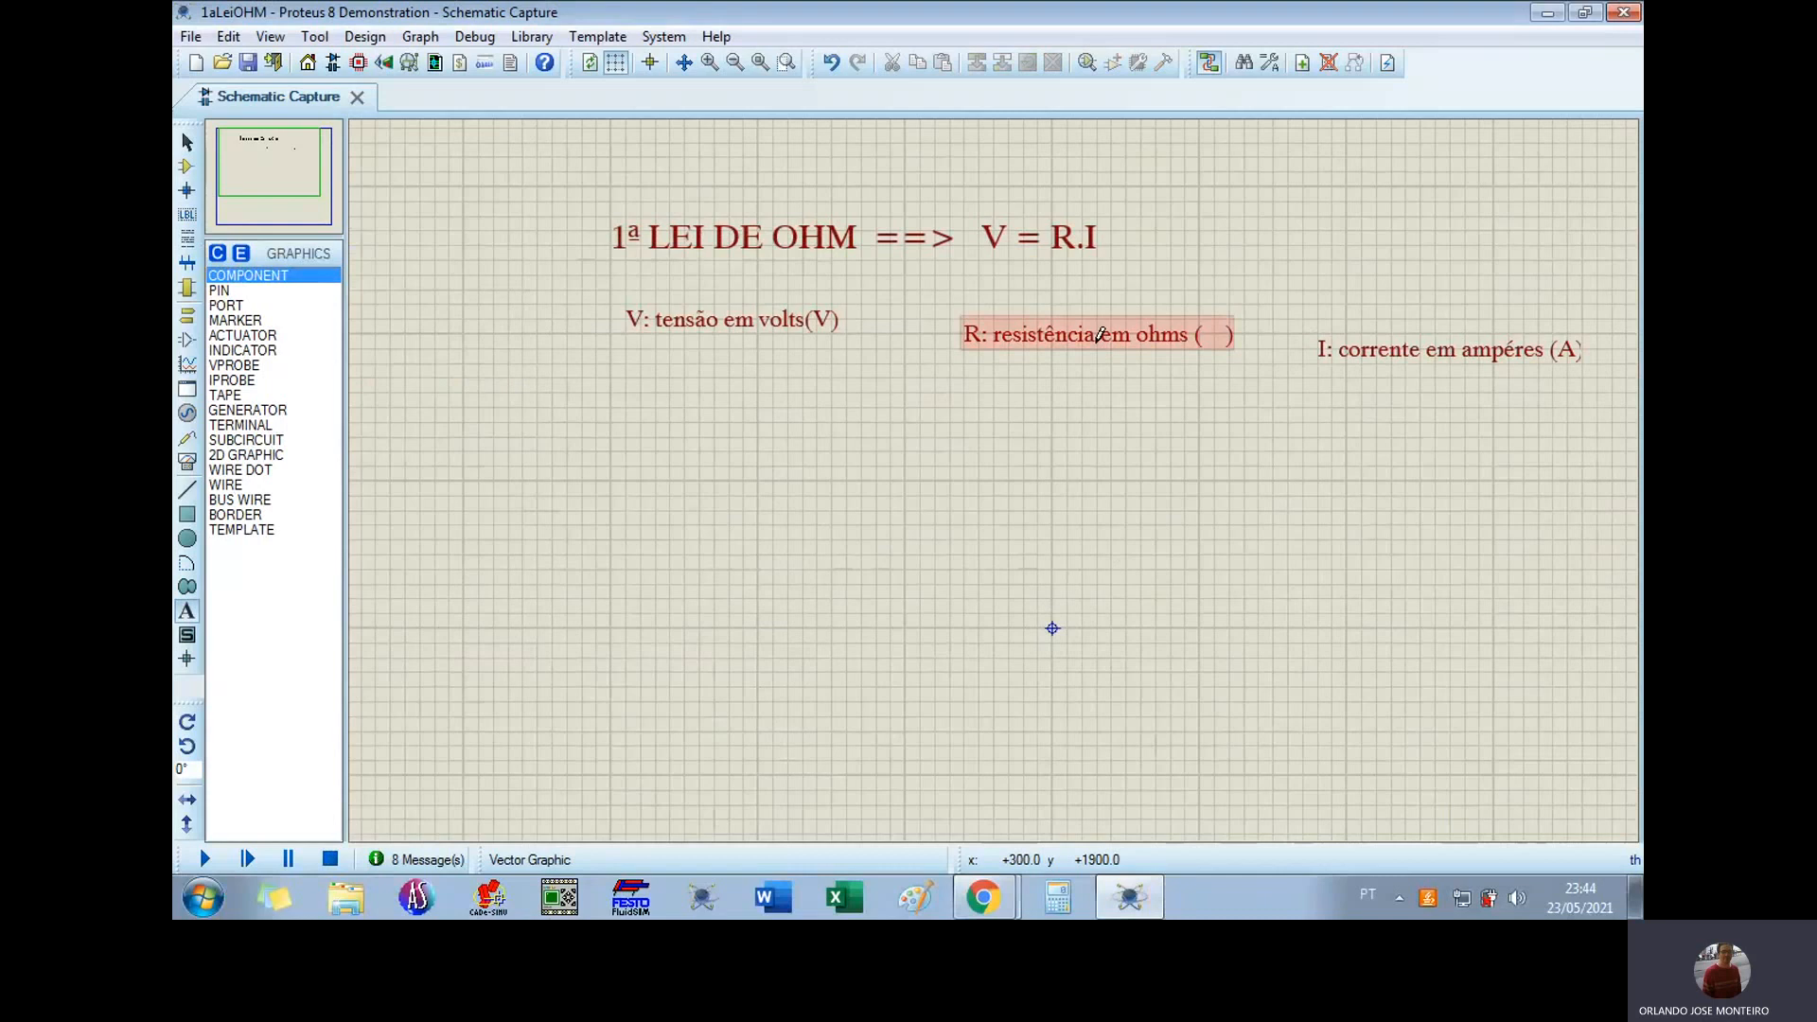
# Step: Move the resistance and current definitions into one row with the voltage definition, closely spaced beneath the heading
pyautogui.rightClick(1119, 335)
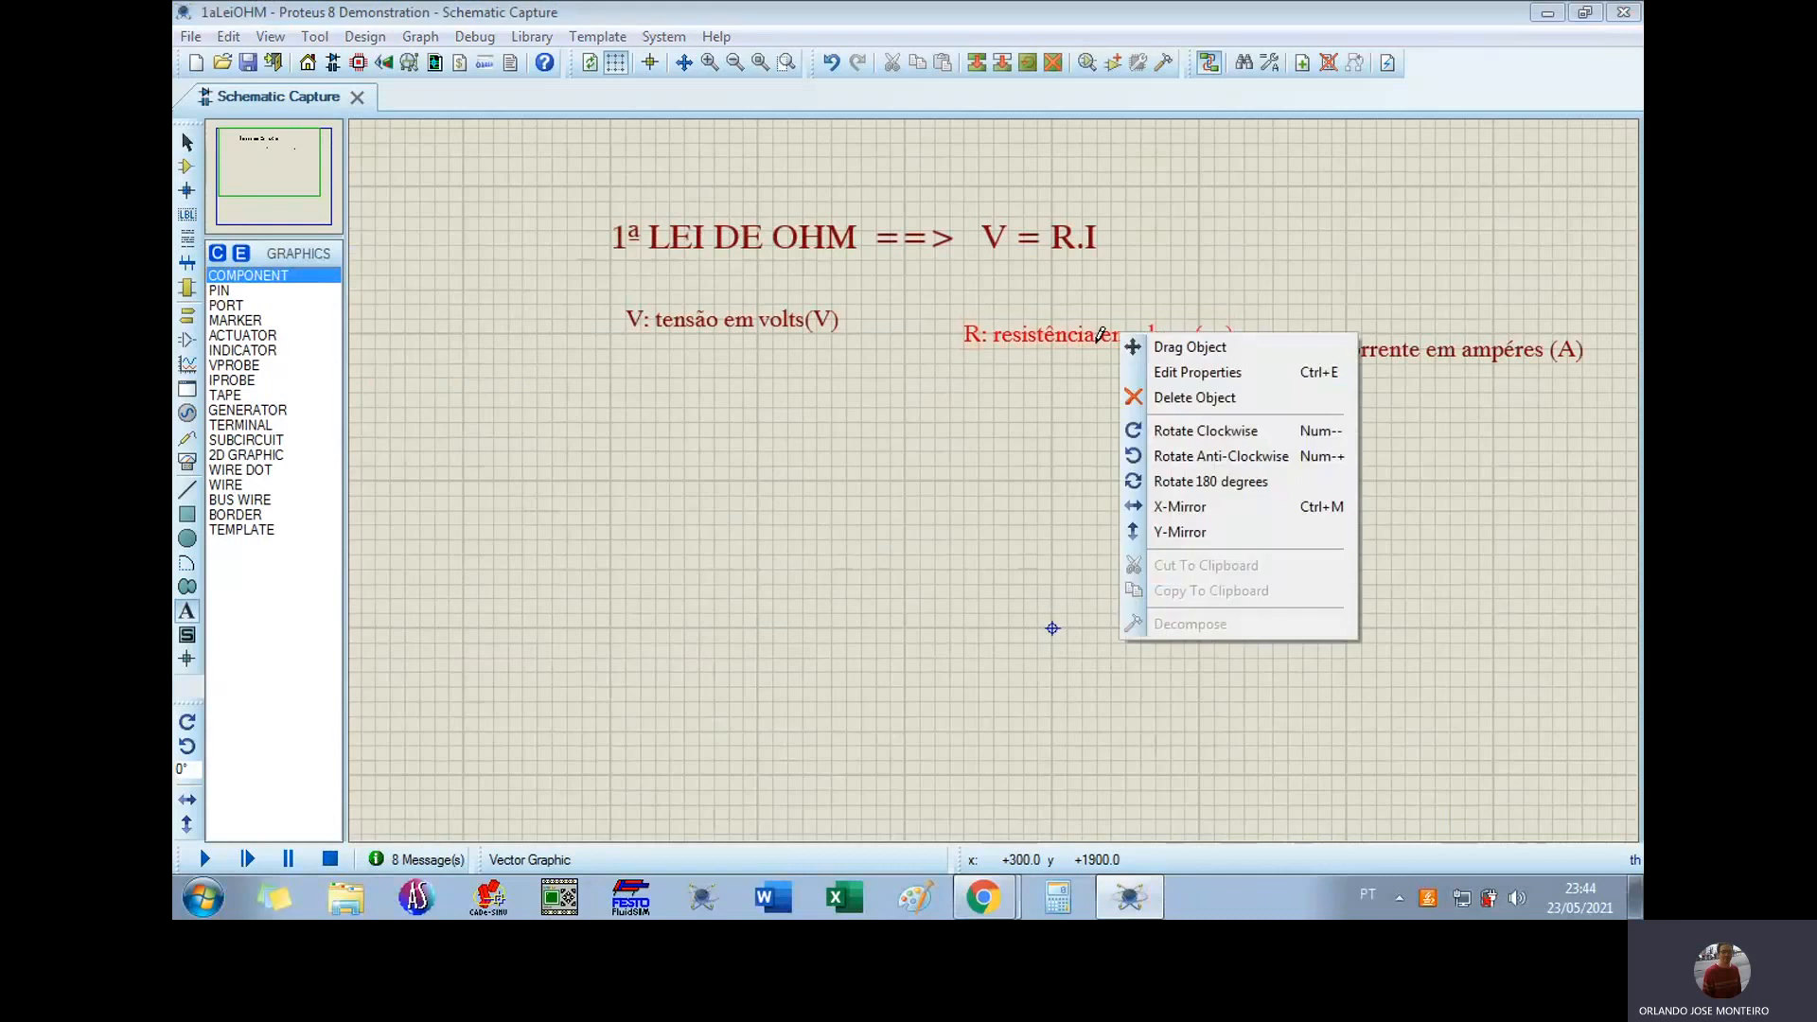
pyautogui.click(1180, 350)
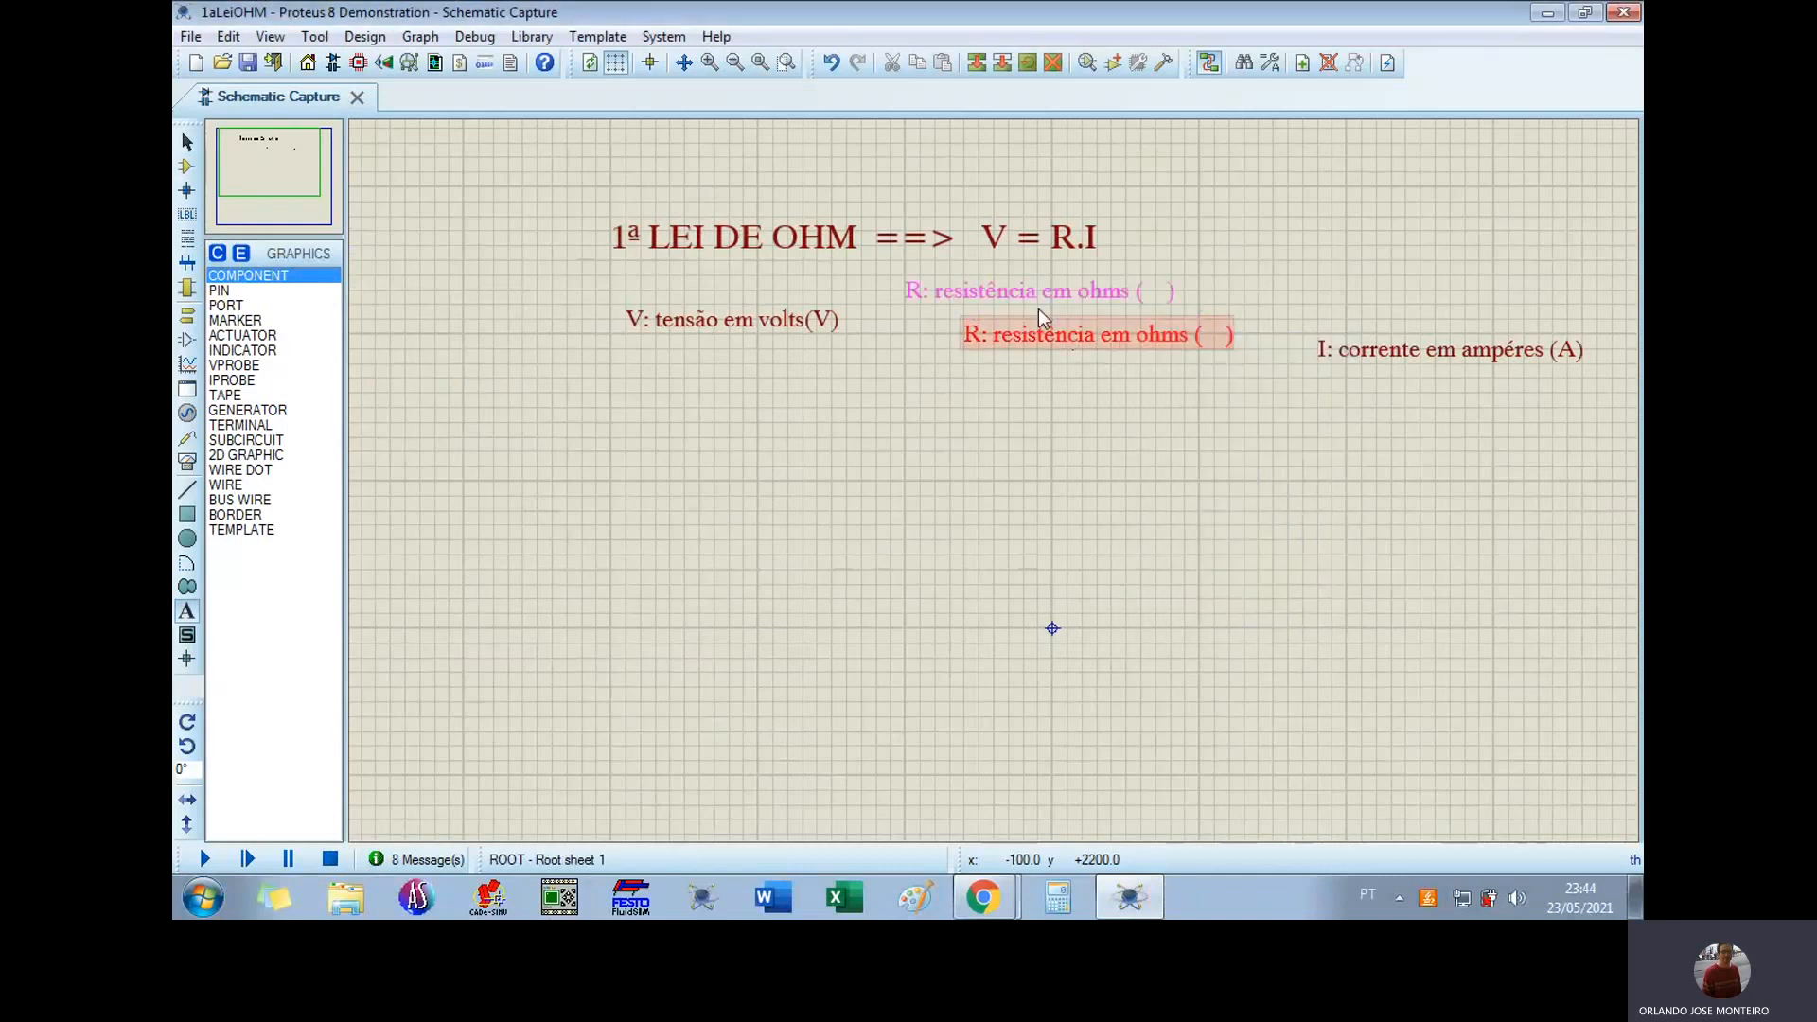
pyautogui.click(996, 329)
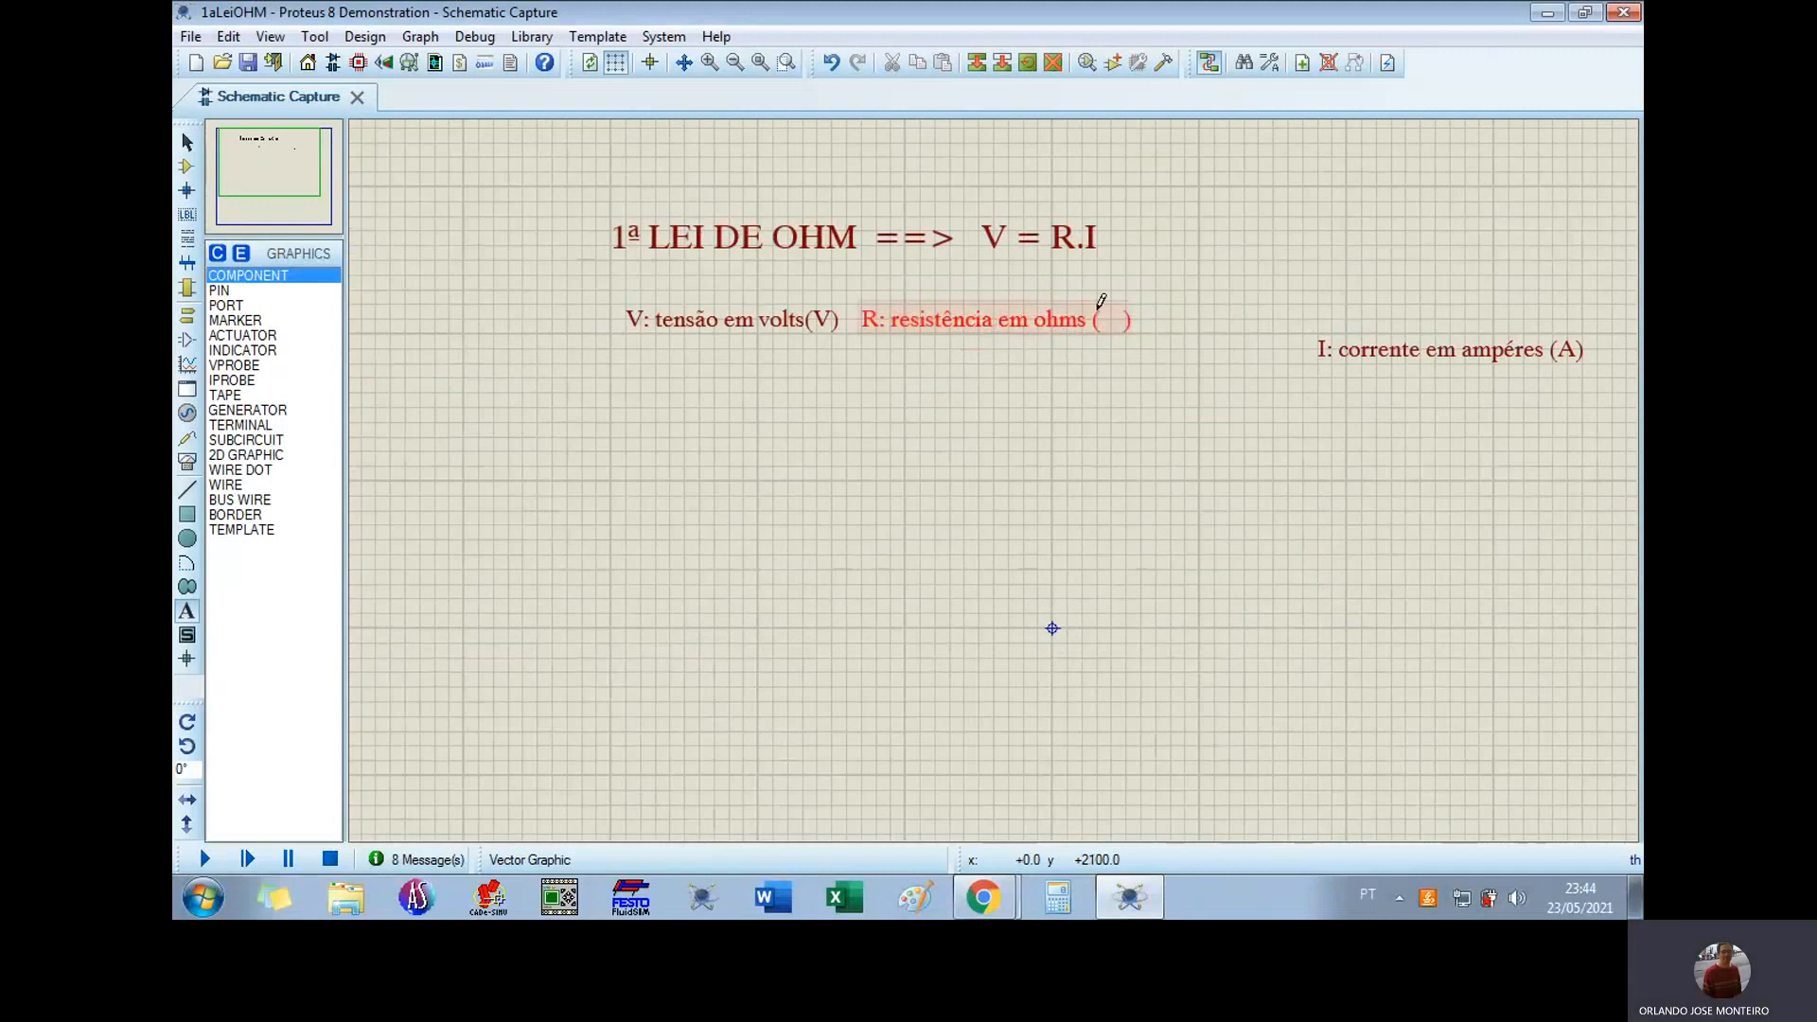
pyautogui.rightClick(1342, 351)
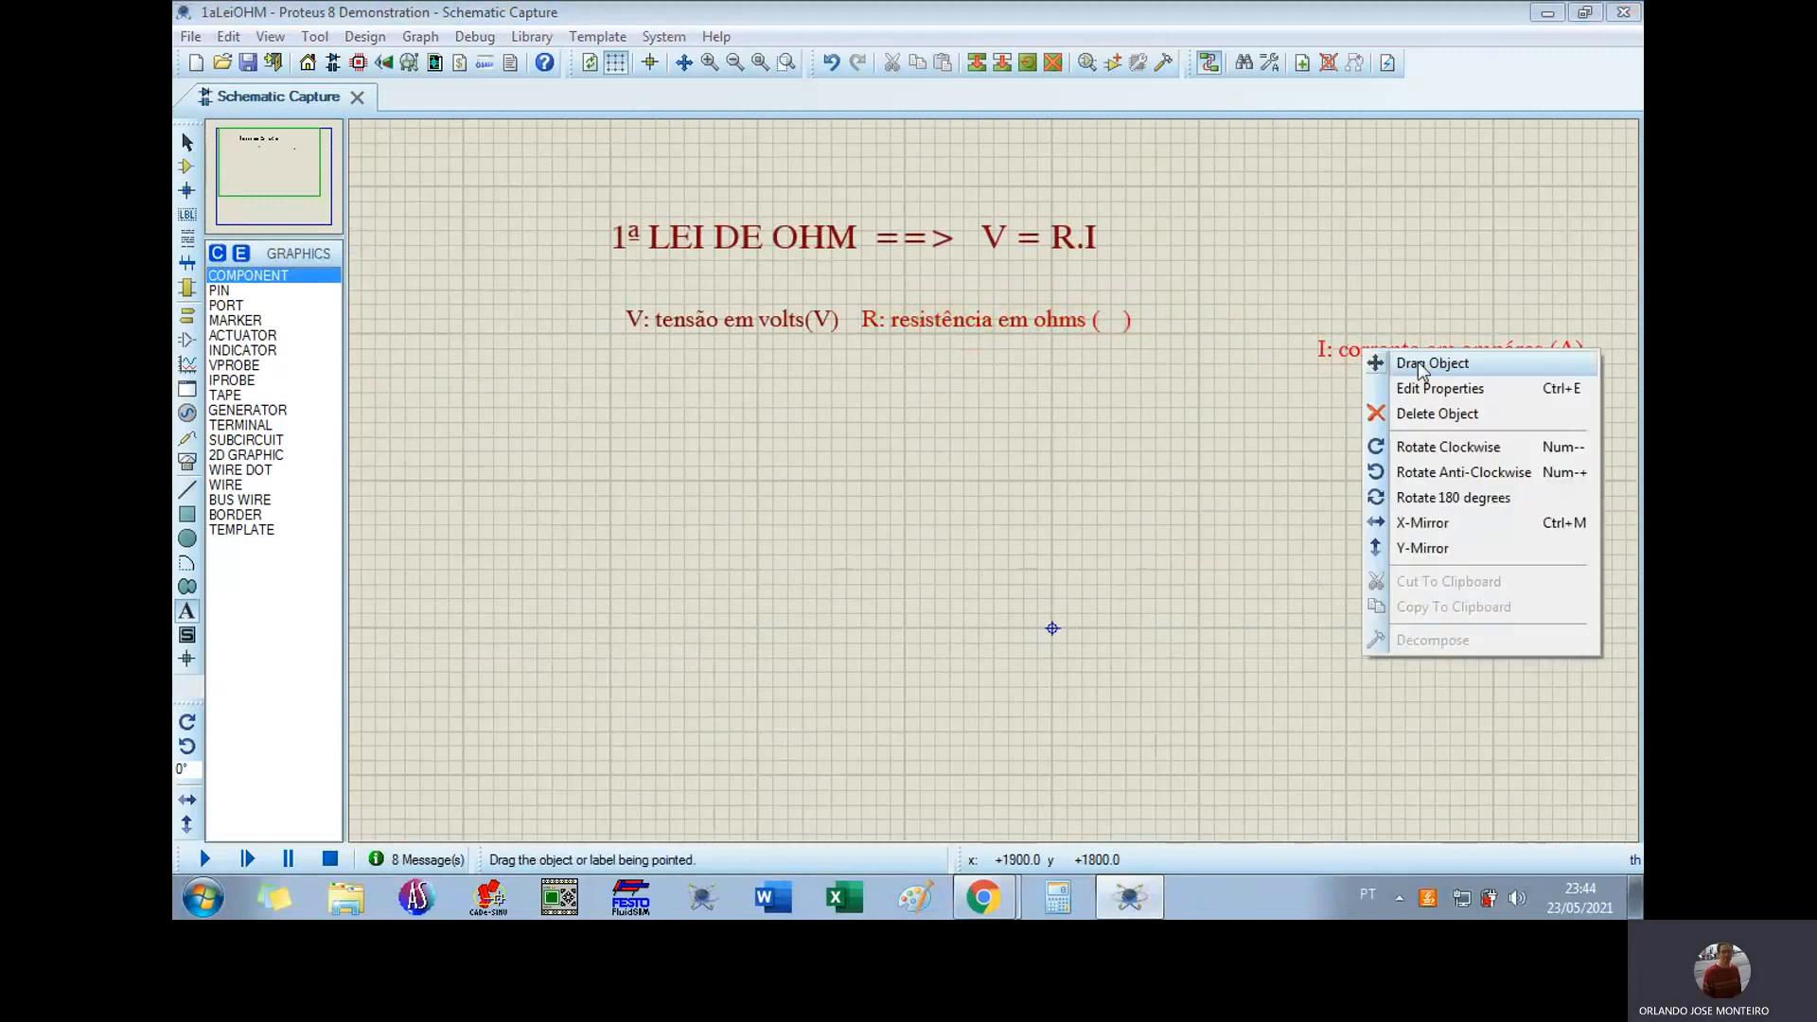
pyautogui.click(1429, 363)
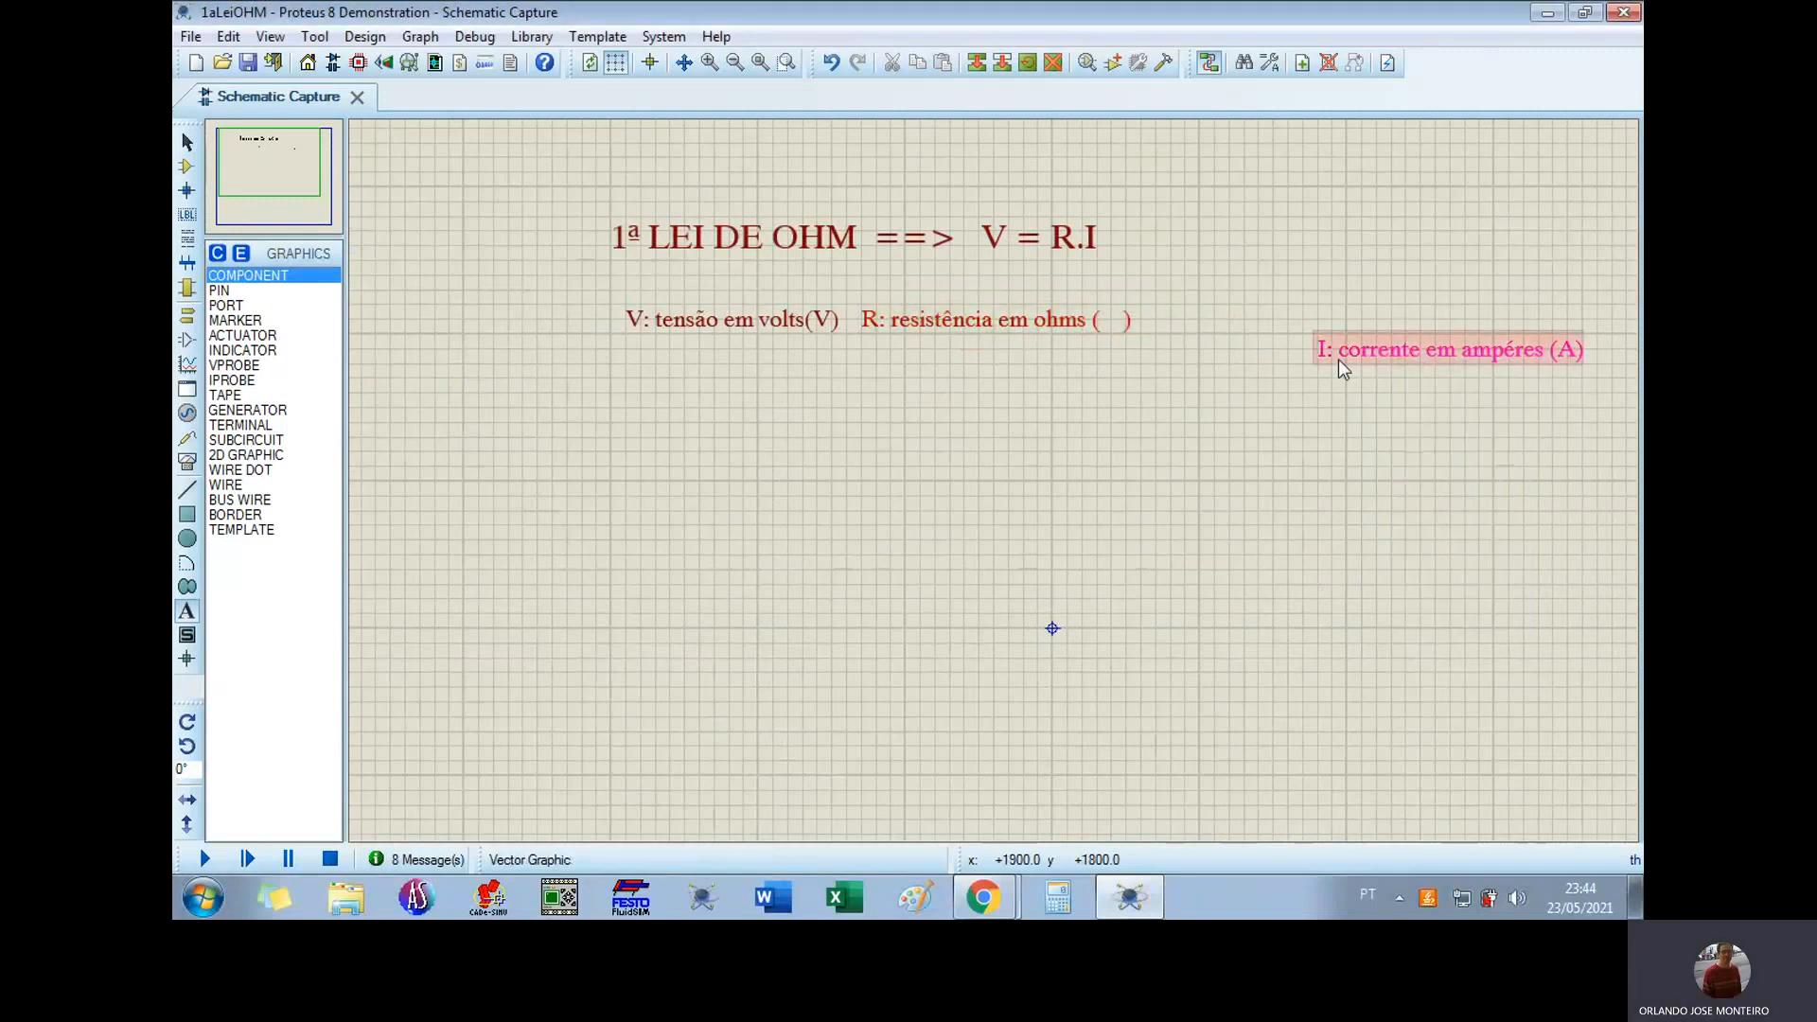
pyautogui.click(1168, 332)
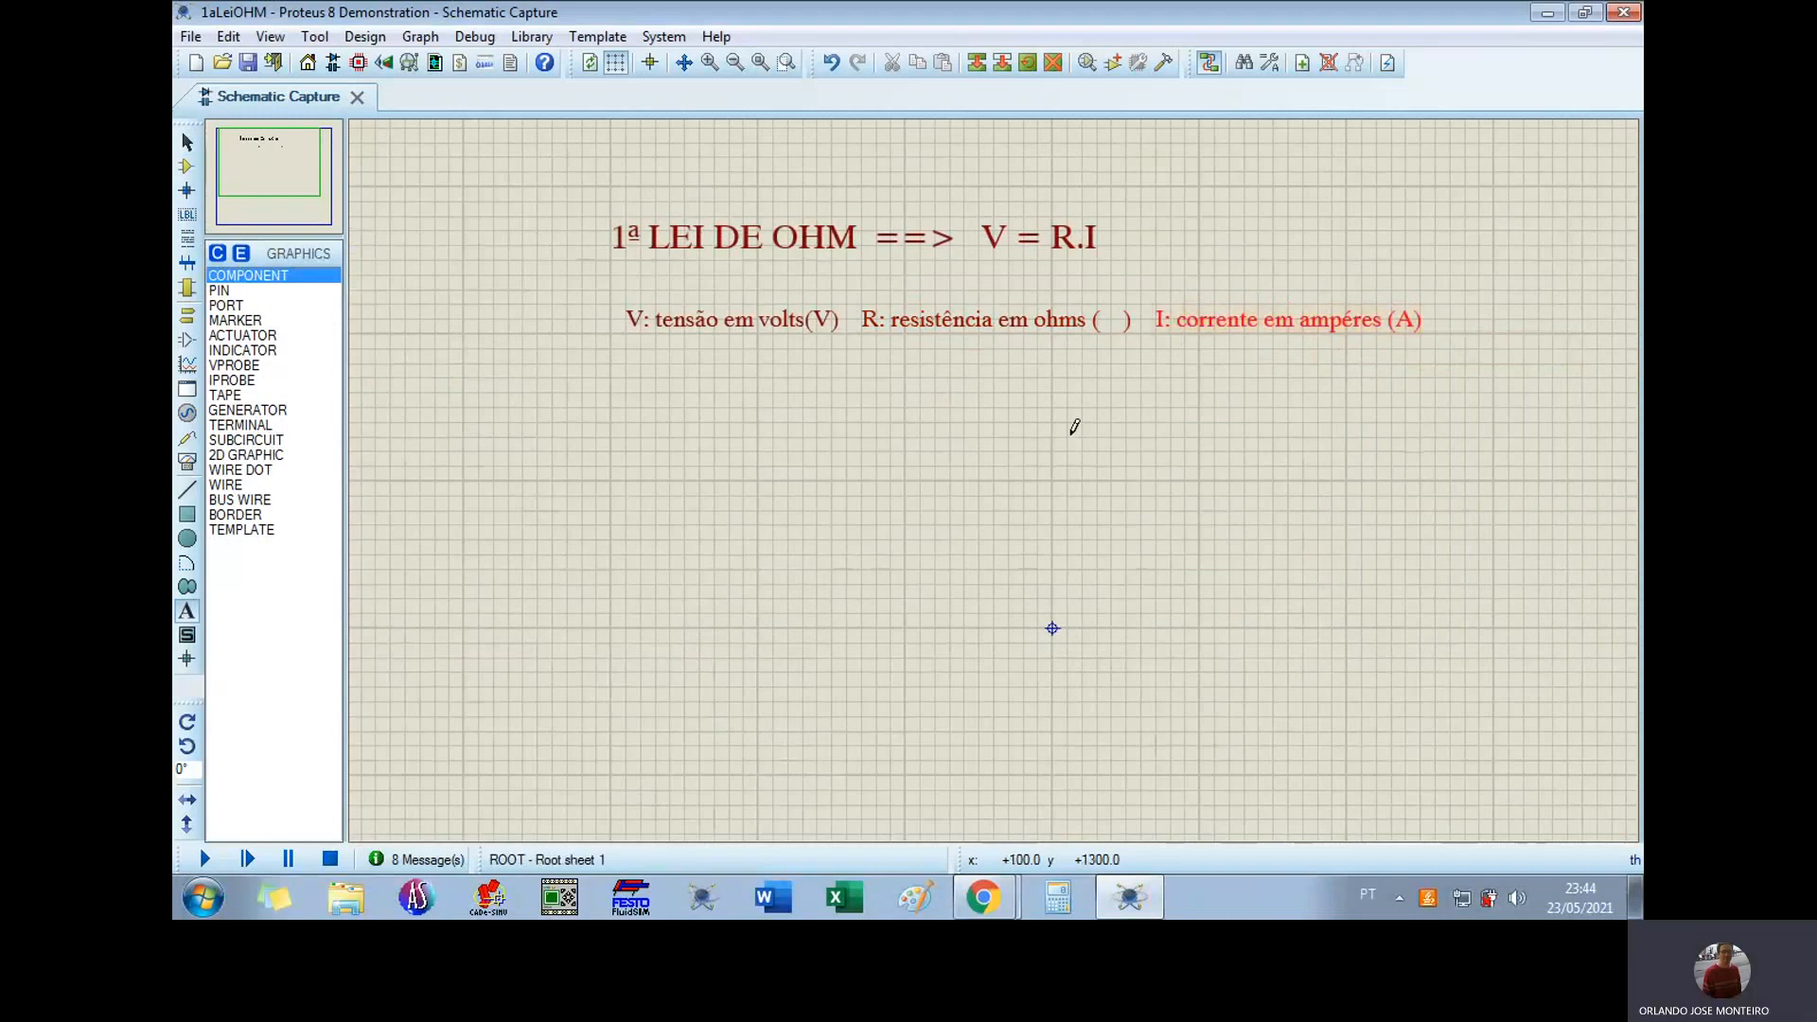
pyautogui.click(962, 381)
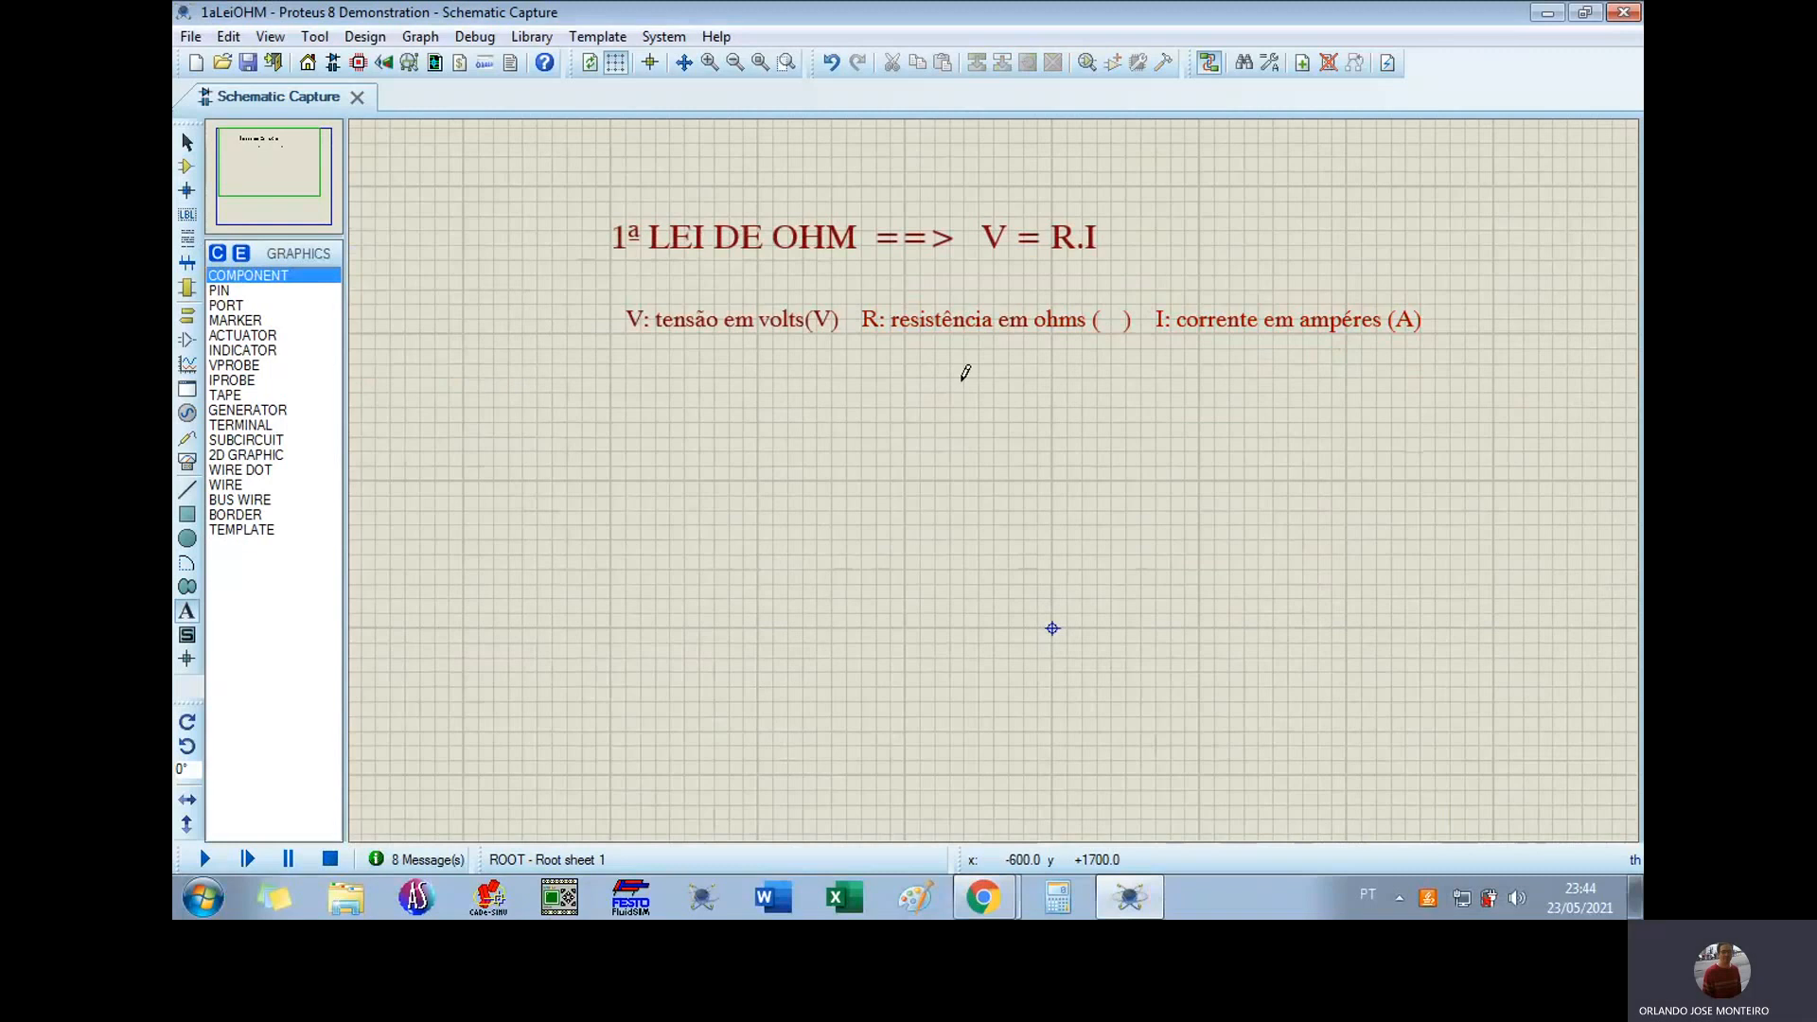
# Step: Add an omega symbol below the resistance definition, using string "V" in font face UniversalMath1 BT with a height of 0.3in
pyautogui.click(966, 376)
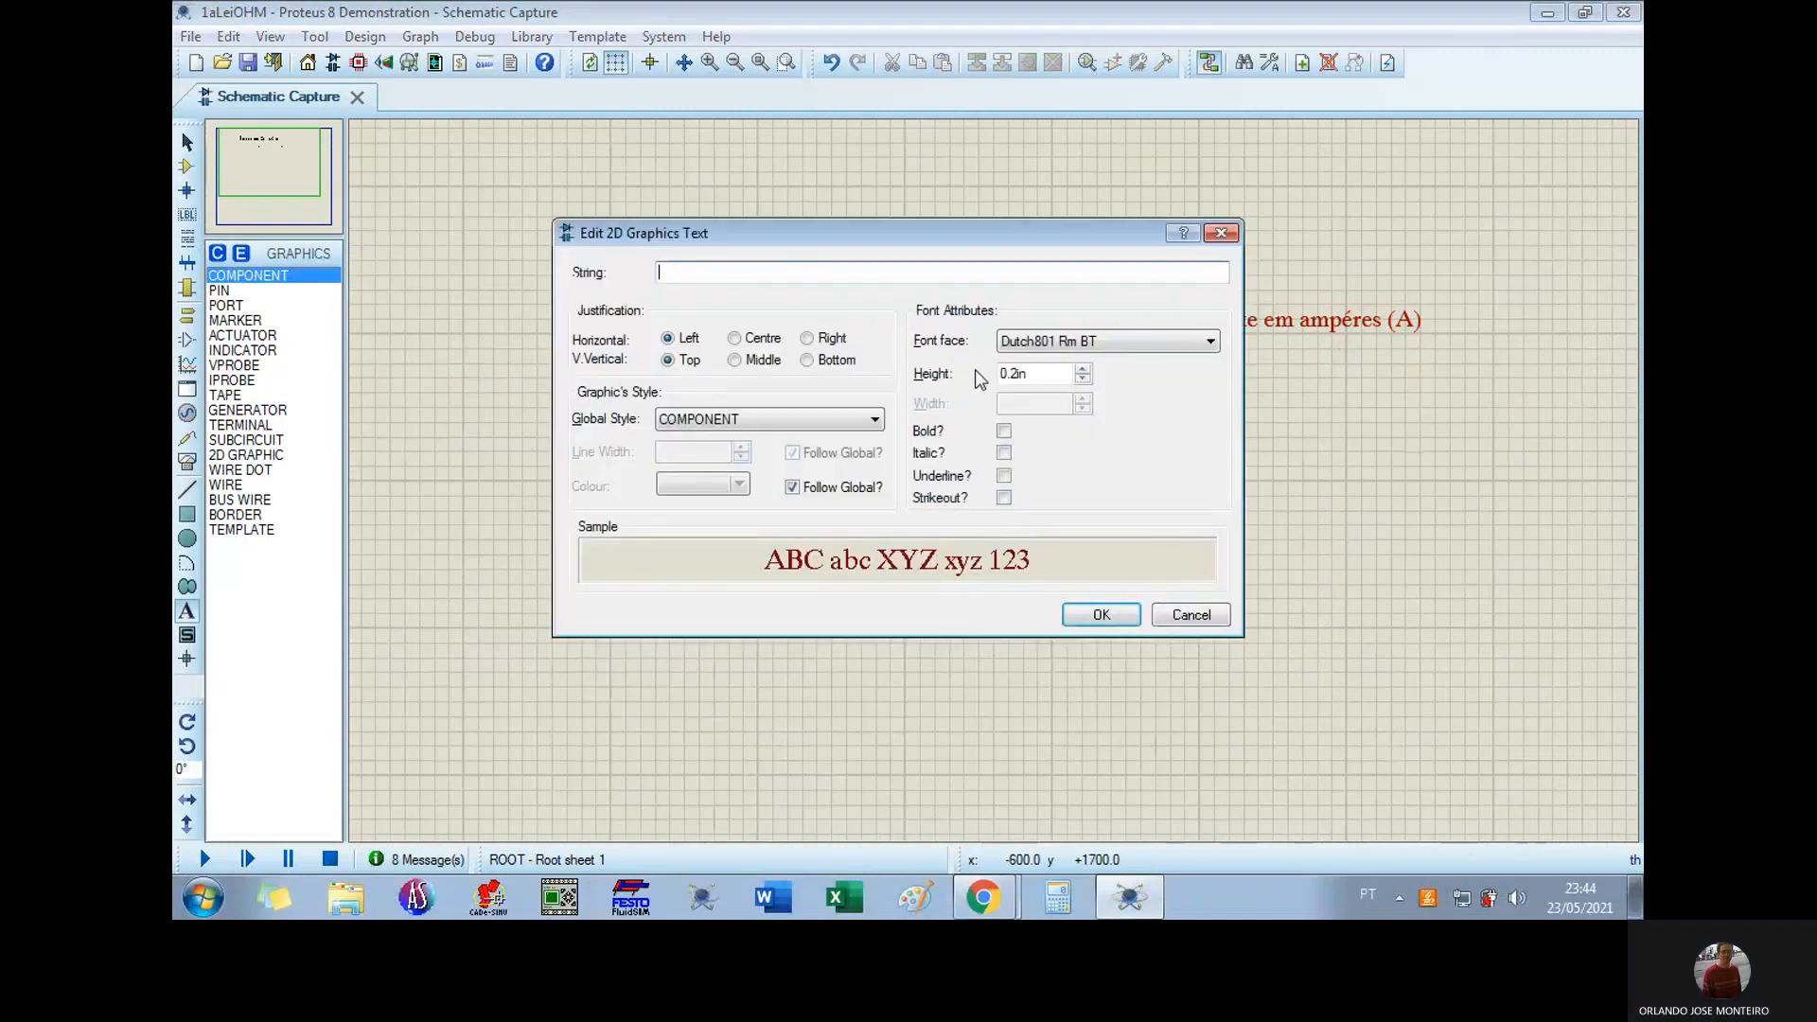
pyautogui.click(1213, 341)
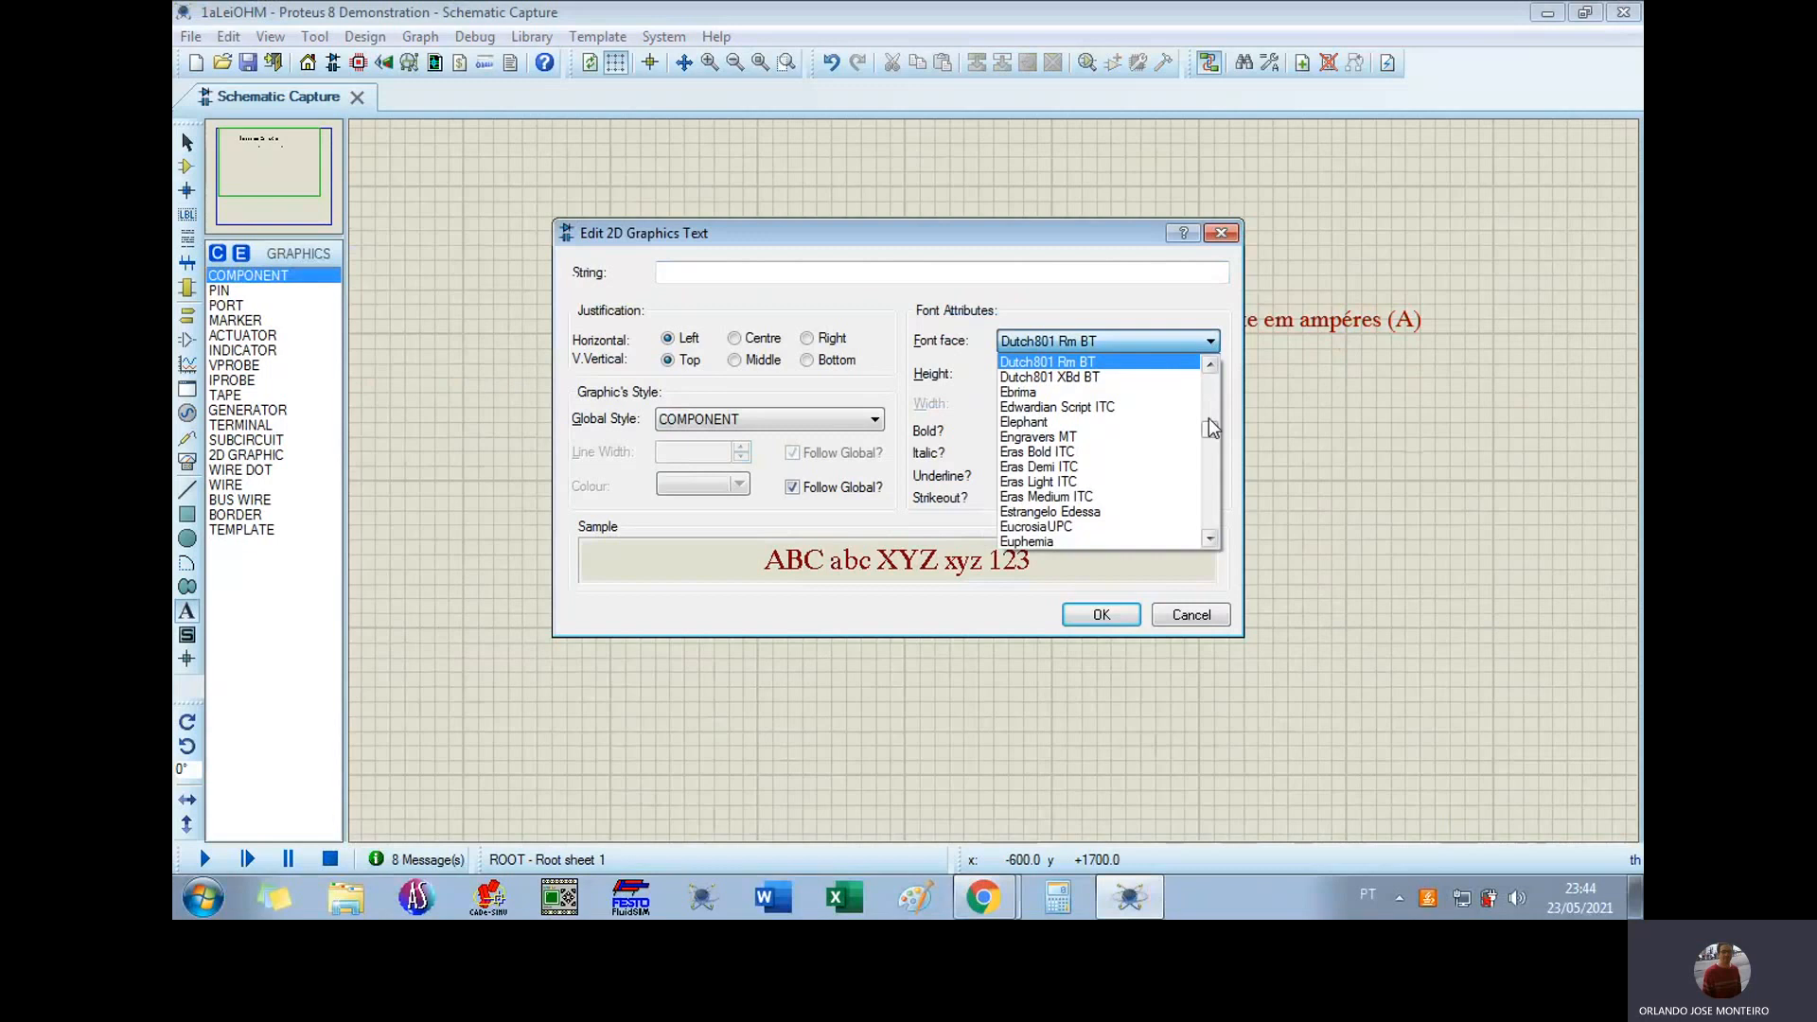
pyautogui.moveTo(1208, 429); pyautogui.dragTo(1211, 527)
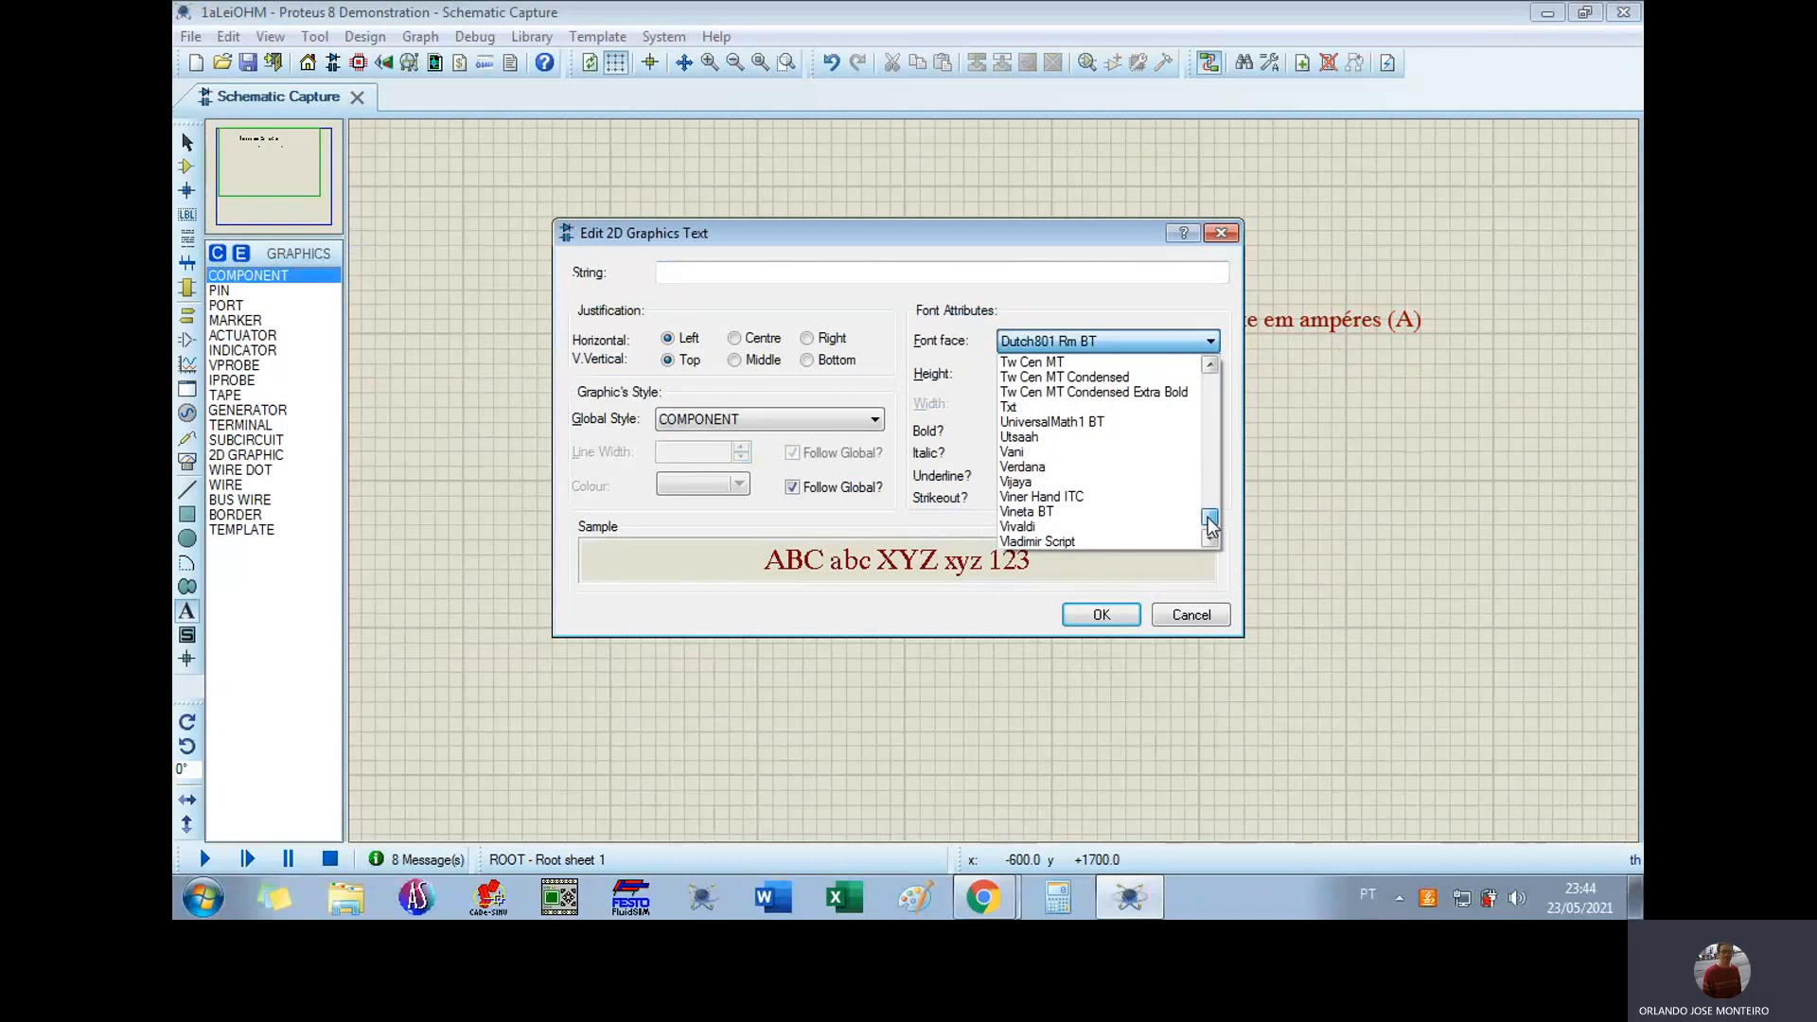
pyautogui.click(1092, 424)
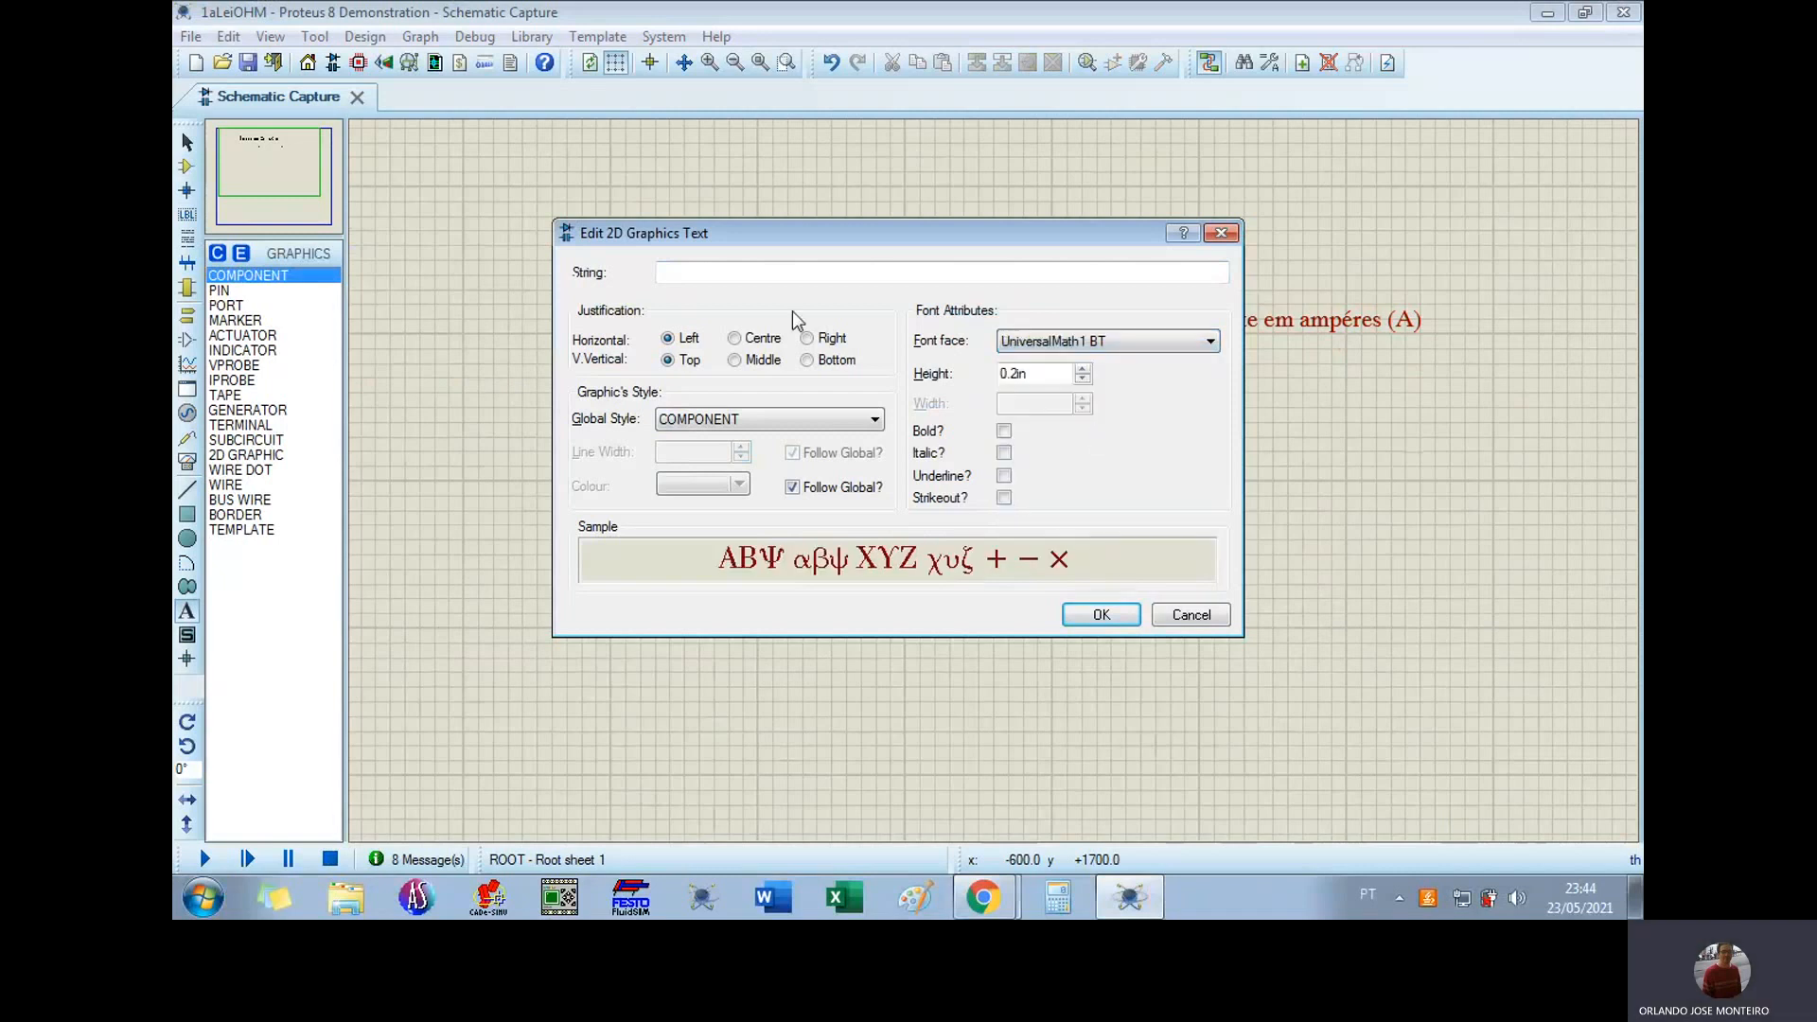
pyautogui.click(748, 277)
pyautogui.write('v')
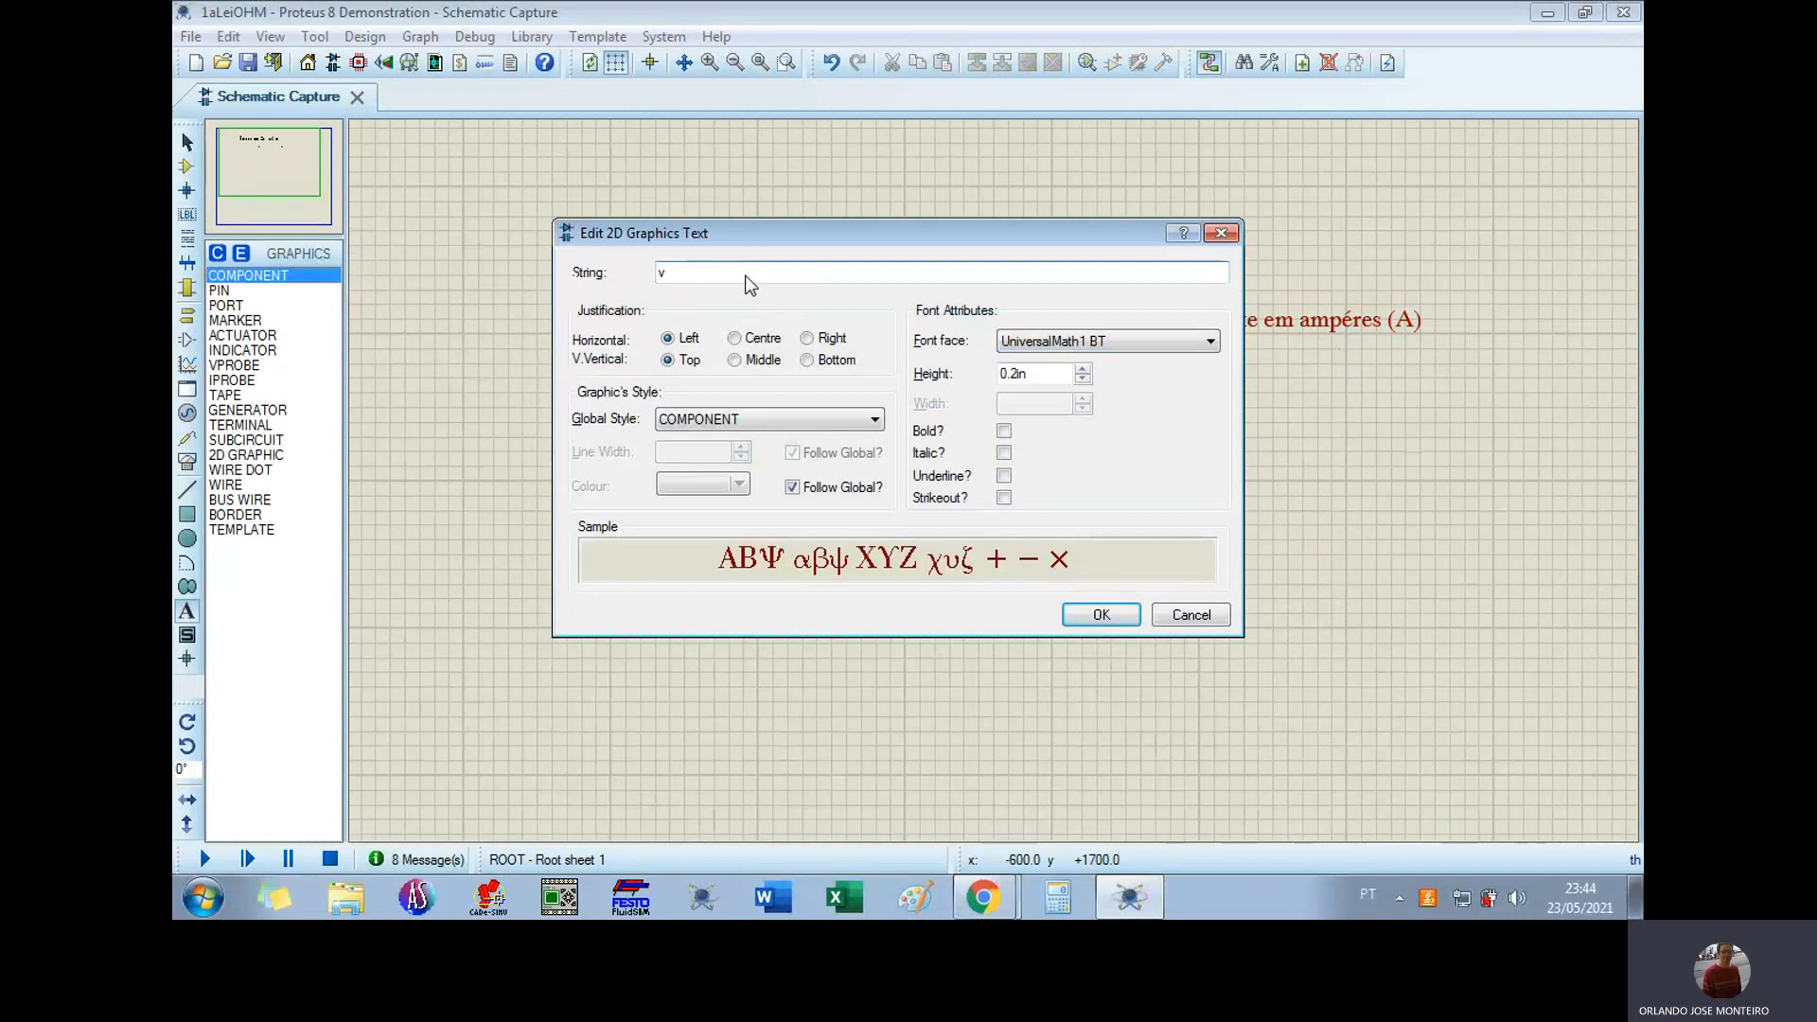
pyautogui.click(1015, 373)
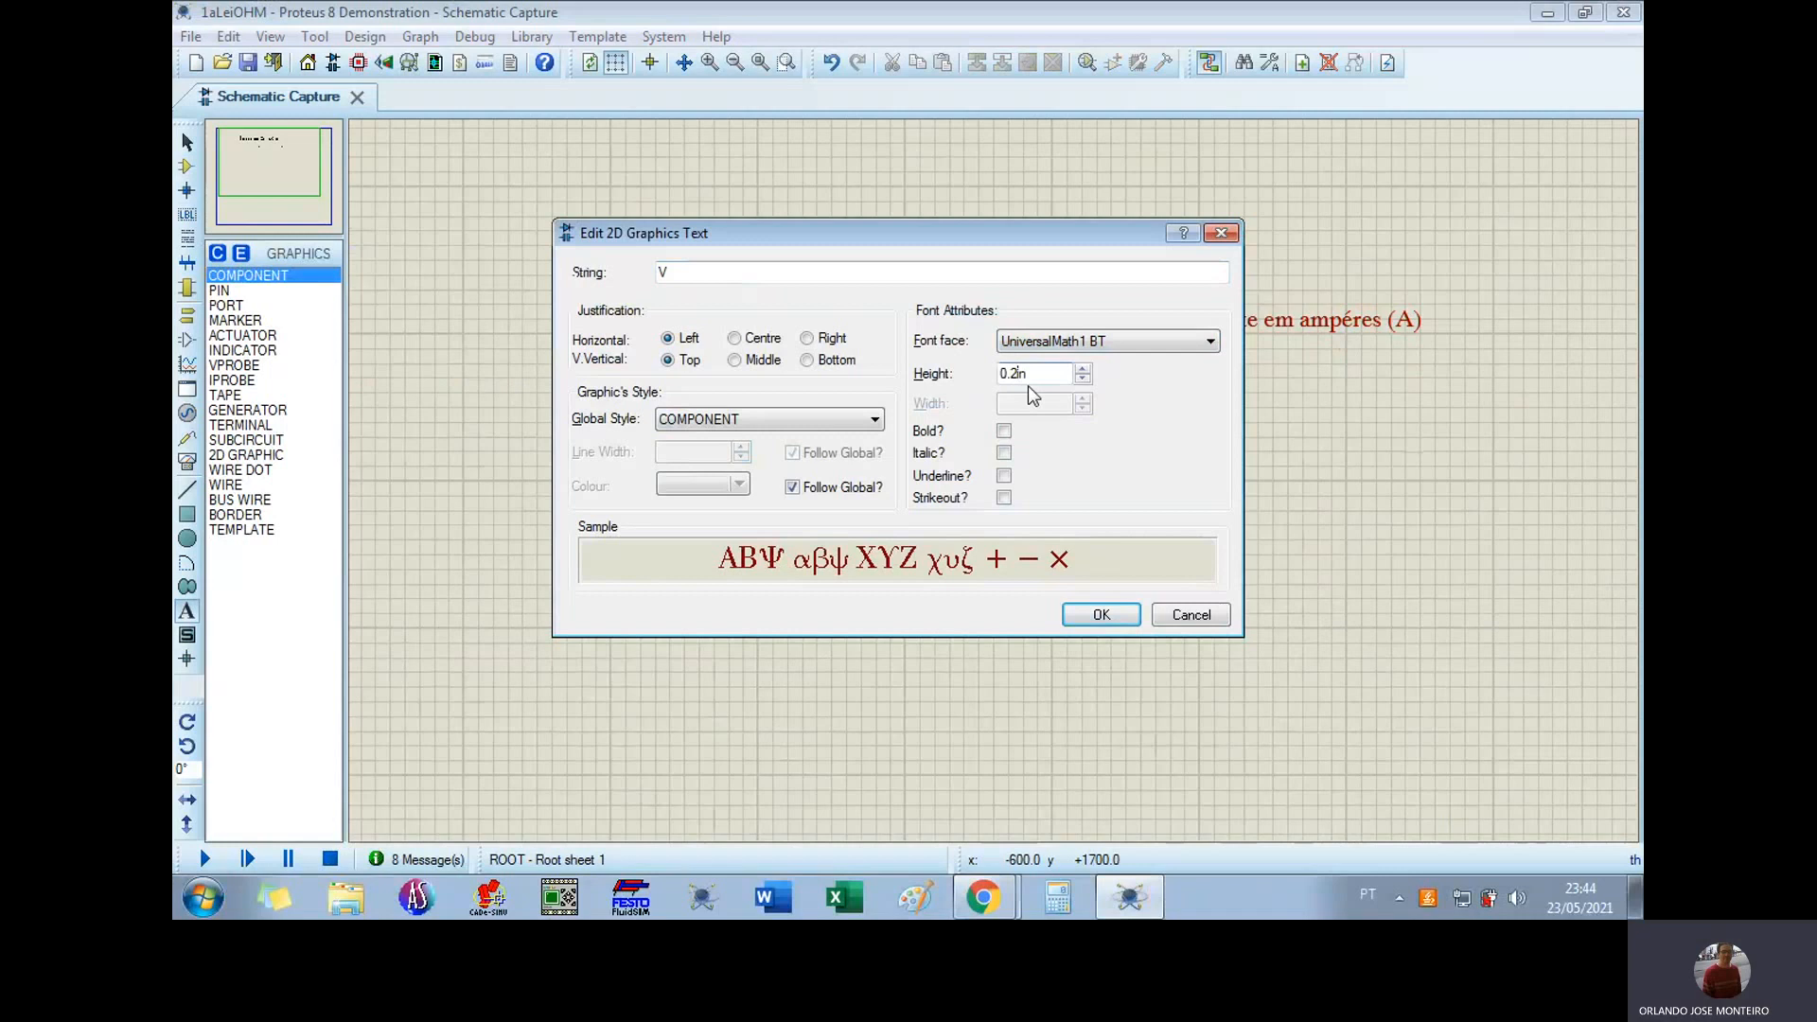
pyautogui.press('BackSpace')
pyautogui.write('3')
pyautogui.click(1096, 615)
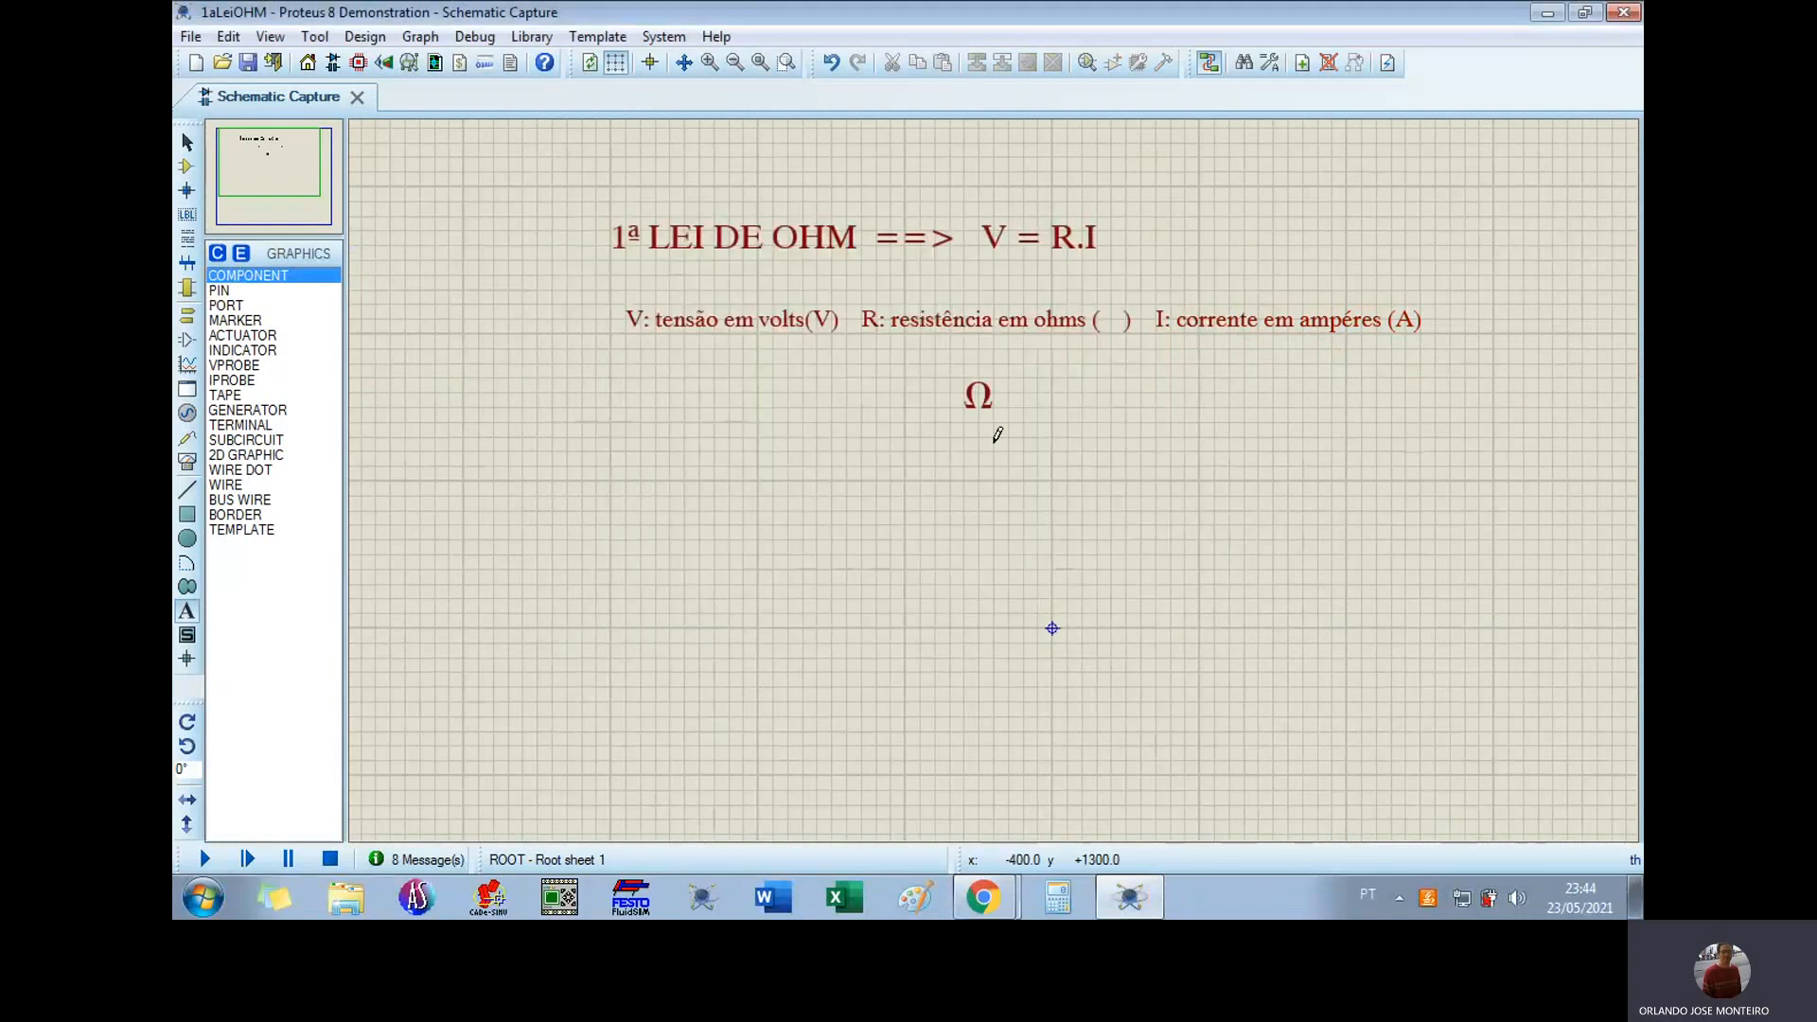
# Step: Move the omega symbol into the empty parentheses of the resistance definition and return to selection mode with nothing selected
pyautogui.rightClick(974, 378)
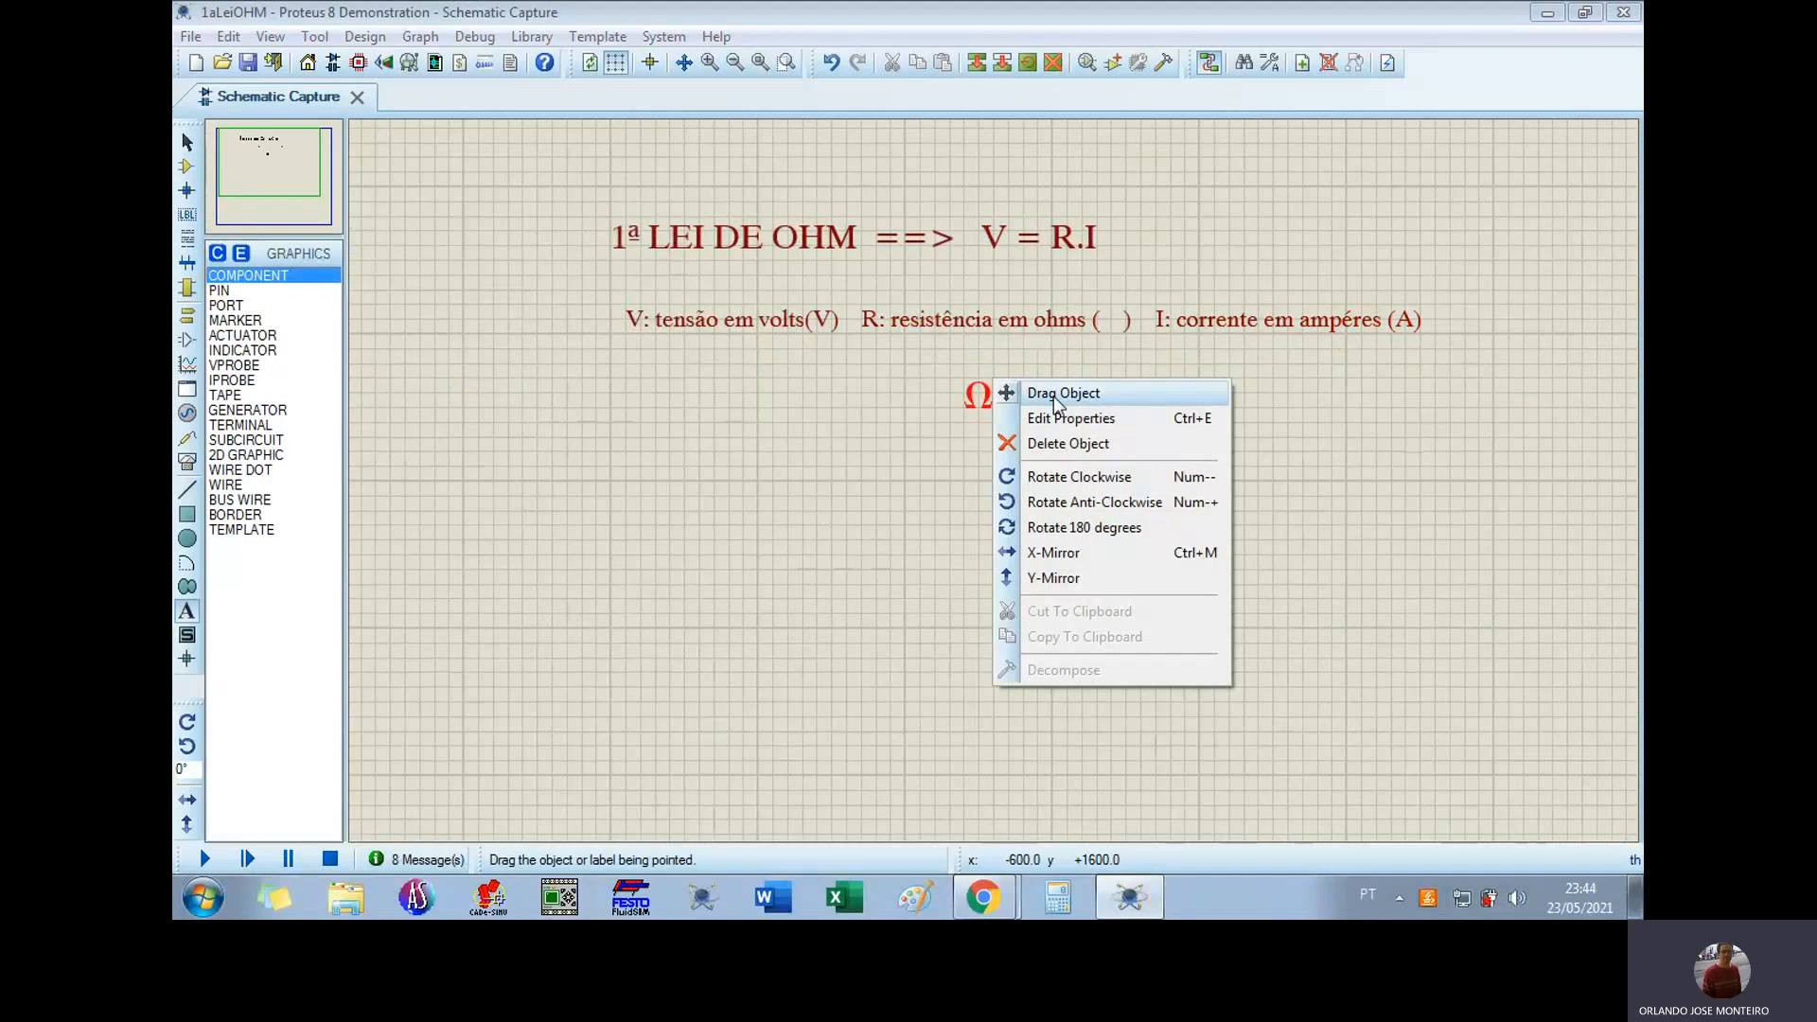
pyautogui.click(1059, 391)
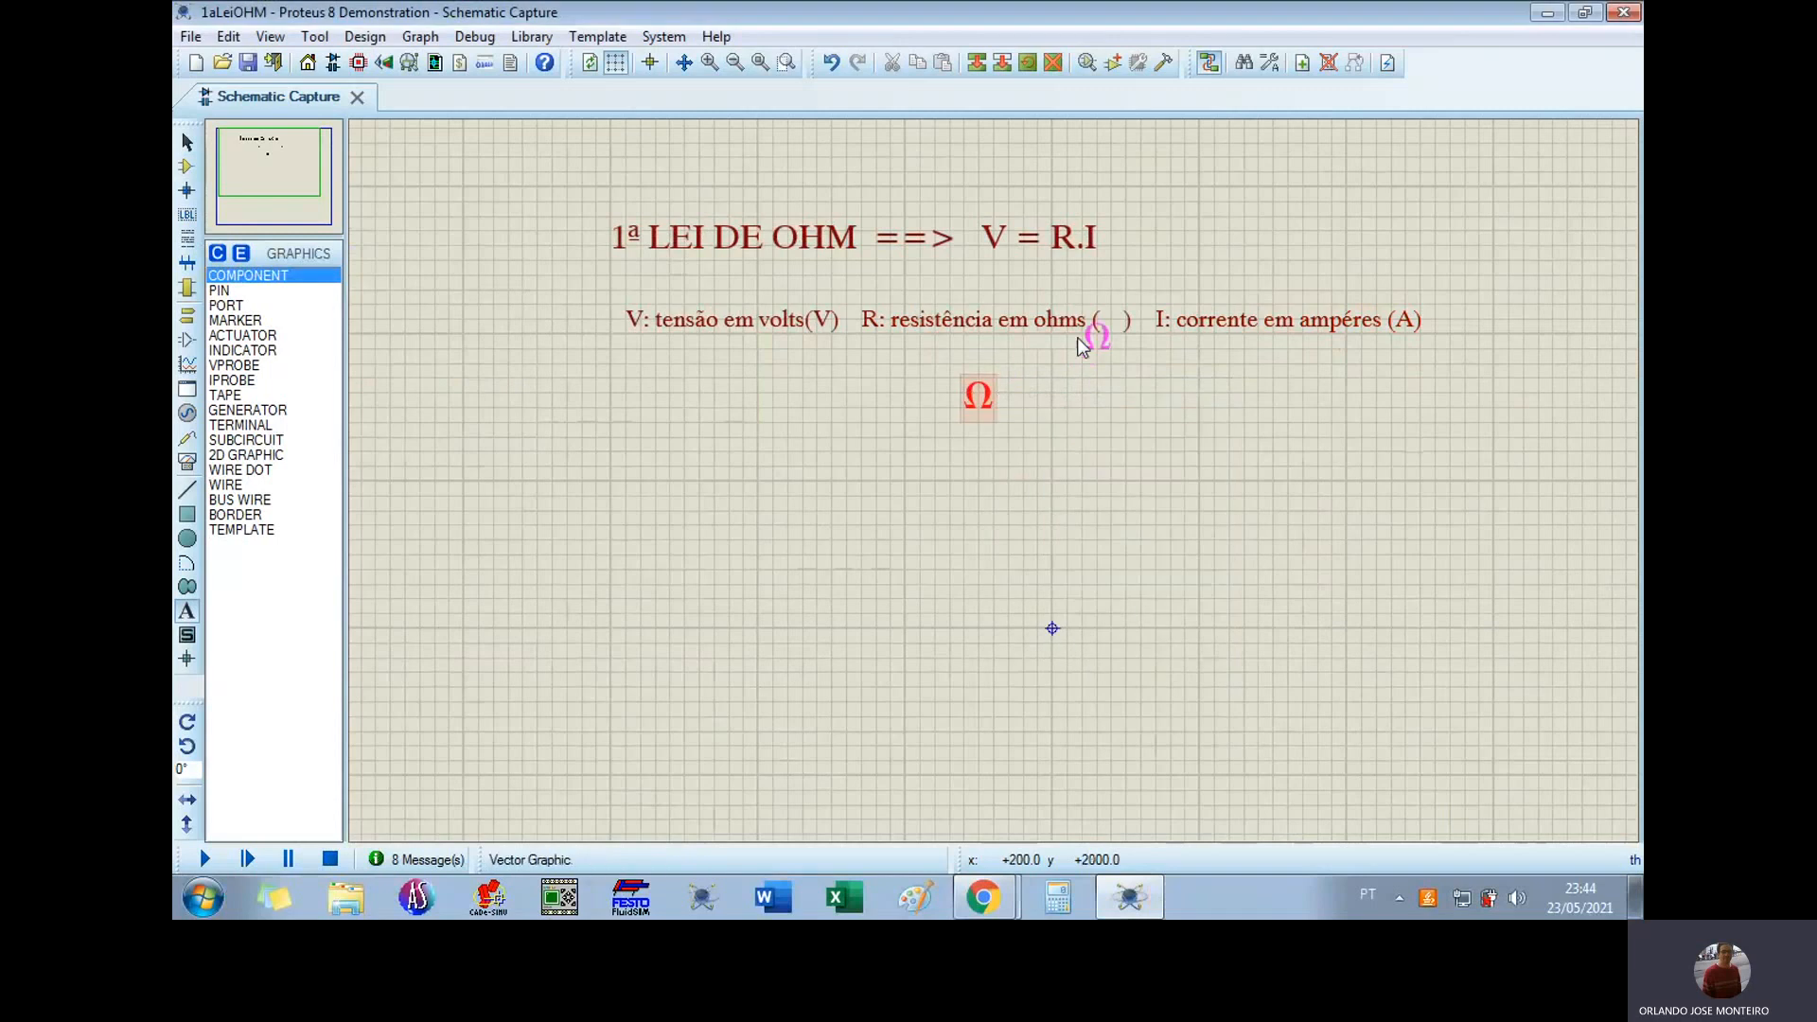
pyautogui.click(1101, 320)
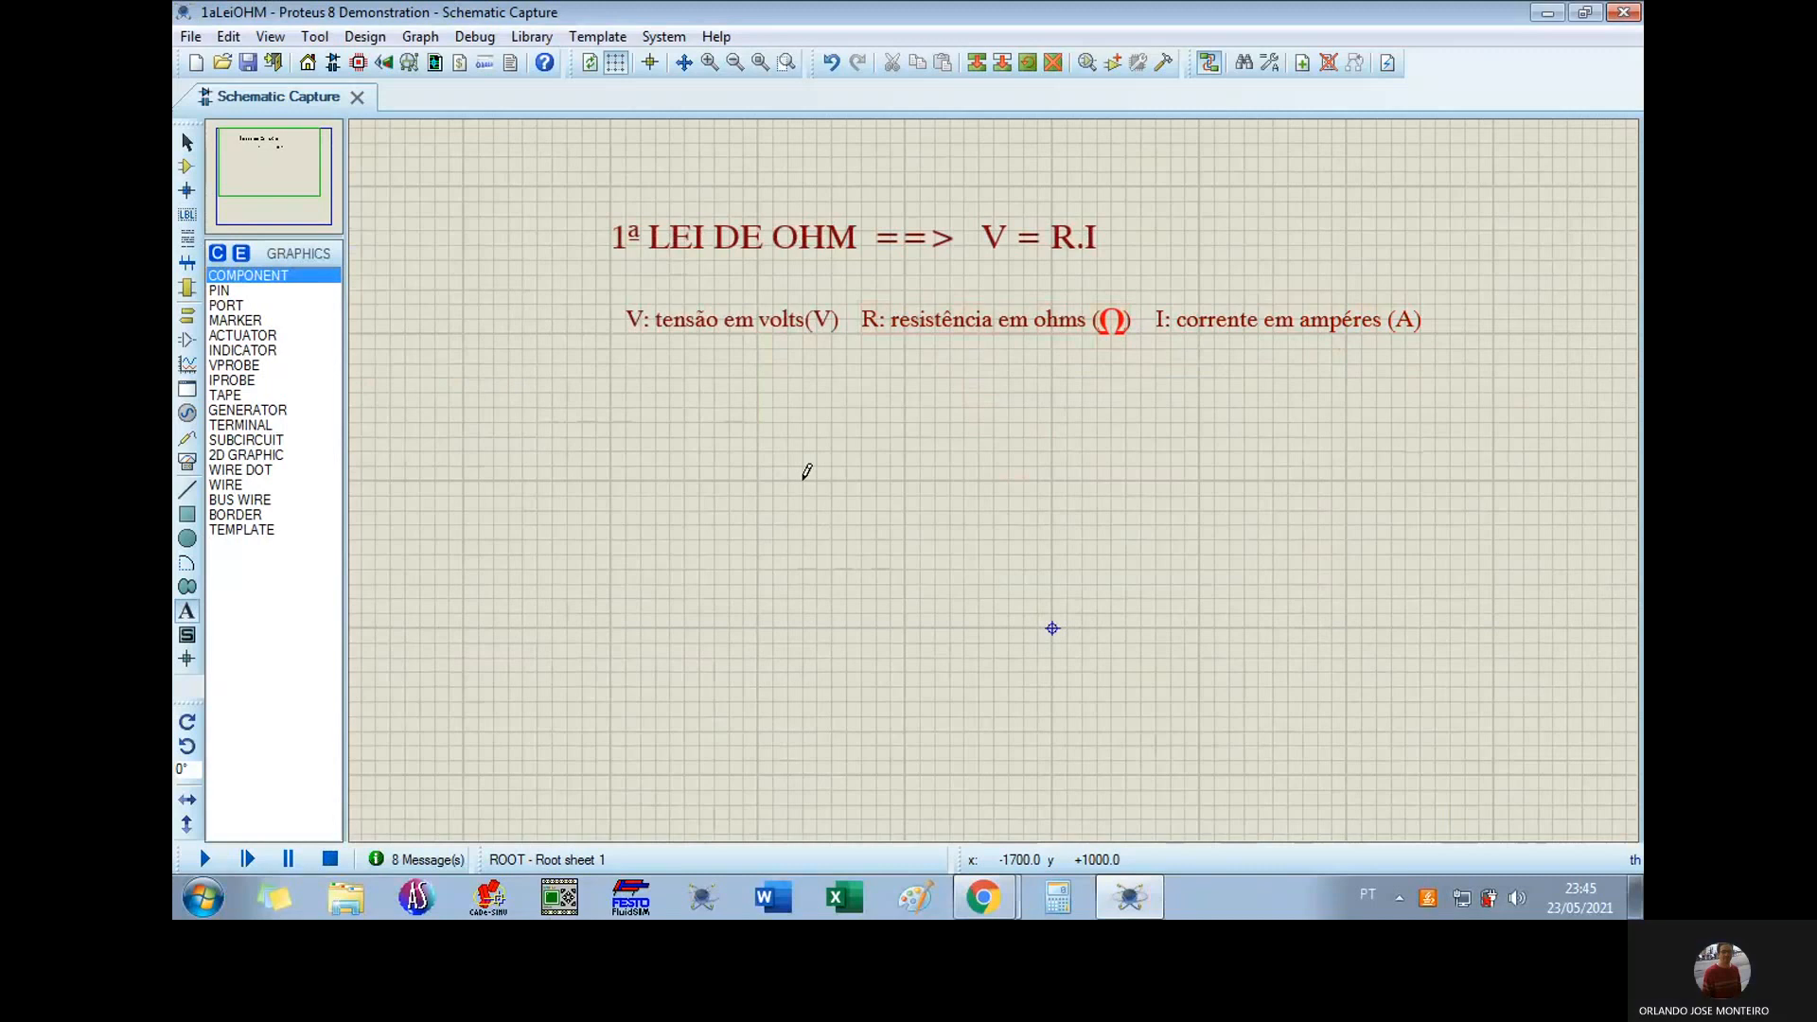
pyautogui.click(188, 145)
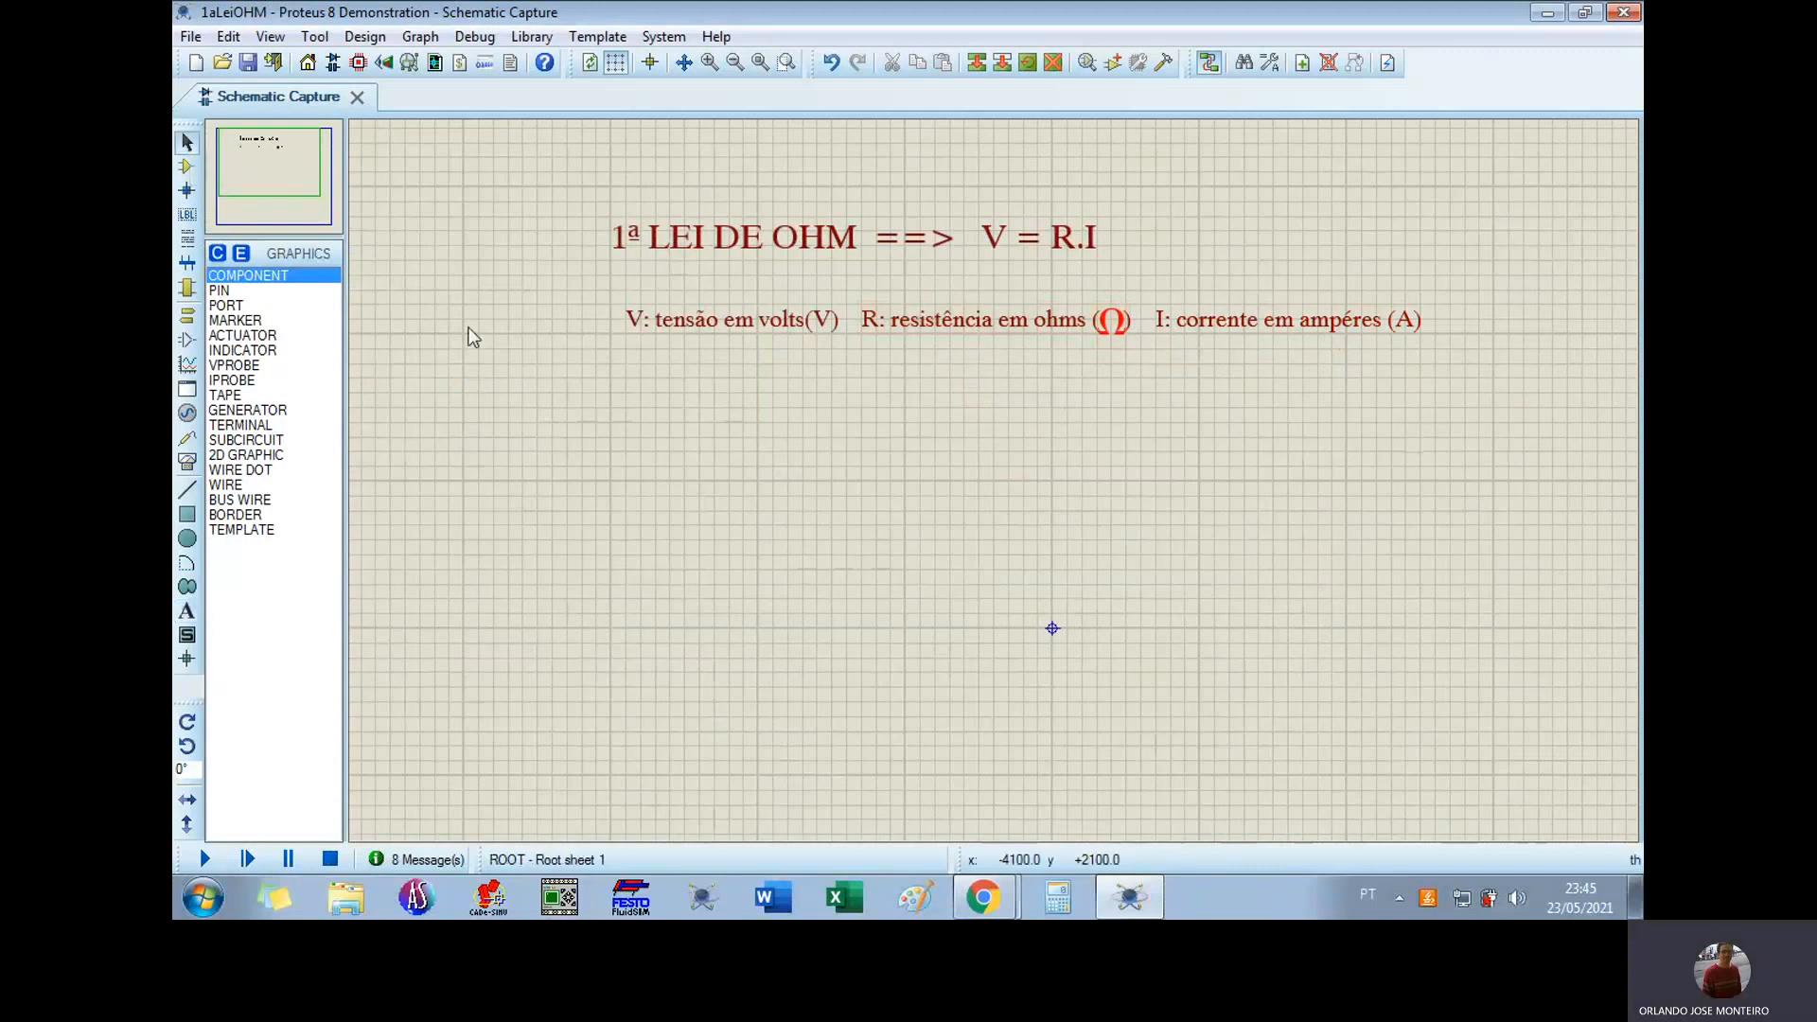
pyautogui.click(490, 352)
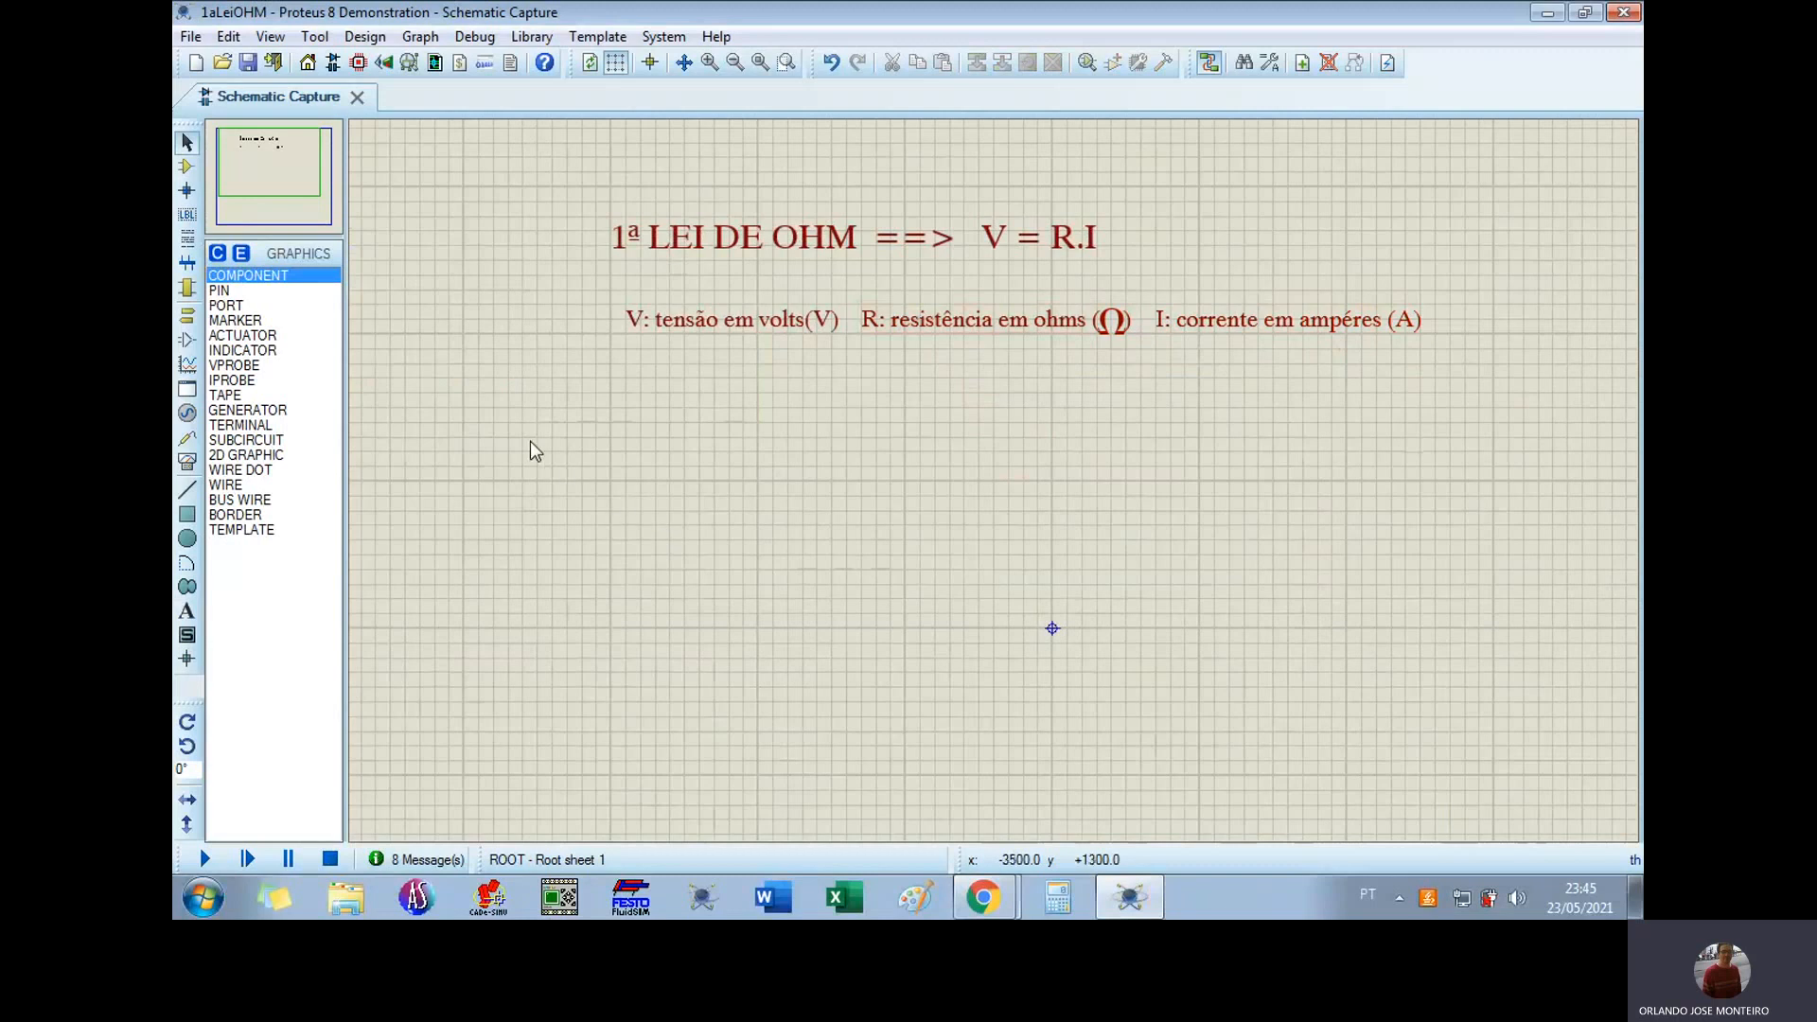
# Step: Place a BATTERY component below the start of the voltage definition
pyautogui.click(188, 171)
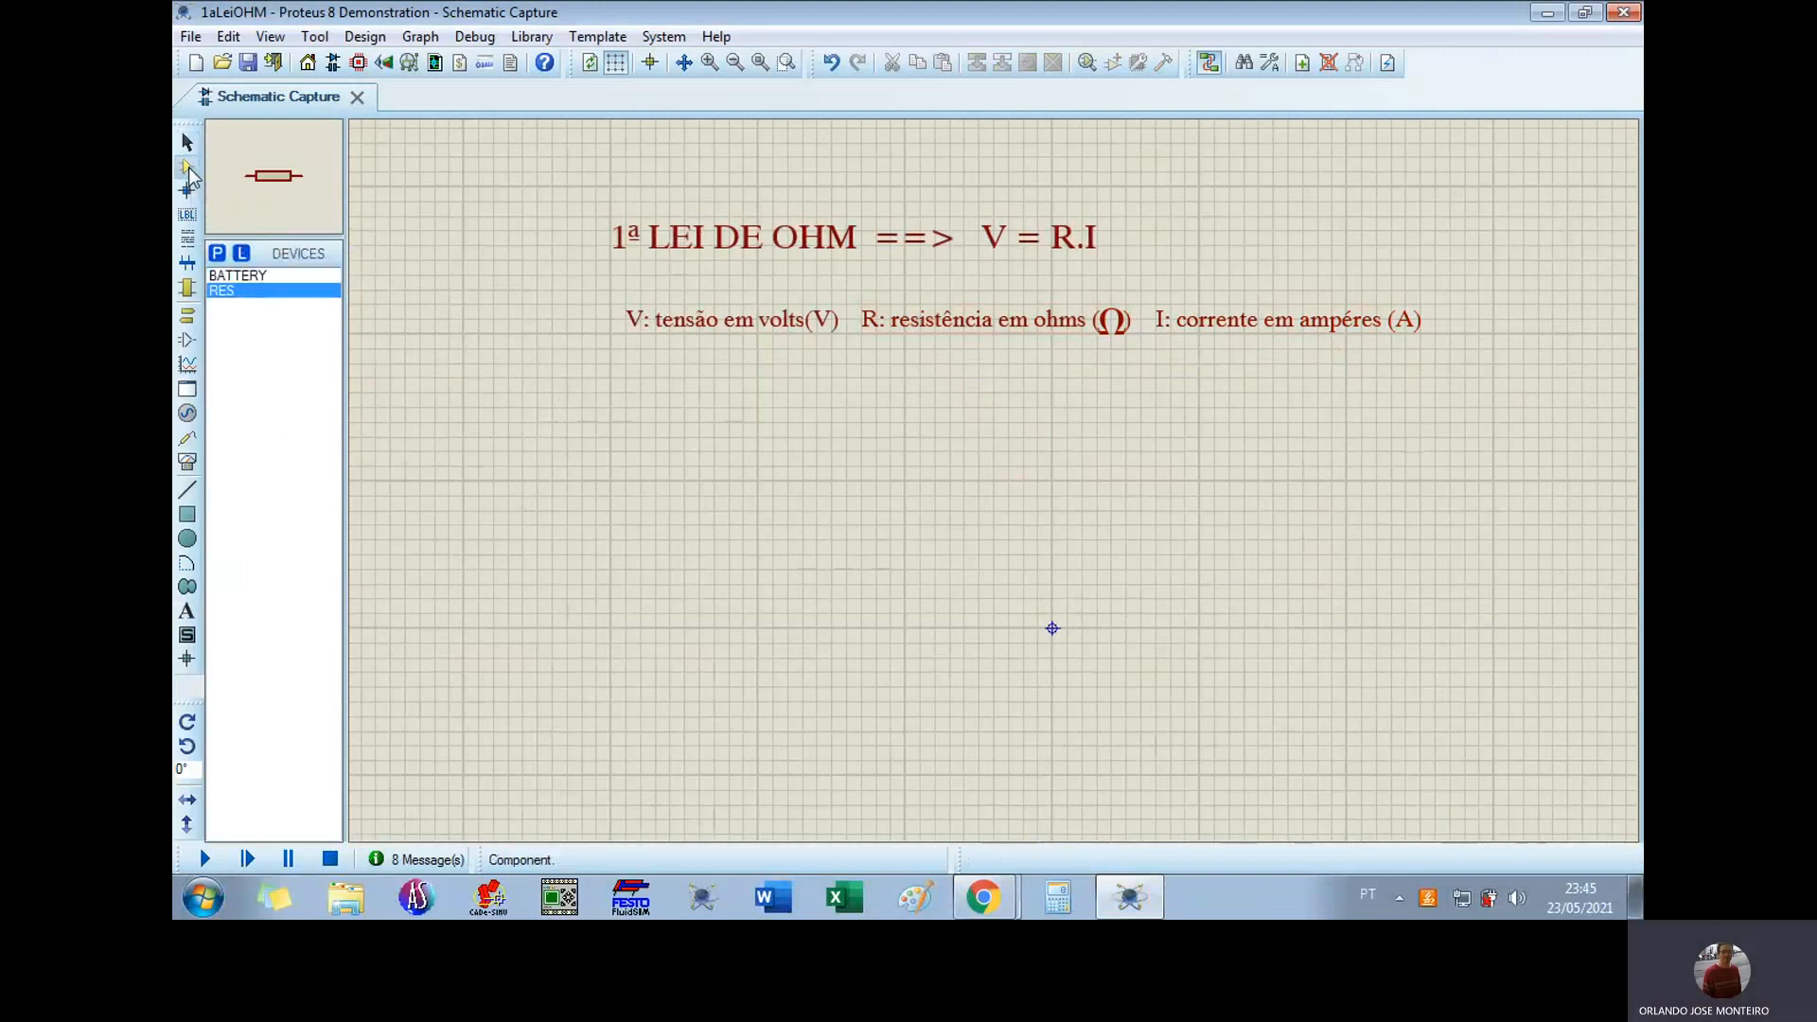
pyautogui.click(239, 275)
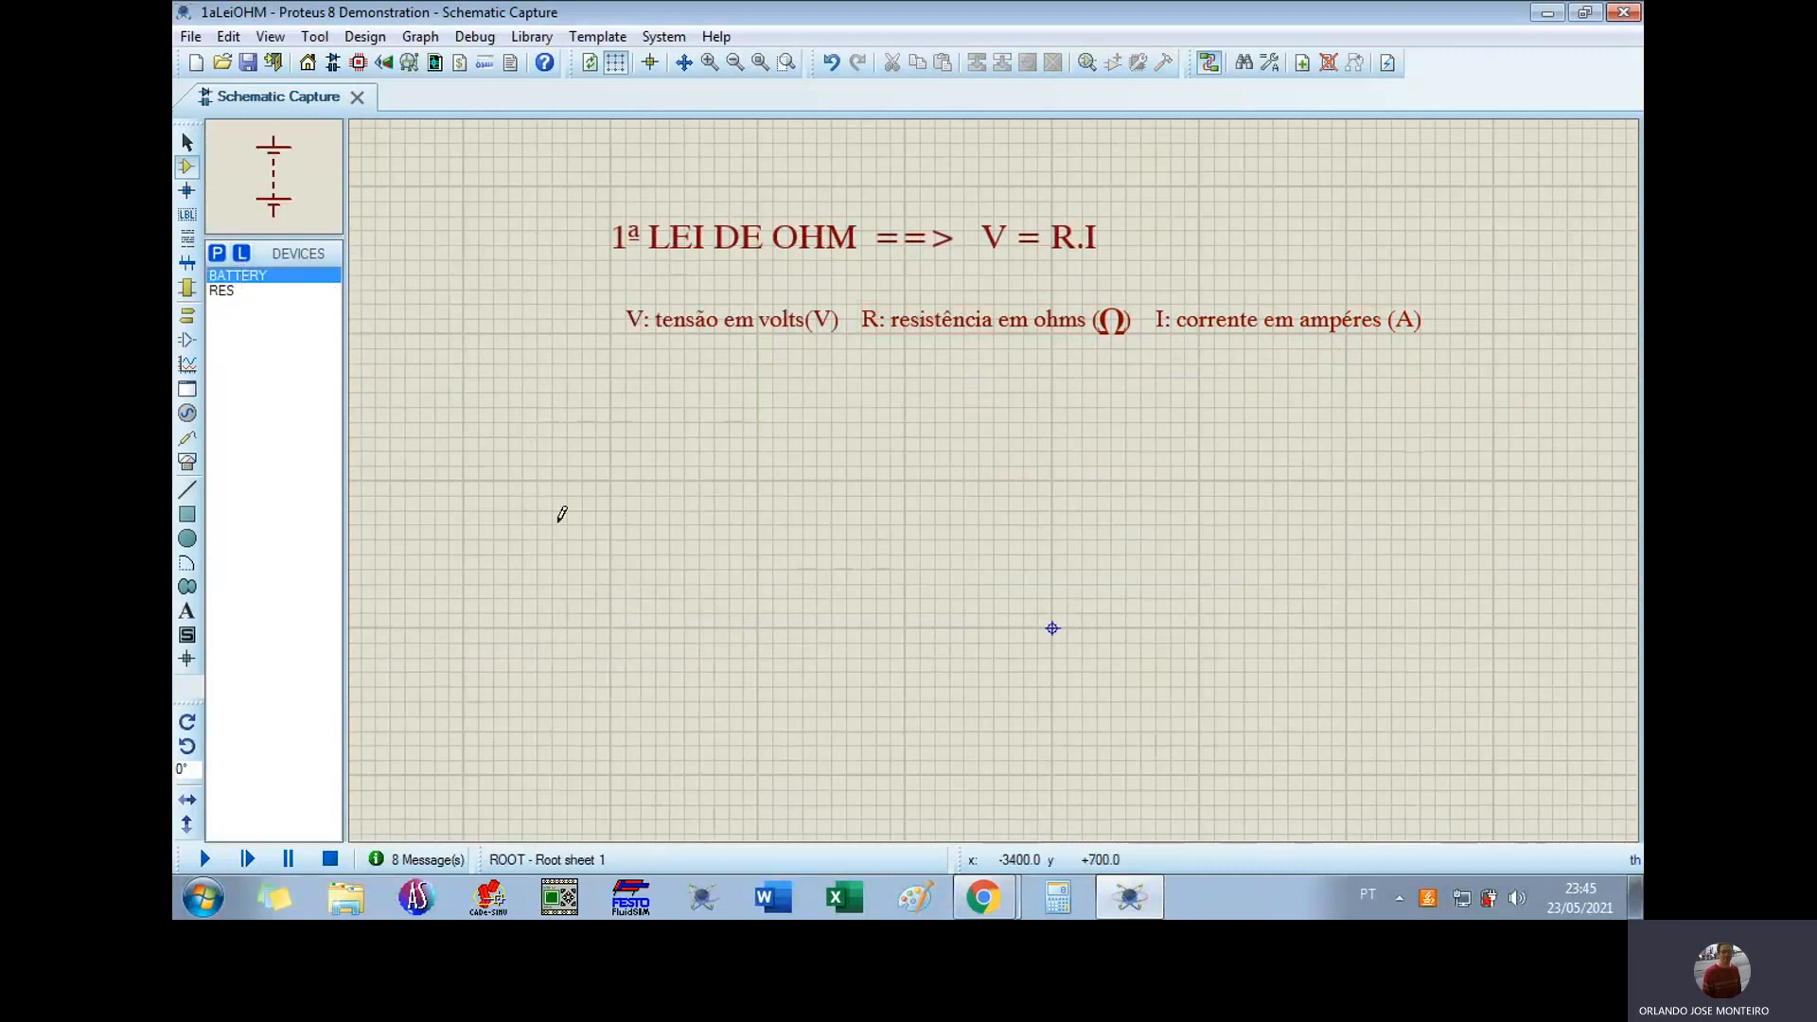
pyautogui.click(617, 506)
pyautogui.click(615, 510)
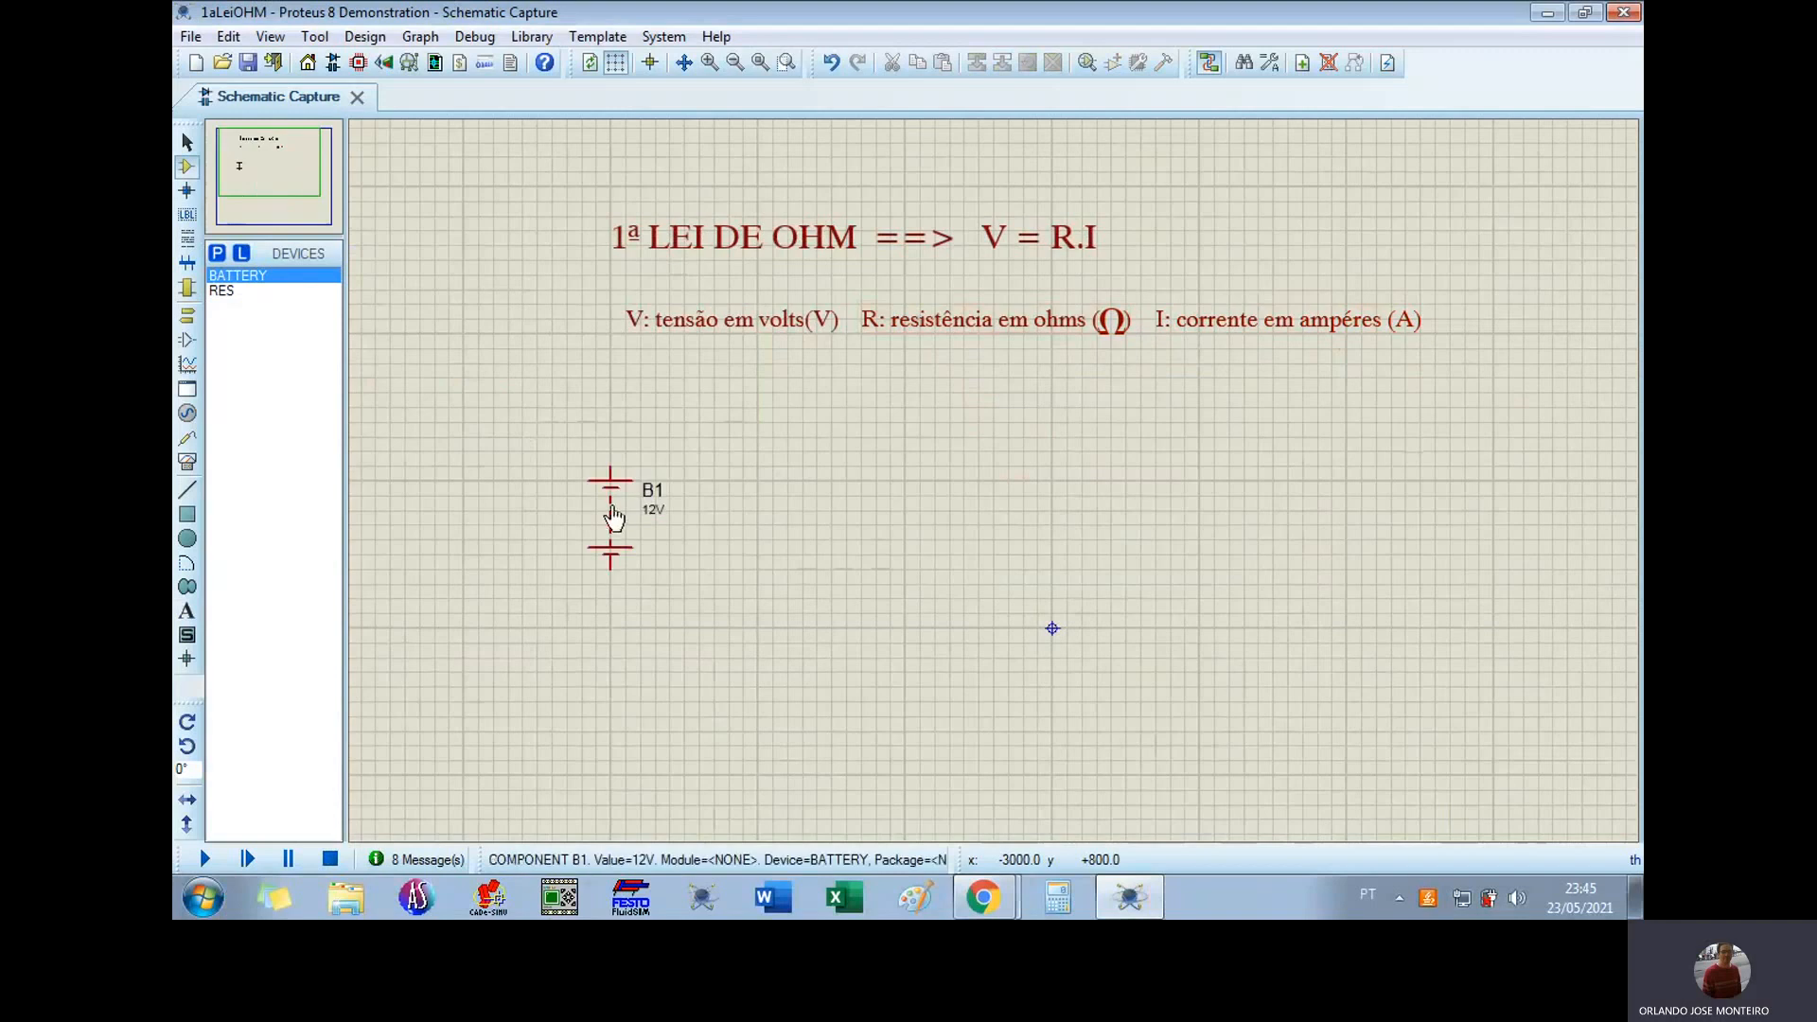
# Step: Place a RES resistor to the right of the battery and rotate it clockwise so it stands vertically
pyautogui.click(221, 293)
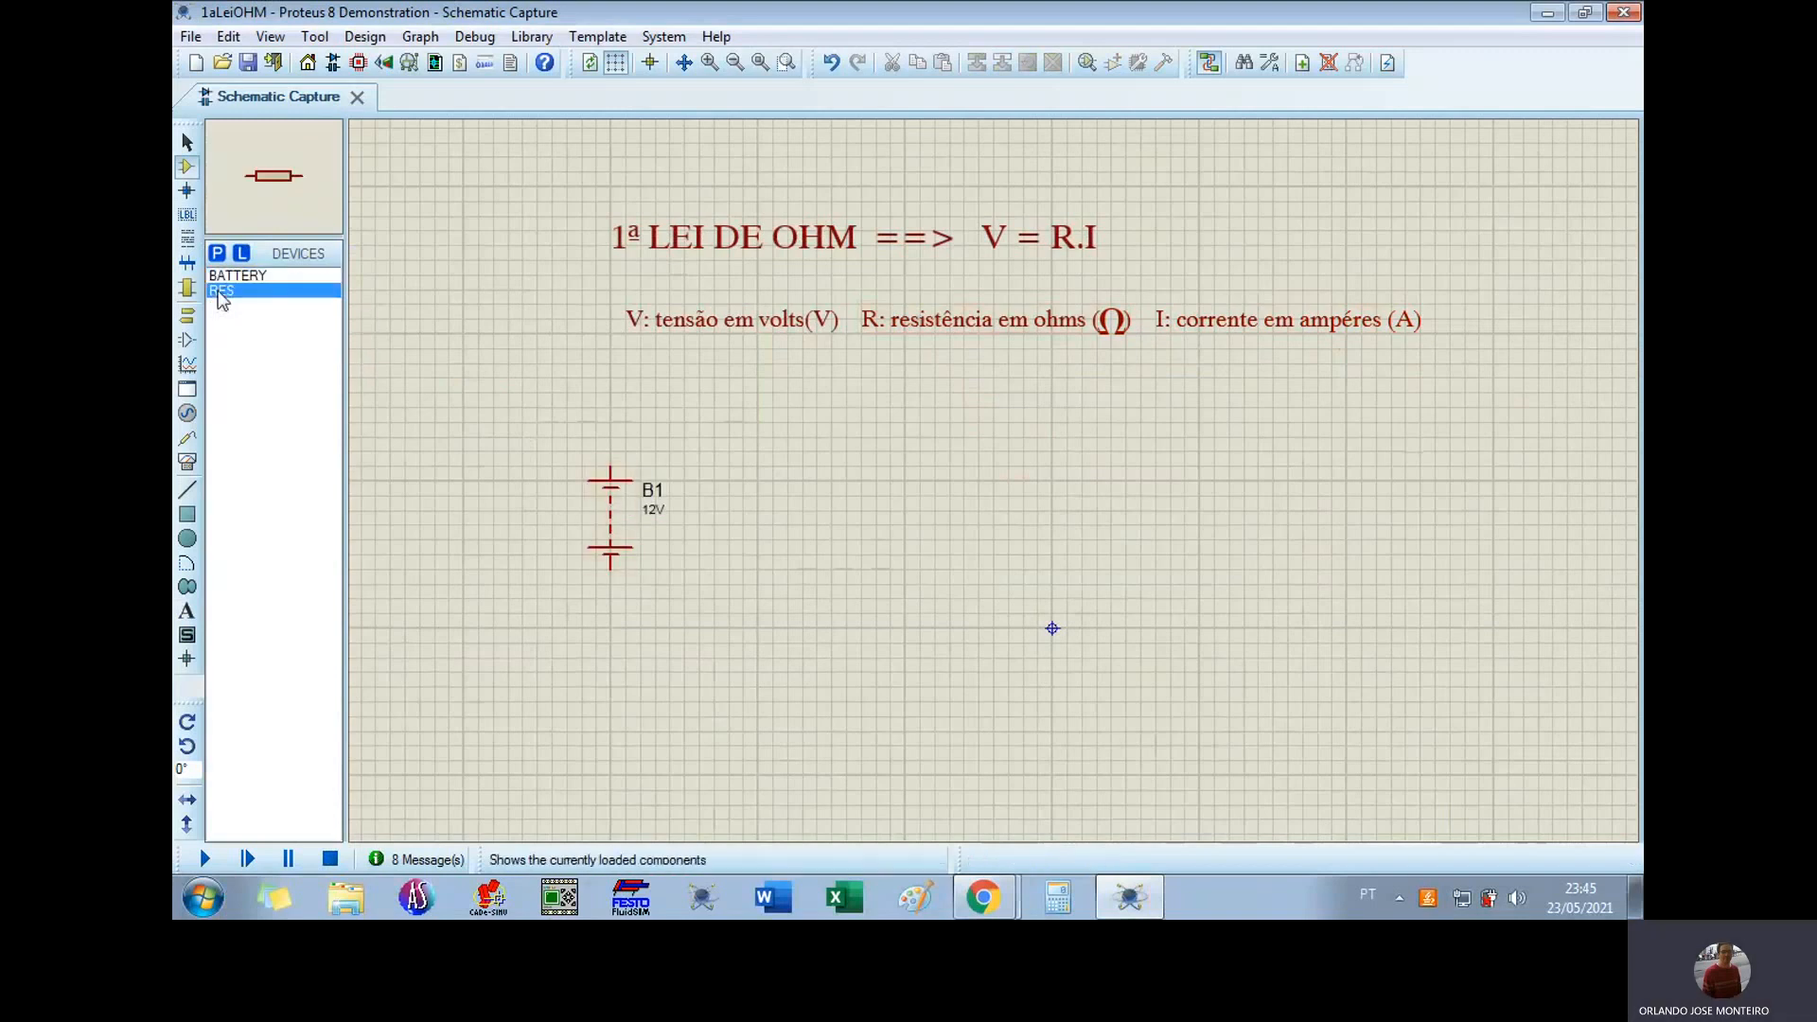
pyautogui.click(892, 511)
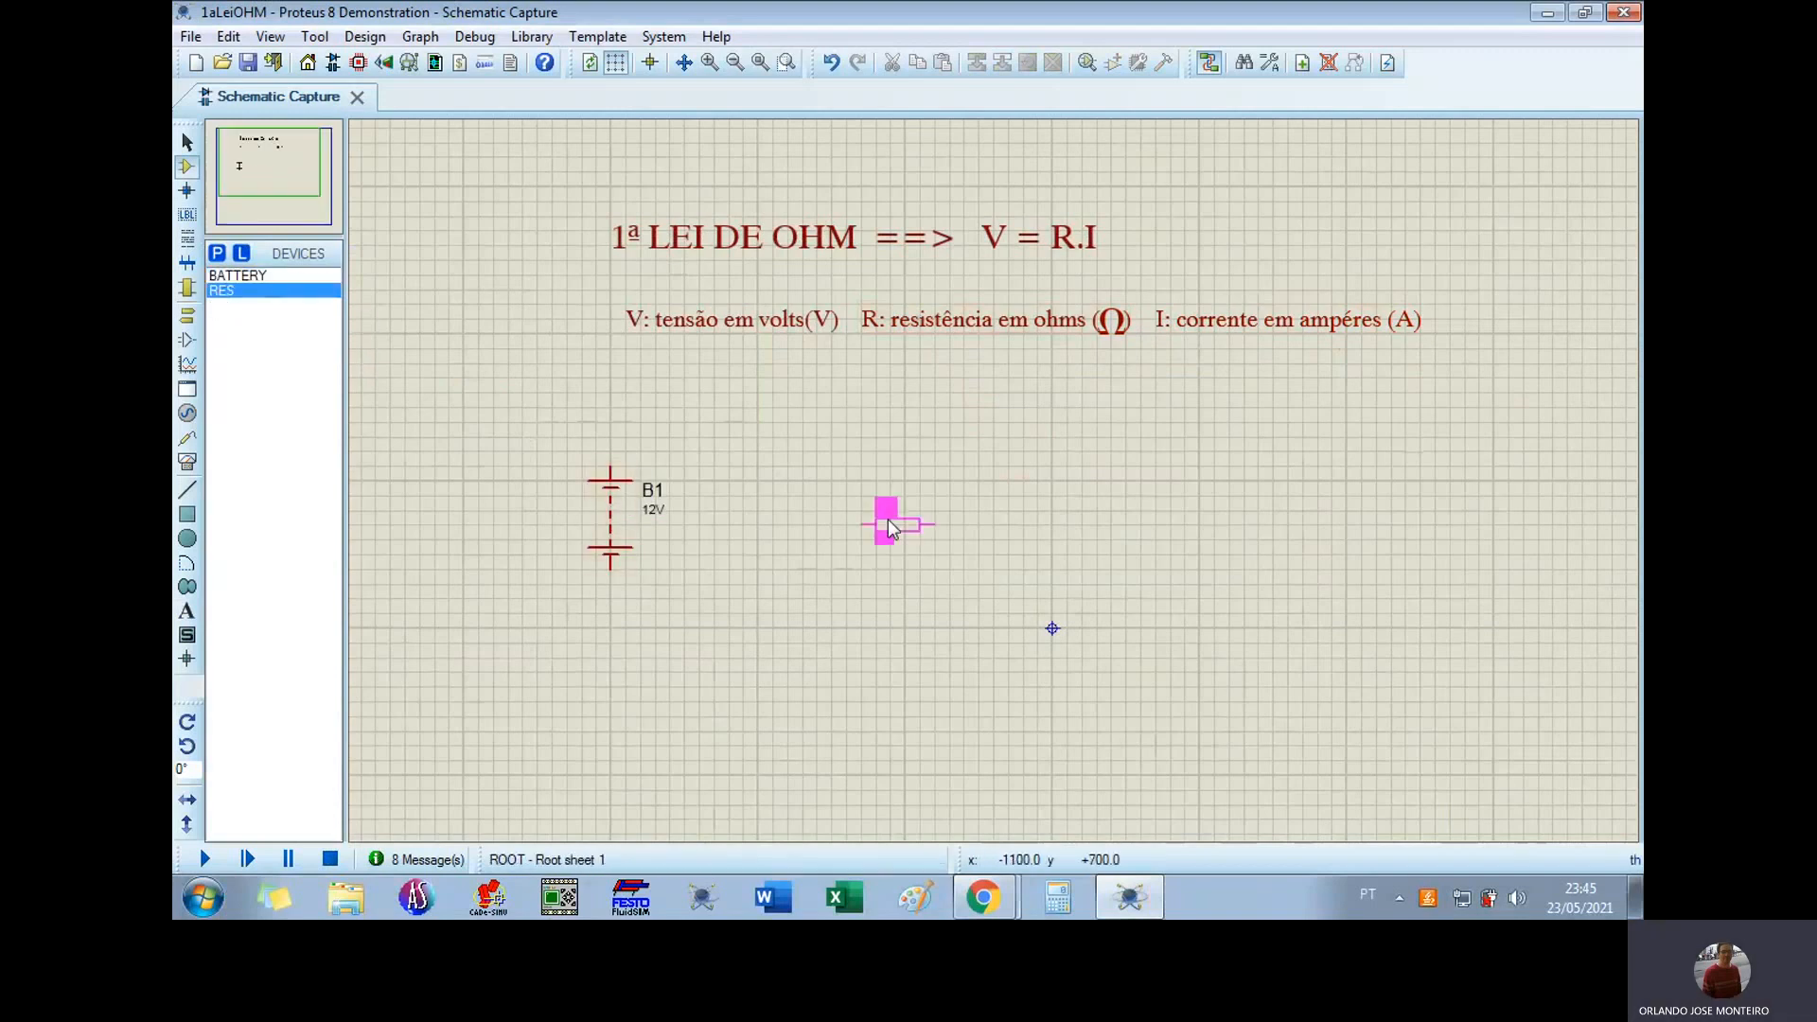
pyautogui.click(893, 522)
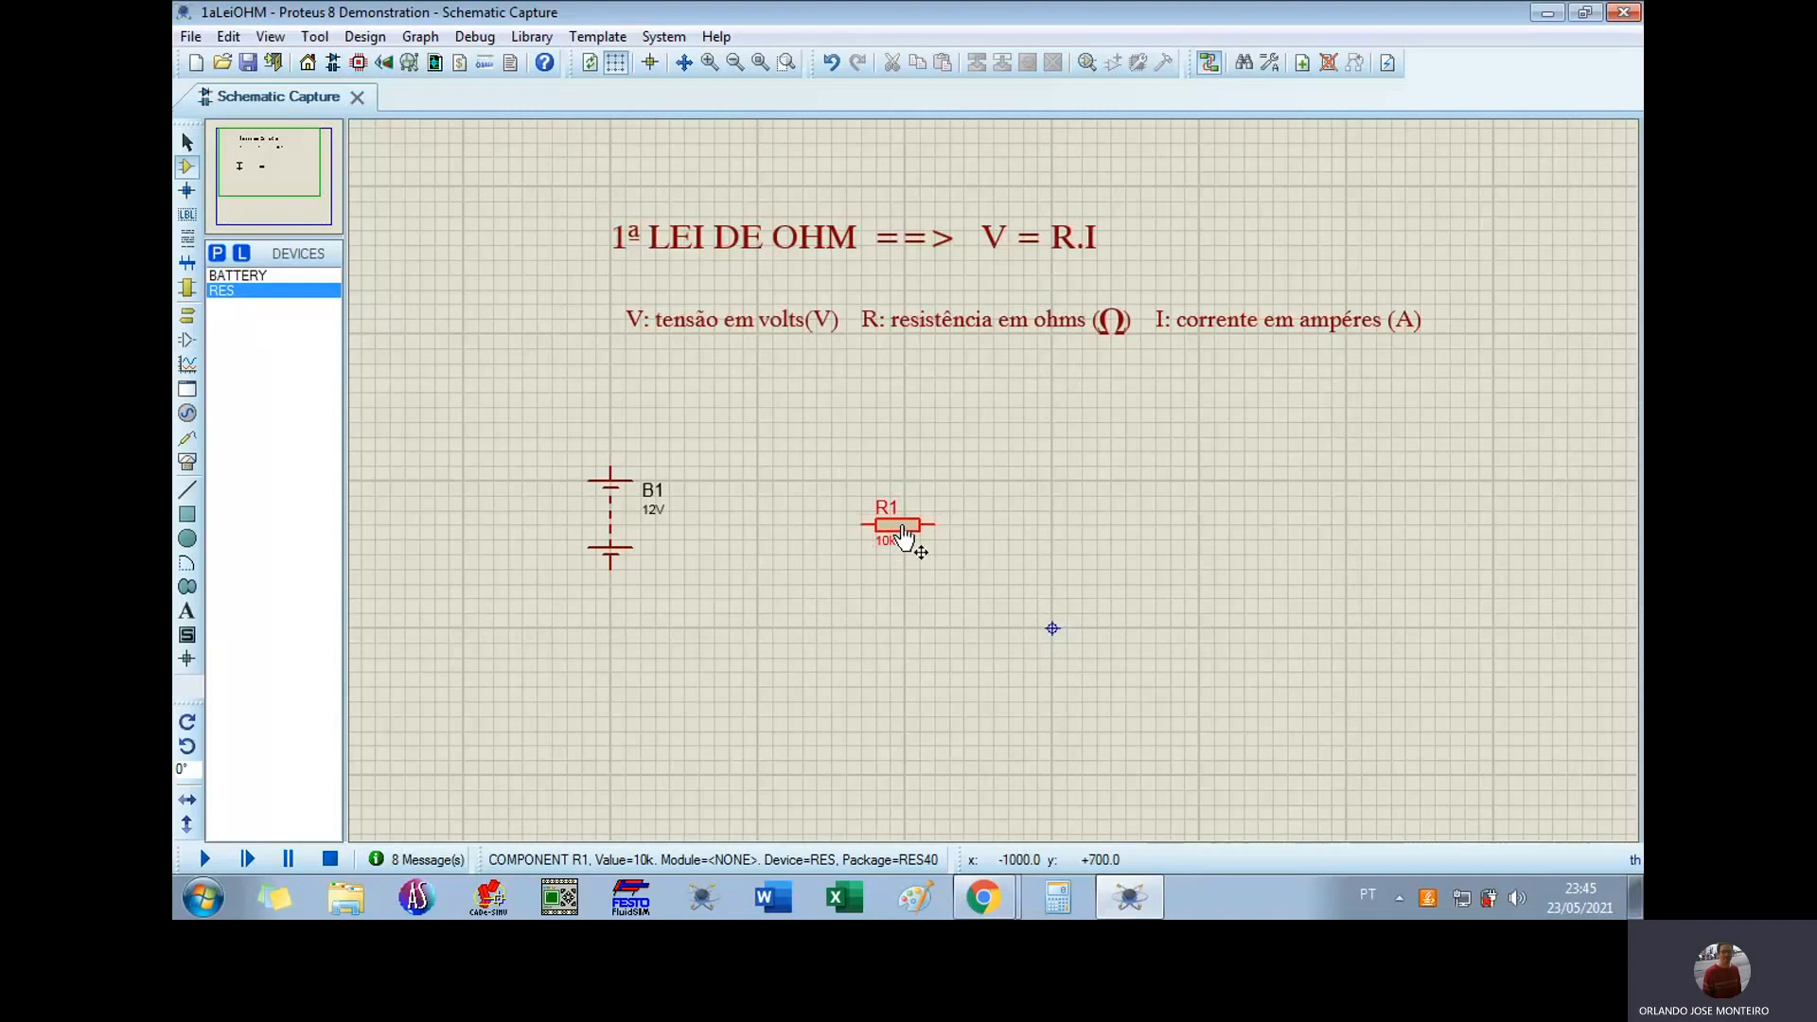
pyautogui.rightClick(902, 536)
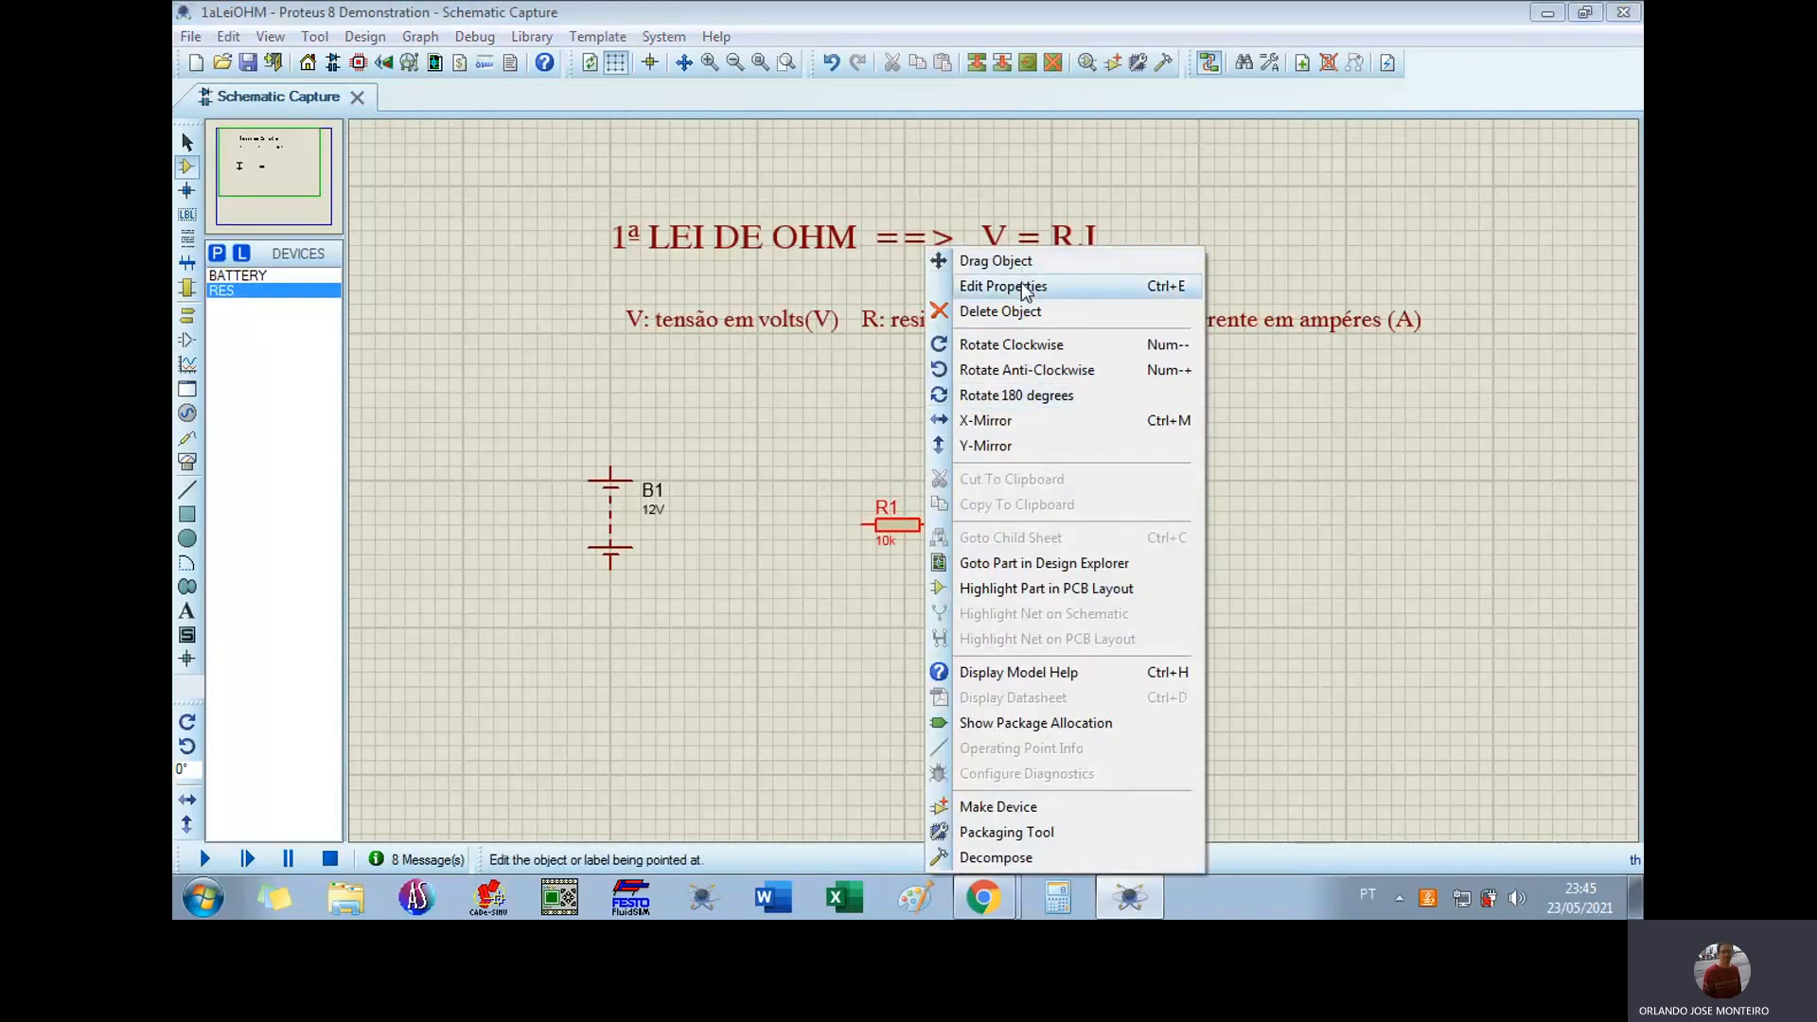
pyautogui.click(1011, 345)
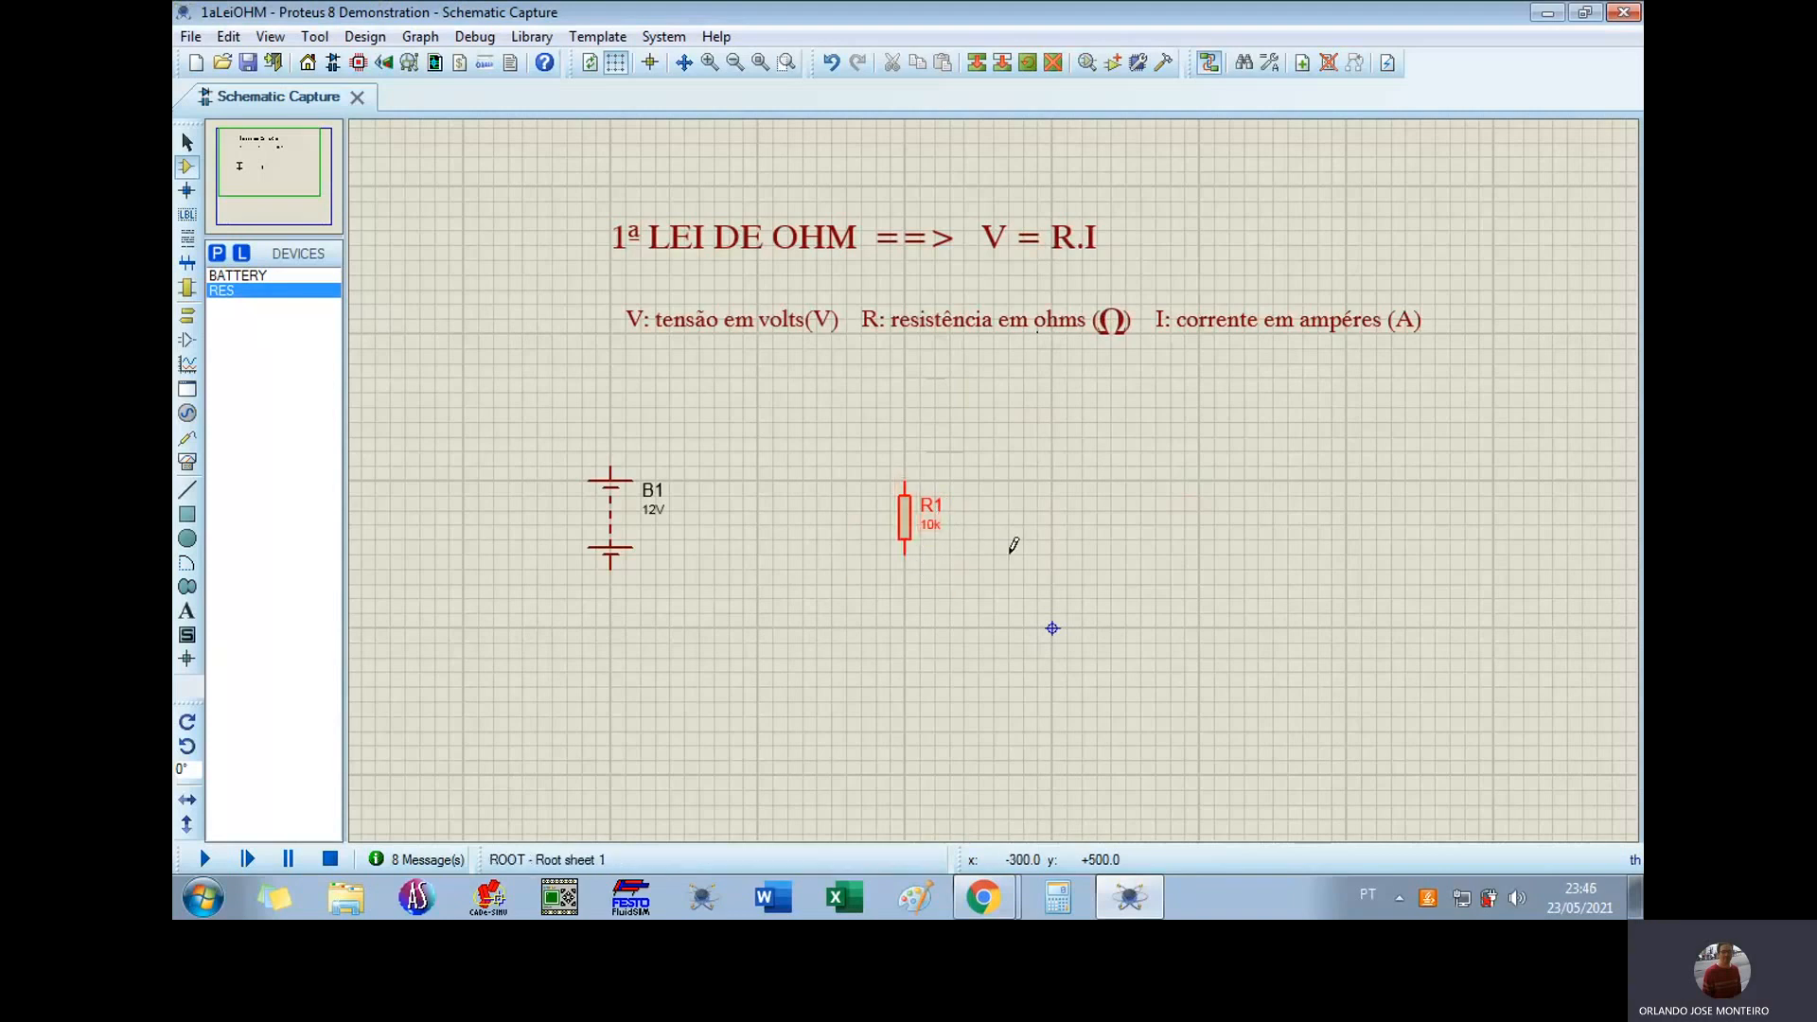
# Step: Set the resistance of resistor R1 to 10 in its properties
pyautogui.rightClick(915, 541)
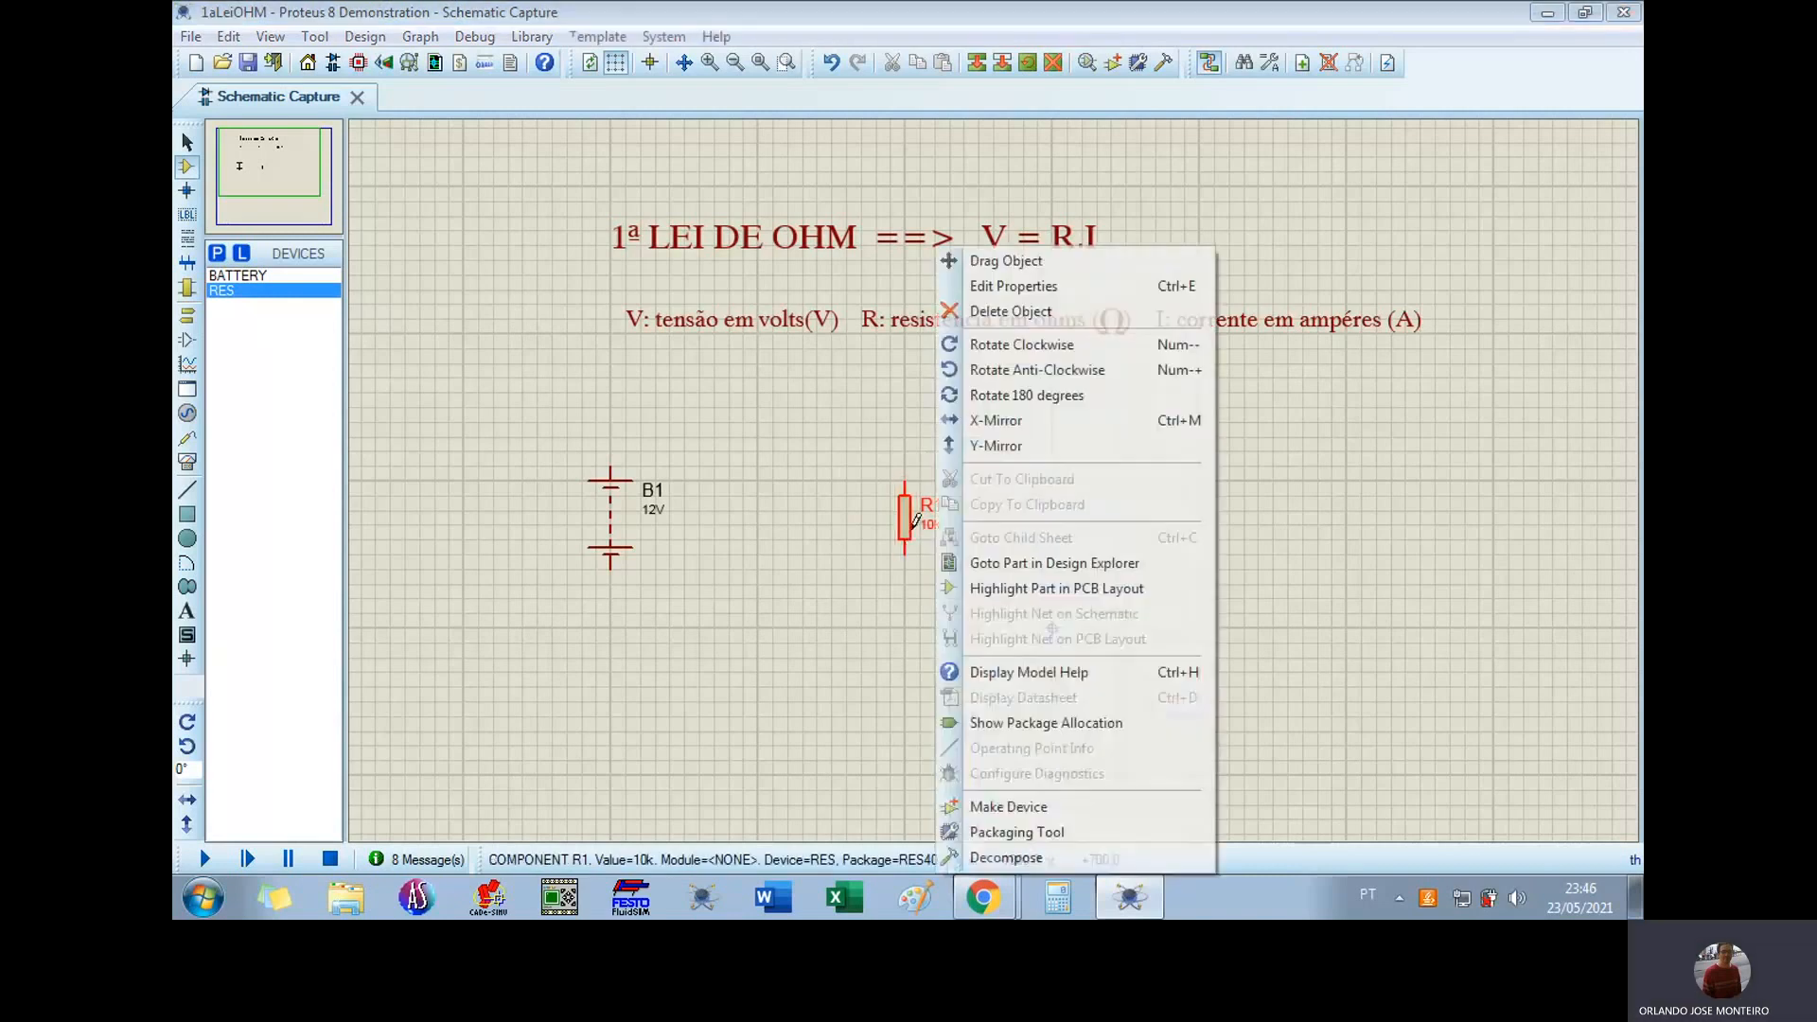
pyautogui.click(1026, 287)
pyautogui.click(807, 296)
pyautogui.press('BackSpace')
pyautogui.click(1109, 269)
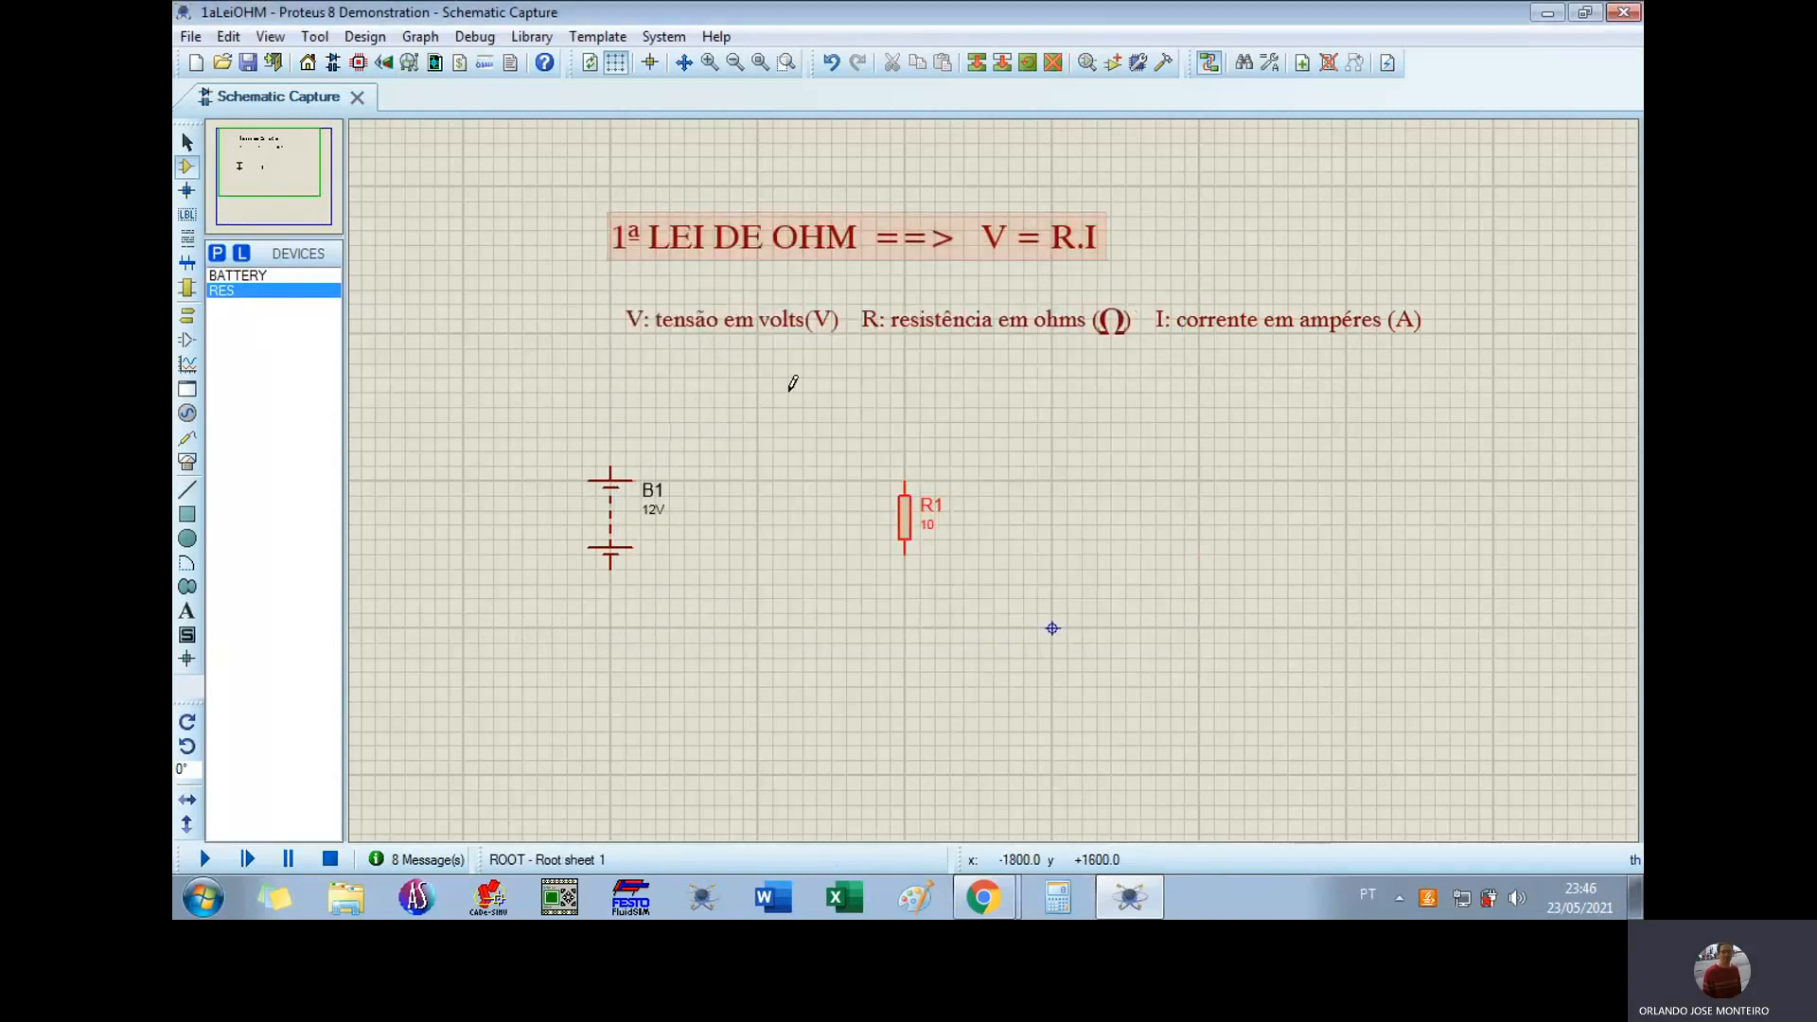
# Step: Wire the battery's upper and lower terminals to the matching ends of R1 in a rectangular loop, leaving nothing selected
pyautogui.click(611, 464)
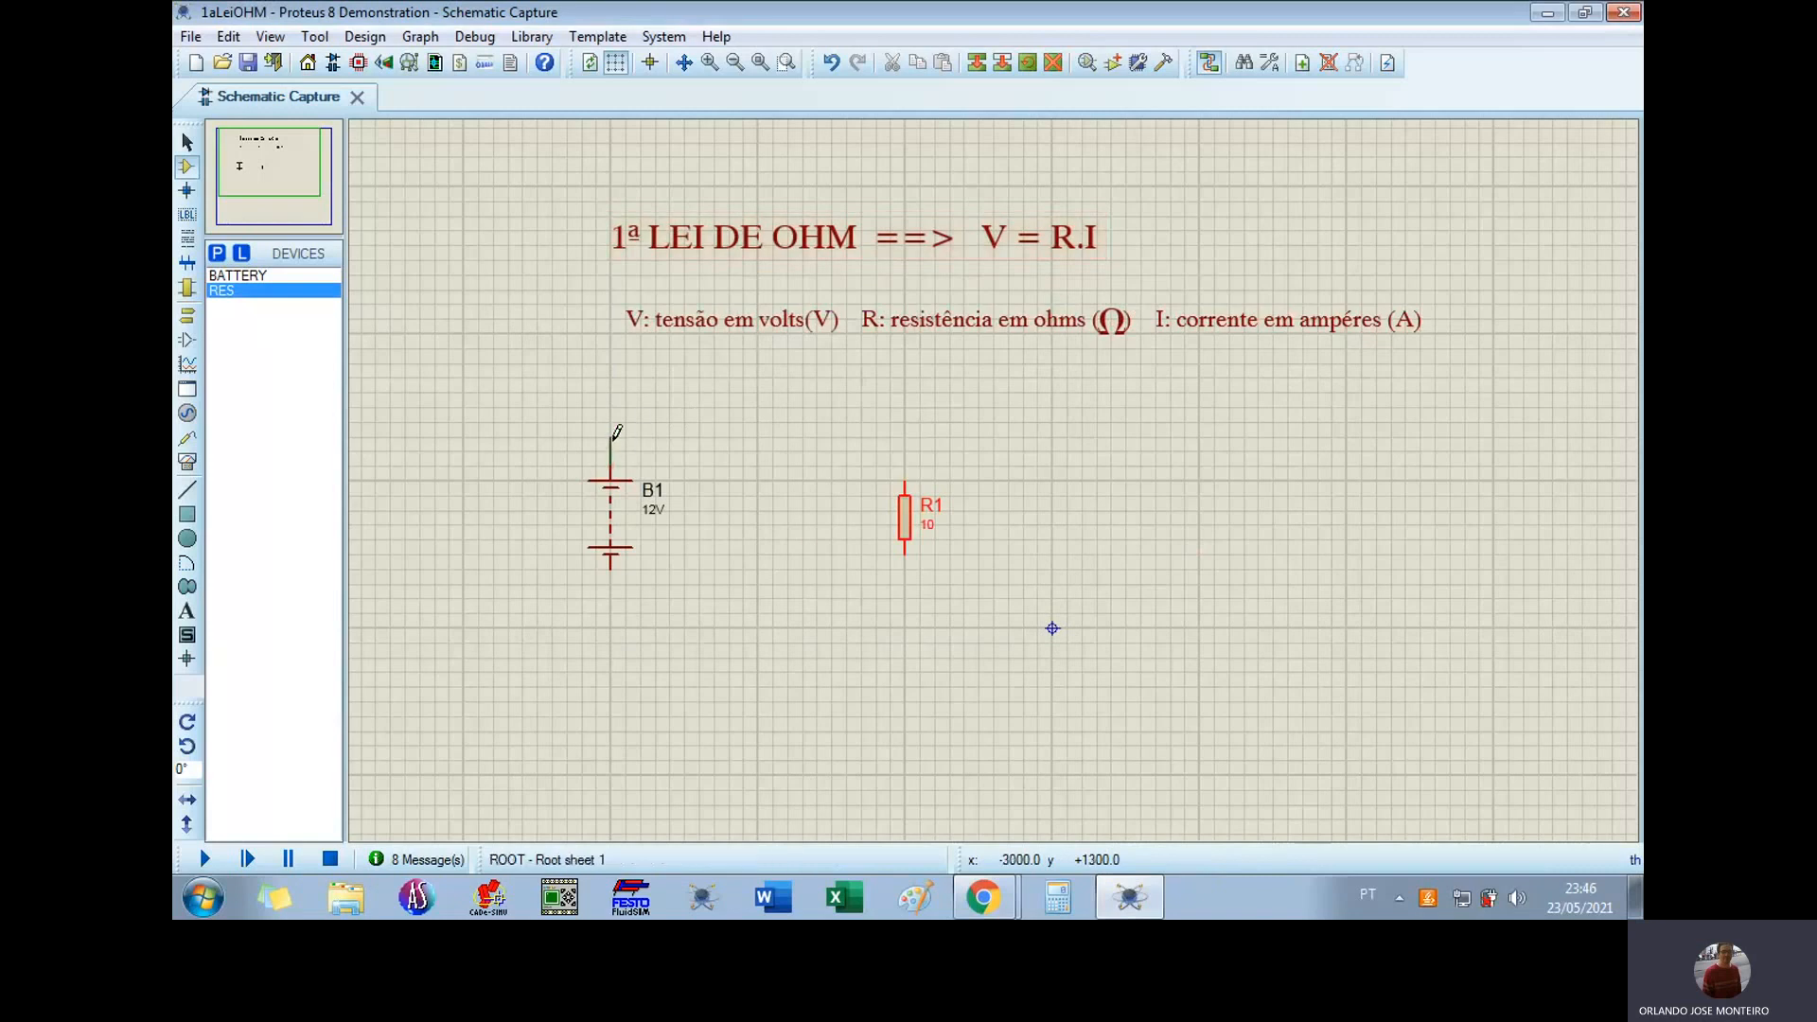
pyautogui.click(907, 438)
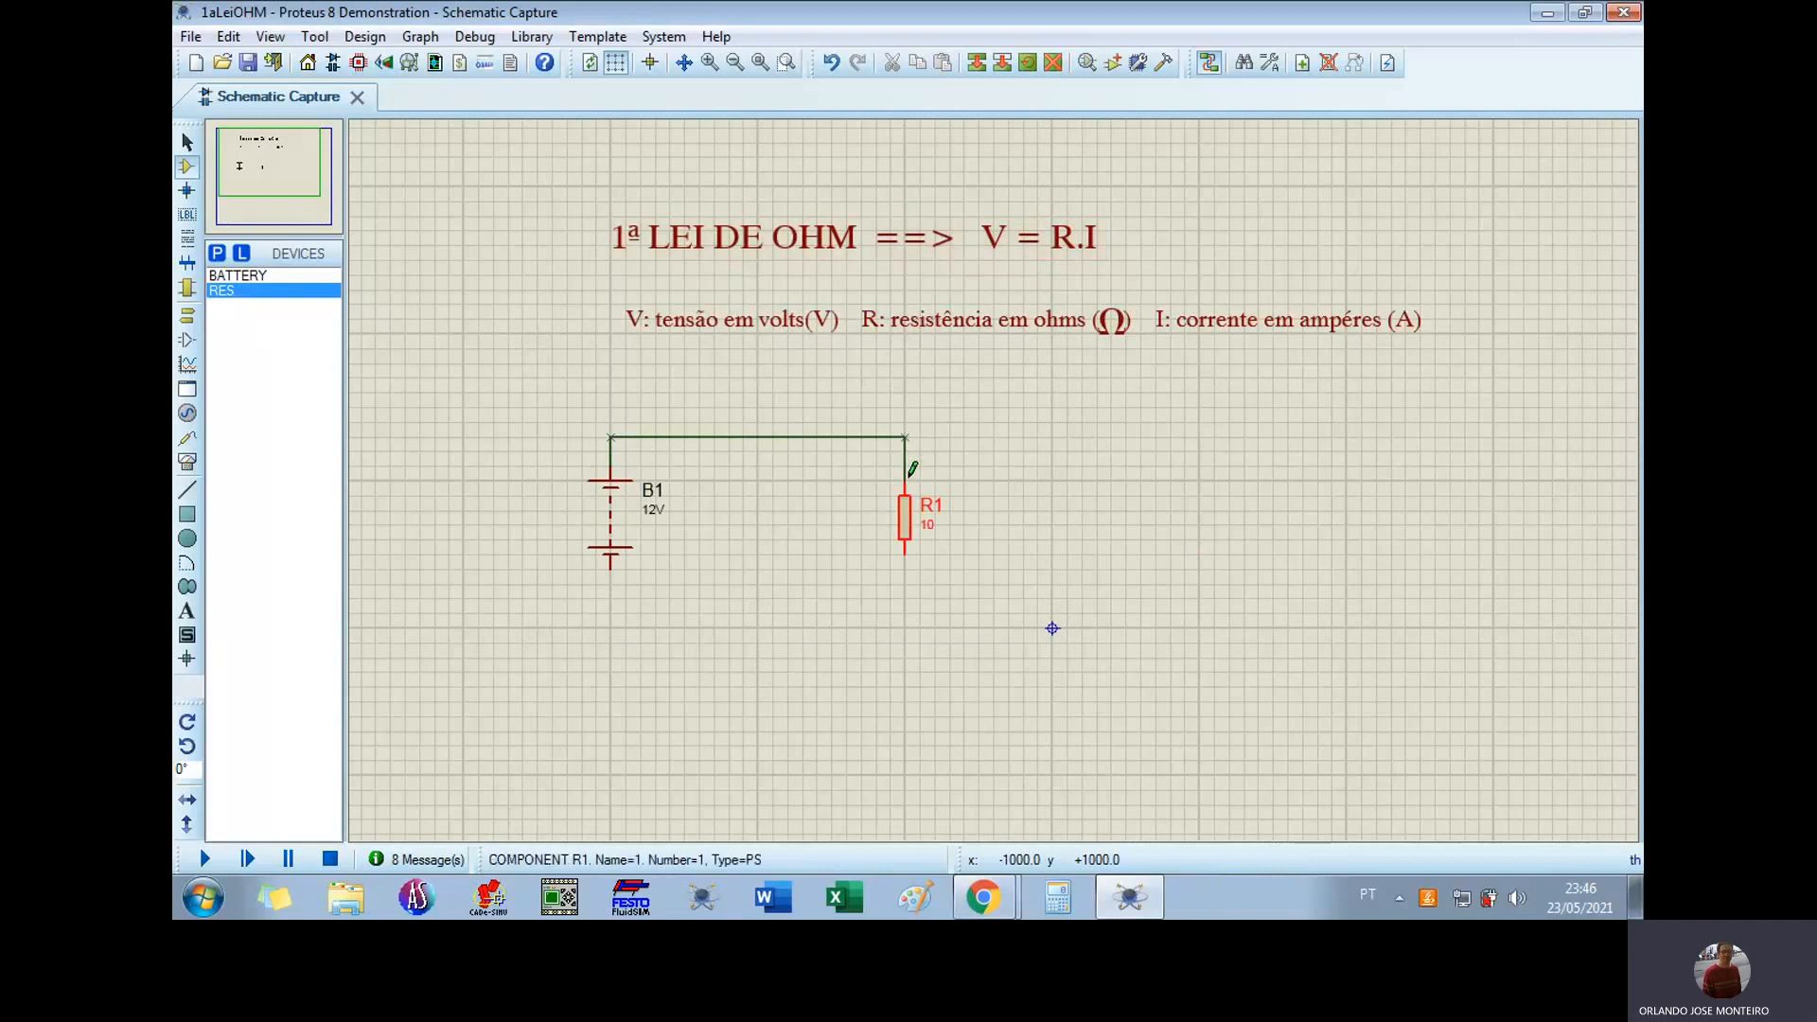
pyautogui.click(909, 474)
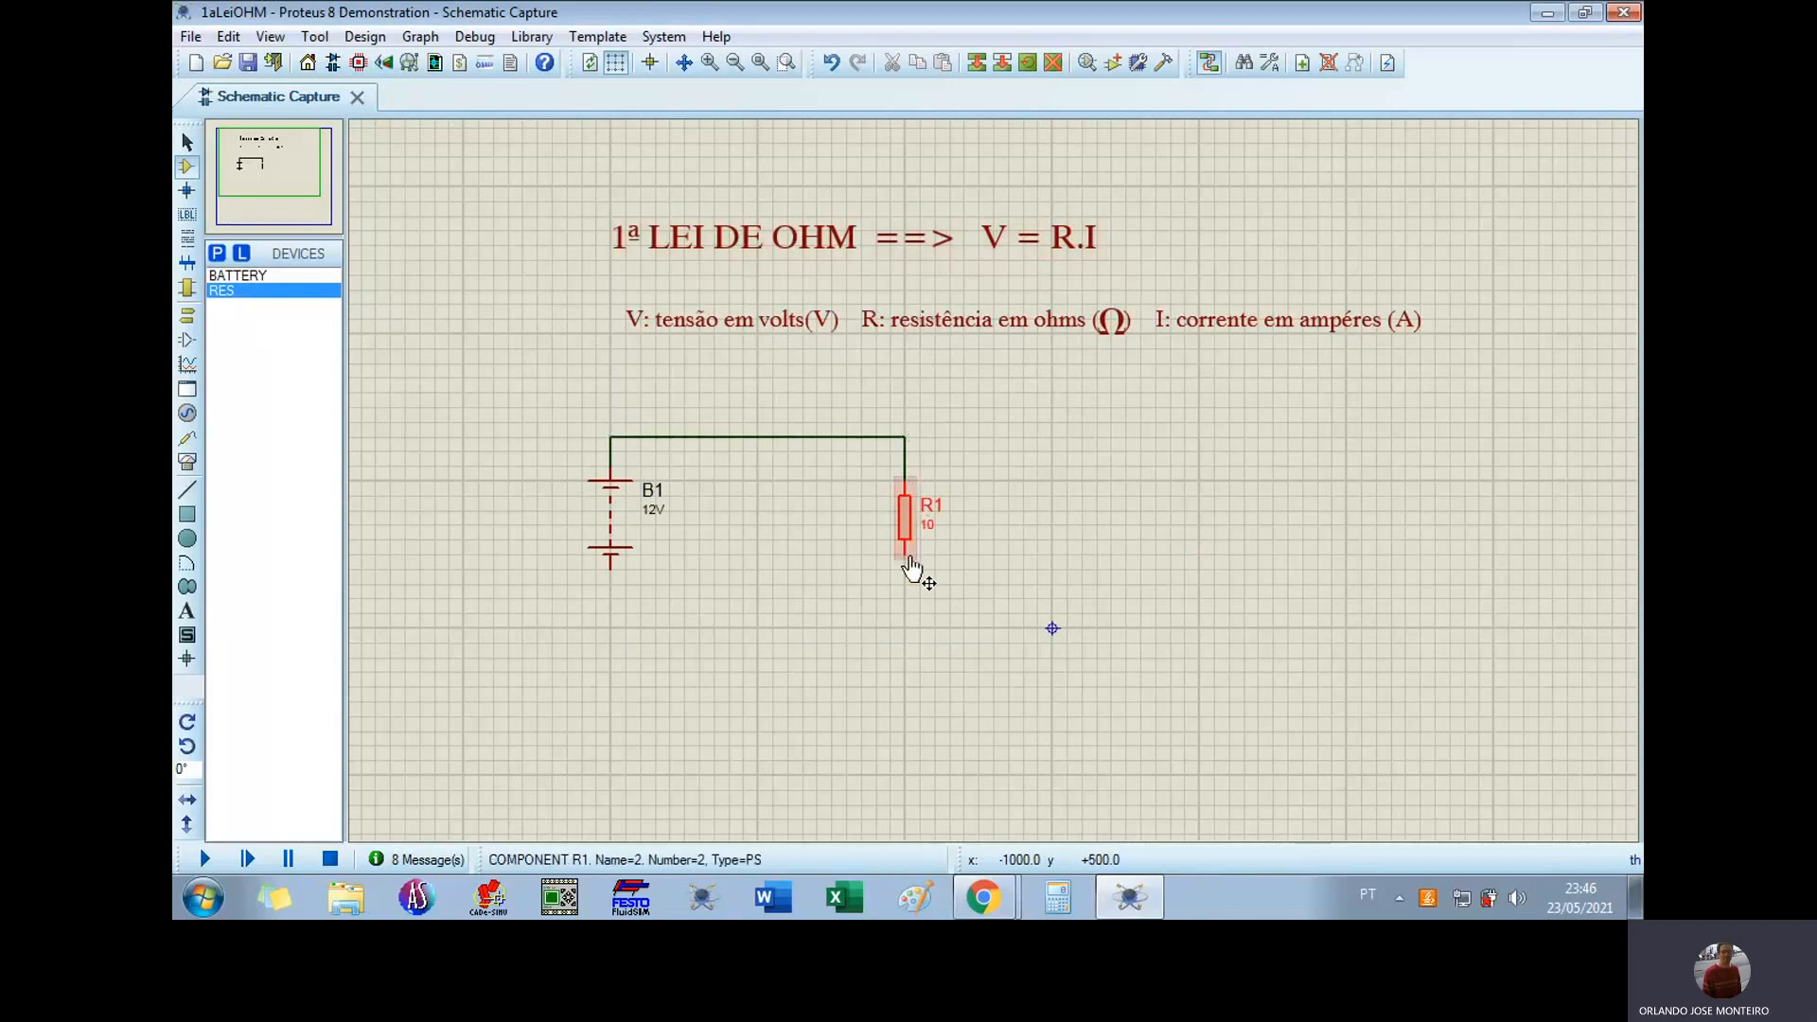
pyautogui.click(611, 562)
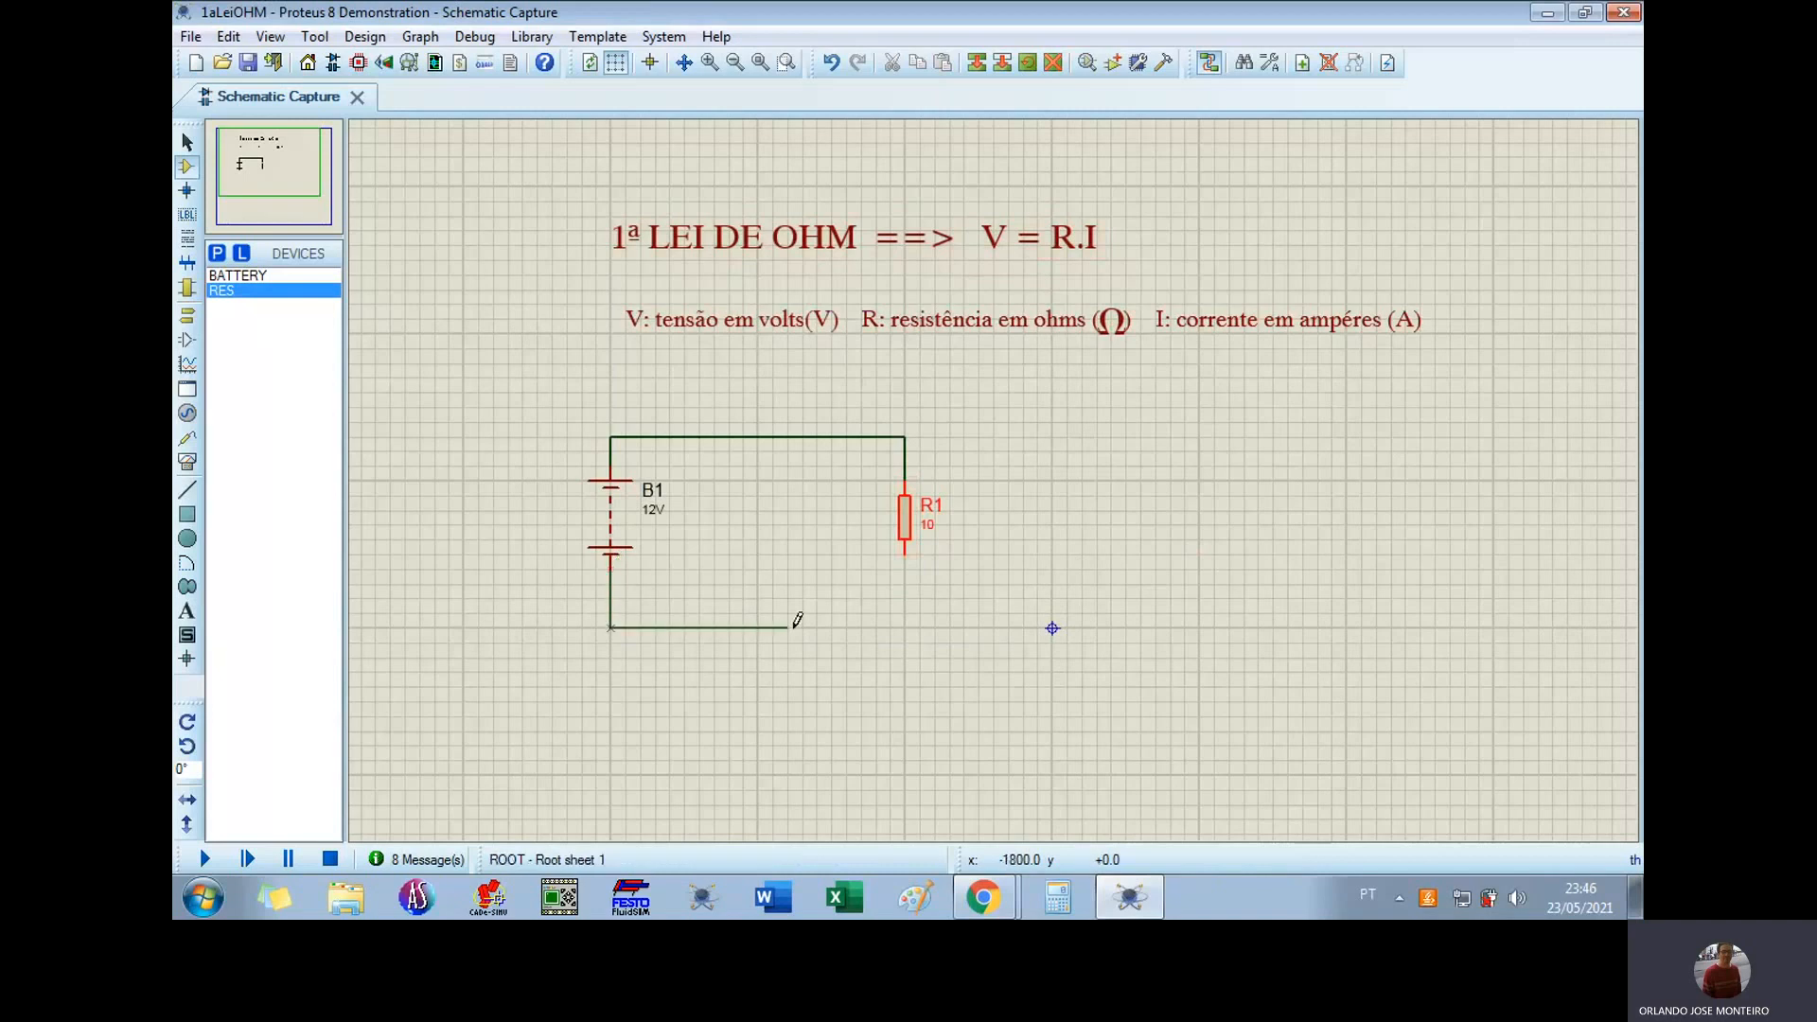
pyautogui.click(908, 626)
pyautogui.click(913, 555)
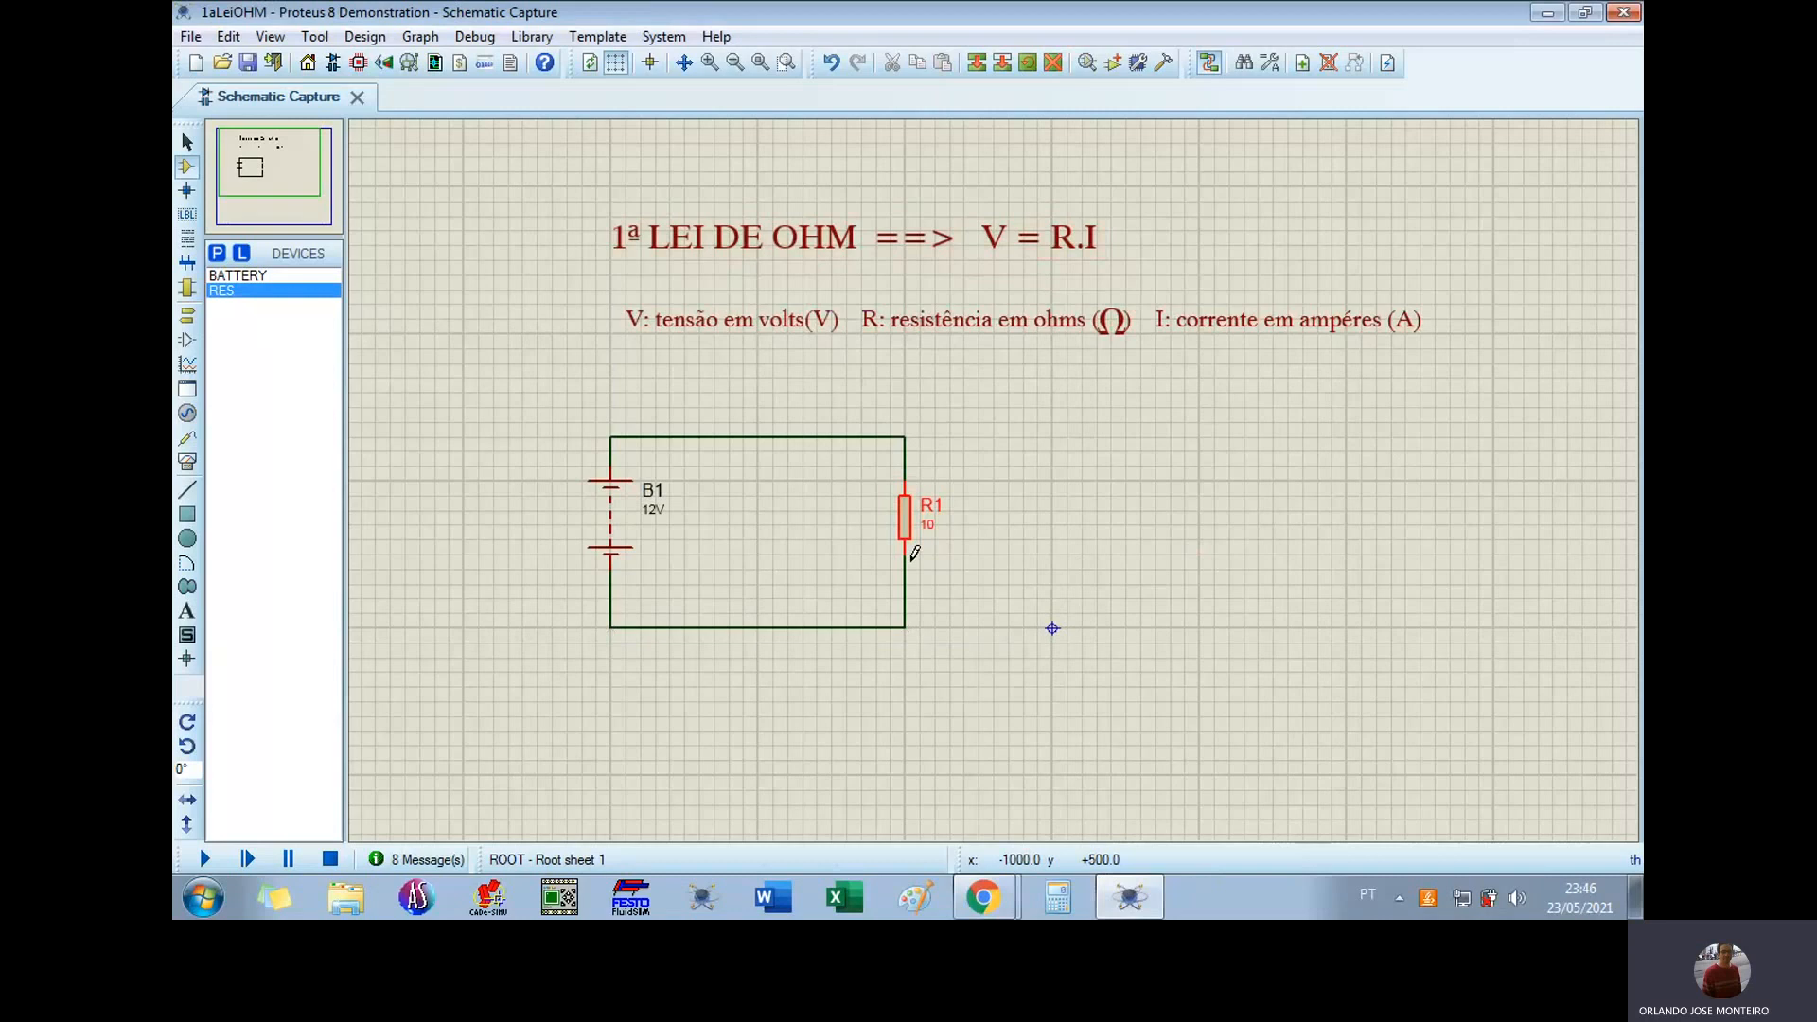
pyautogui.doubleClick(906, 559)
pyautogui.press('Escape')
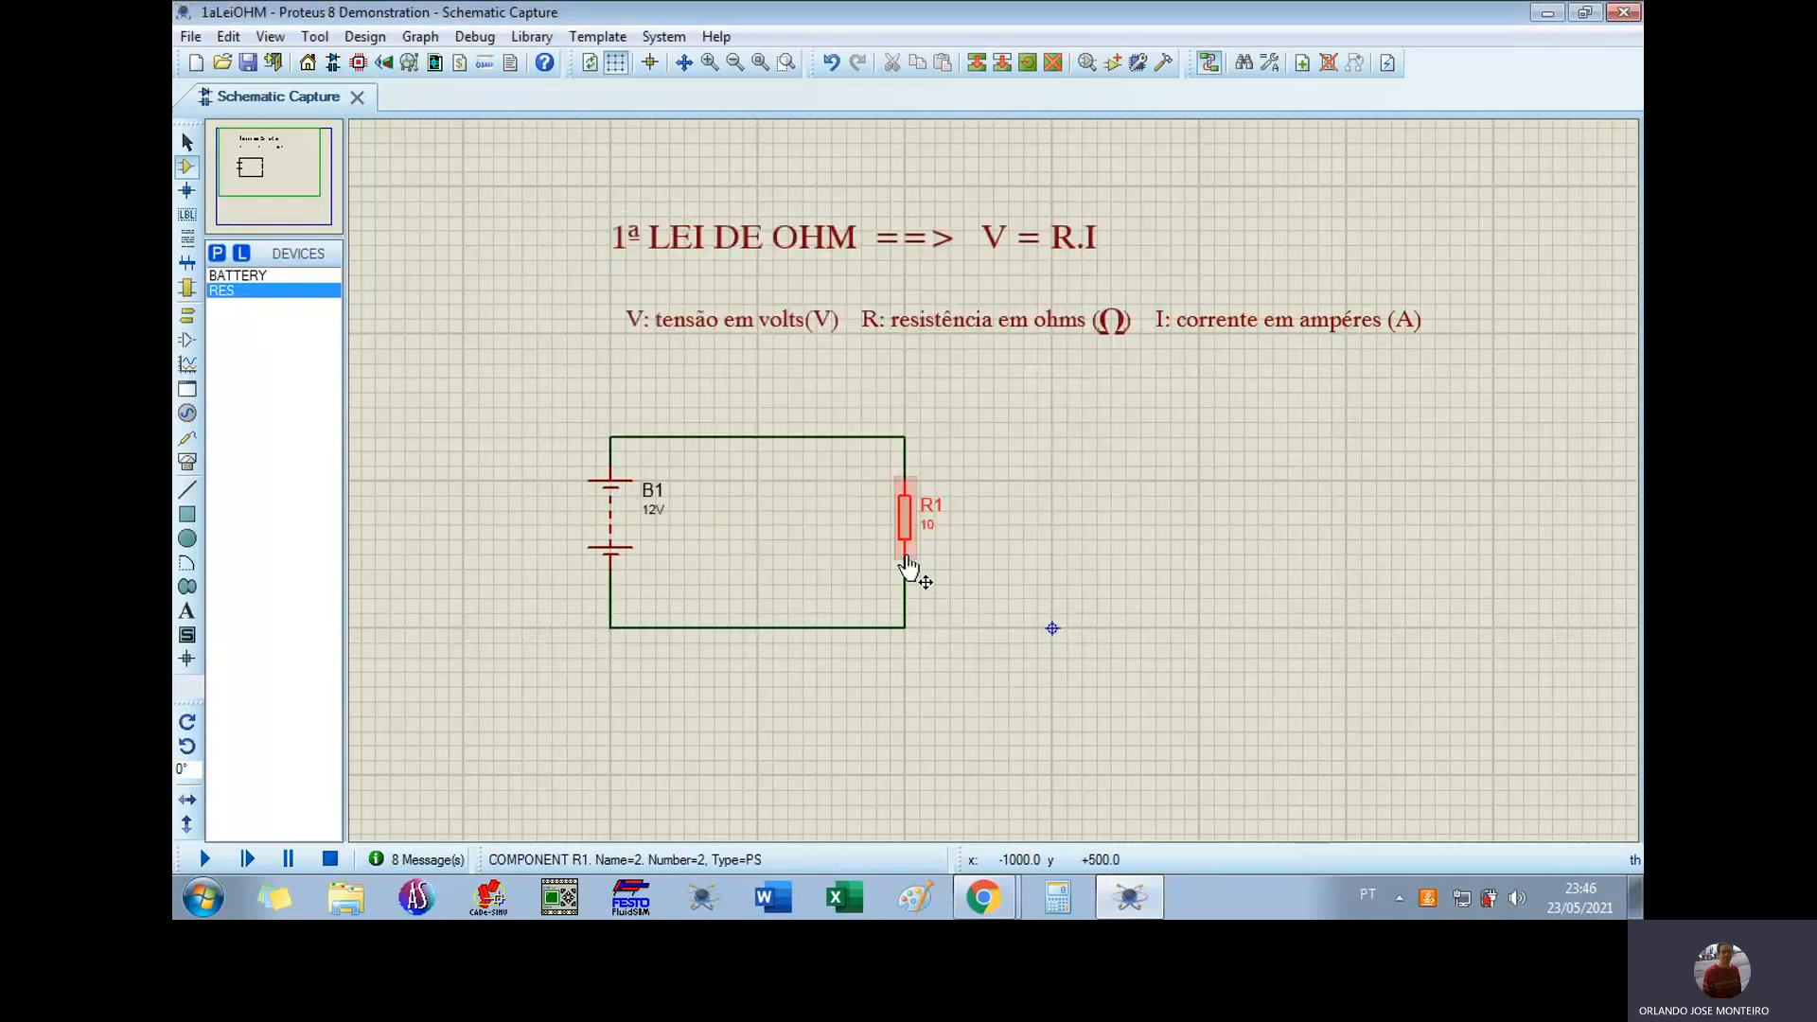
pyautogui.click(1006, 568)
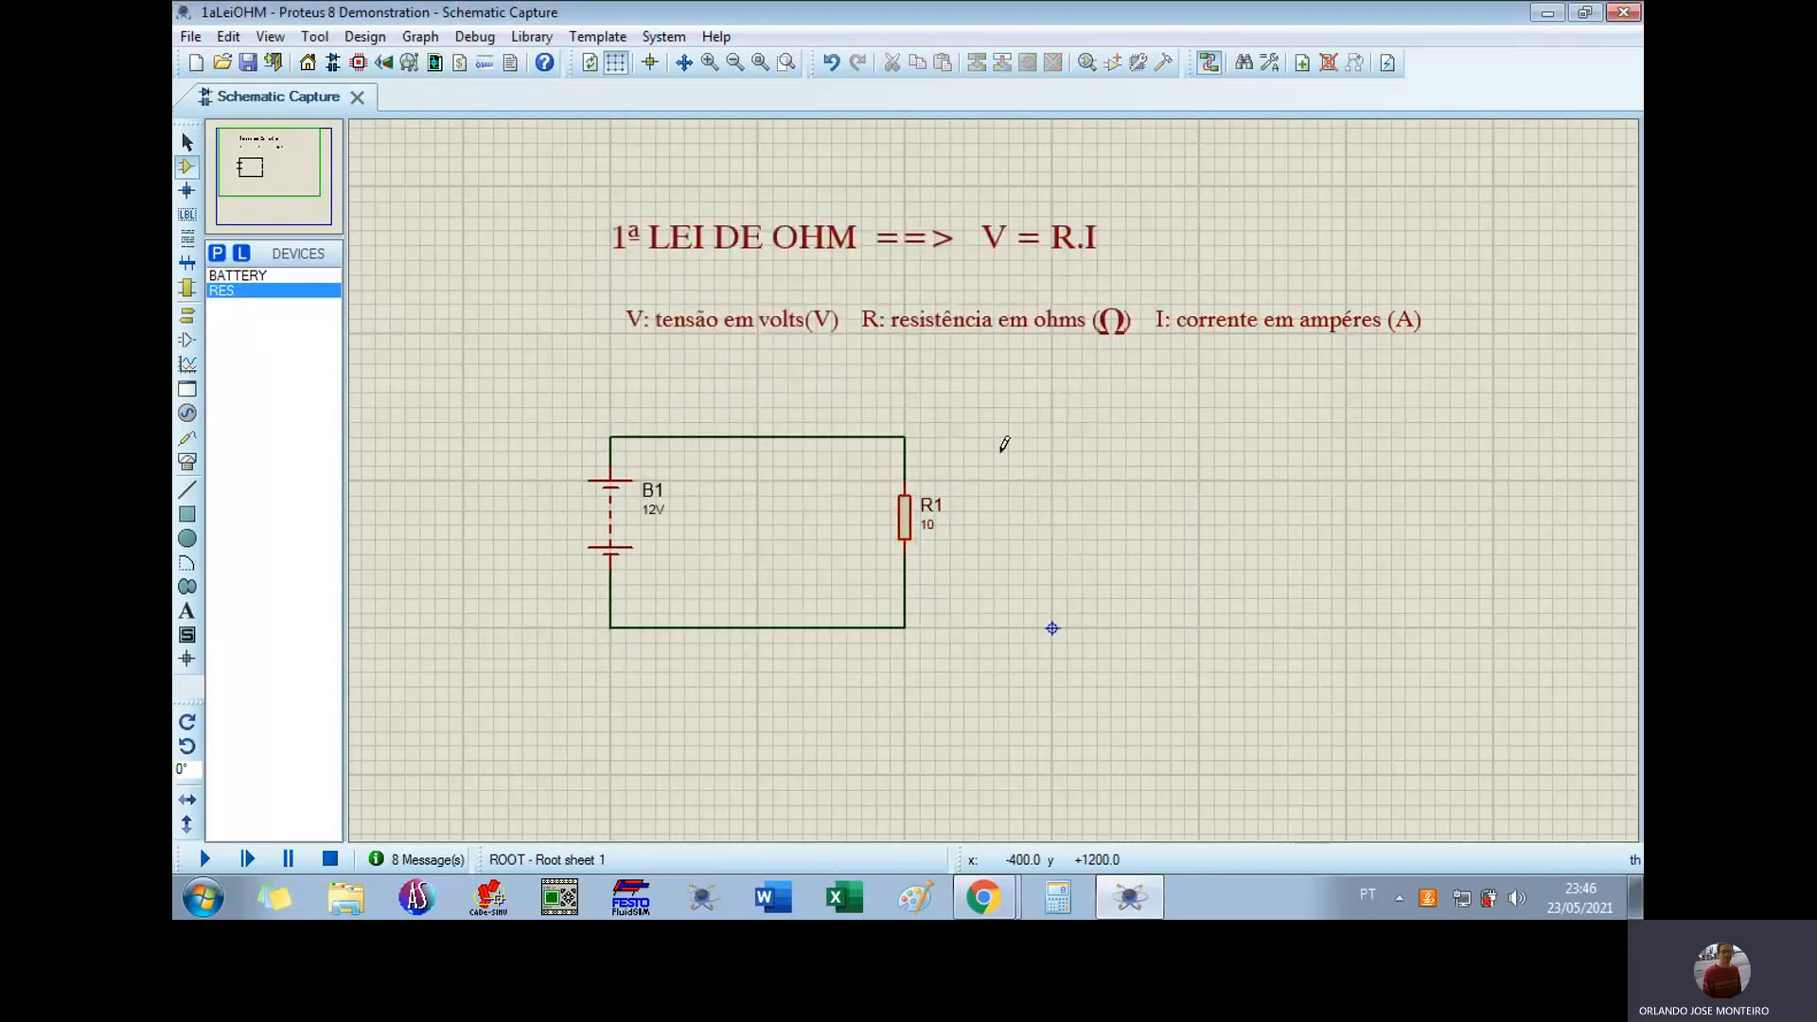
# Step: Move the whole battery-resistor circuit up and to the right, centring it beneath the definitions, and deselect it
pyautogui.click(188, 142)
pyautogui.moveTo(537, 407); pyautogui.dragTo(1008, 671)
pyautogui.moveTo(938, 614); pyautogui.dragTo(1100, 585)
pyautogui.click(1294, 588)
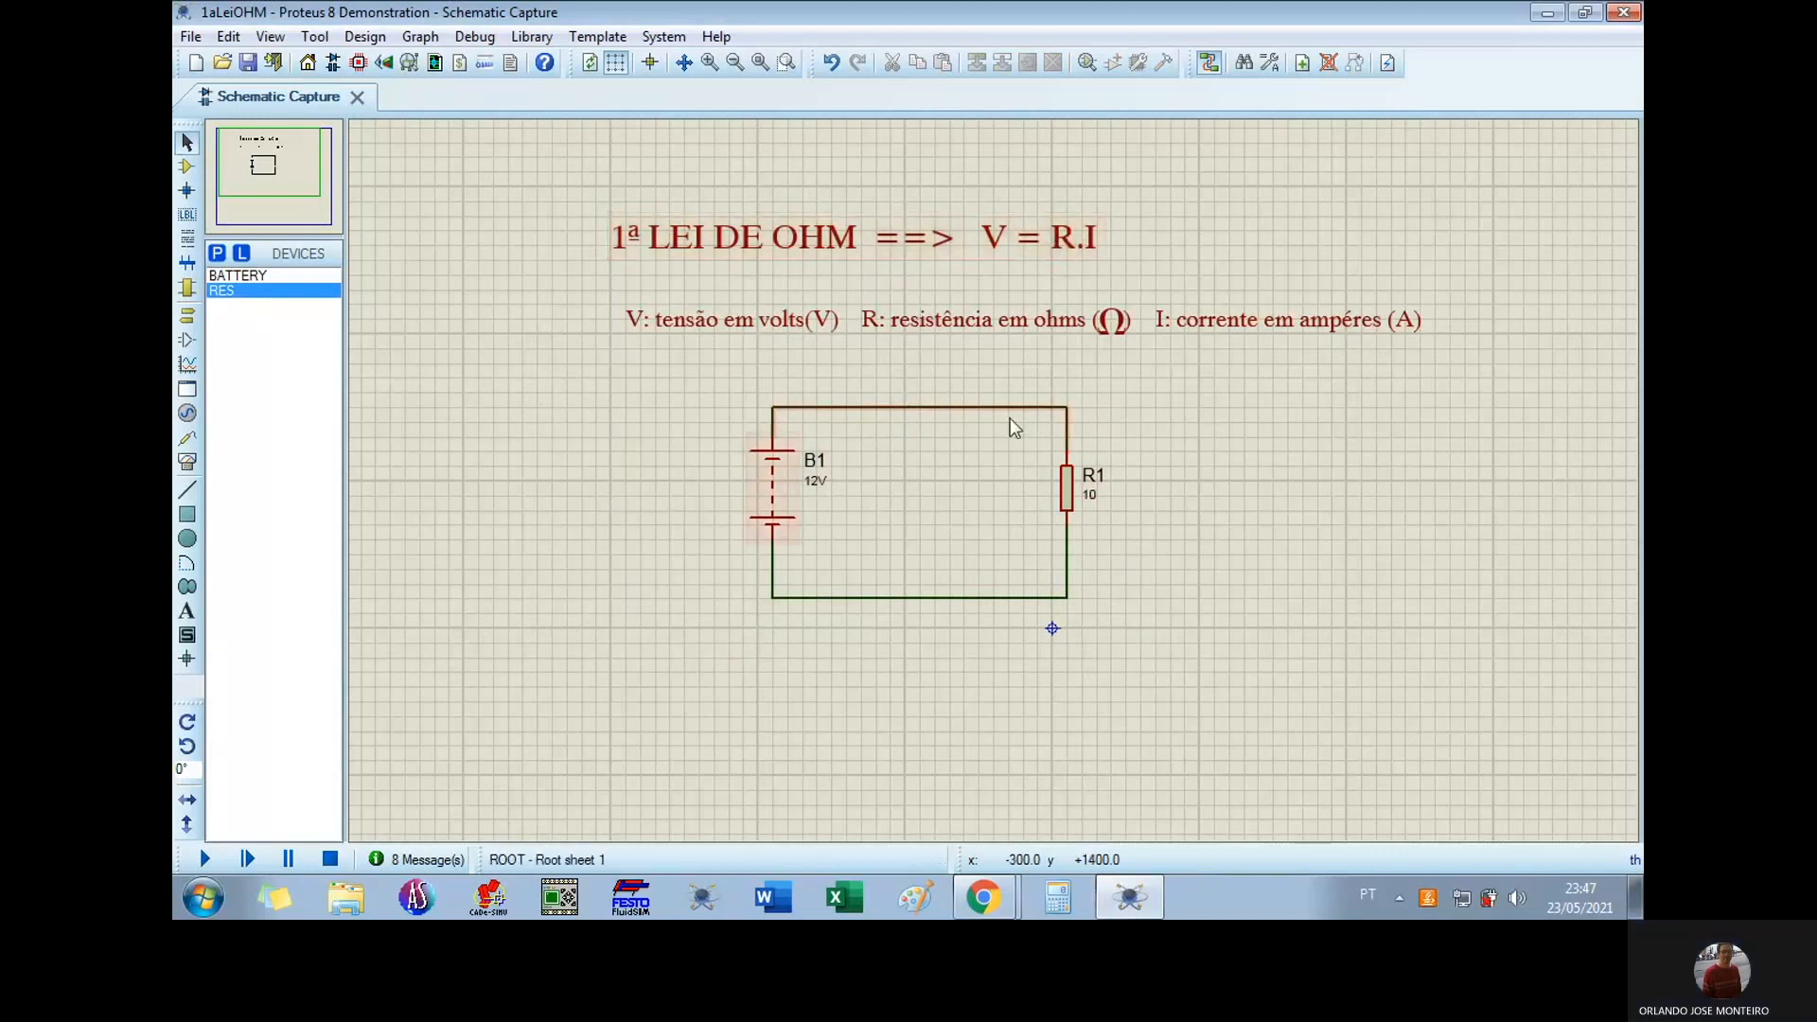
# Step: Add the text "V=RI ==> I=V/R ==> I = 12/10 ==> I = 1,2 A" below the circuit in Verdana with a height of 0.2in
pyautogui.click(188, 613)
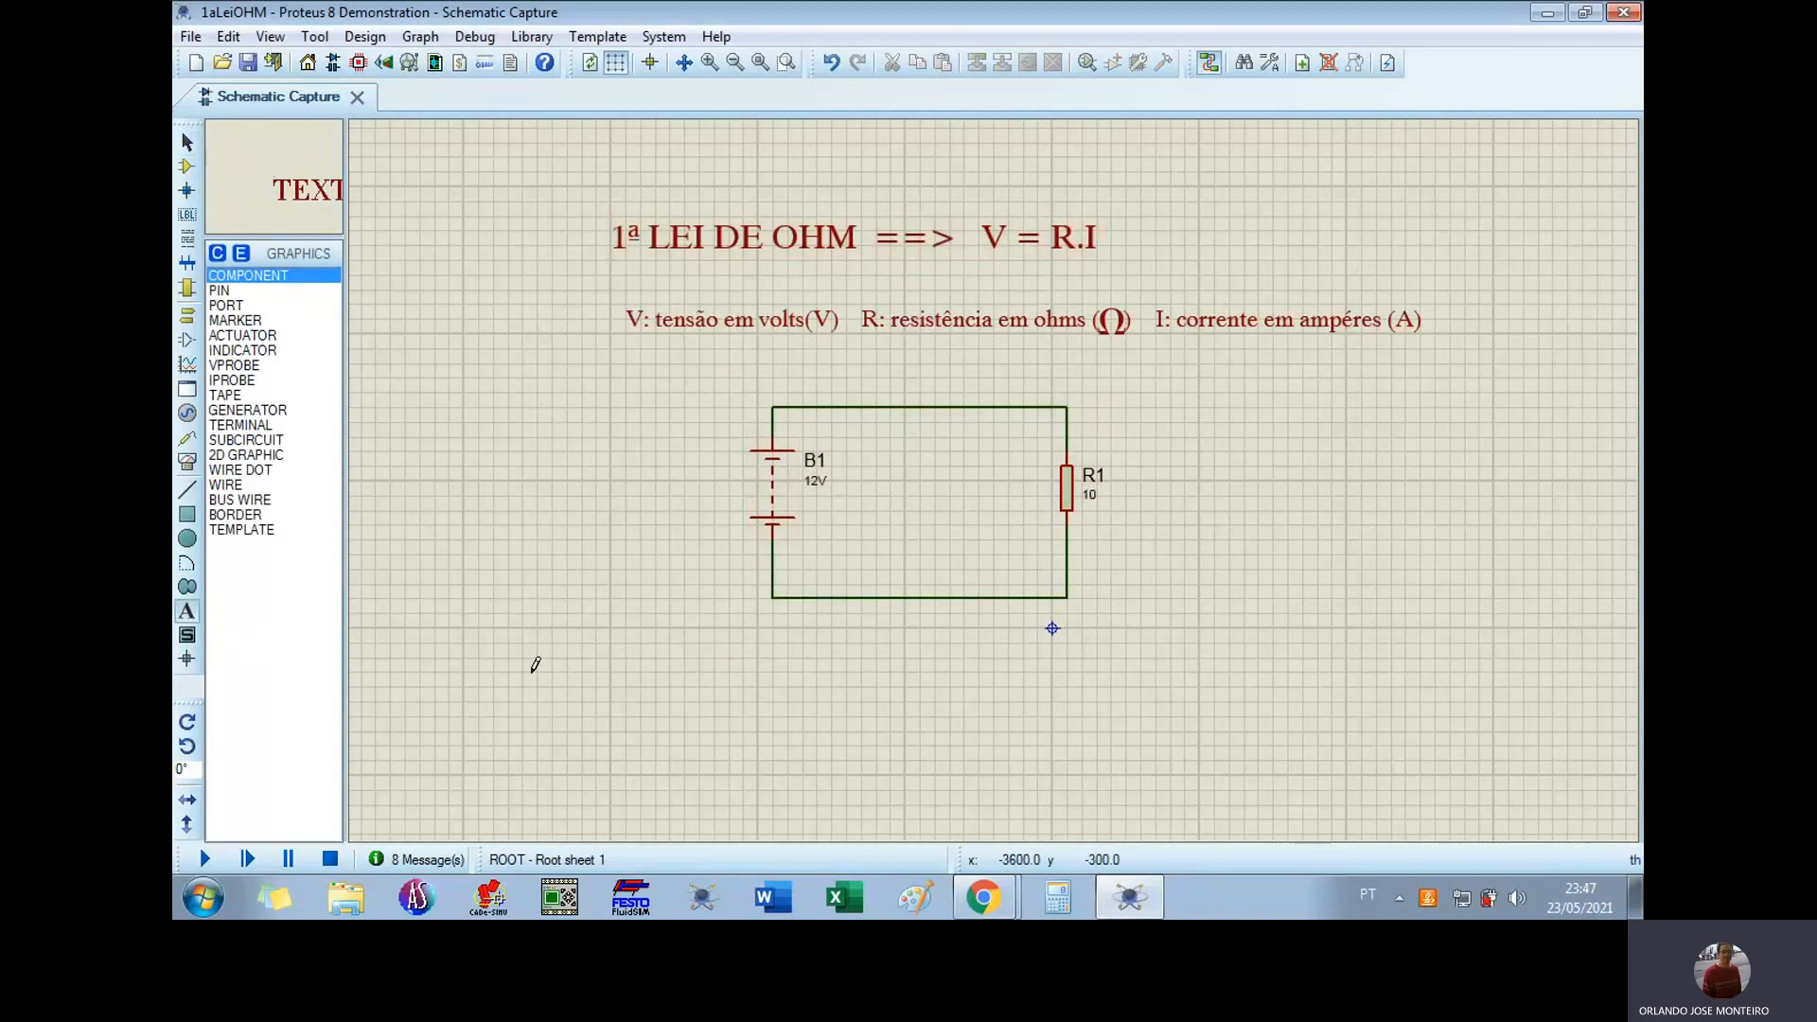
pyautogui.click(624, 667)
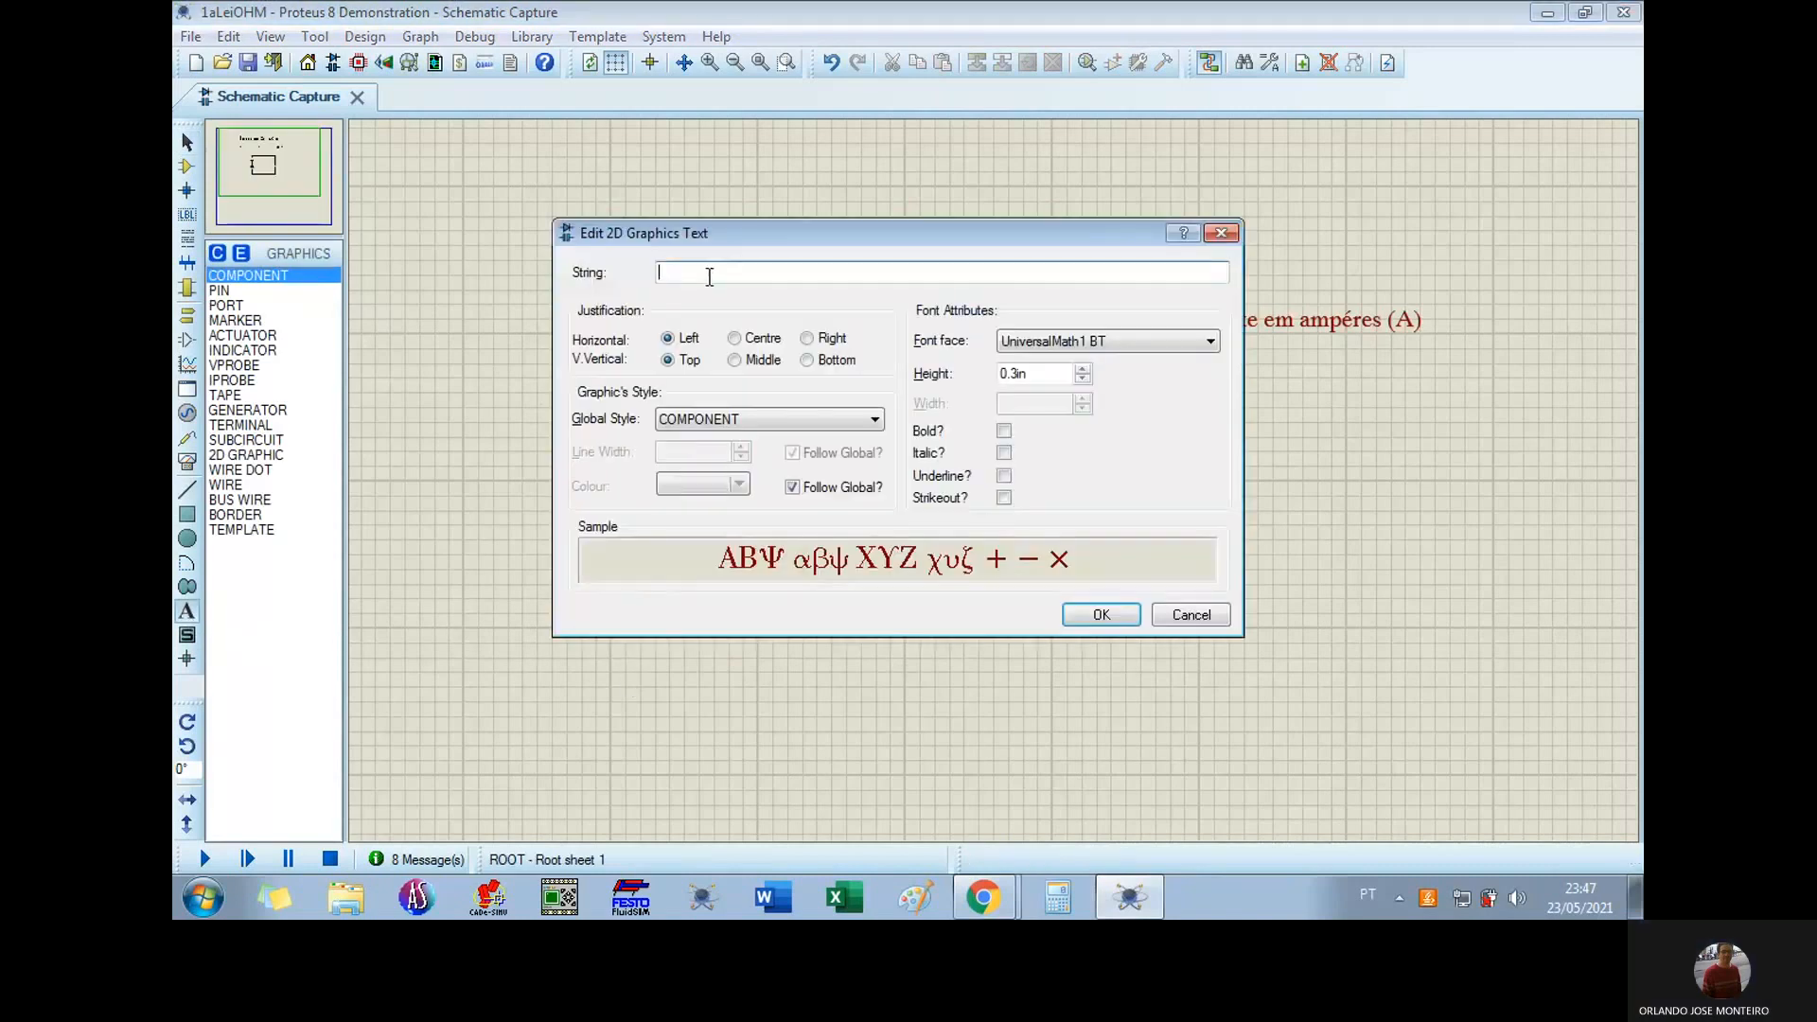
pyautogui.moveTo(770, 236); pyautogui.dragTo(825, 564)
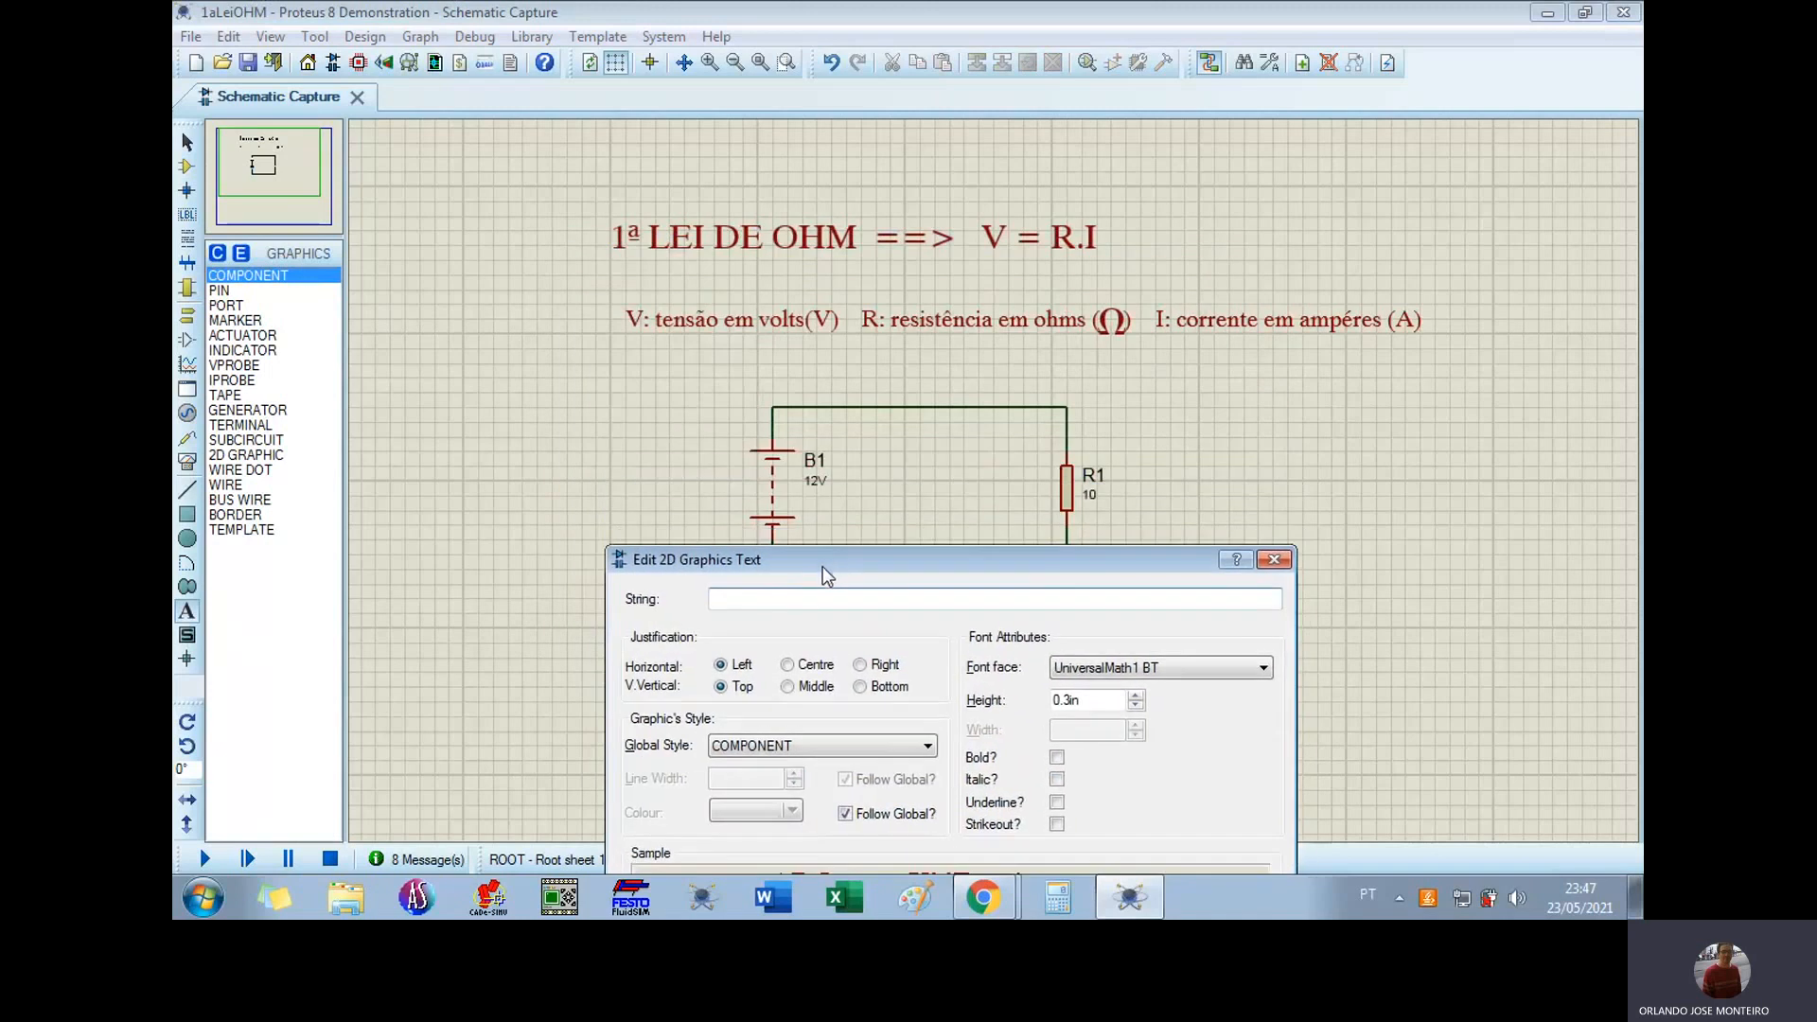
pyautogui.write('v=RI ==> I=V/R  ==> I = 12/10  ==> I = 1,2 A')
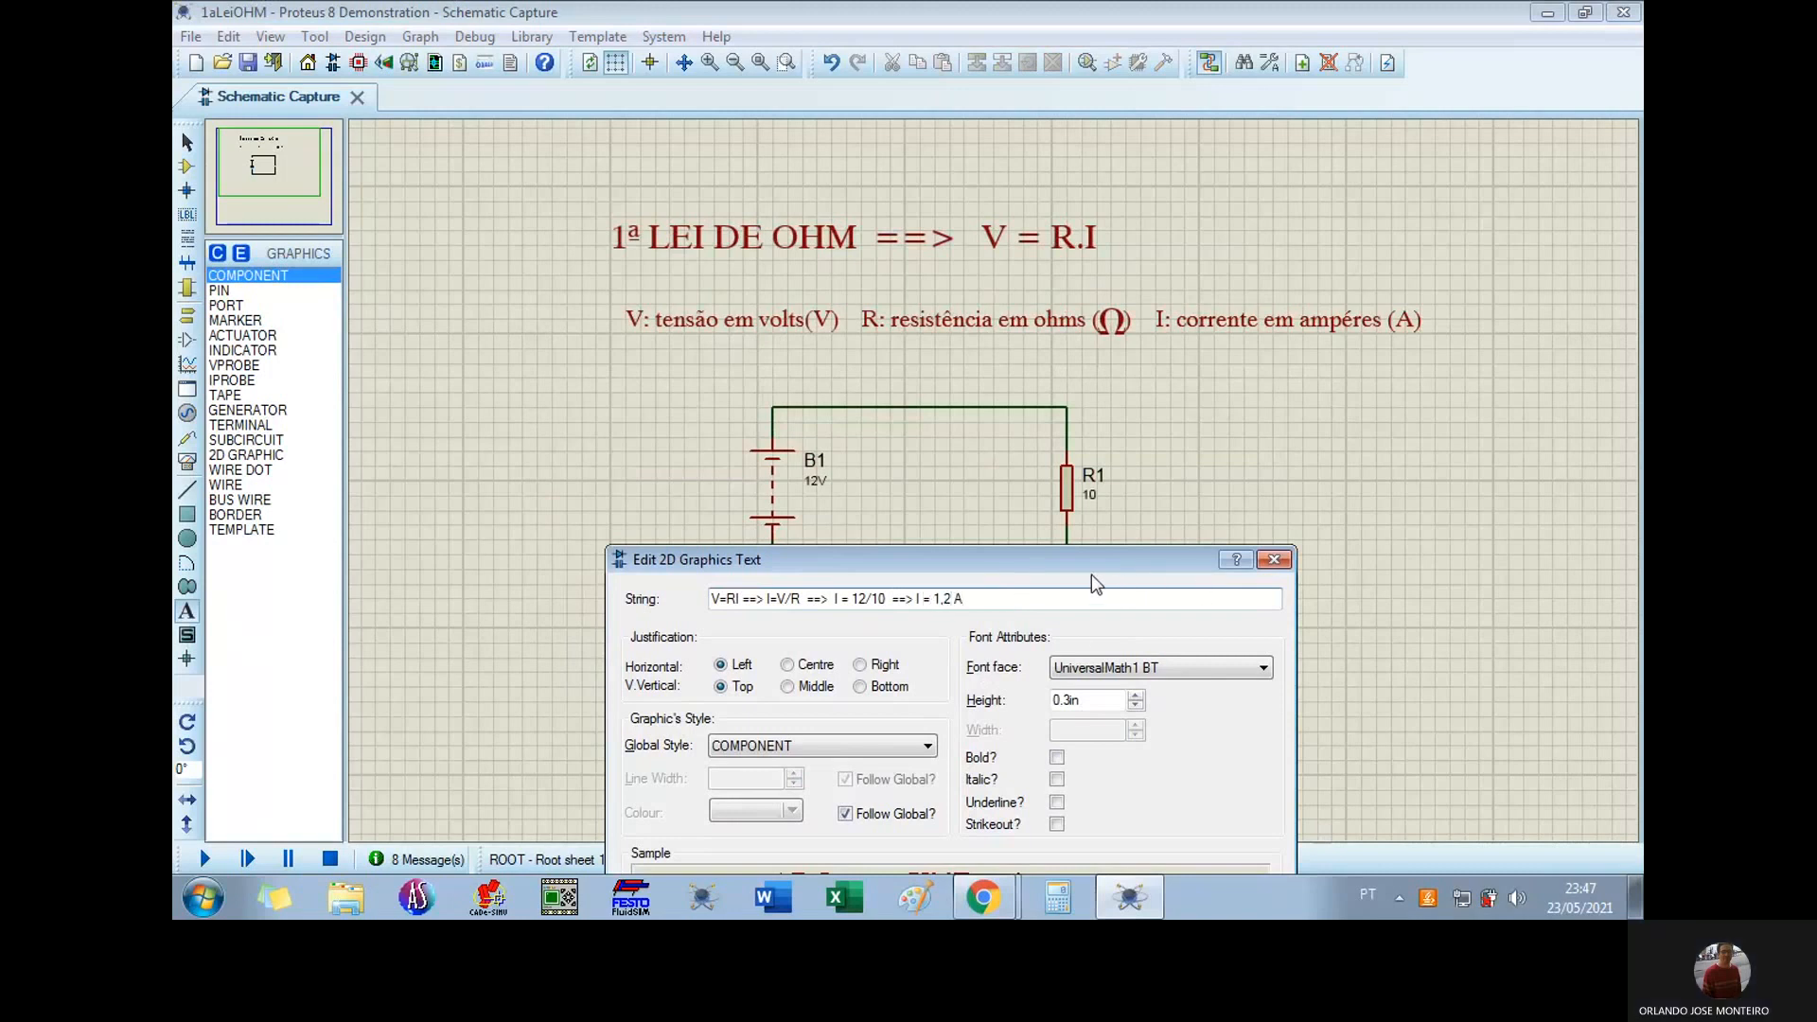
pyautogui.click(1072, 698)
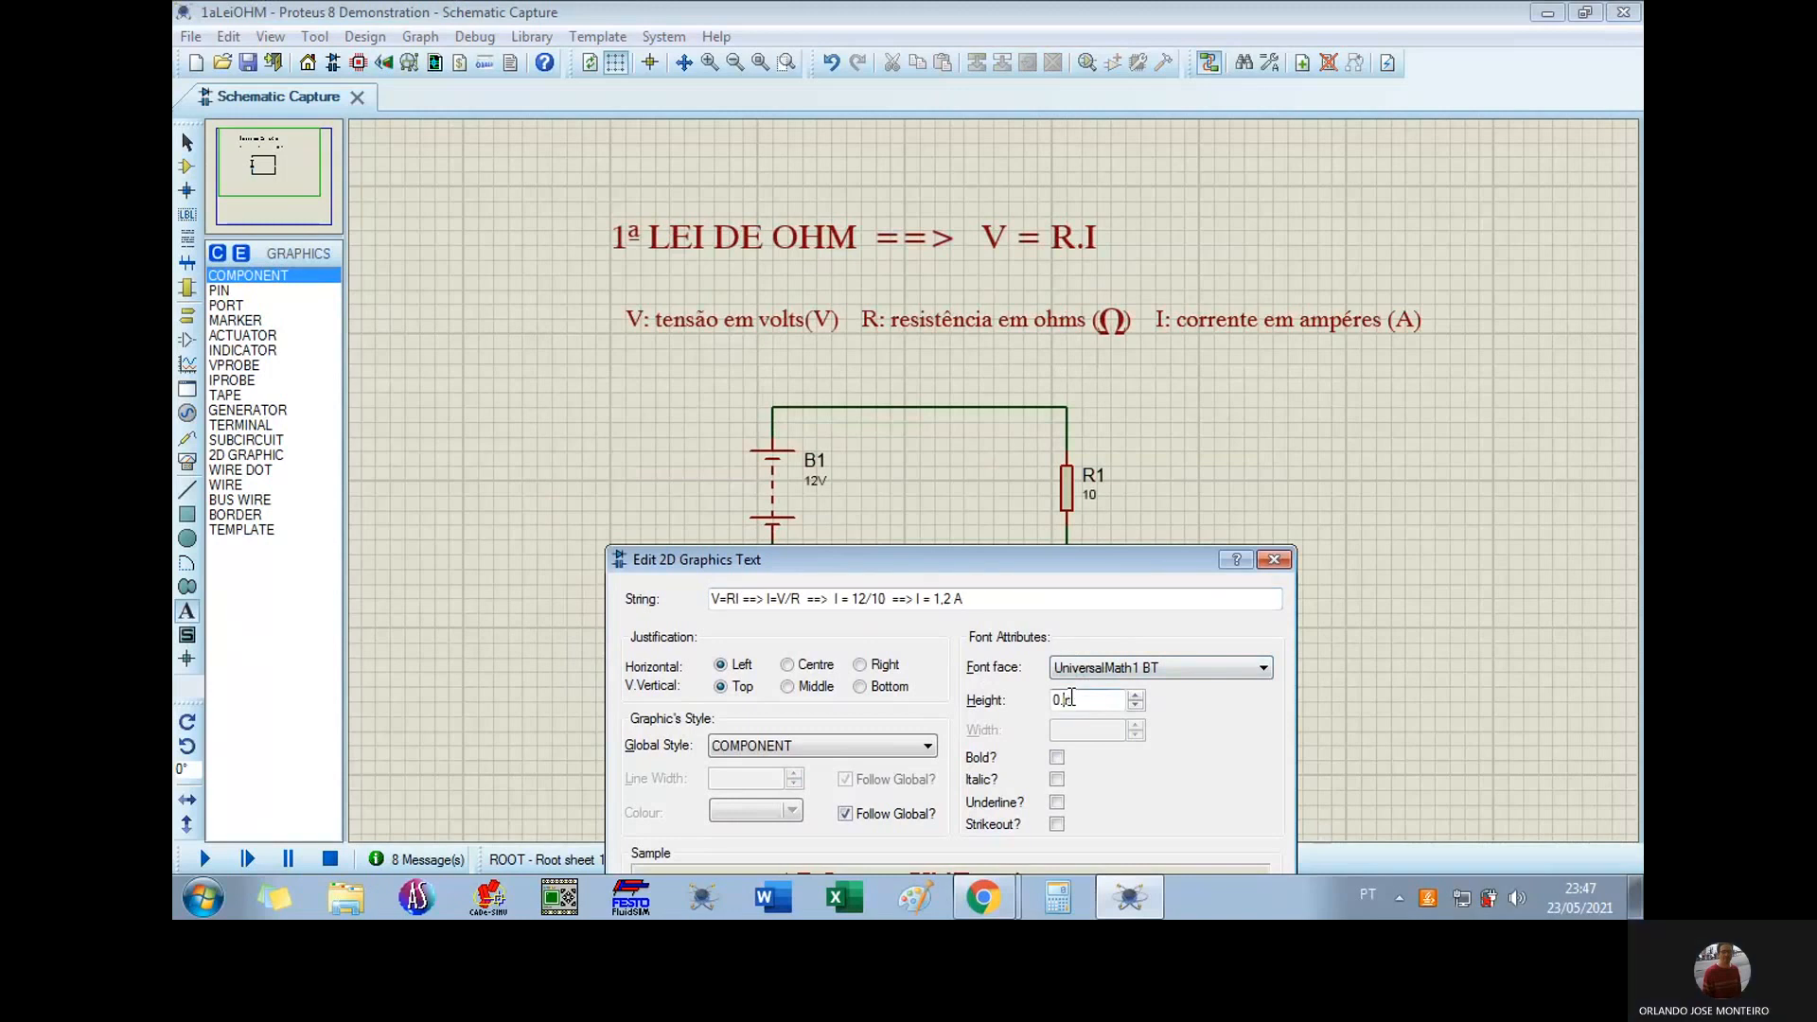
pyautogui.moveTo(1110, 557); pyautogui.dragTo(1143, 333)
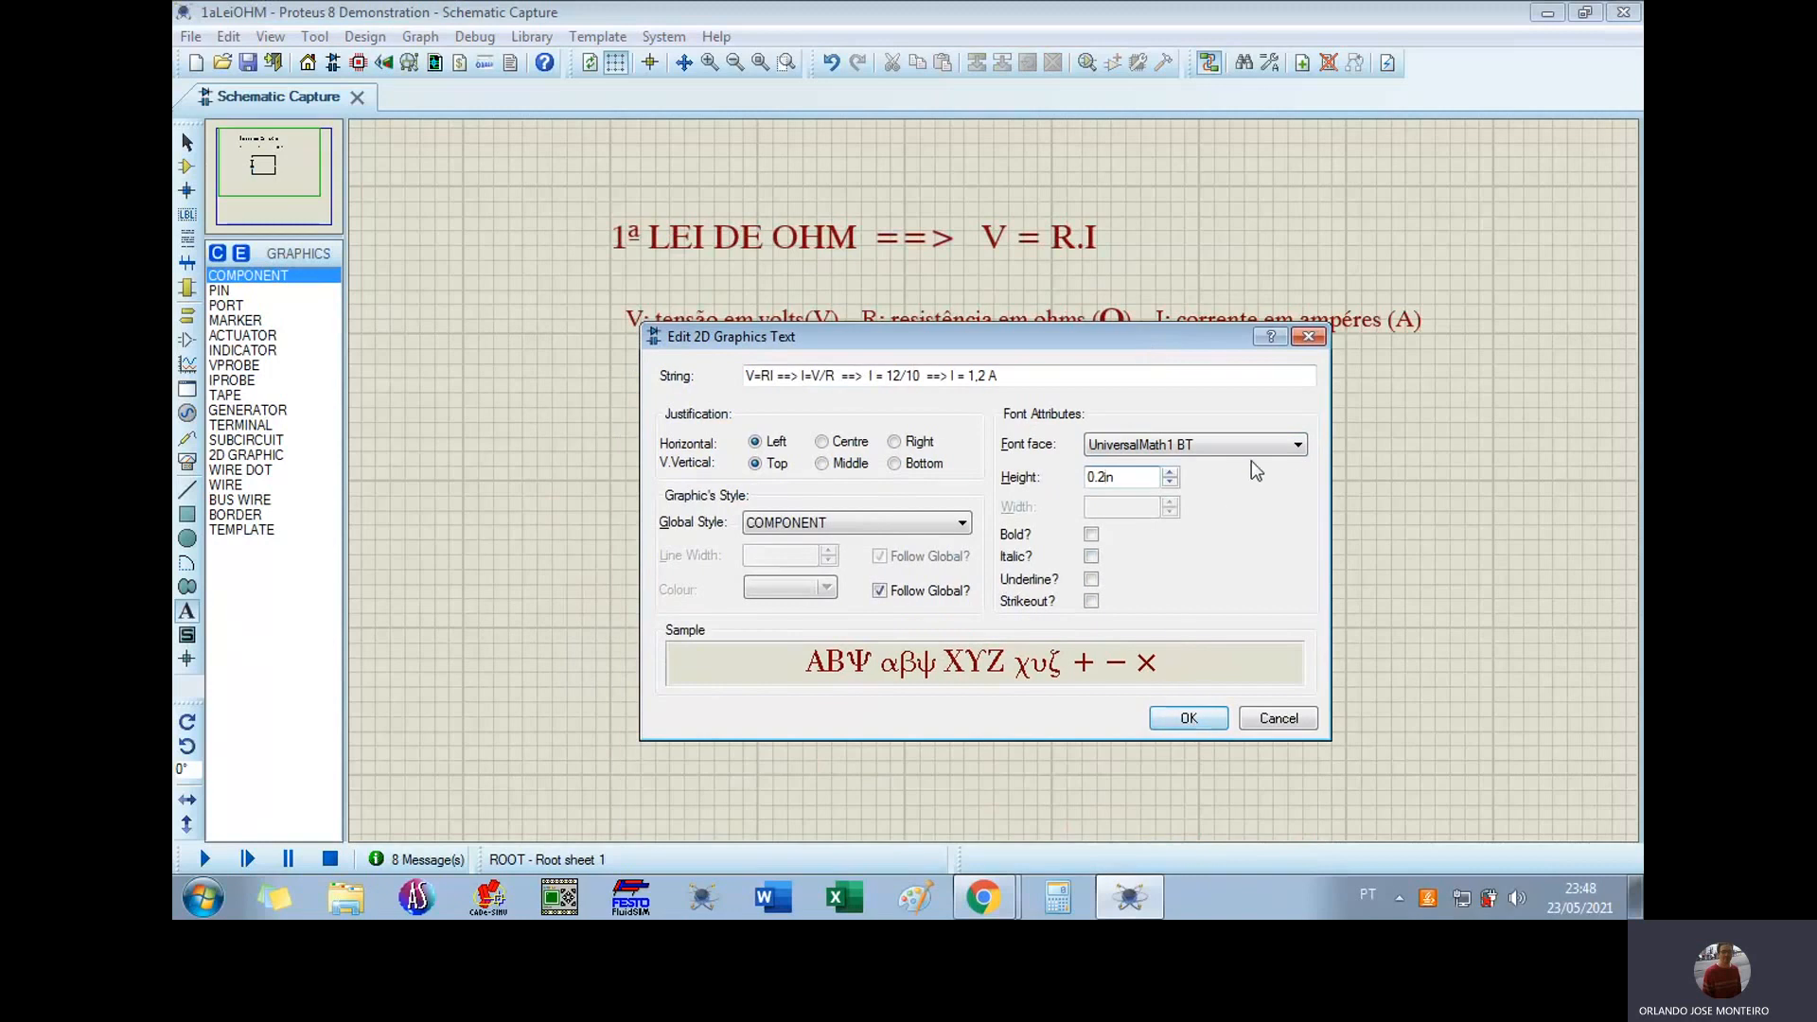
pyautogui.click(1295, 444)
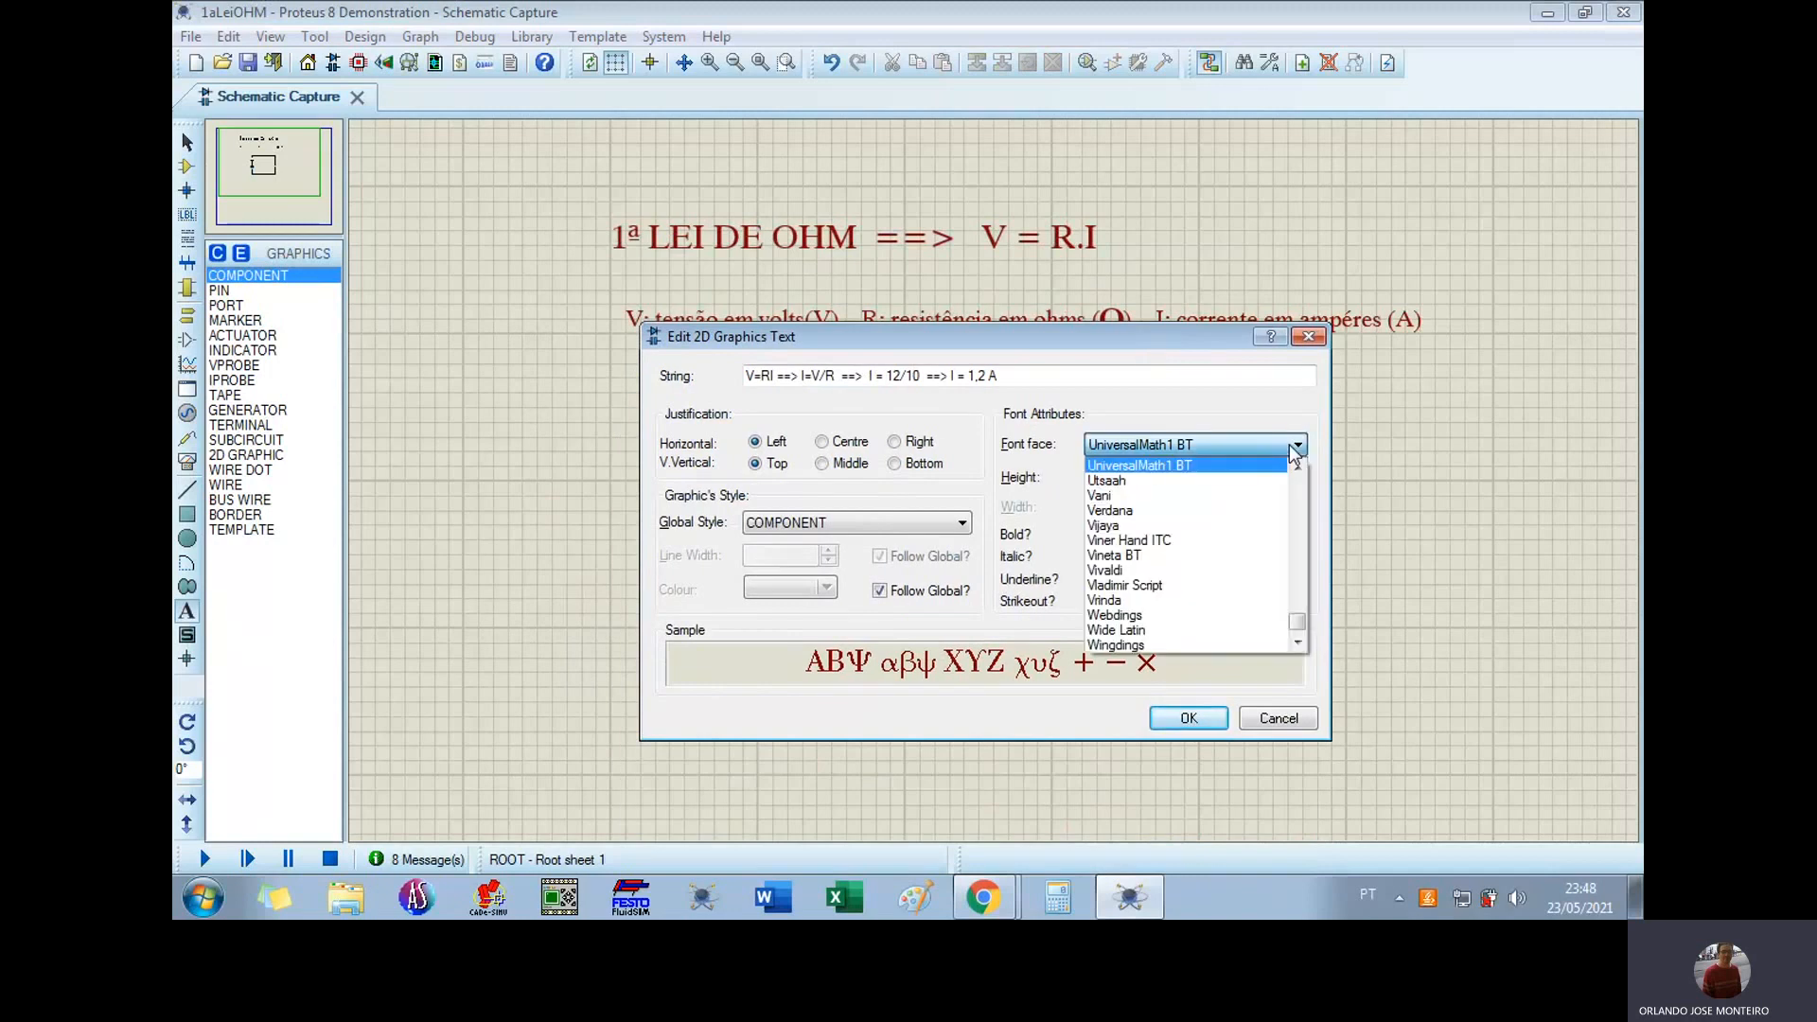
pyautogui.click(1274, 506)
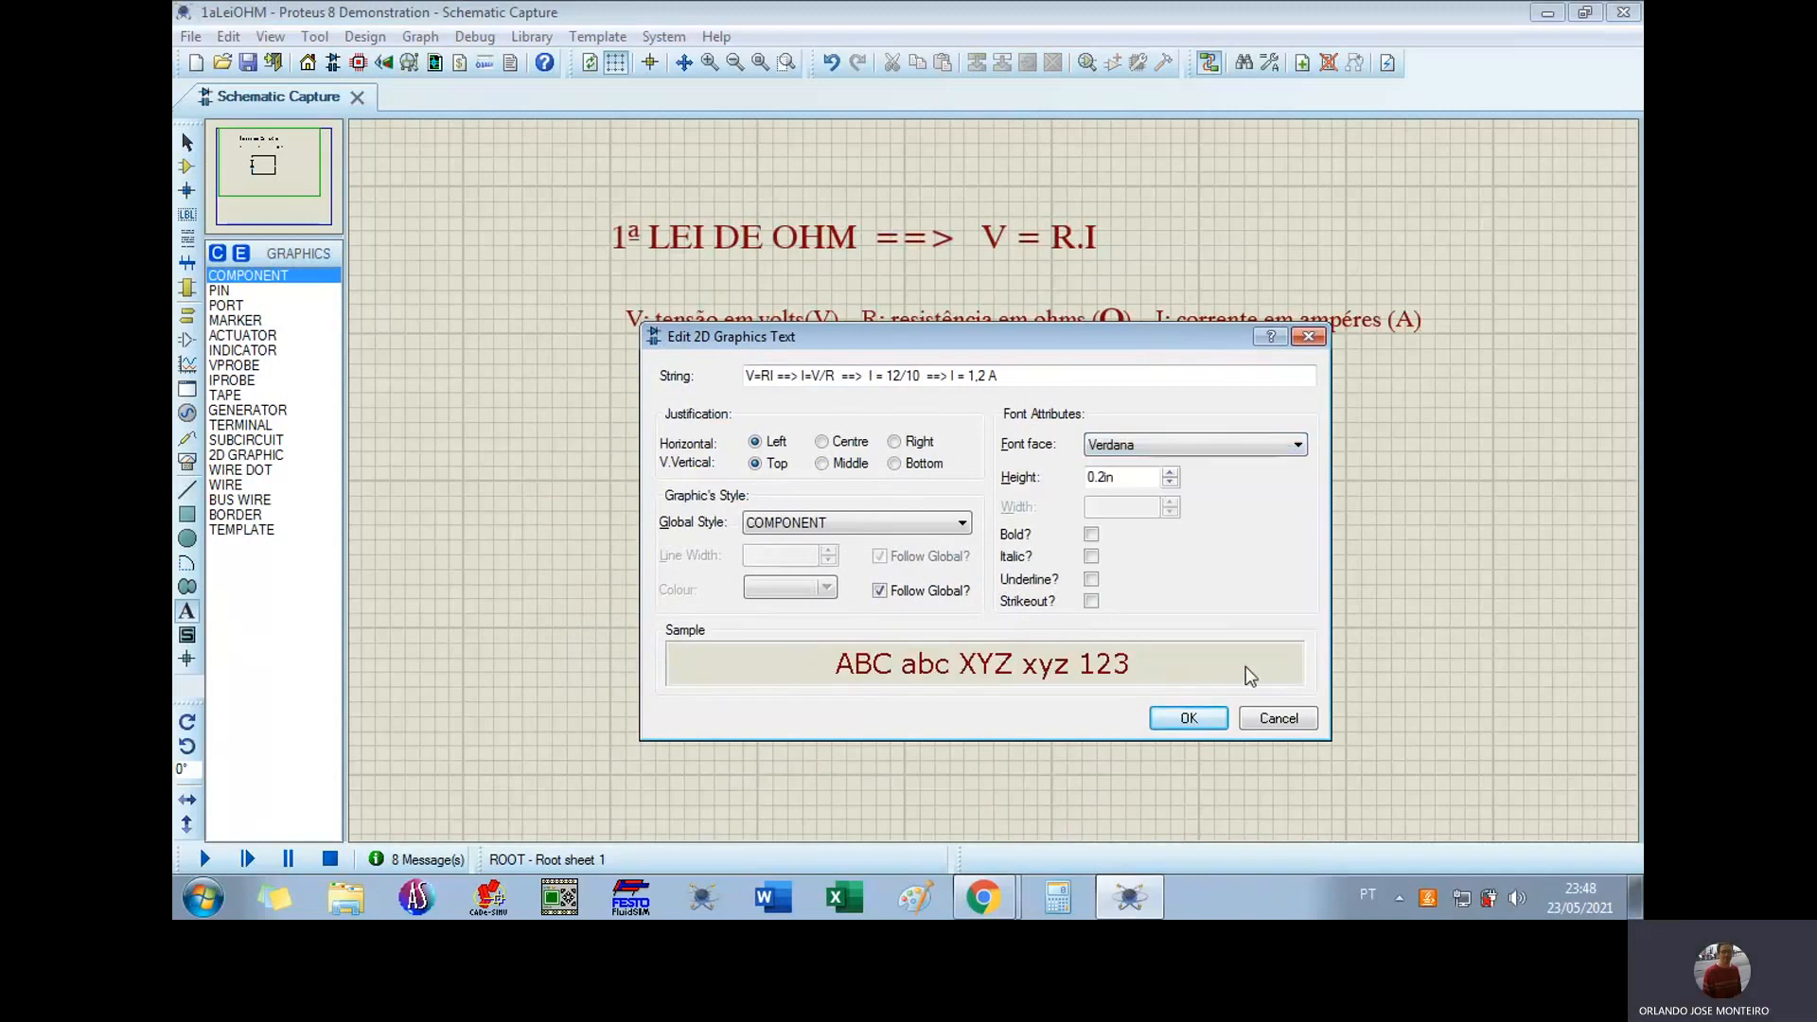
pyautogui.click(1217, 720)
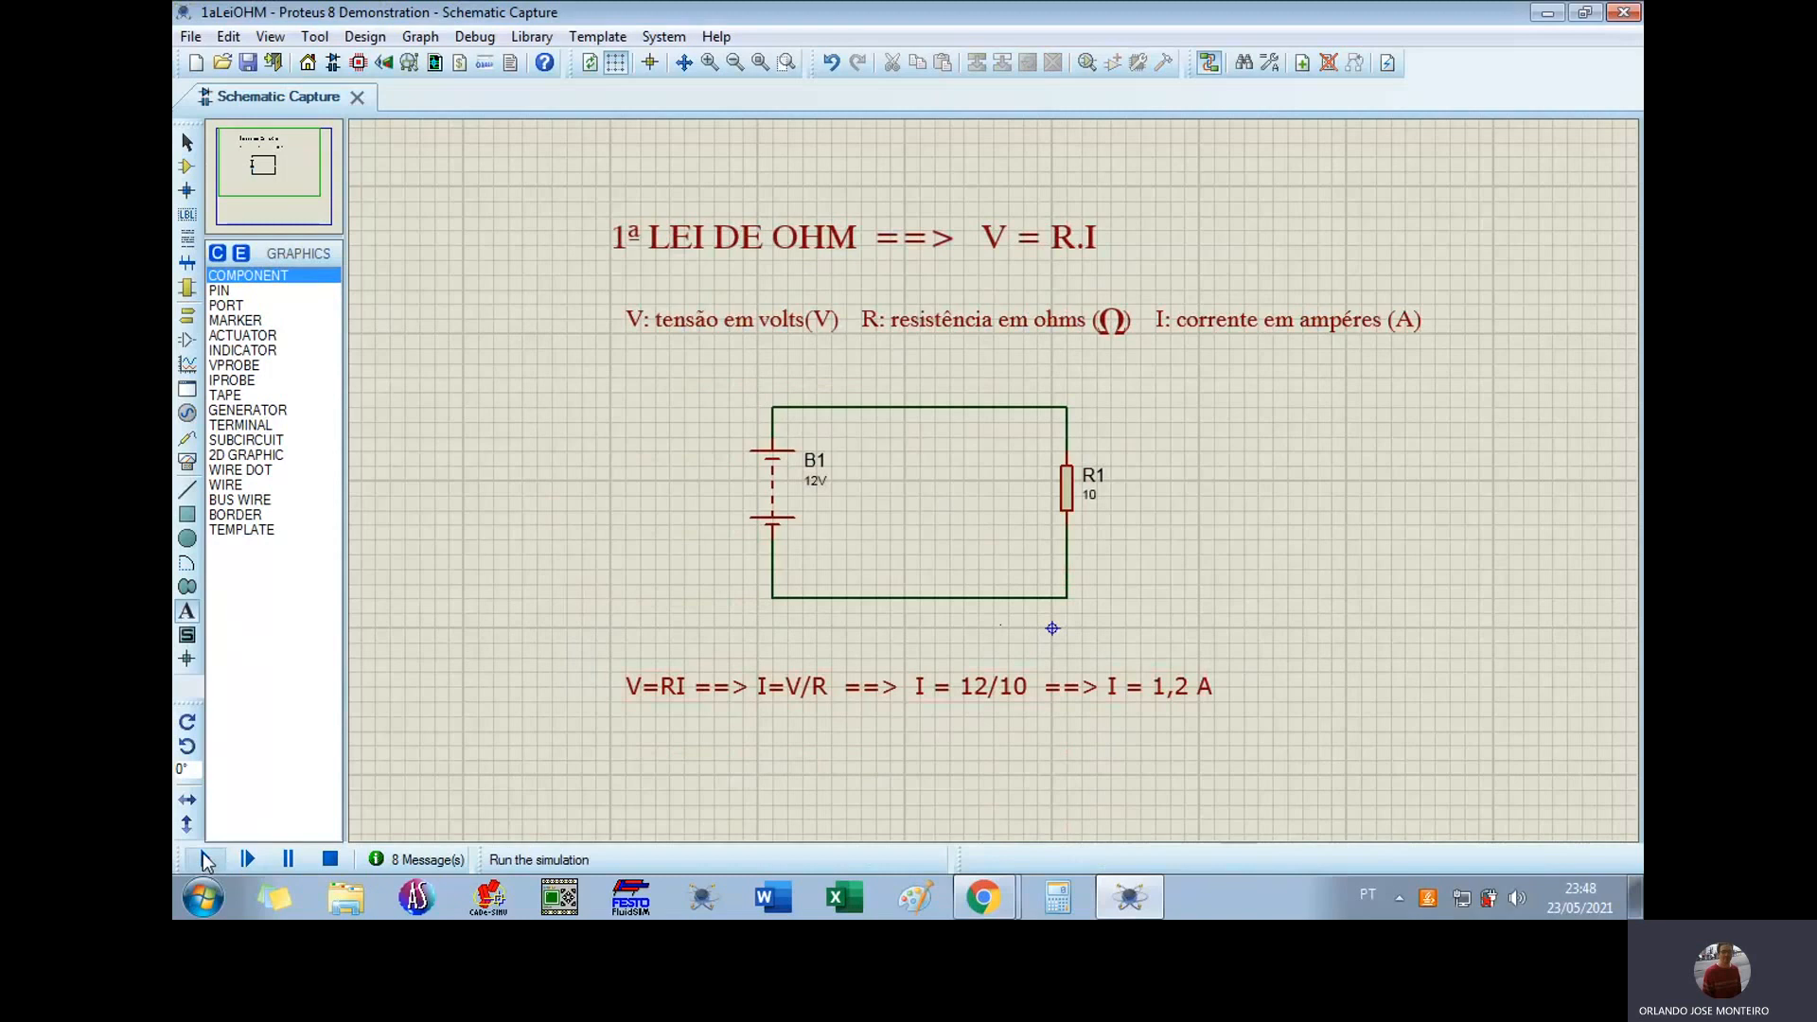
# Step: Run the circuit simulation for a few seconds and stop it
pyautogui.click(470, 40)
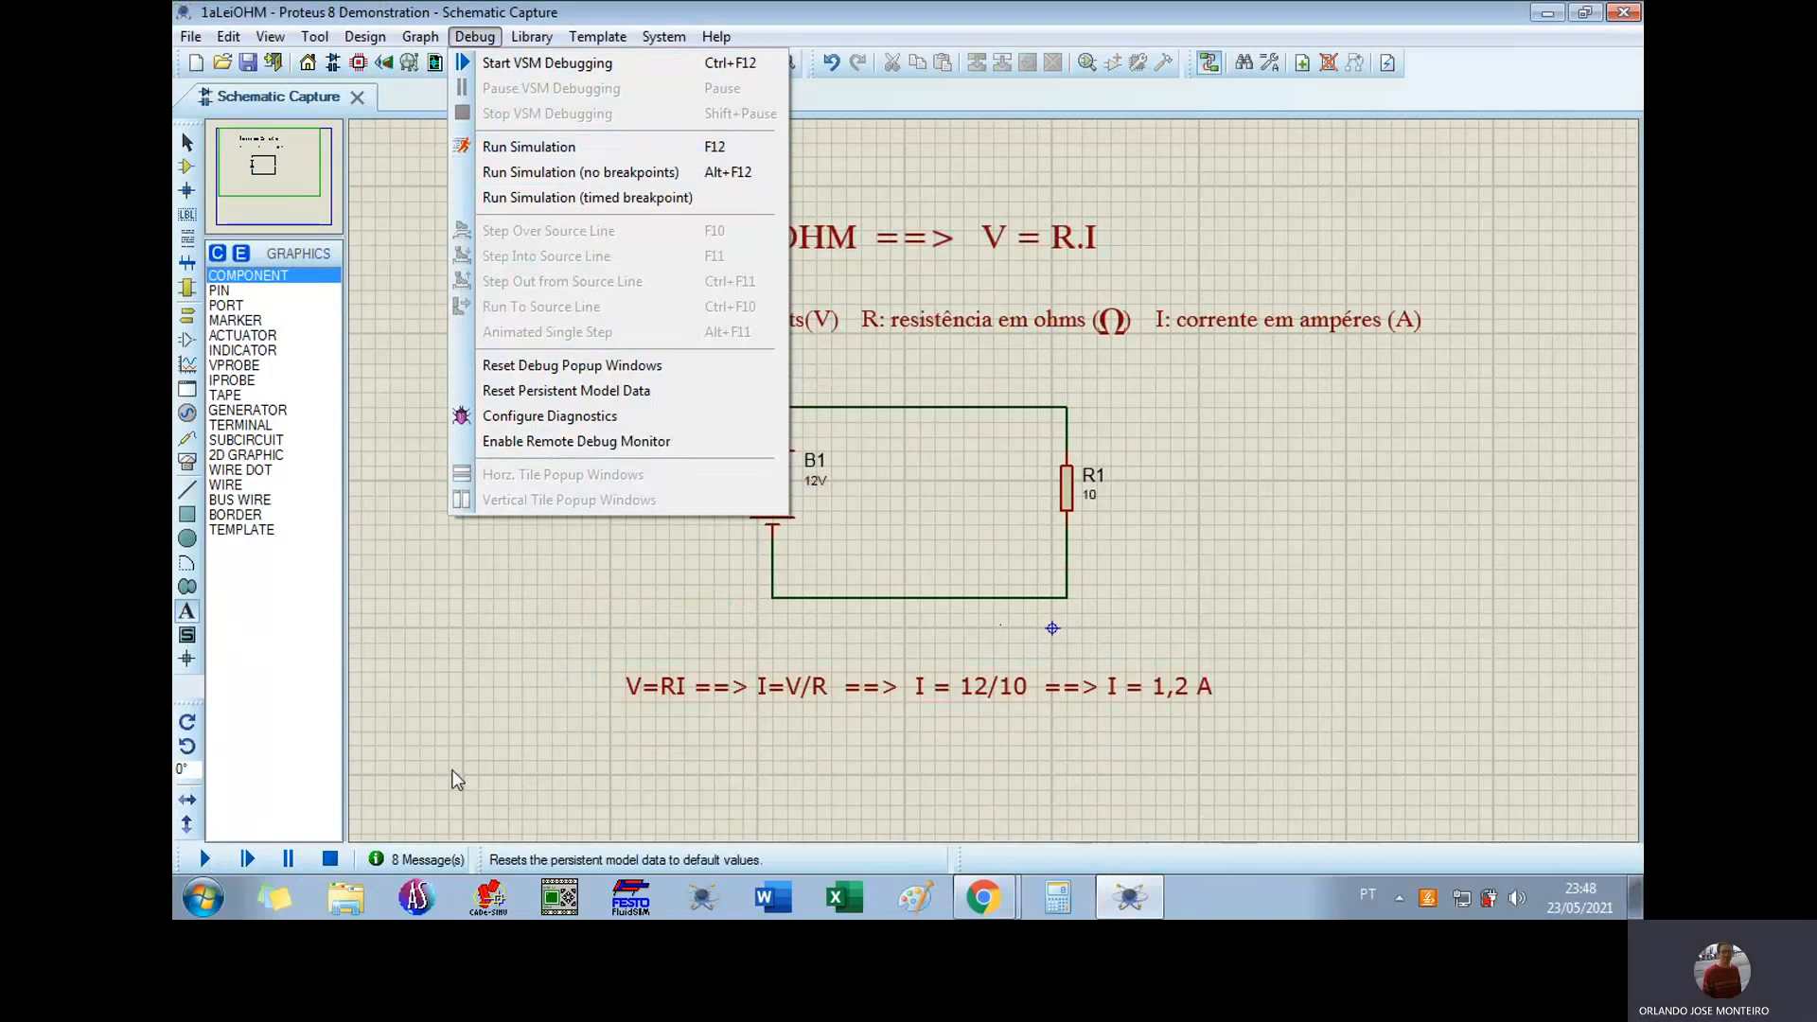
pyautogui.press('Escape')
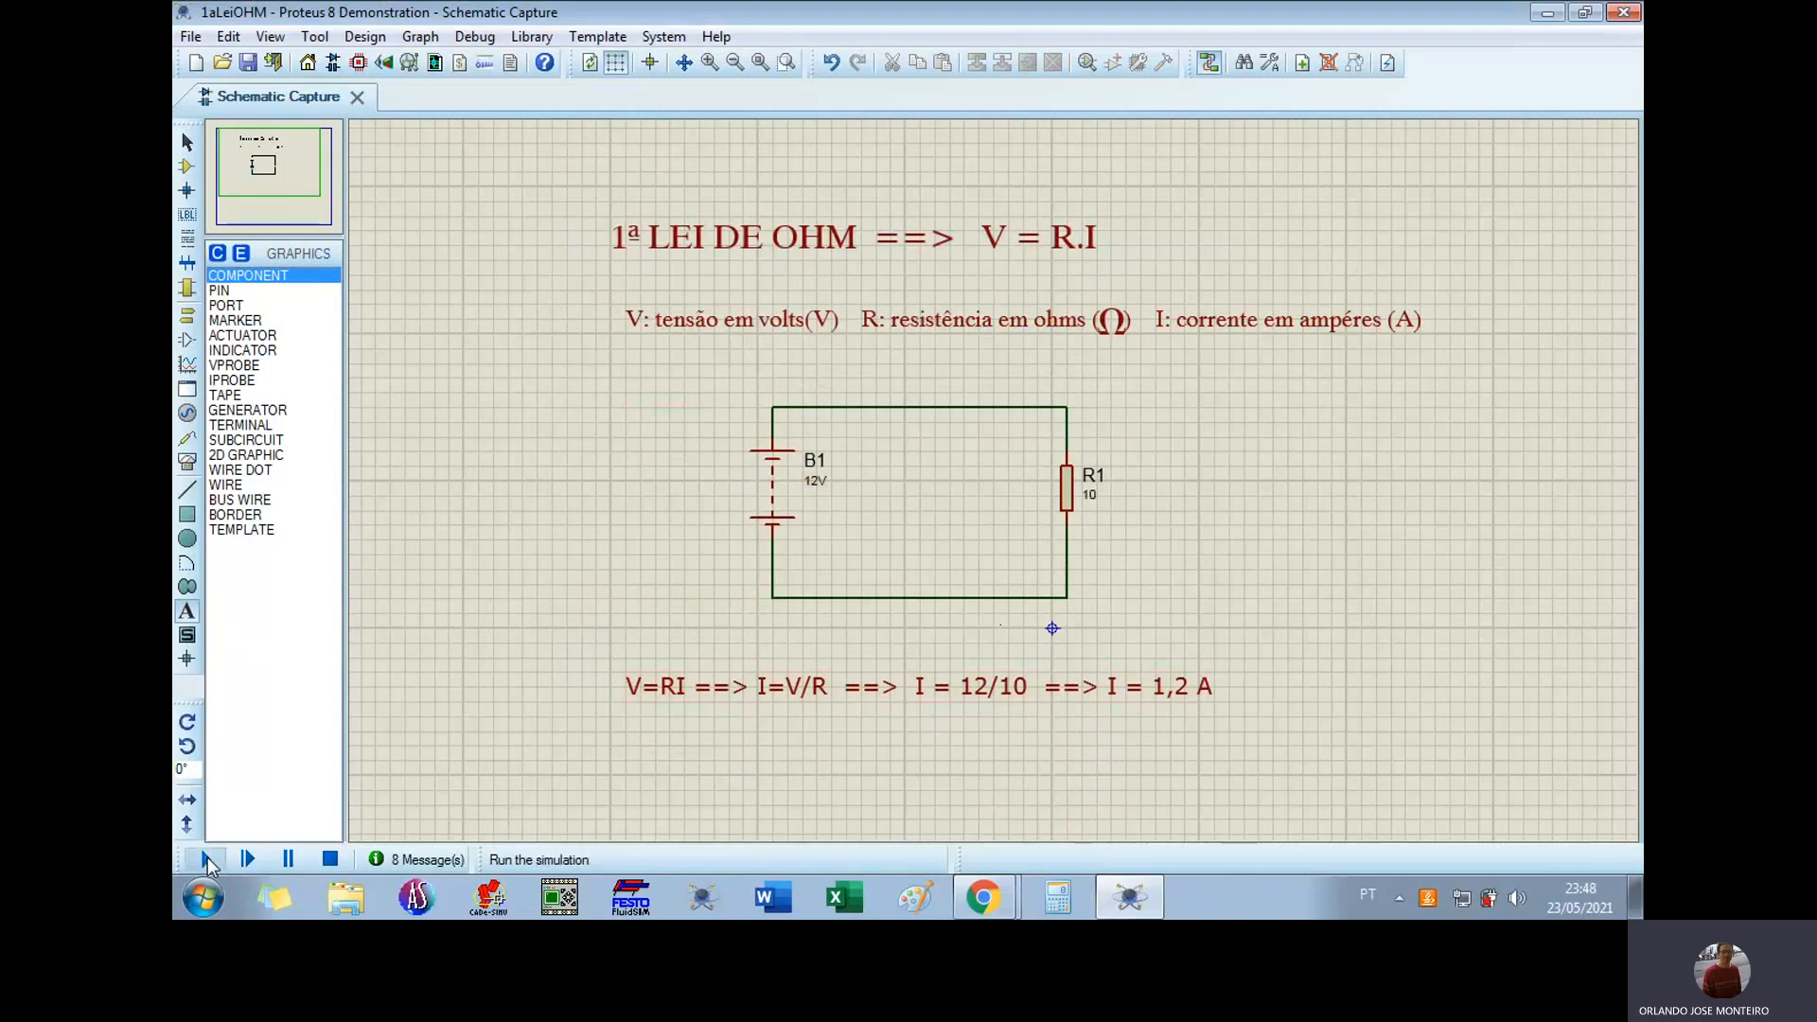
pyautogui.click(206, 859)
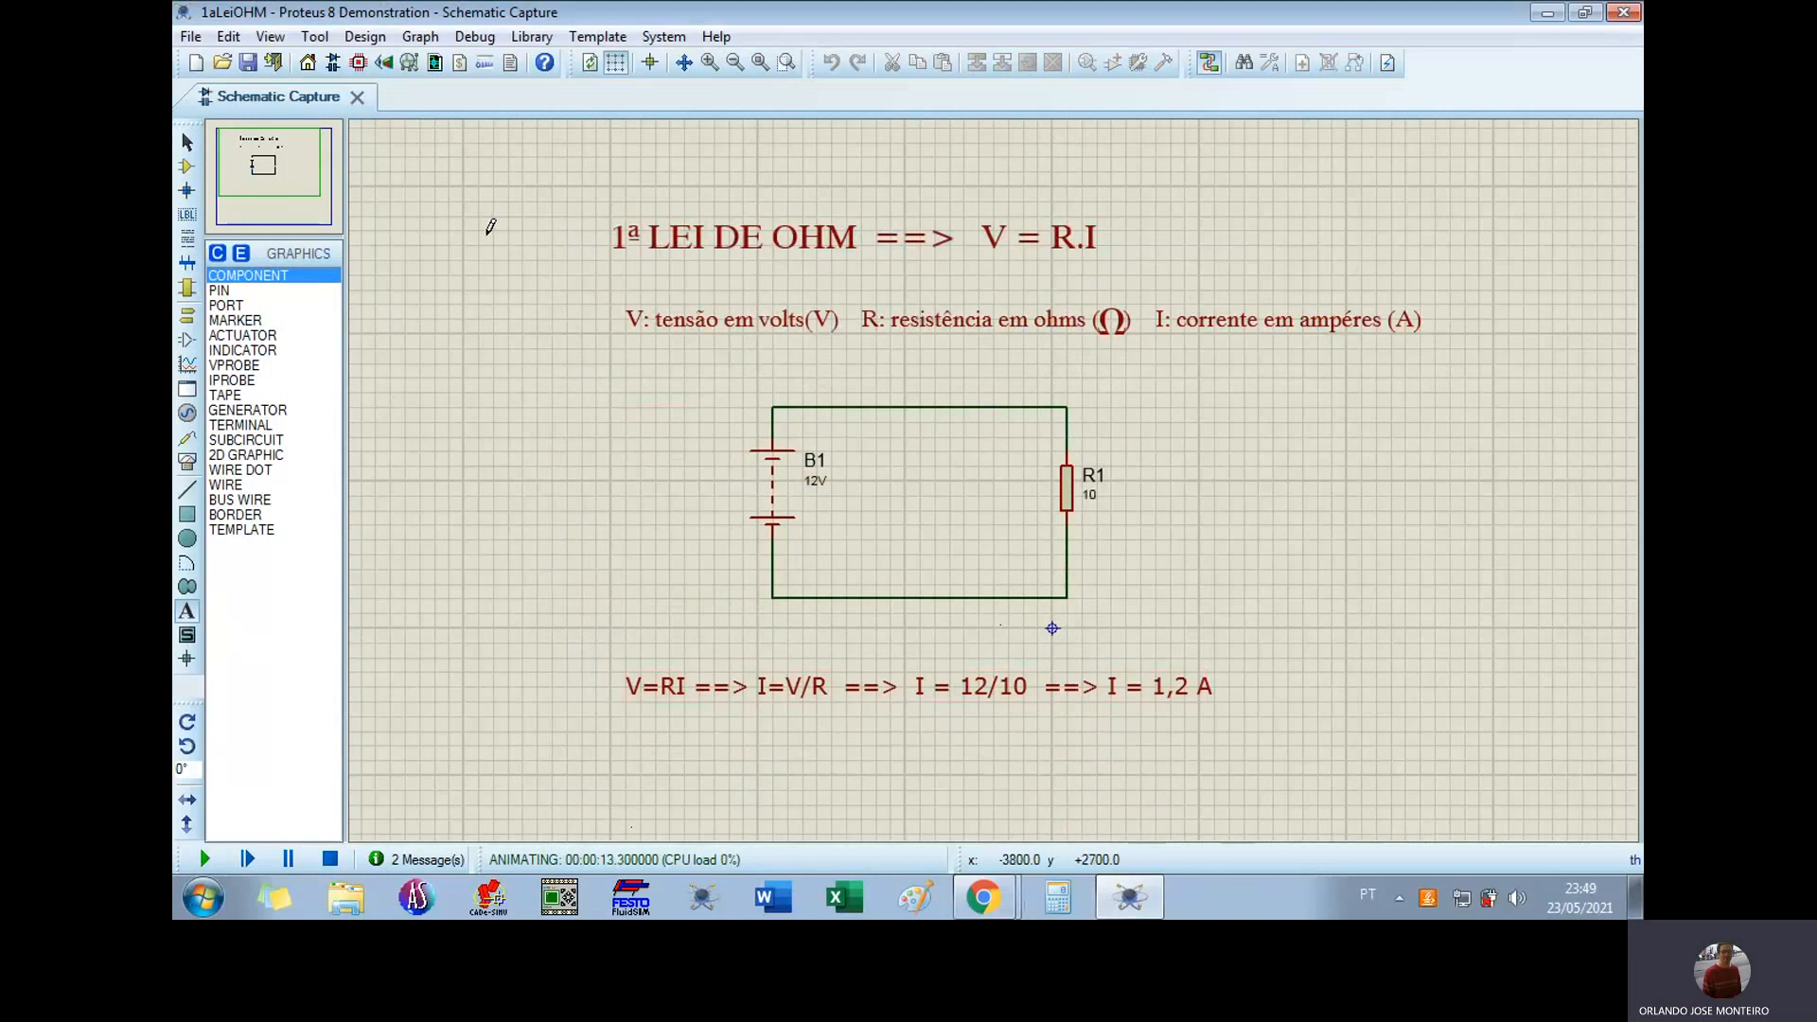
pyautogui.click(330, 860)
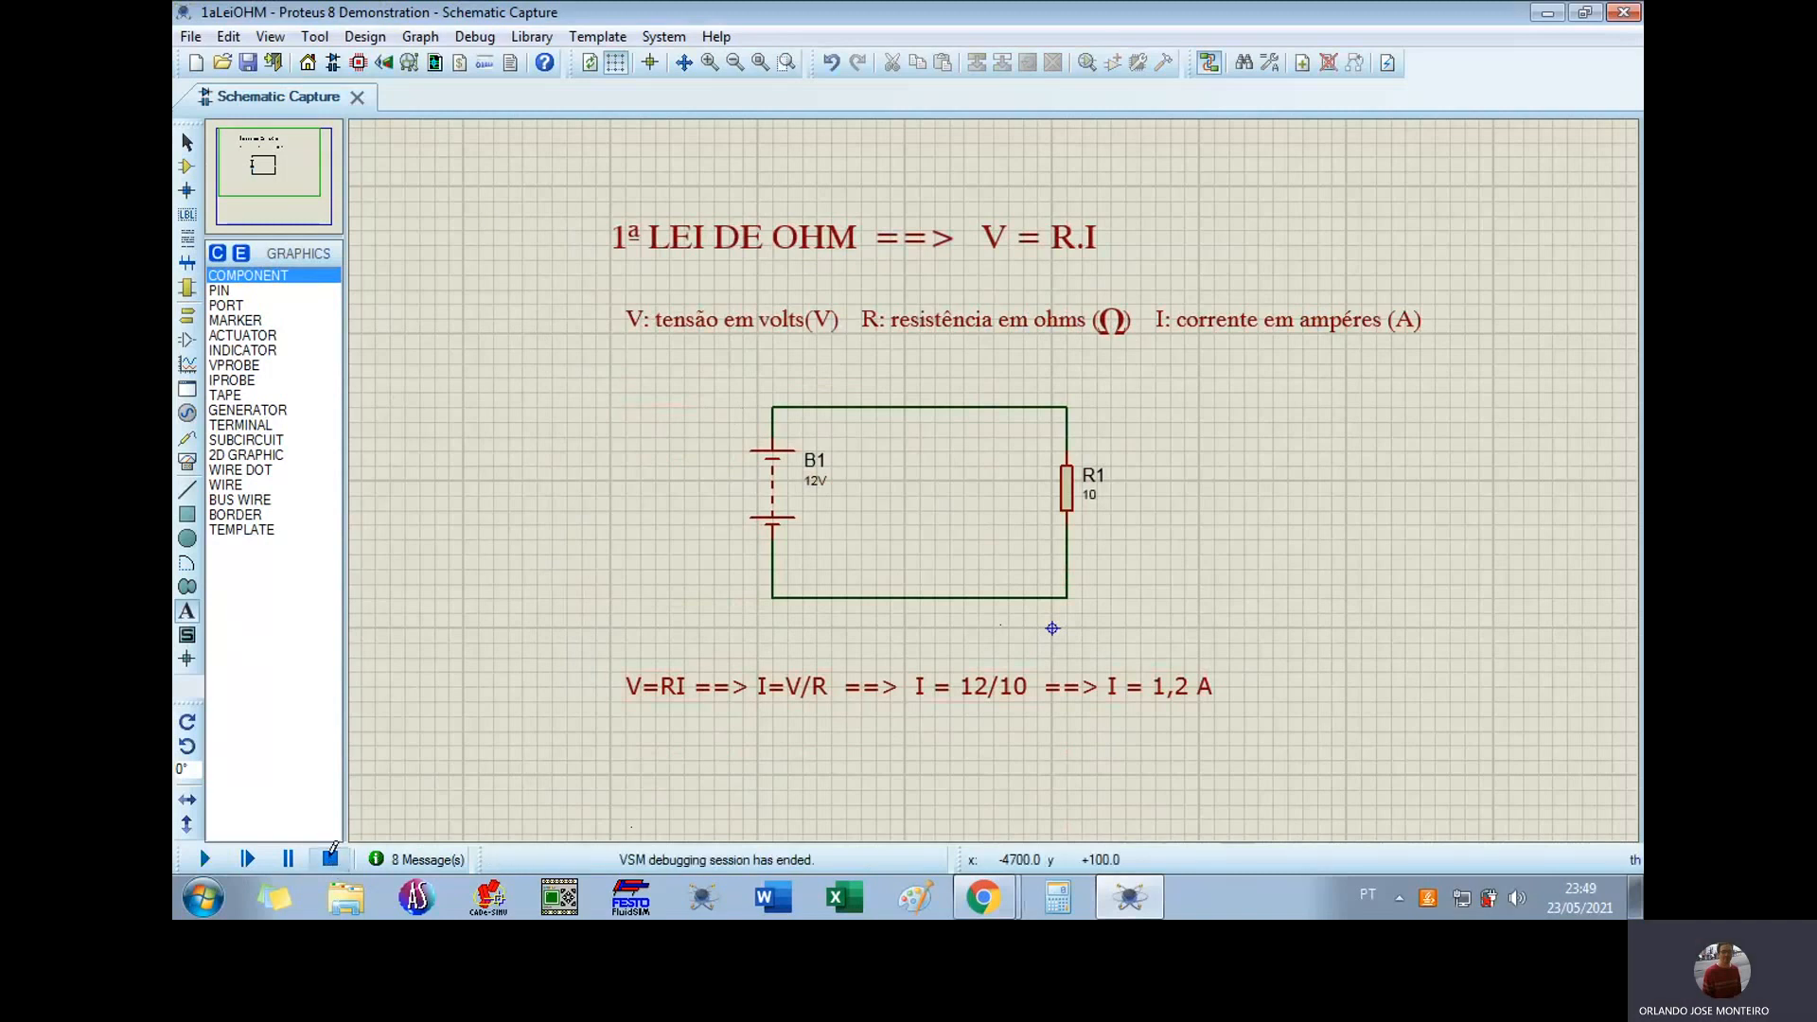
# Step: Place a DC VOLTMETER instrument to the right of resistor R1
pyautogui.click(186, 463)
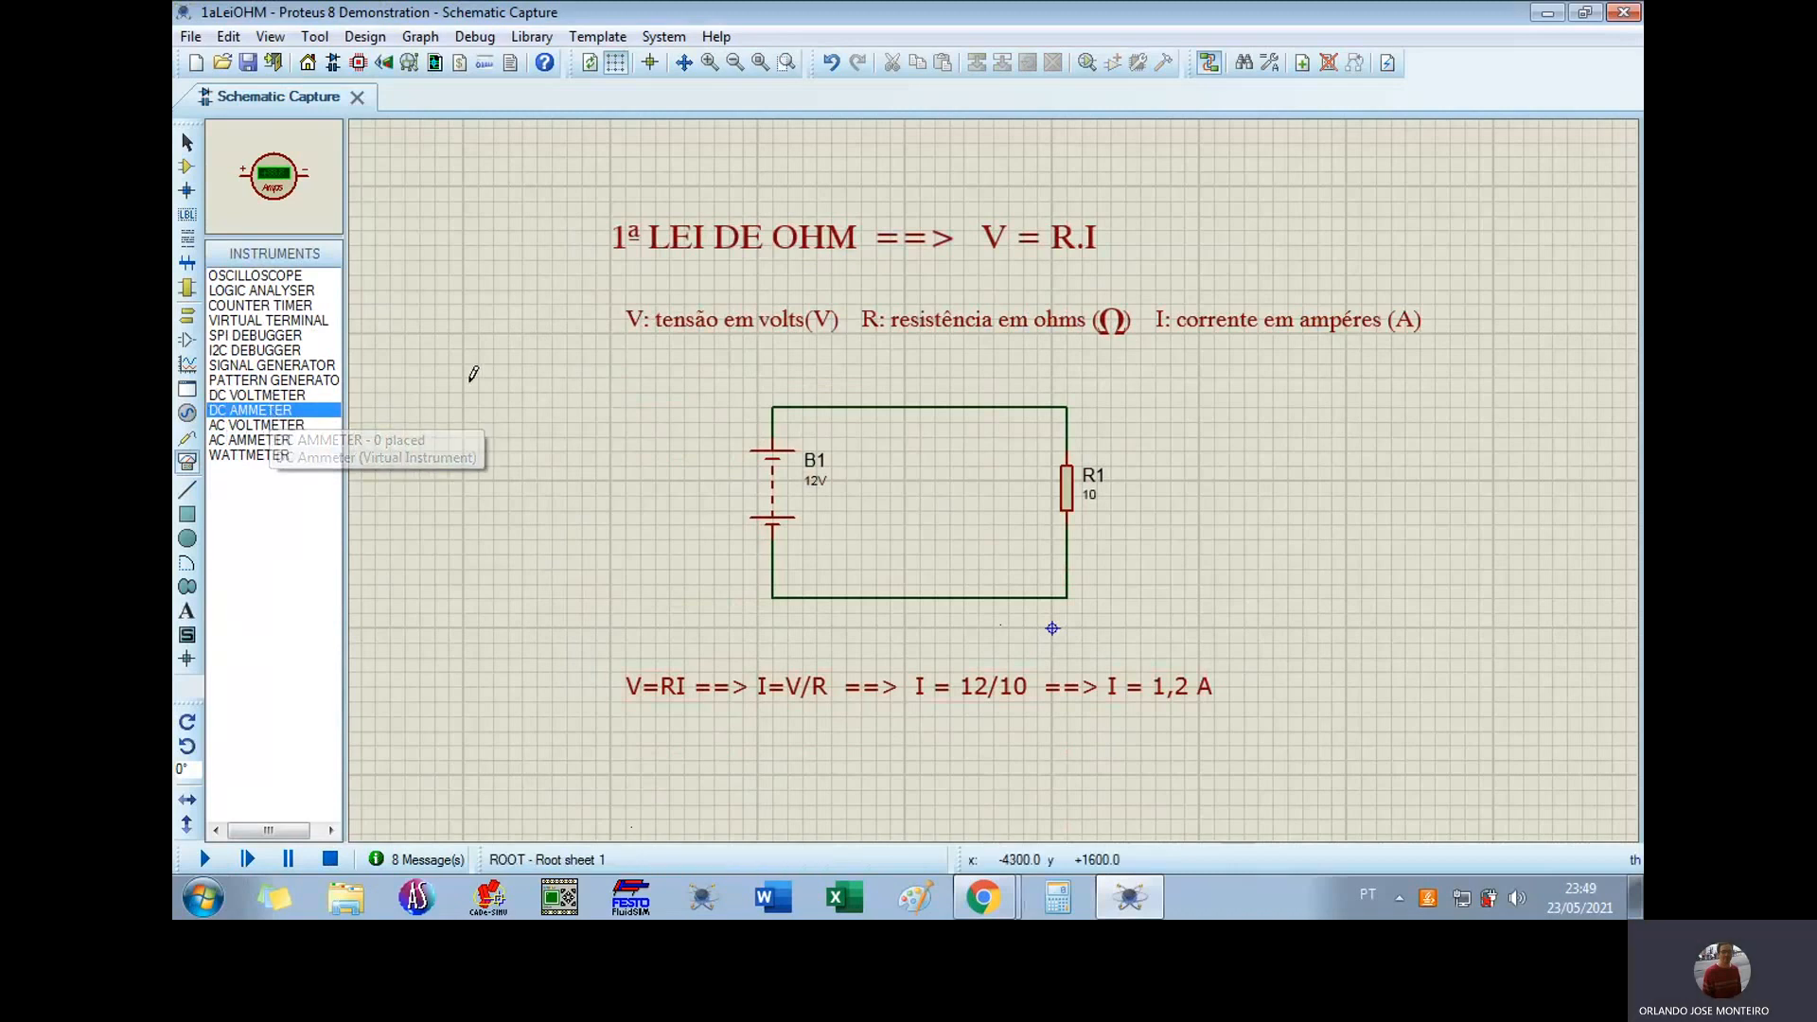
pyautogui.click(267, 395)
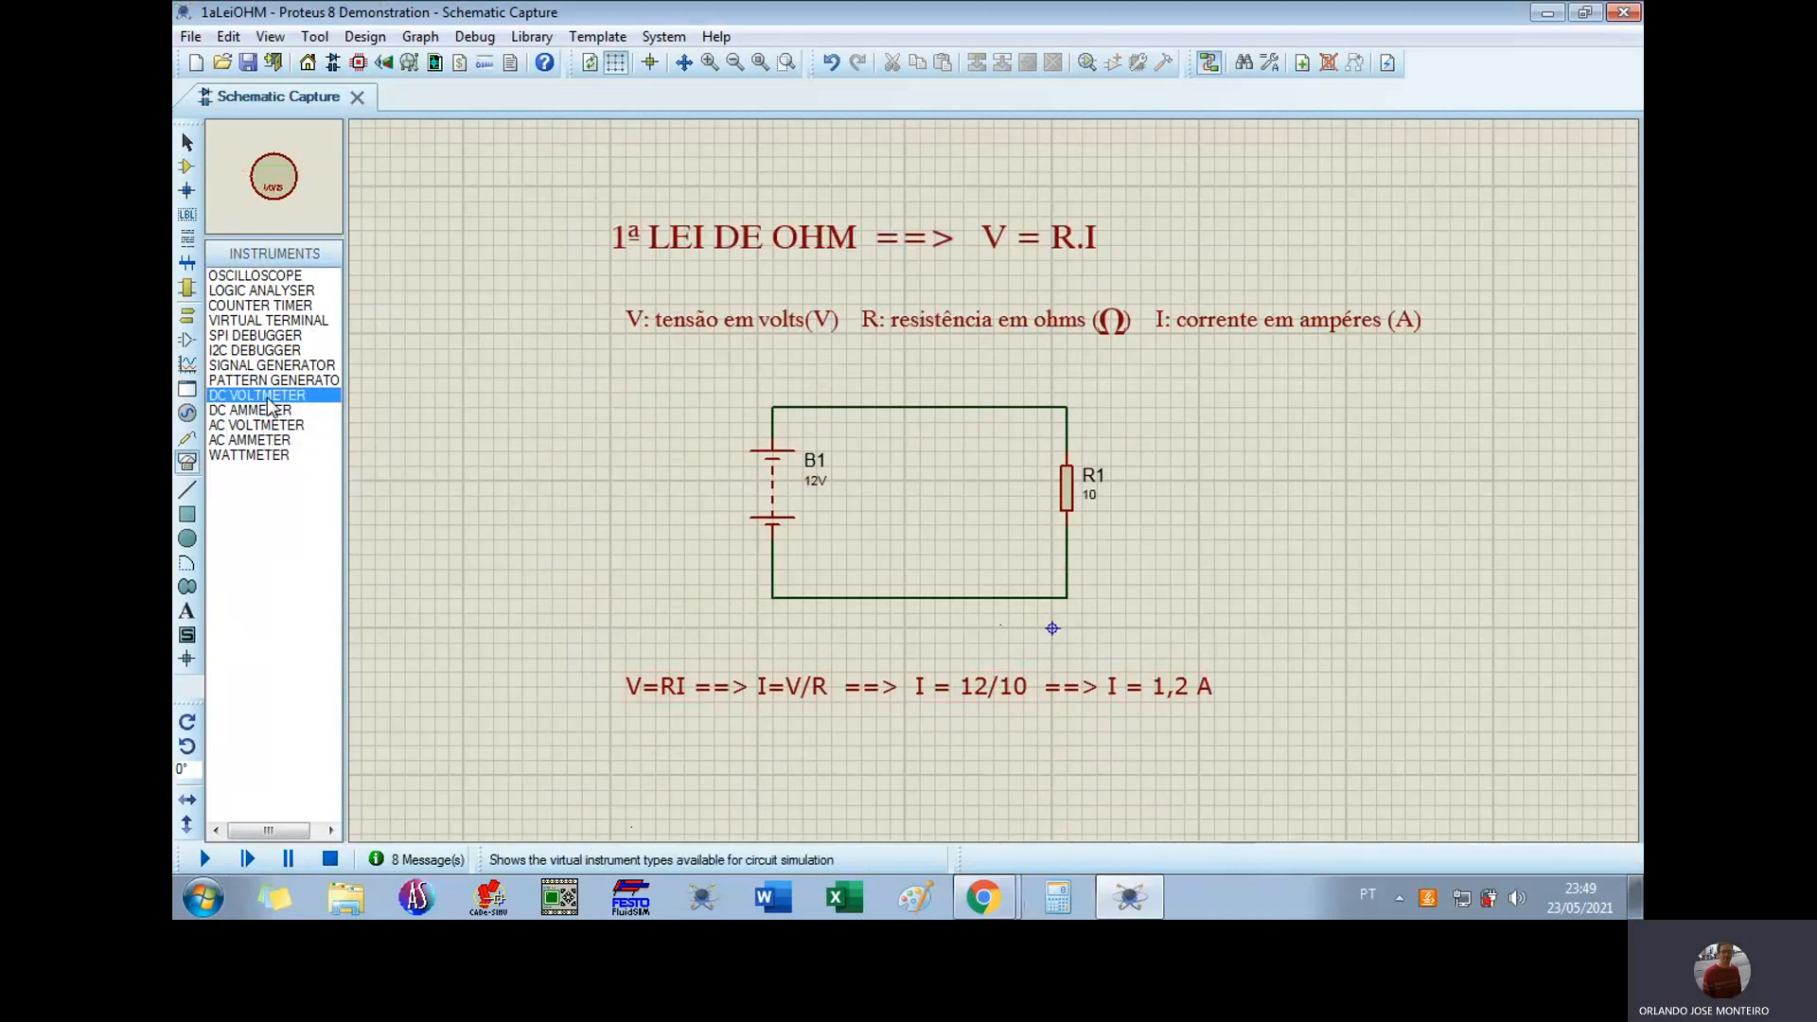
pyautogui.click(1201, 481)
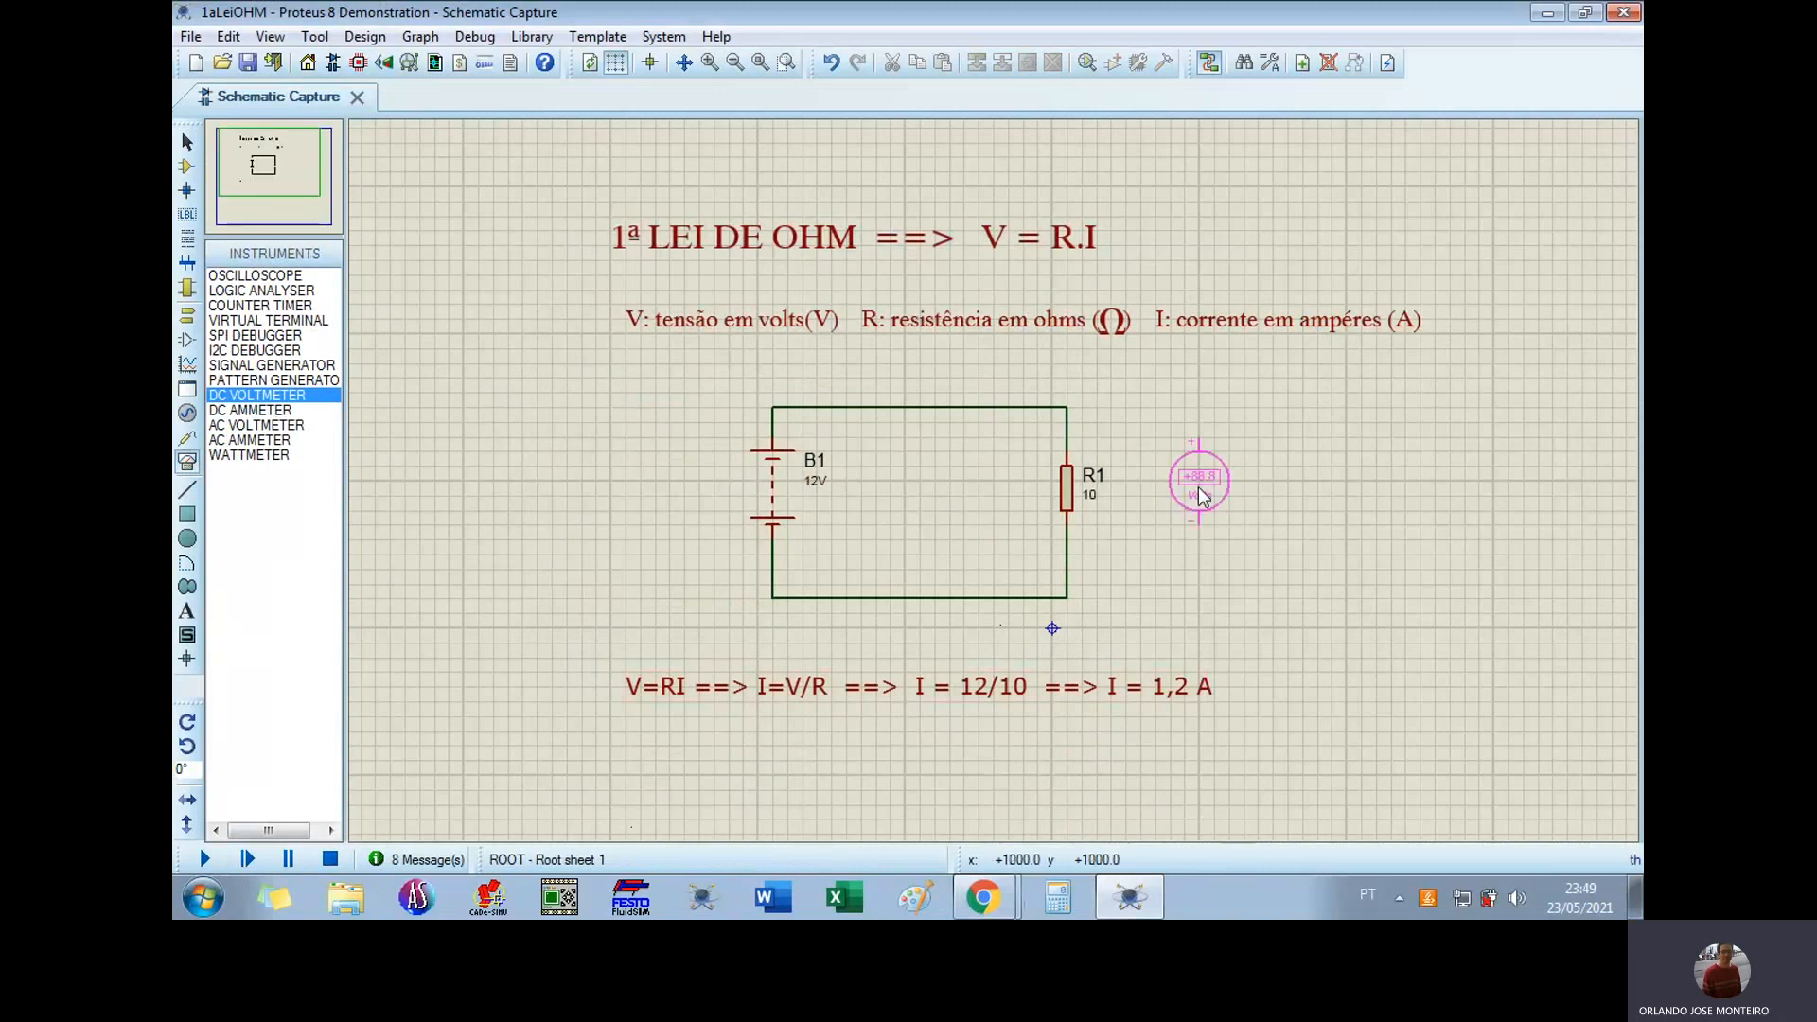
pyautogui.click(1202, 494)
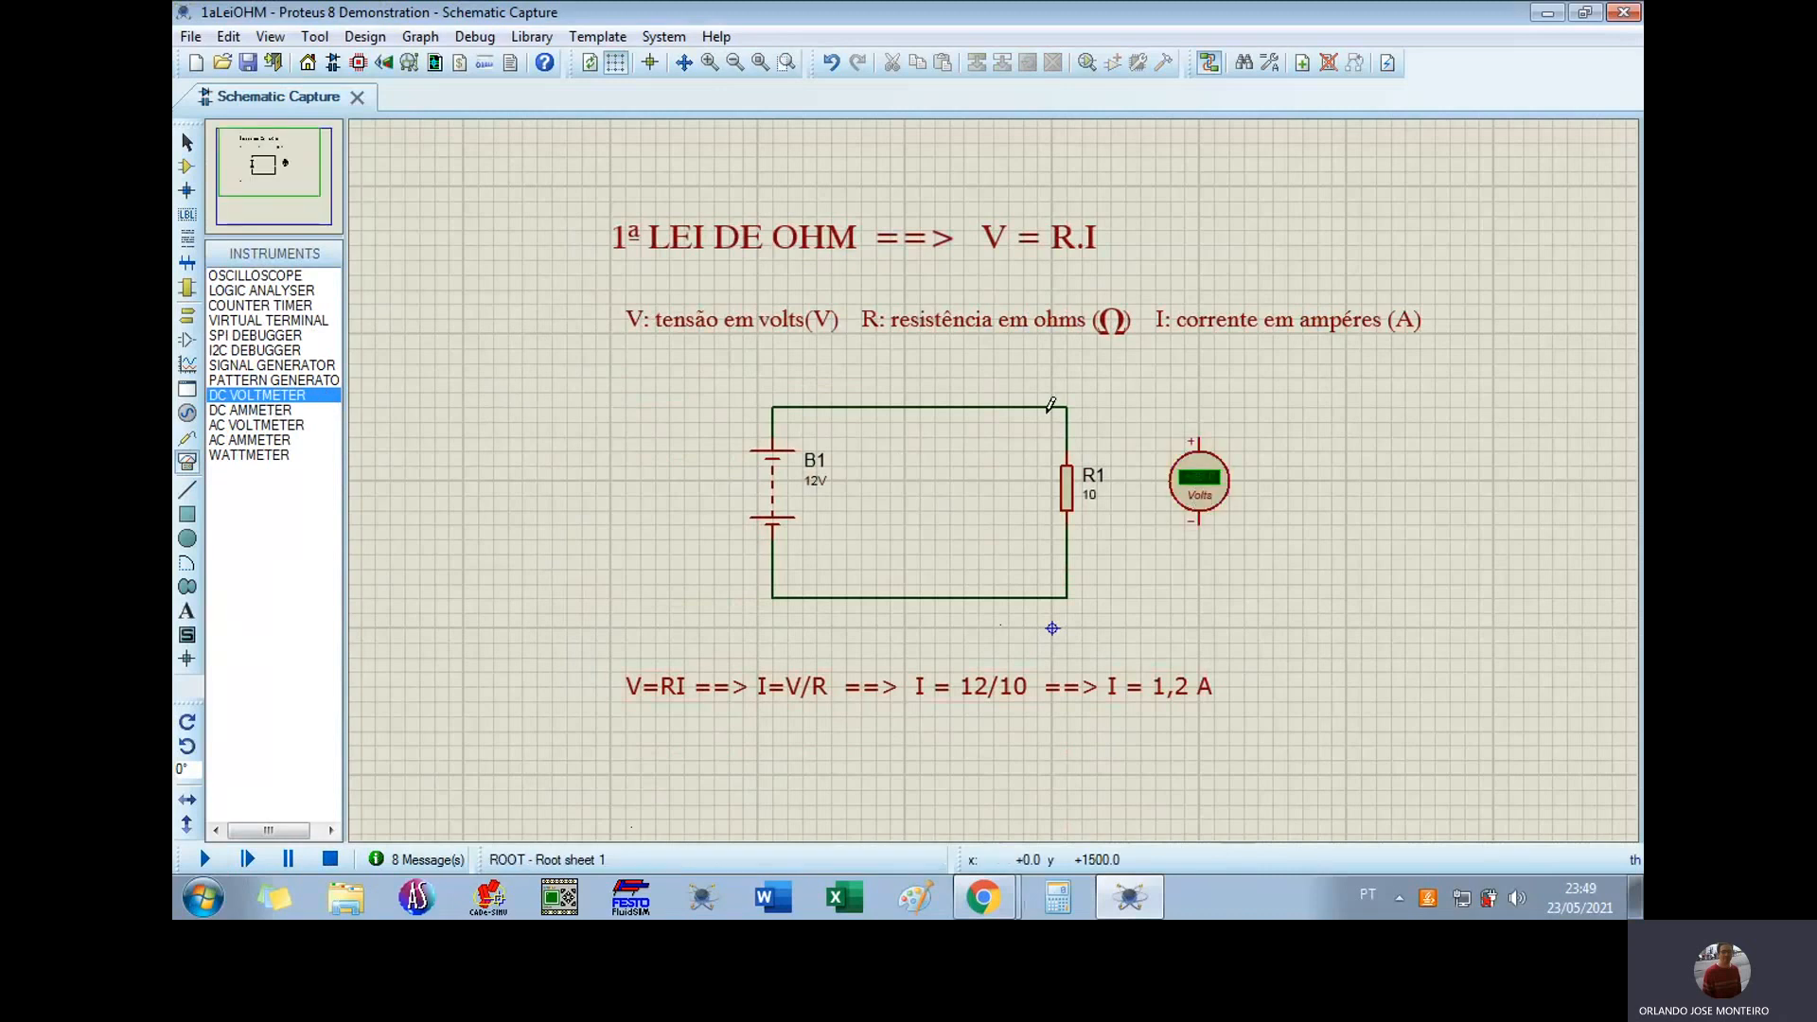
# Step: Place a DC AMMETER instrument just above the circuit's upper wire, between battery B1 and resistor R1
pyautogui.click(282, 412)
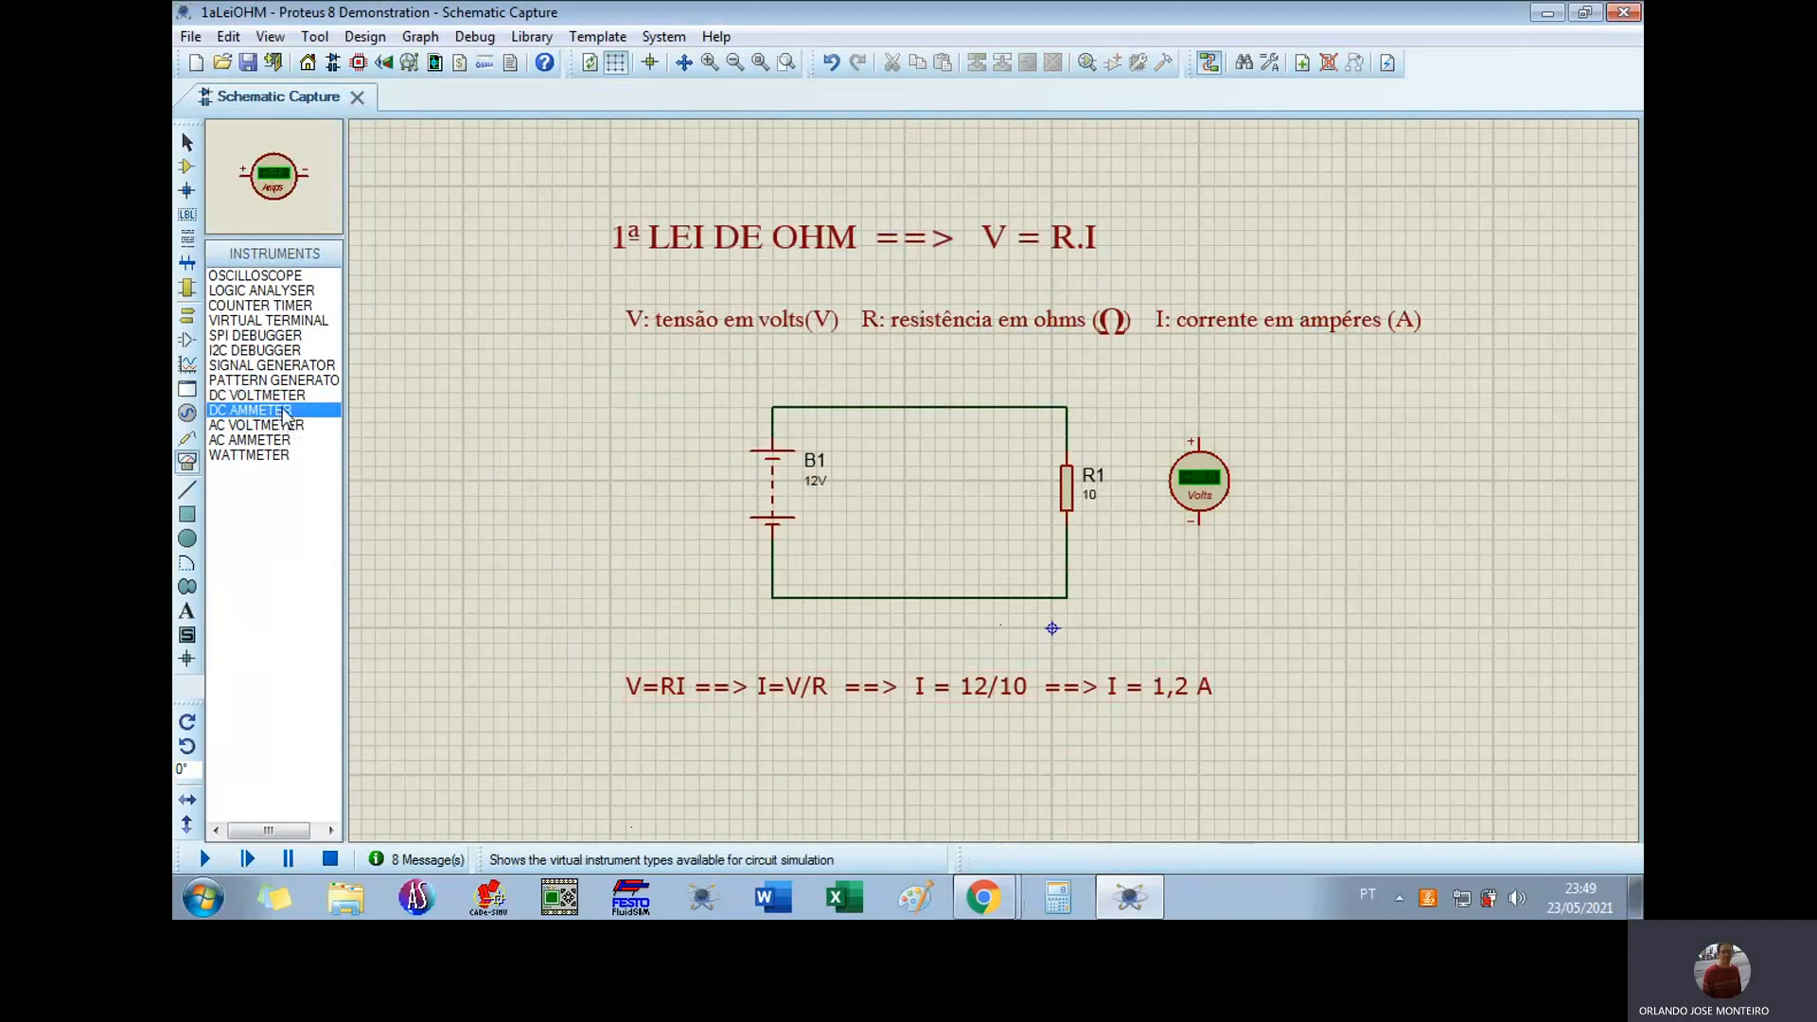
pyautogui.click(884, 369)
pyautogui.click(883, 370)
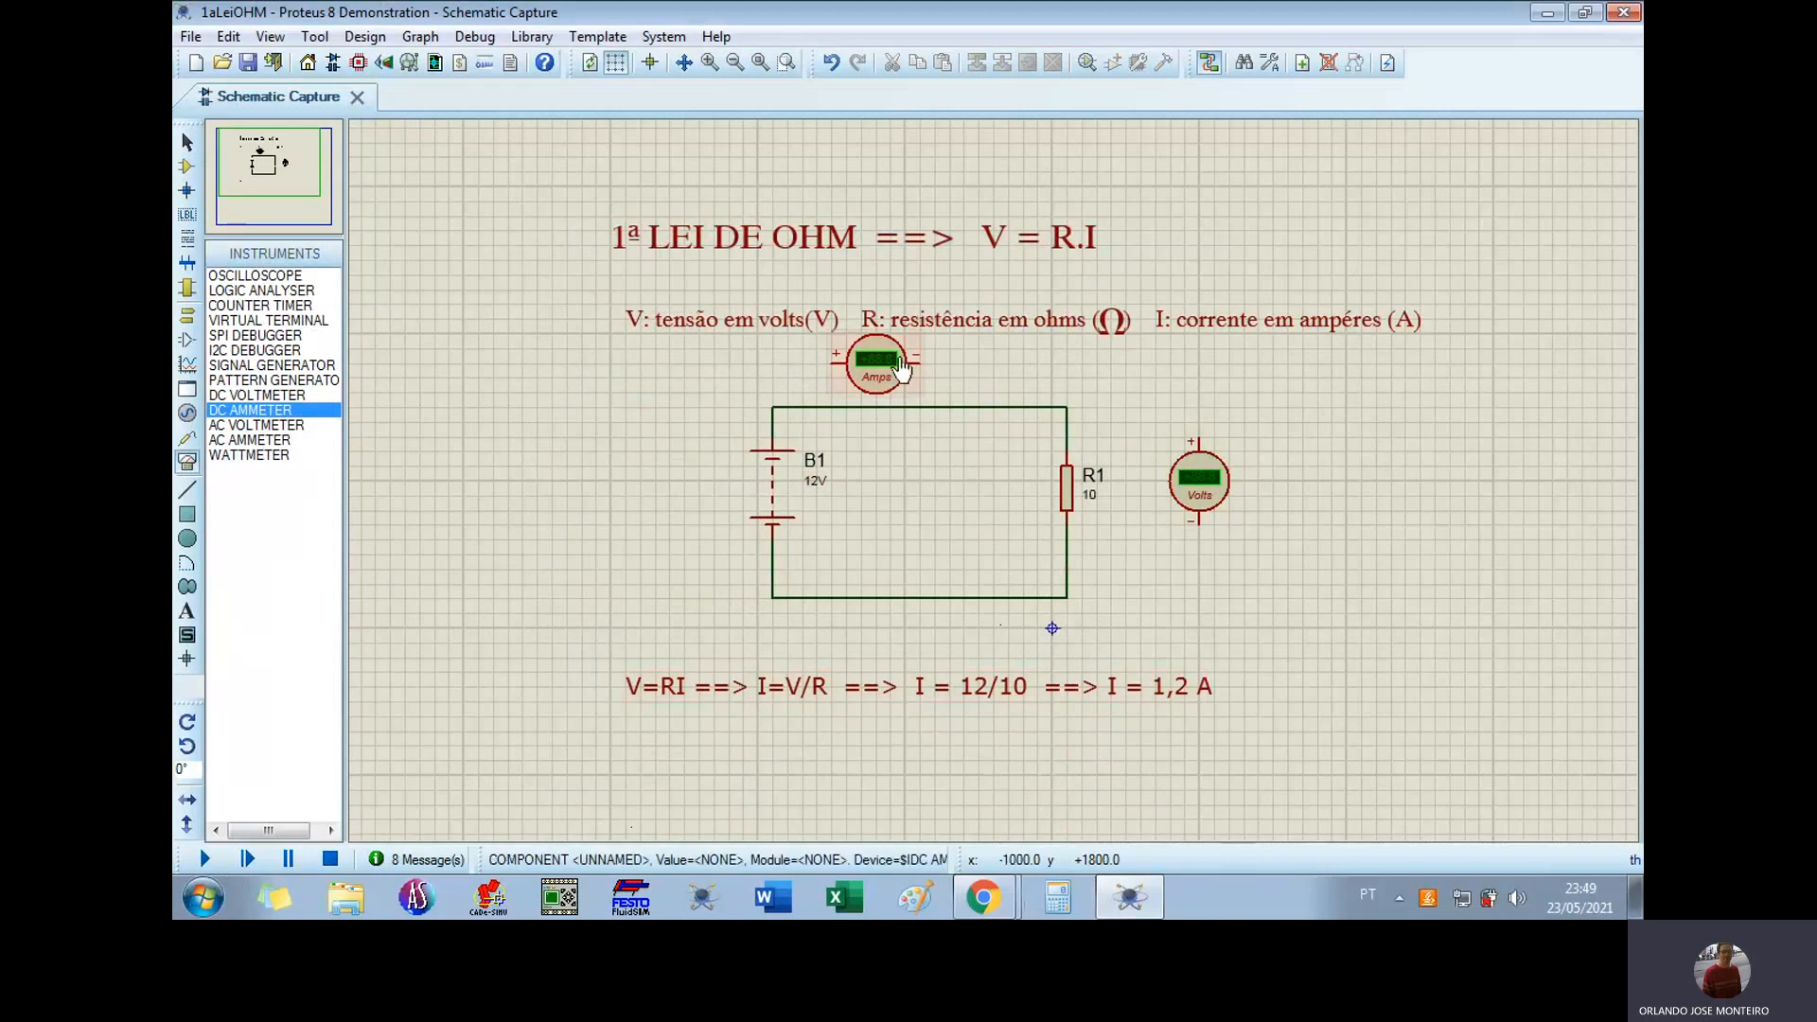
# Step: Add the text "AMPERÍMETRO (em série)" to the right of the ammeter in Verdana with a height of 0.2in
pyautogui.click(187, 615)
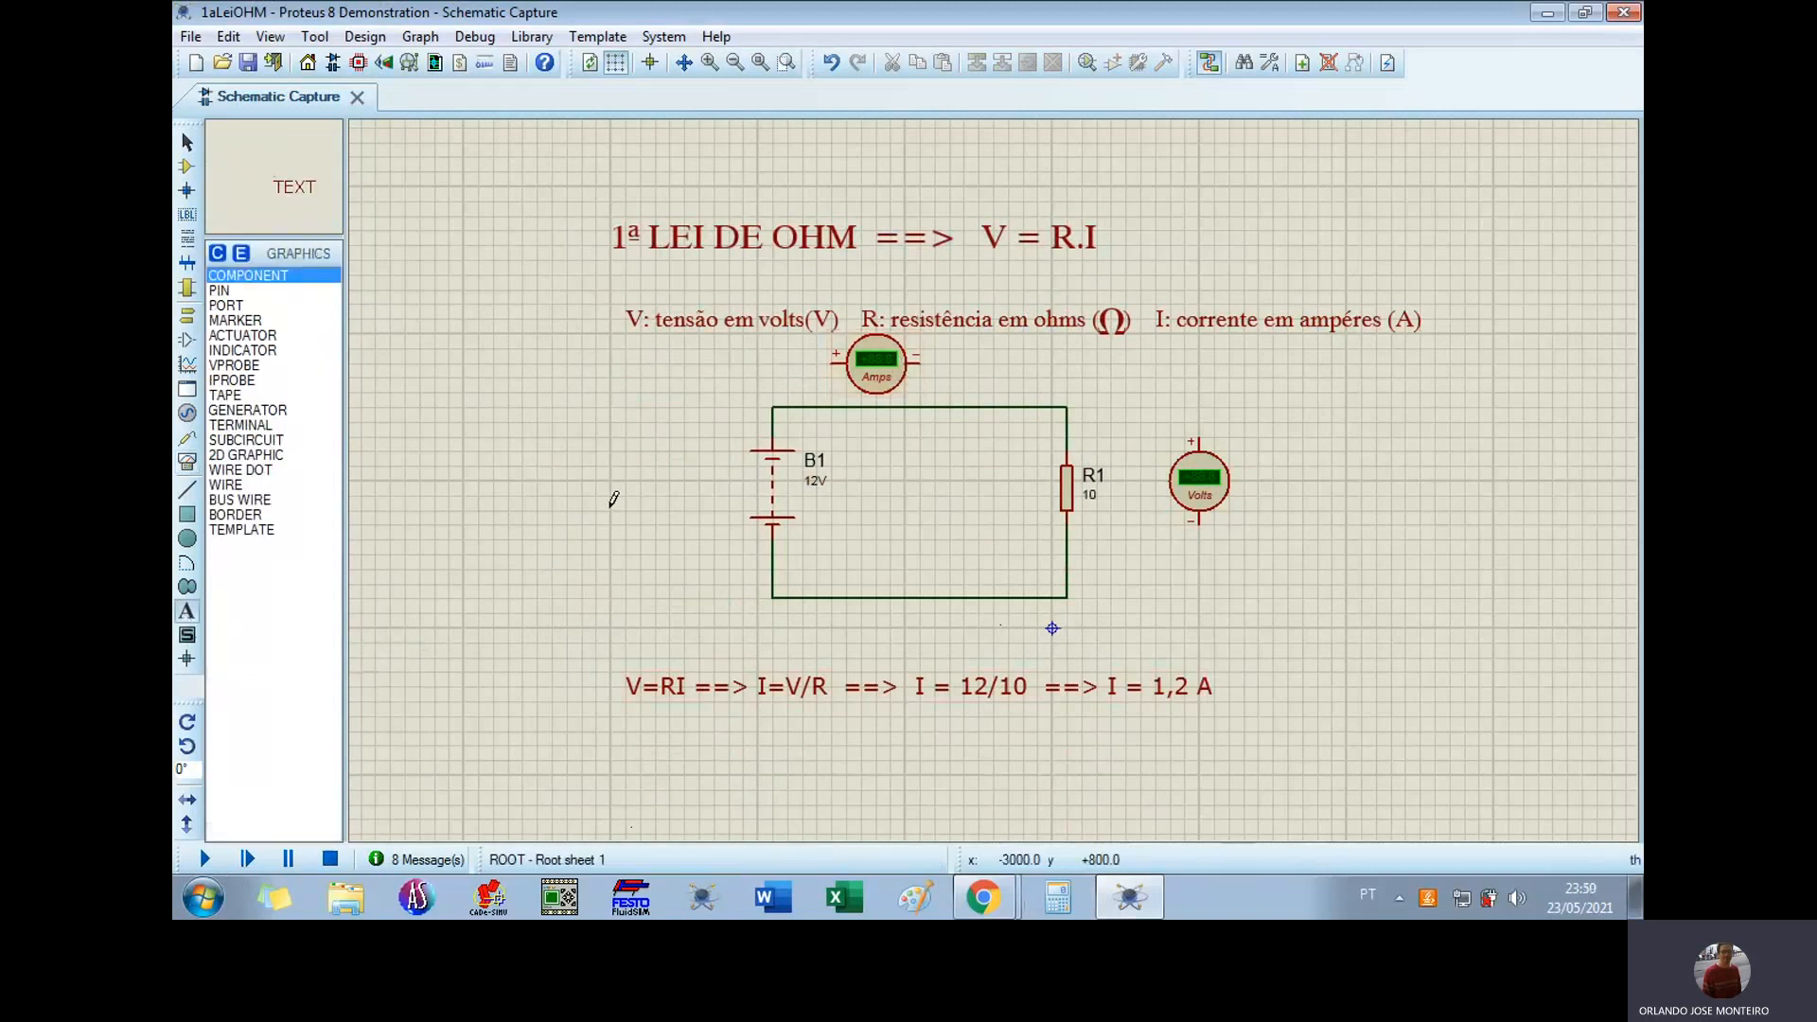
pyautogui.click(997, 362)
pyautogui.write('AMPE')
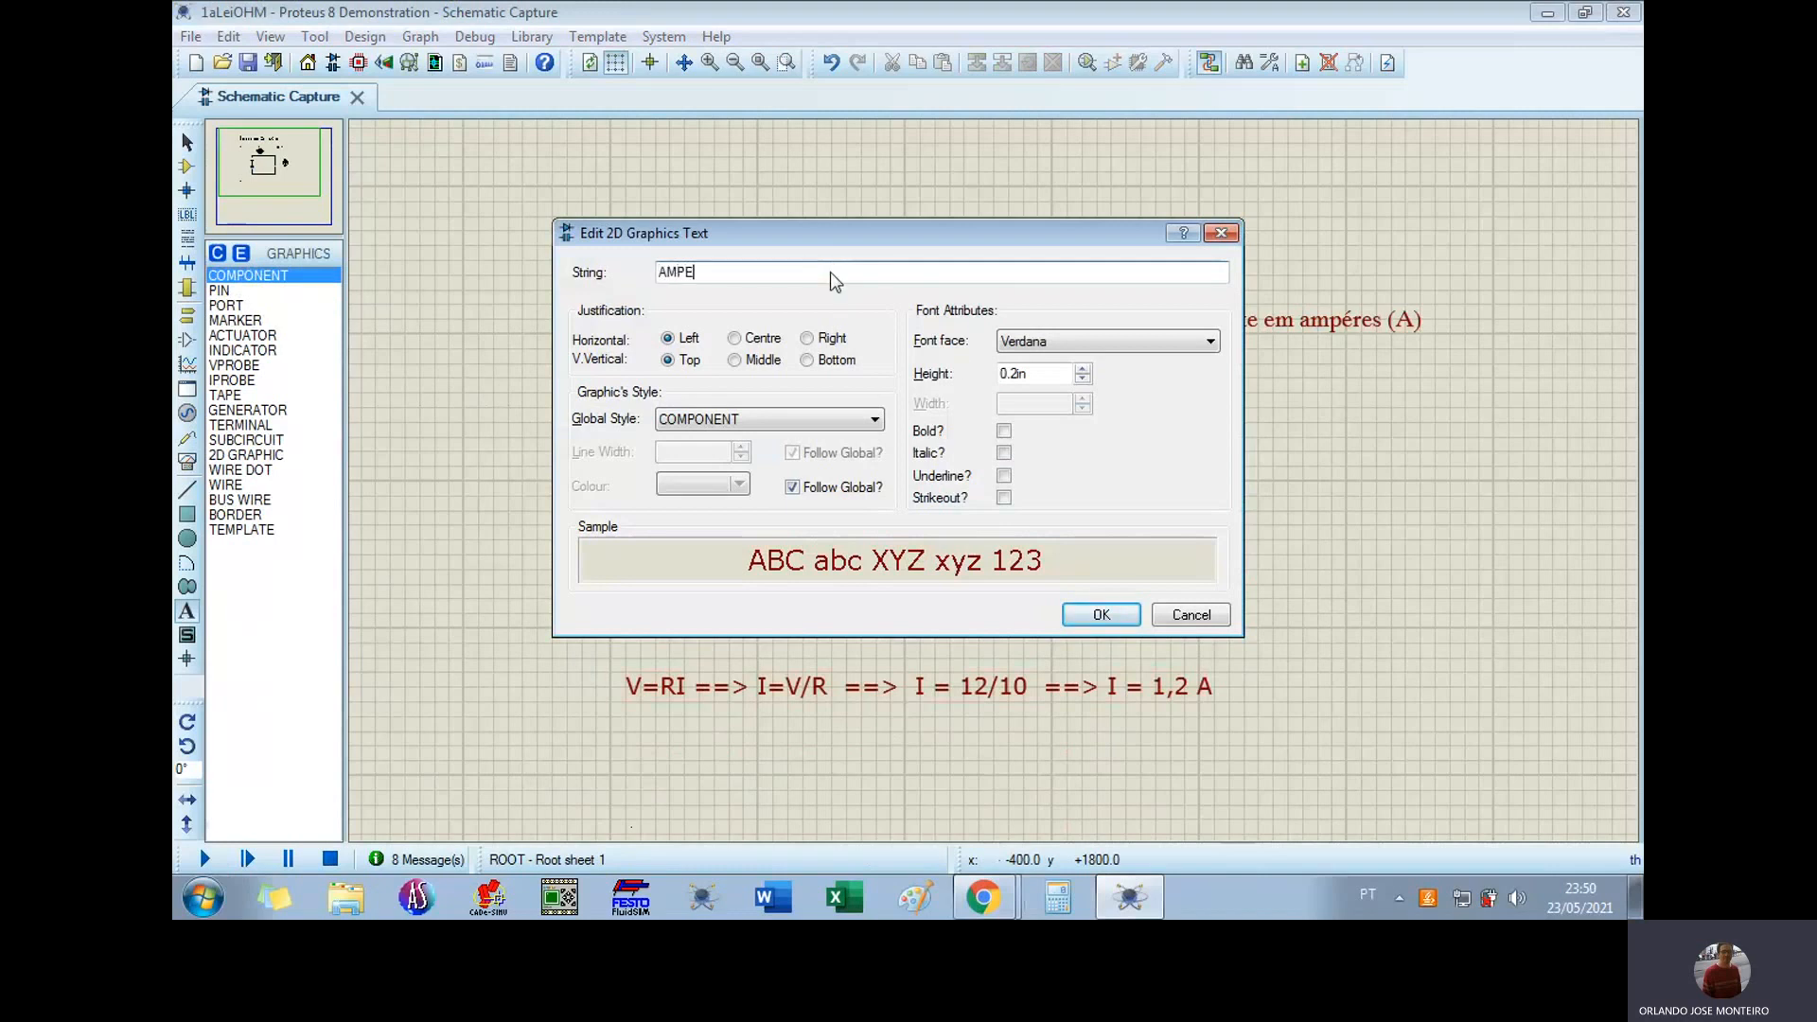
pyautogui.write('RÍMETRO (em série)')
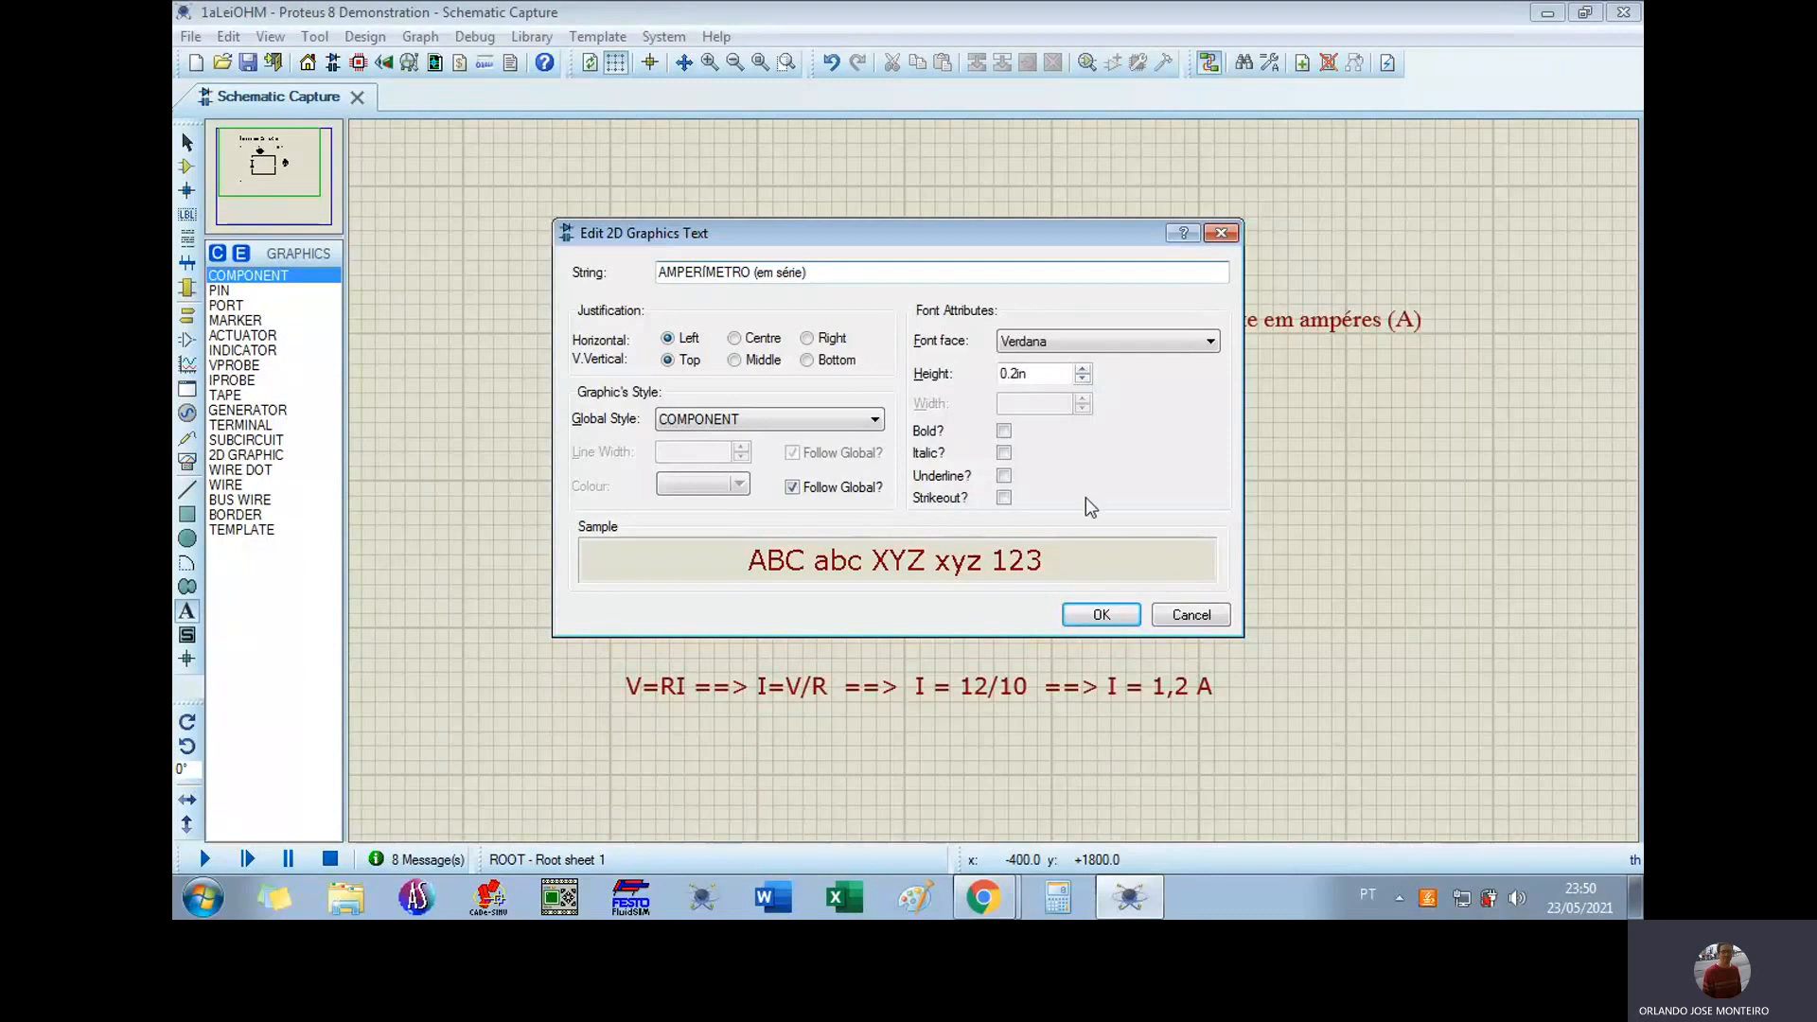
pyautogui.click(1085, 617)
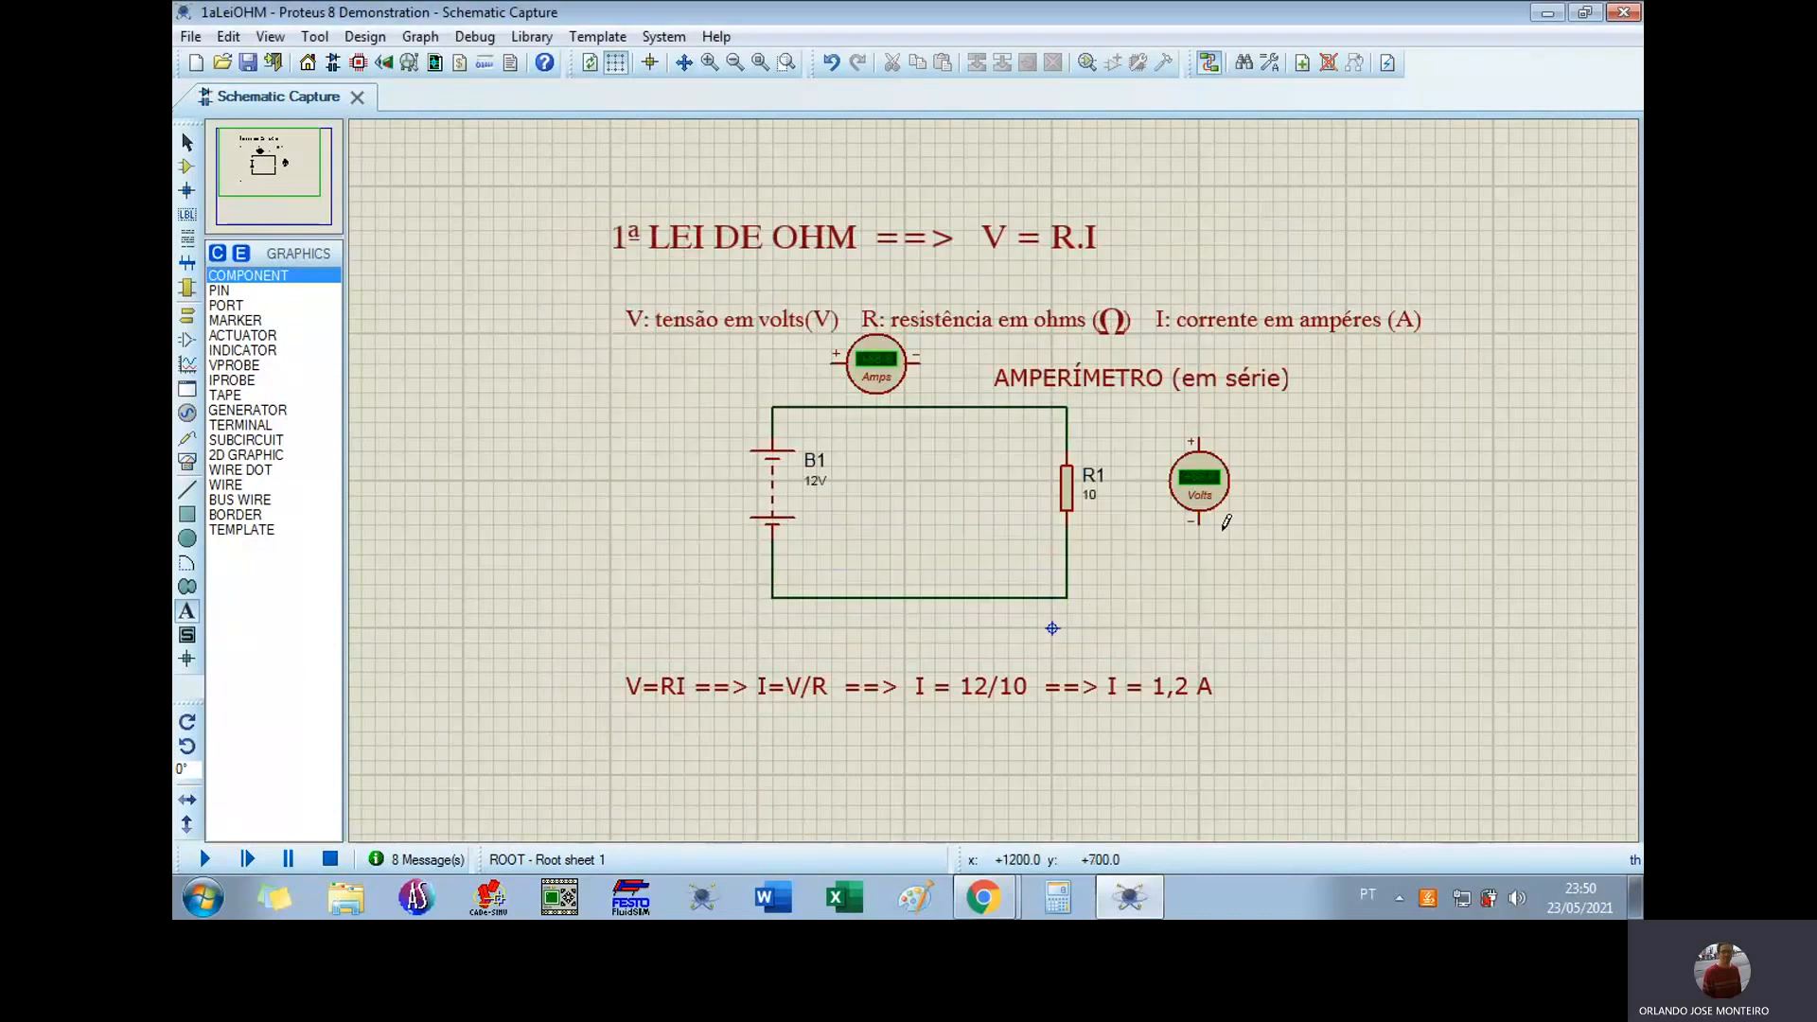
# Step: Add the text "VOLTÍMETRO (em paralelo)" in Verdana at 0.2in height and align it directly to the right of the voltmeter
pyautogui.click(1274, 488)
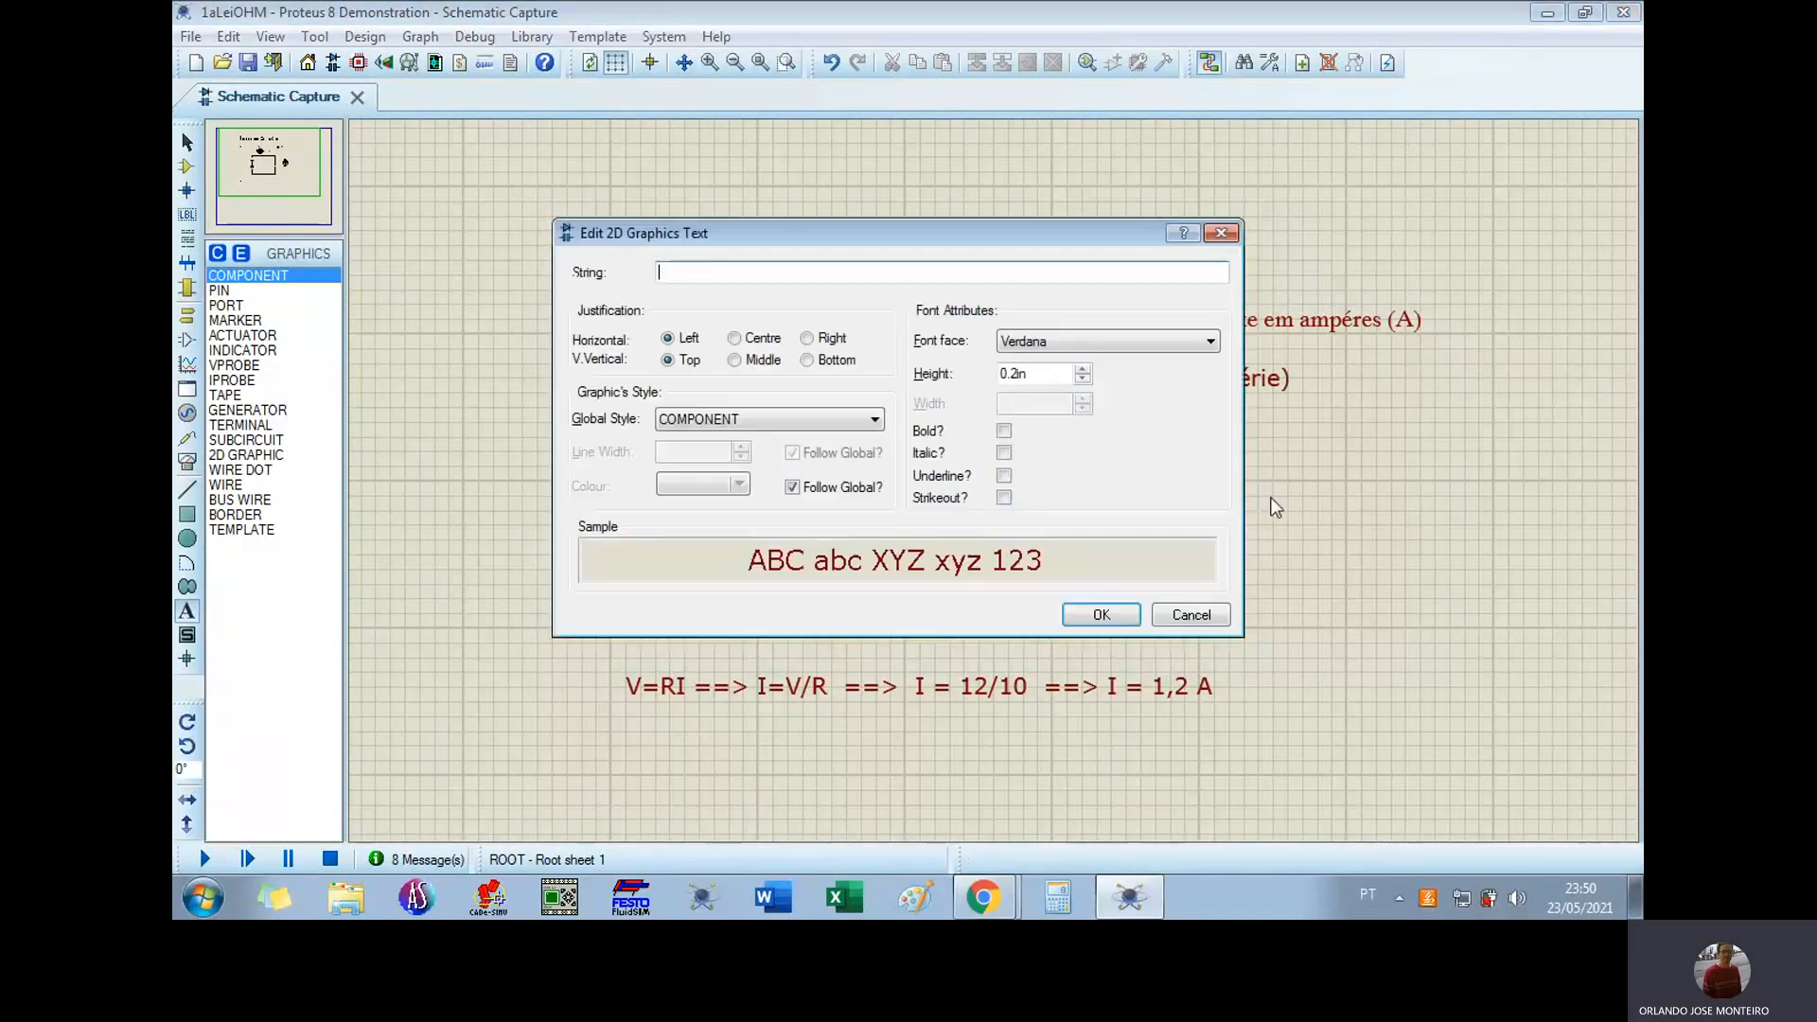
pyautogui.write('VOLTÍMETRO ')
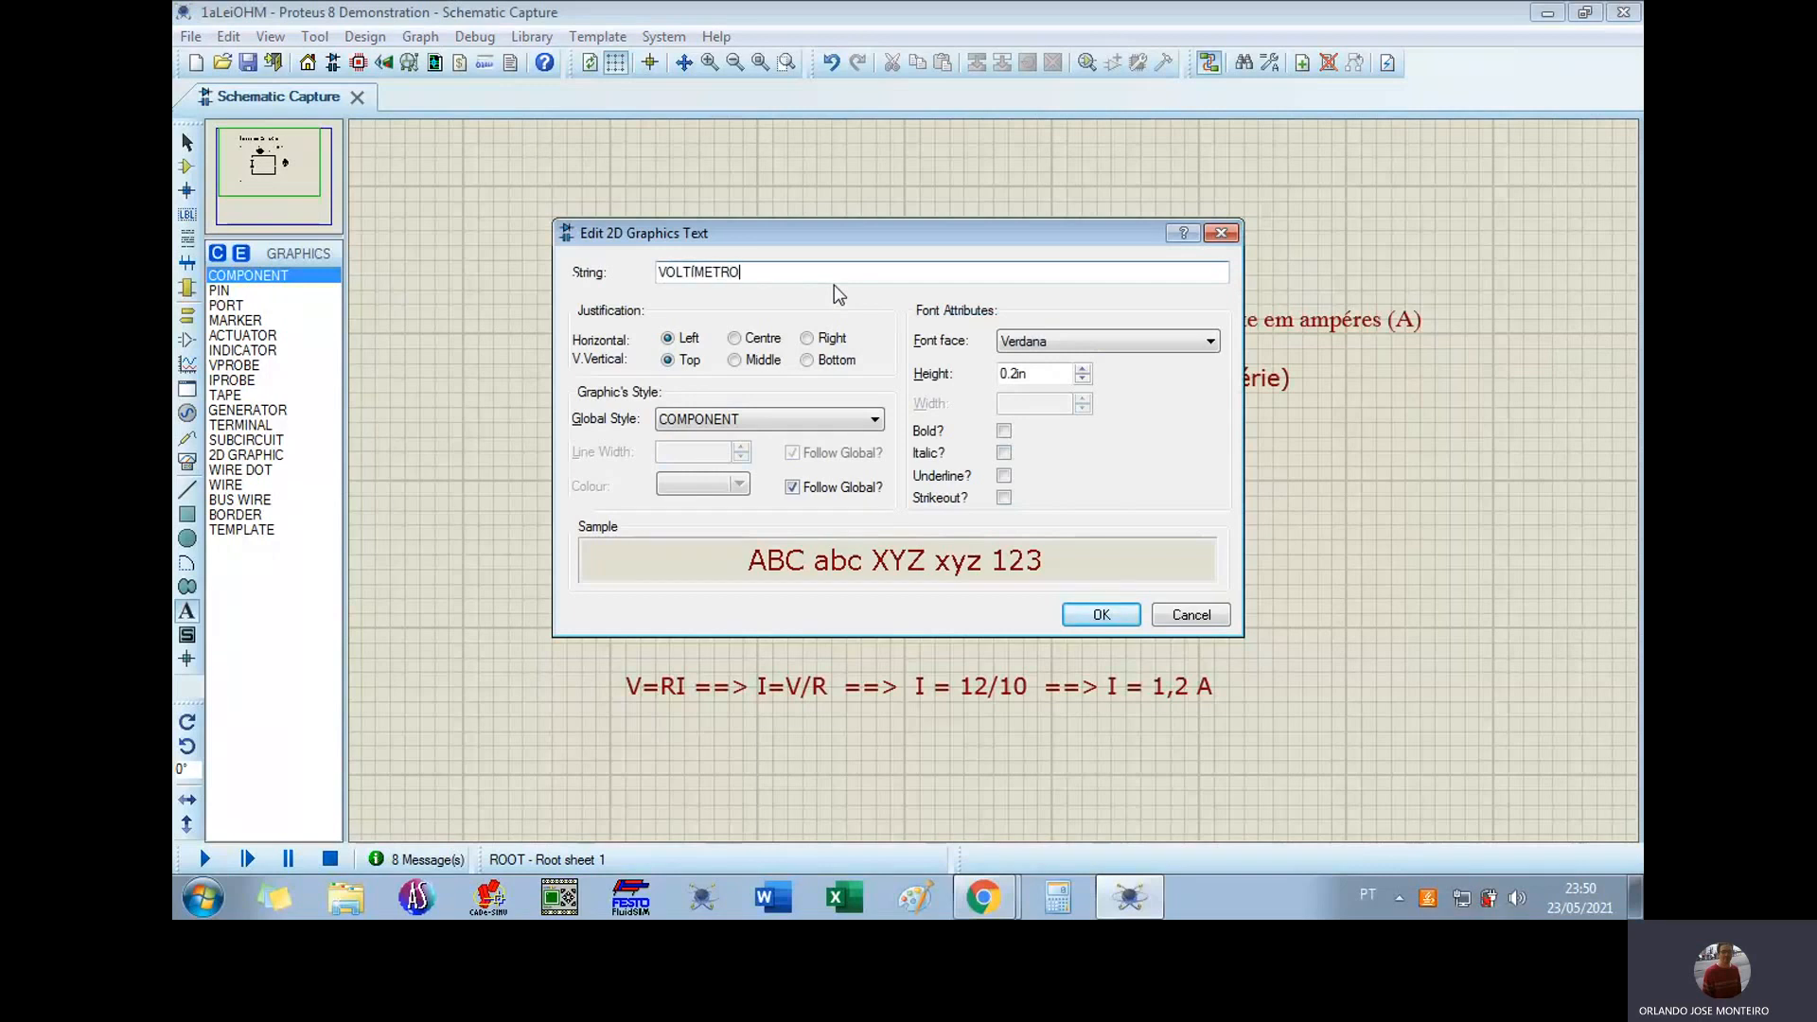
pyautogui.write('(em paralelo)')
pyautogui.click(1072, 614)
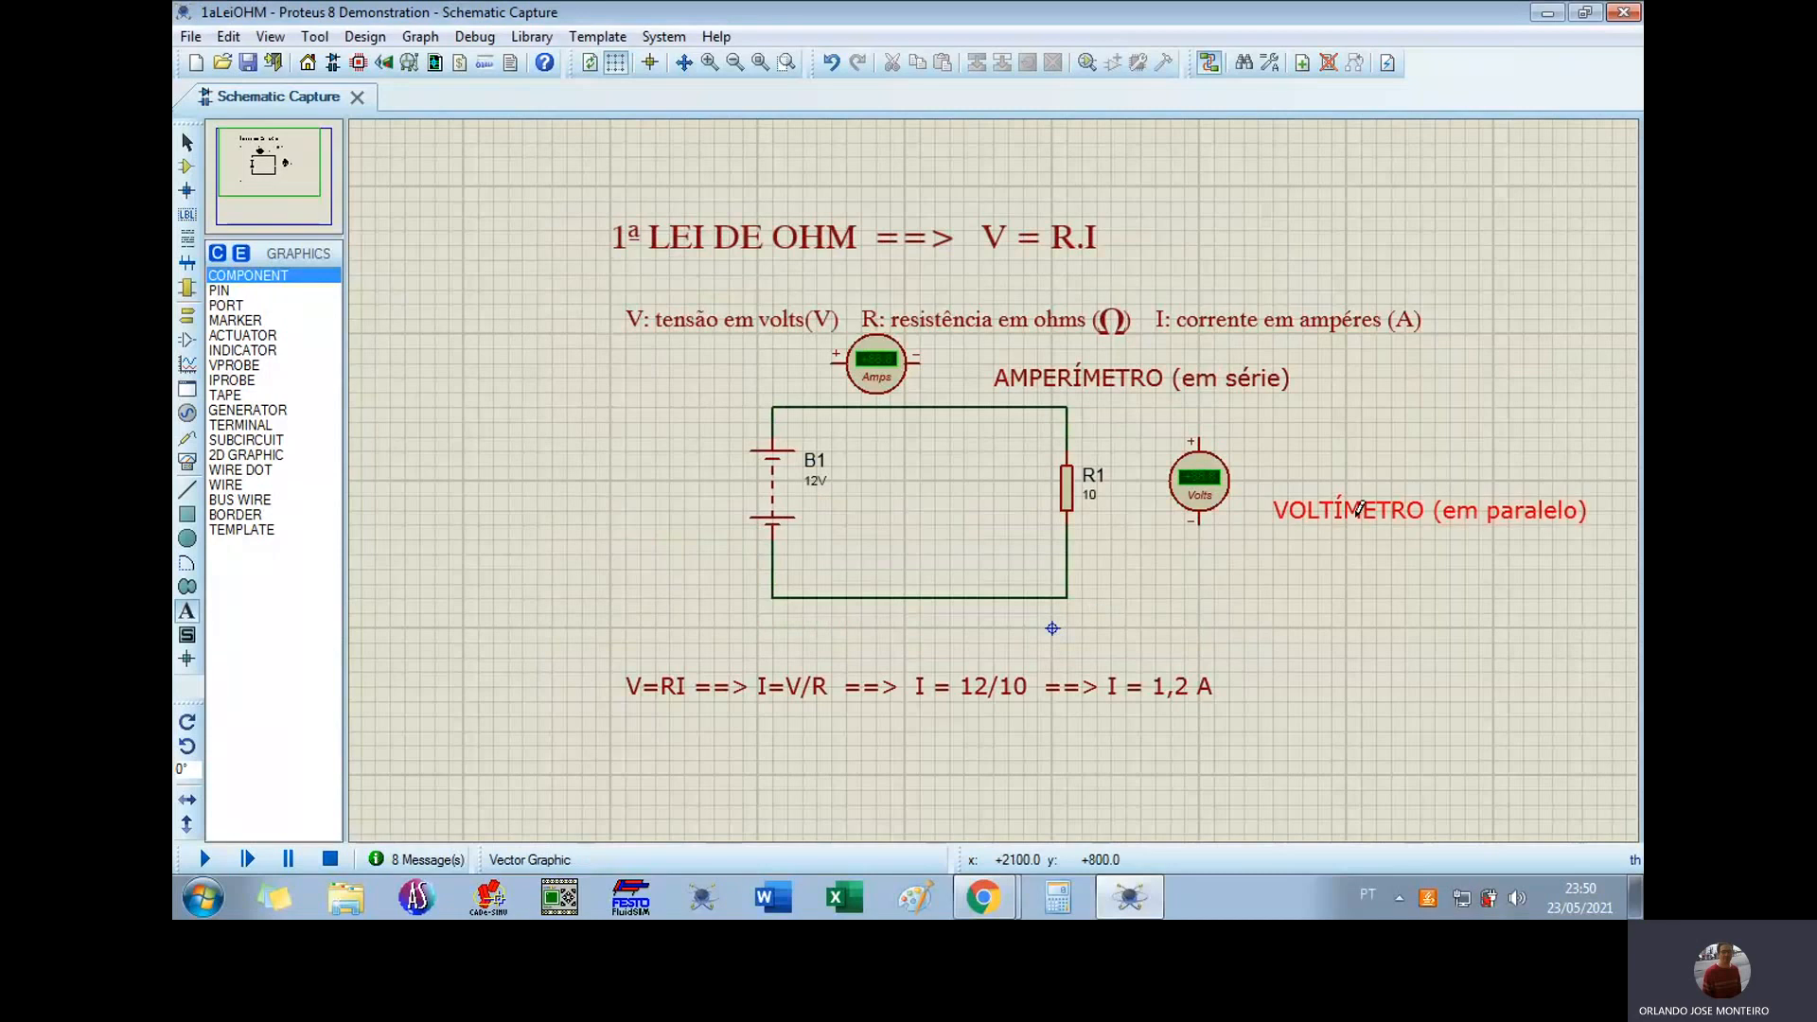
pyautogui.rightClick(1382, 511)
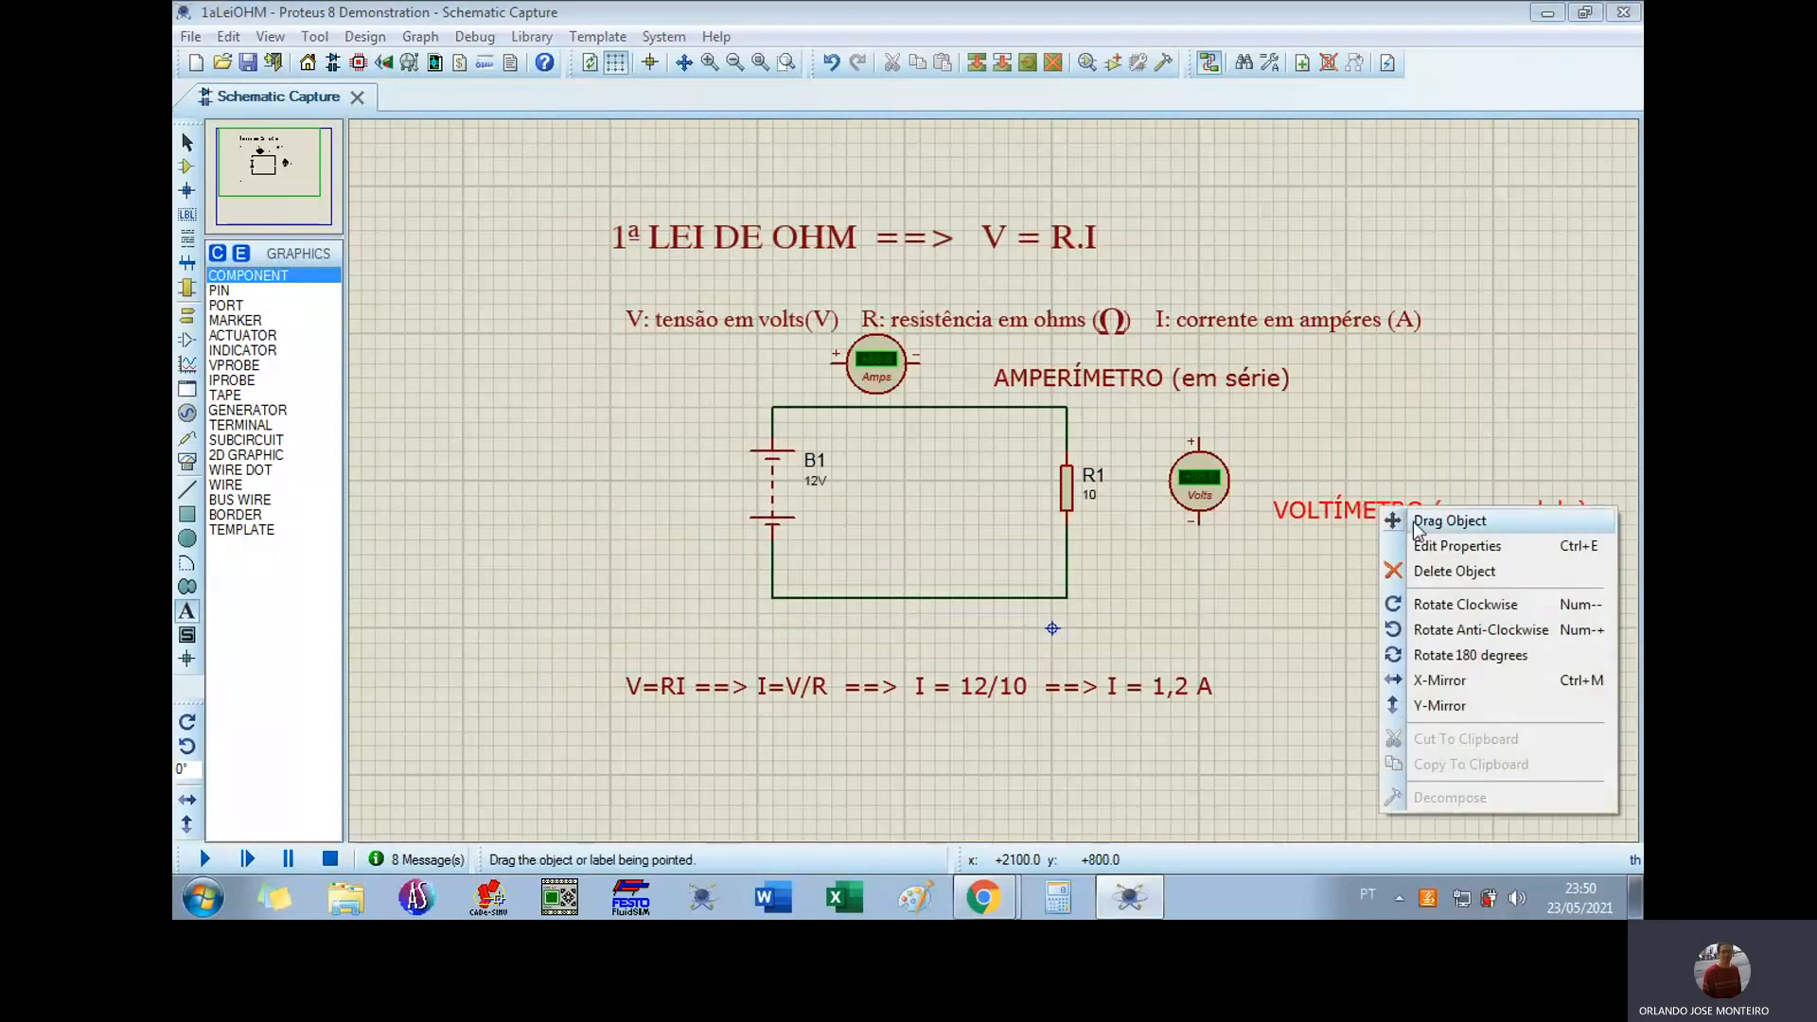
pyautogui.click(1448, 522)
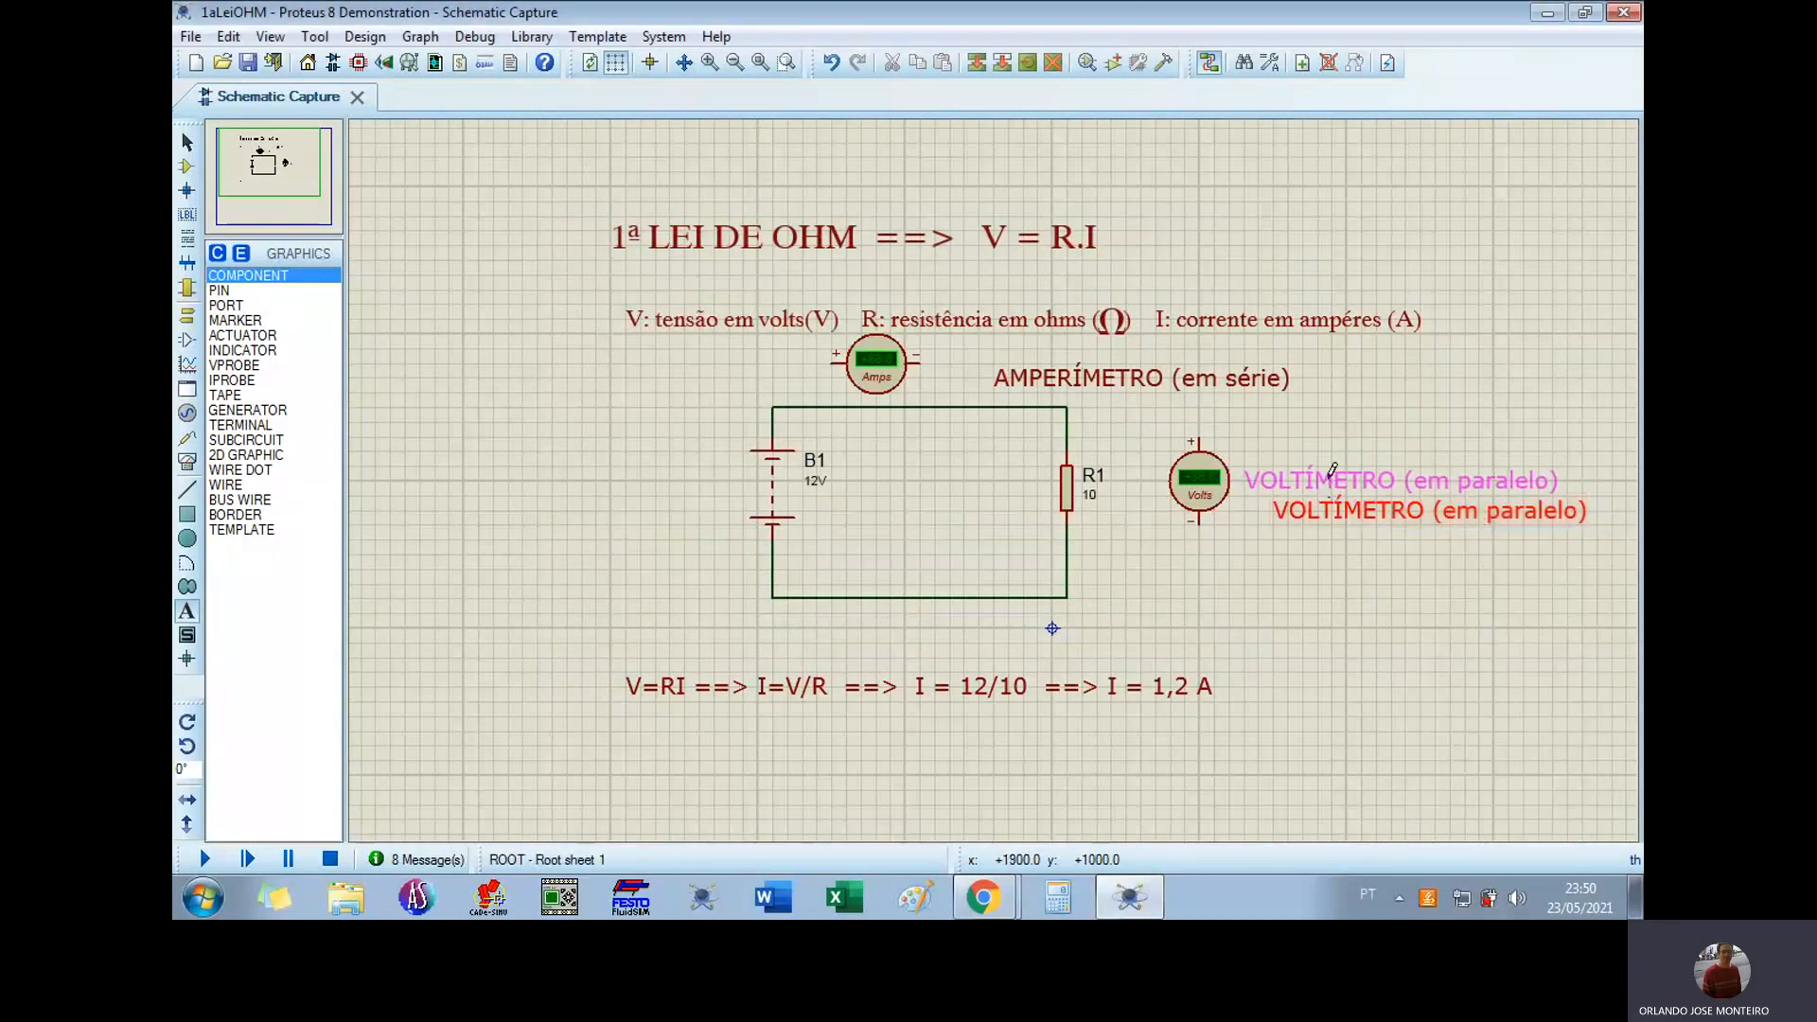
pyautogui.click(1329, 473)
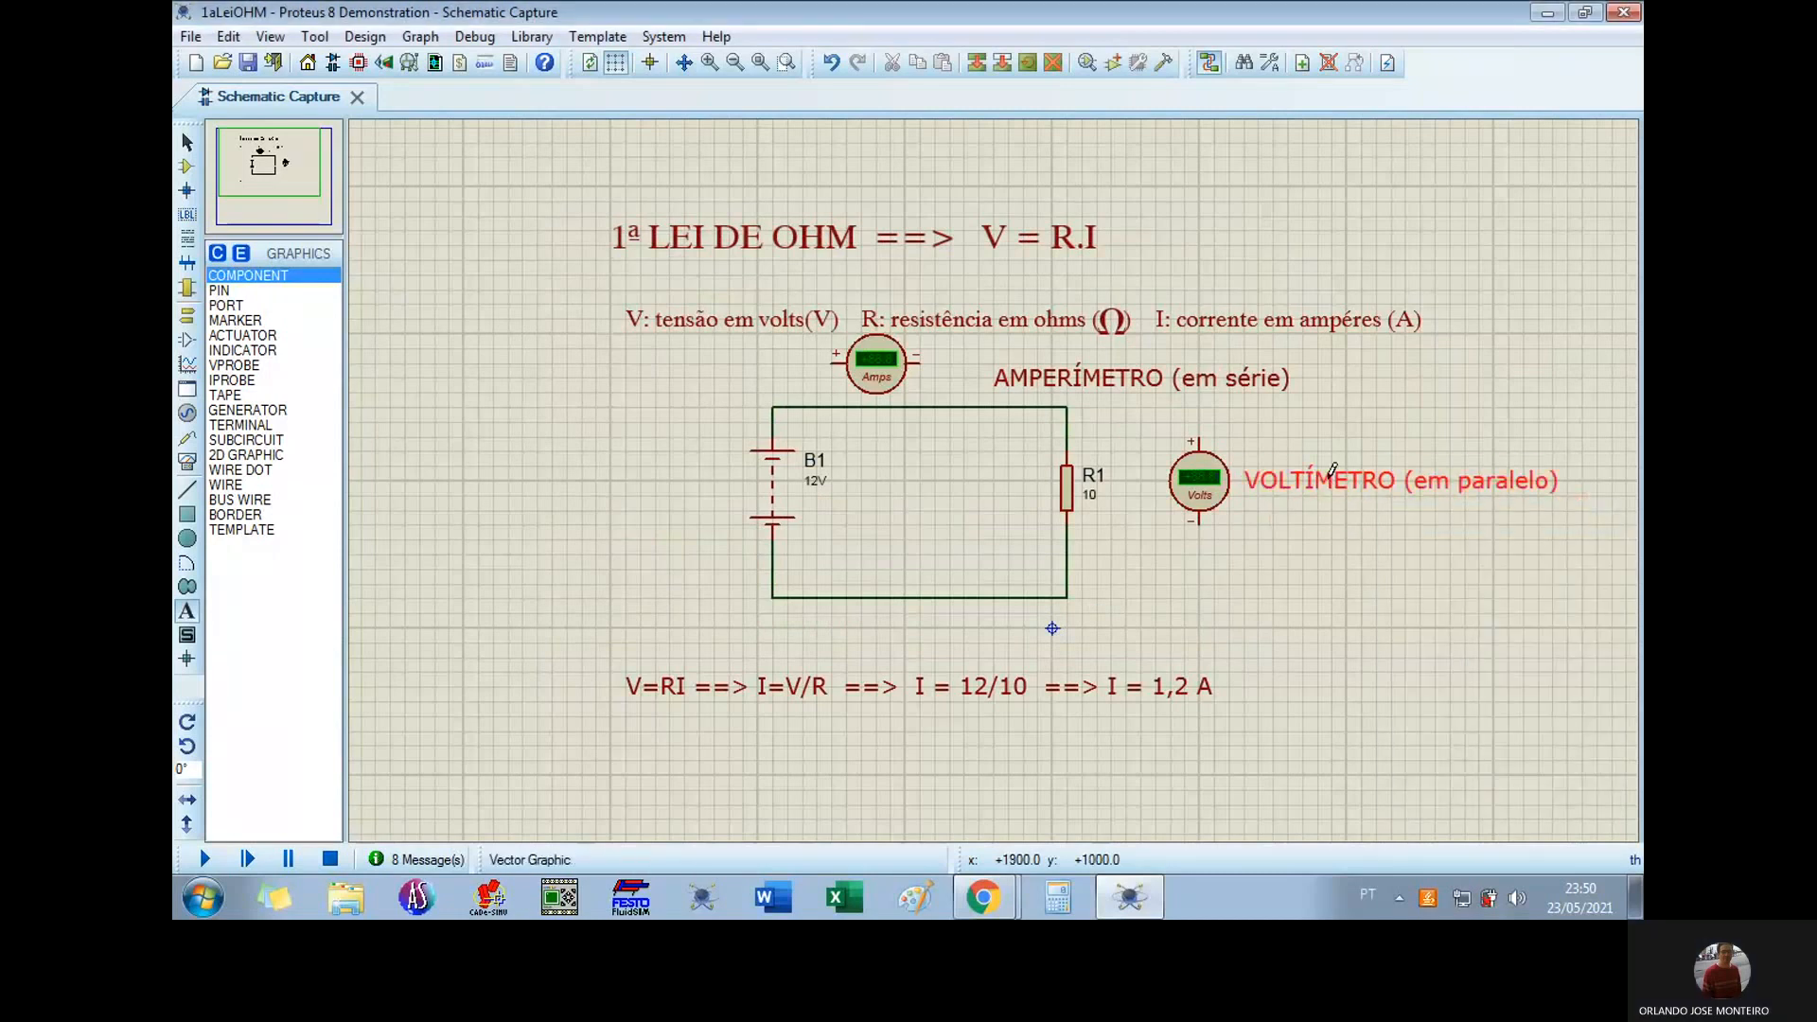
# Step: Move the "AMPERÍMETRO (em série)" label to the left side of the ammeter
pyautogui.rightClick(1158, 369)
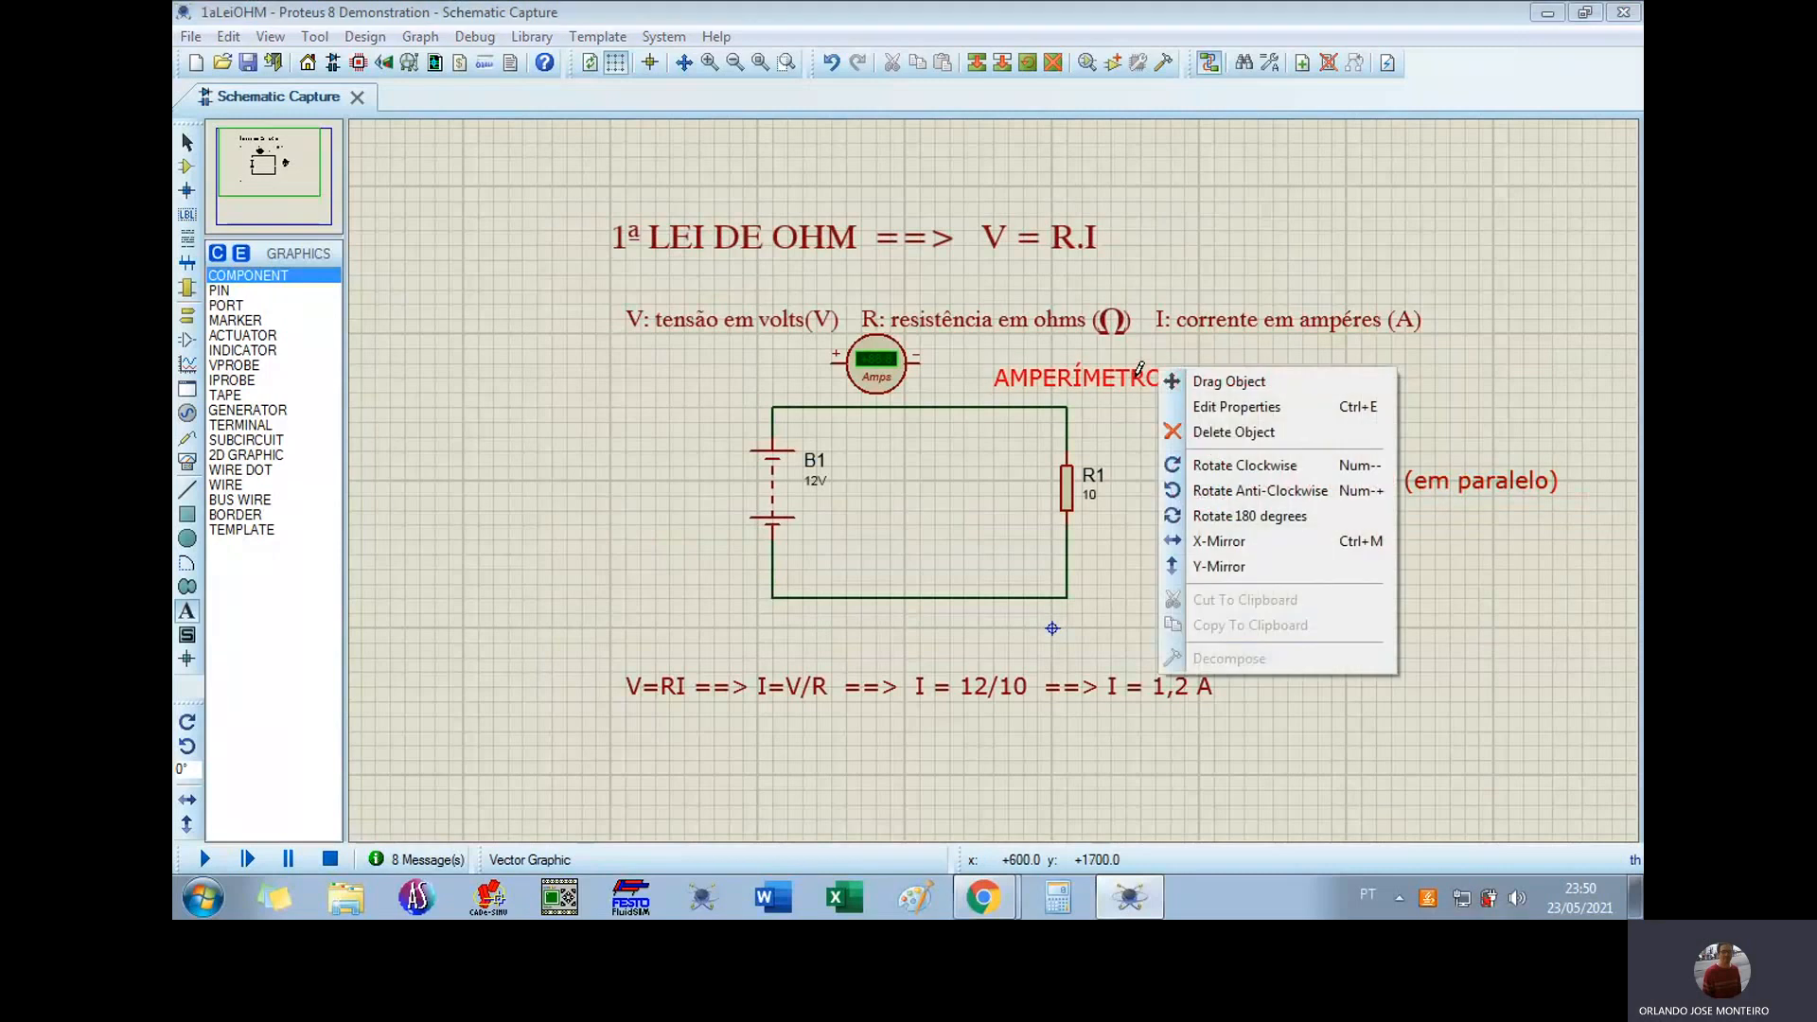
pyautogui.click(1230, 382)
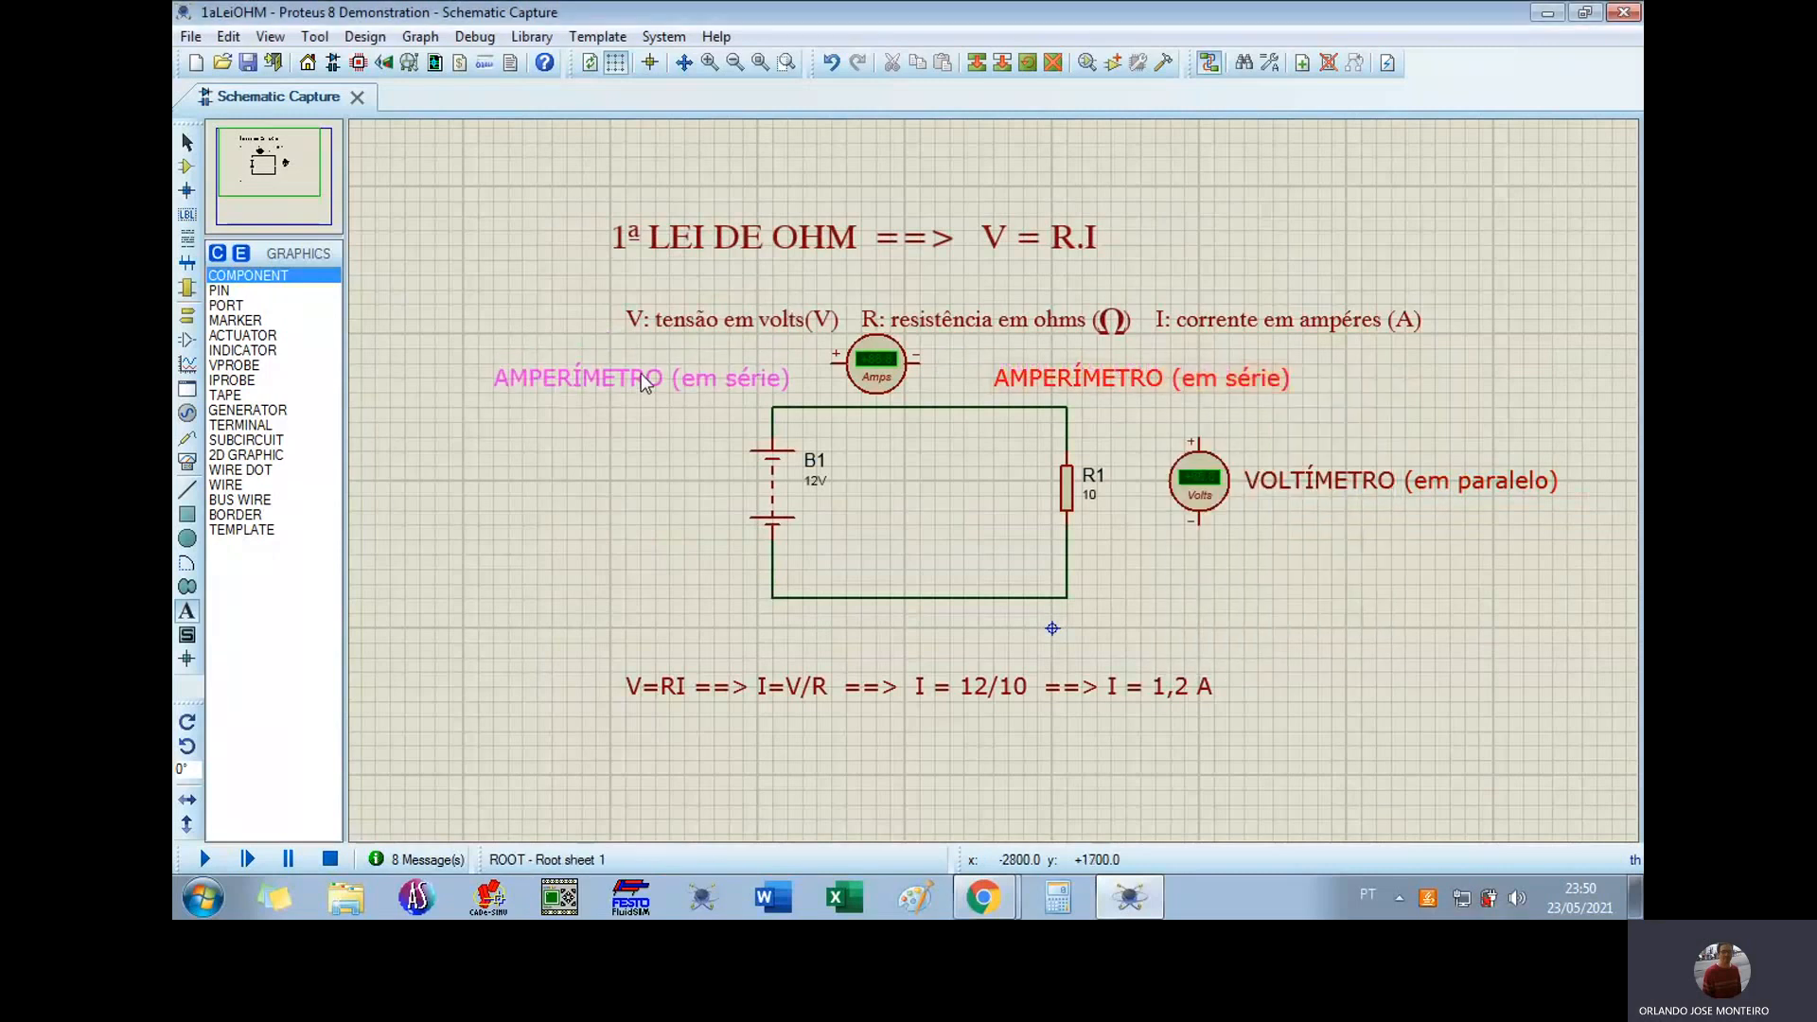
pyautogui.click(645, 371)
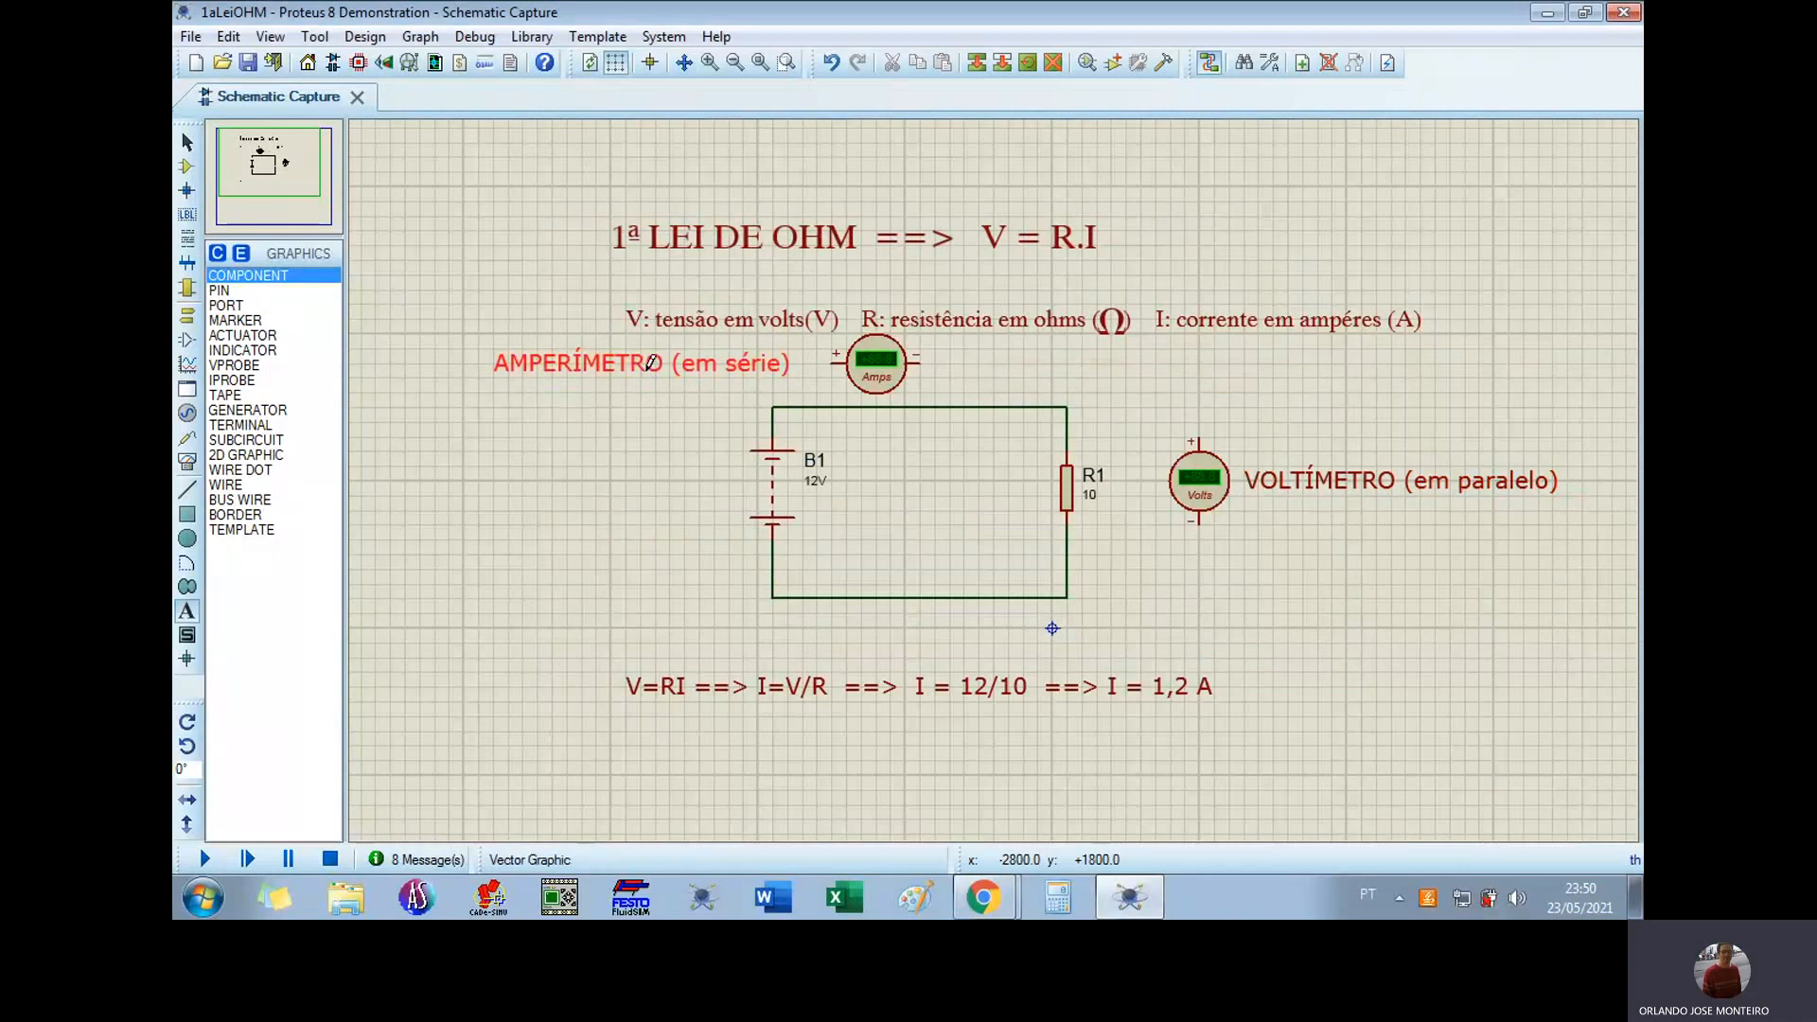
# Step: Set the "AMPERÍMETRO (em série)" label's text height to 0.1in and move it close beside the ammeter
pyautogui.rightClick(655, 359)
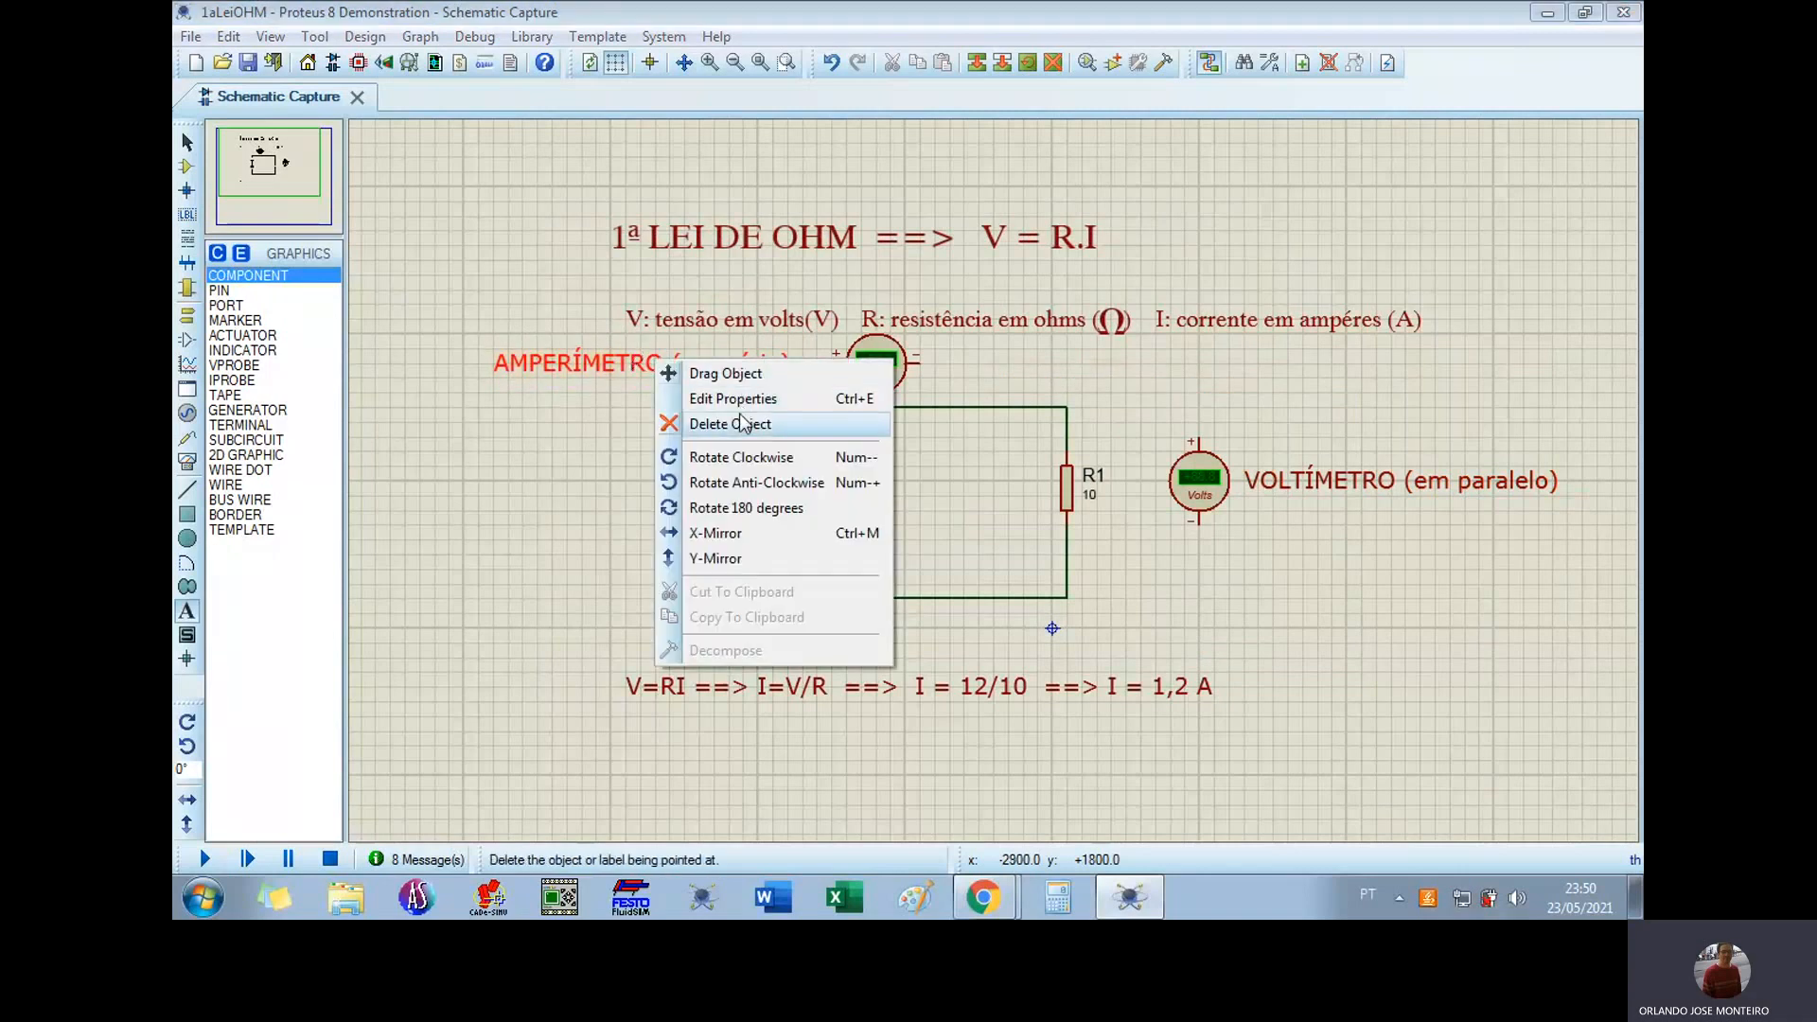
pyautogui.click(739, 401)
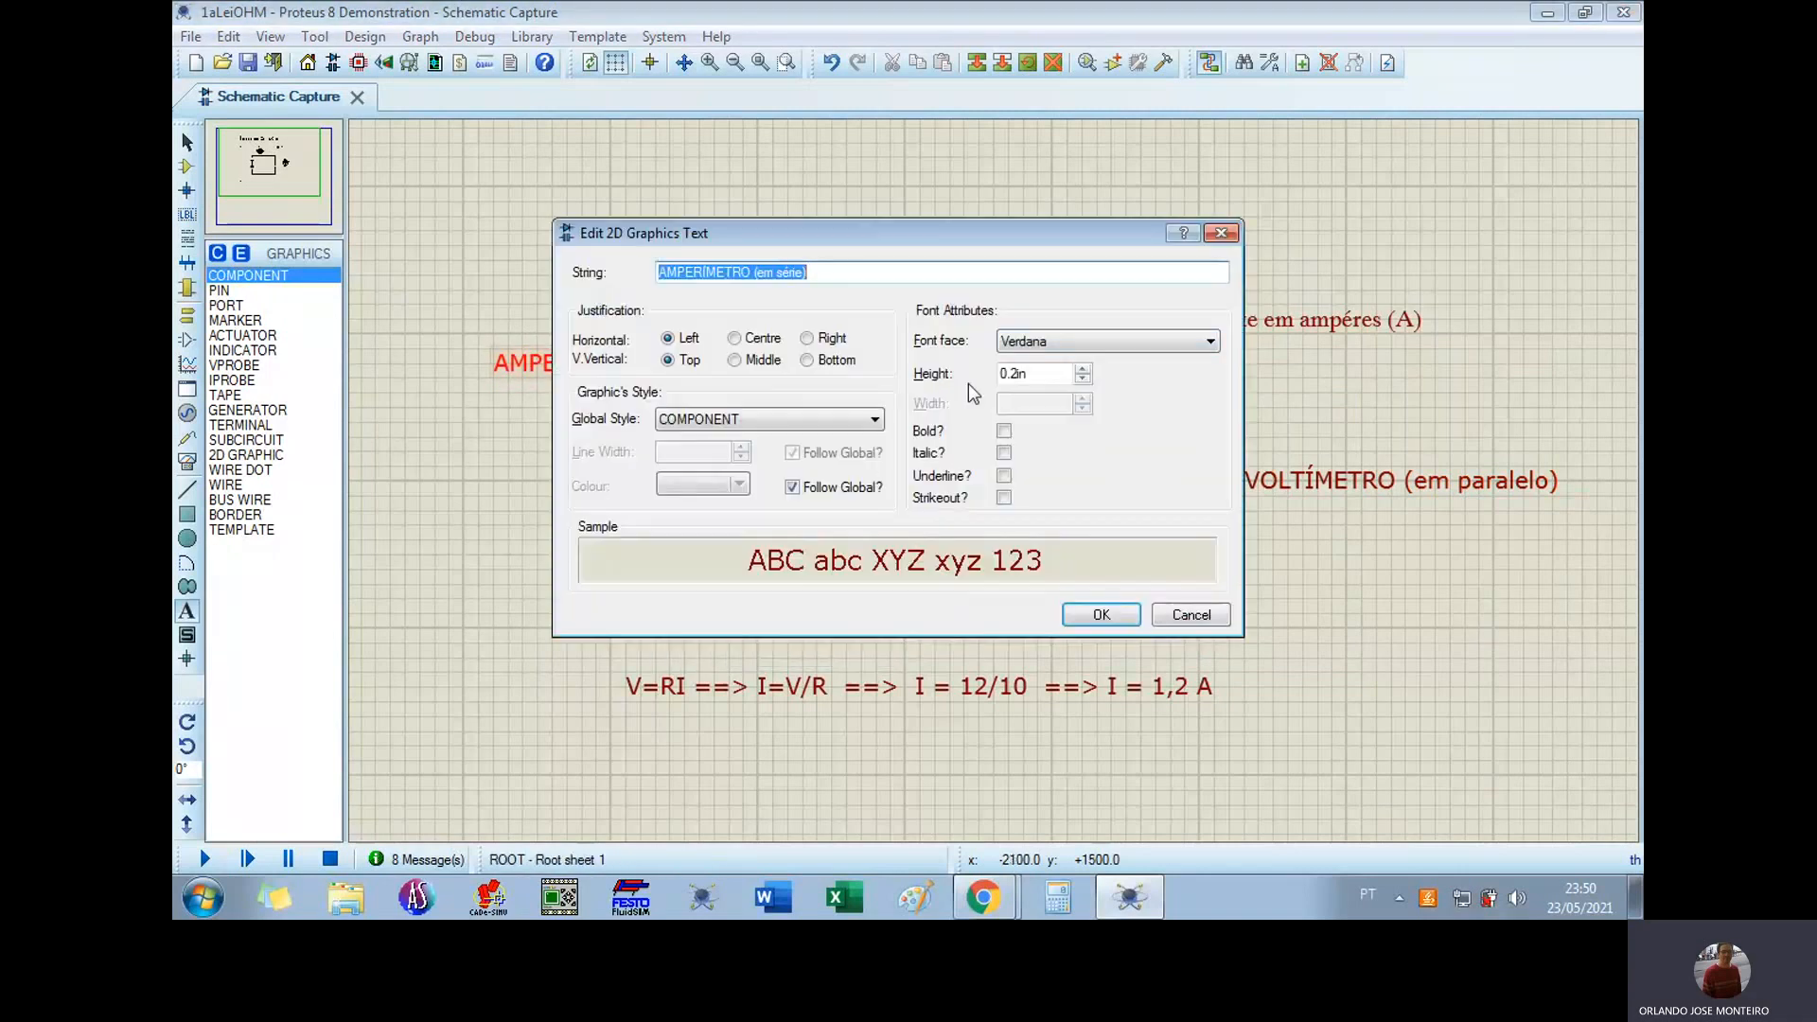
pyautogui.click(1018, 372)
pyautogui.press('BackSpace')
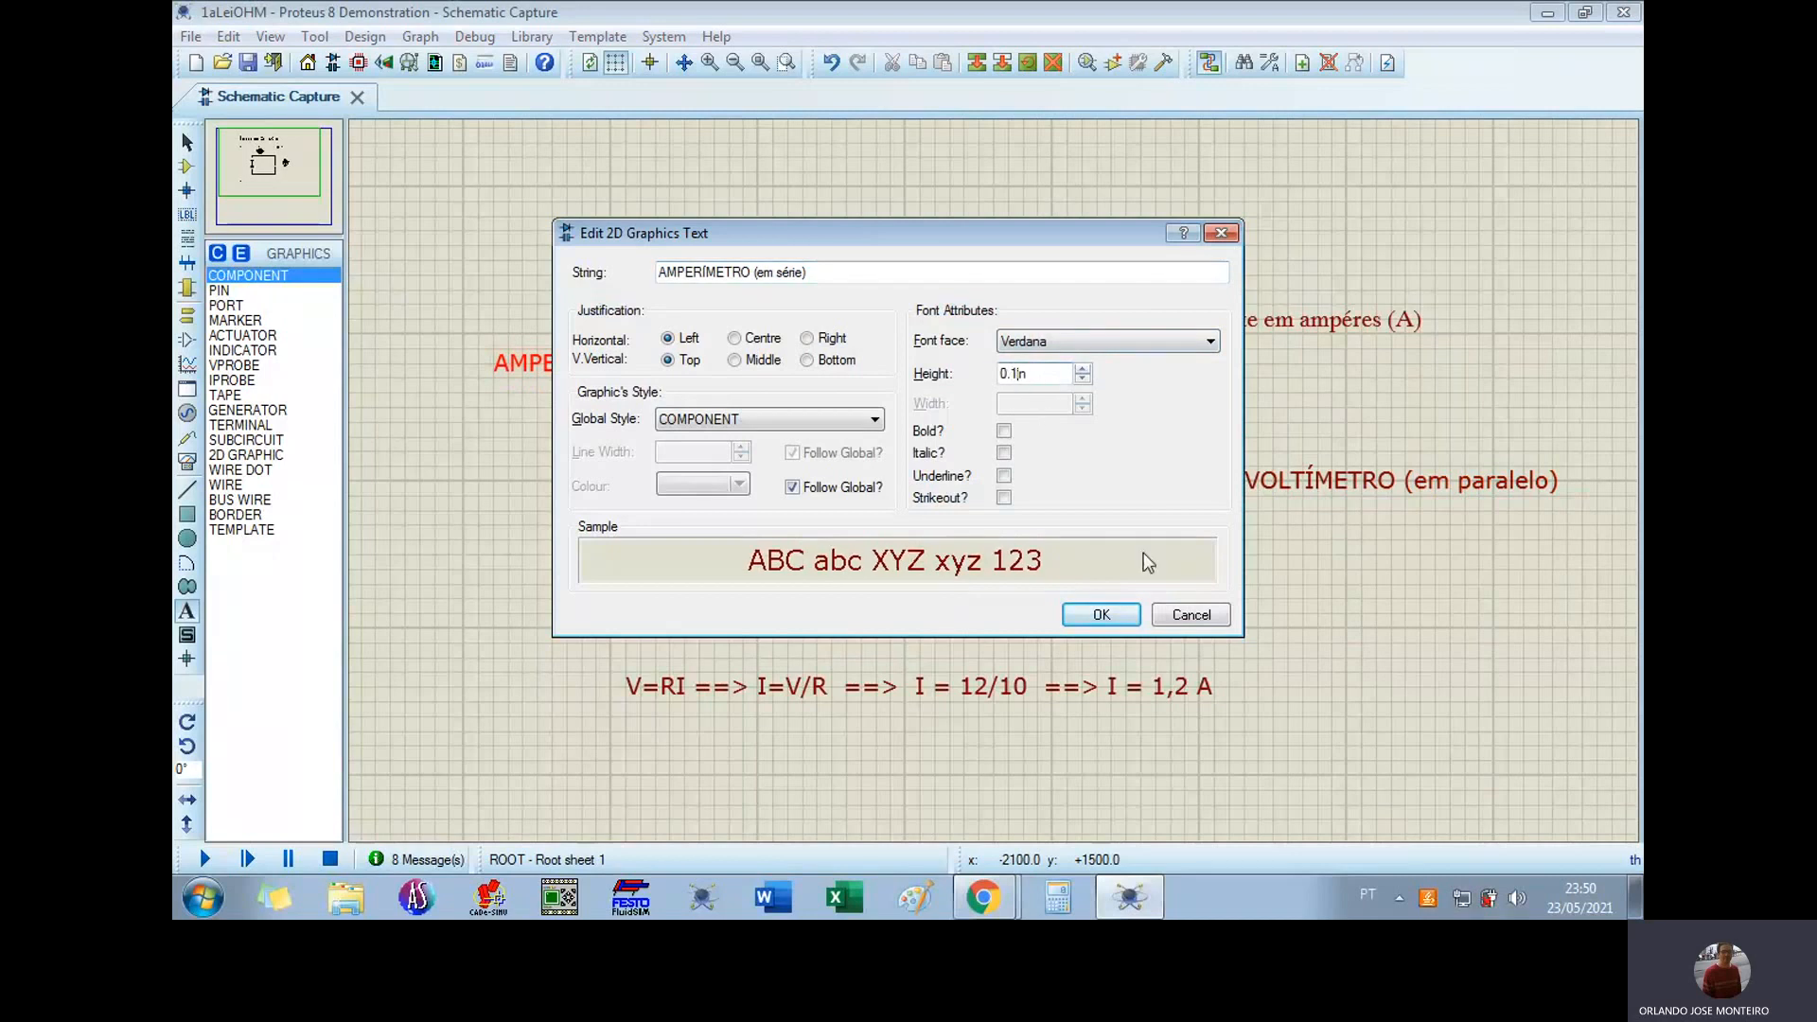
pyautogui.click(1101, 614)
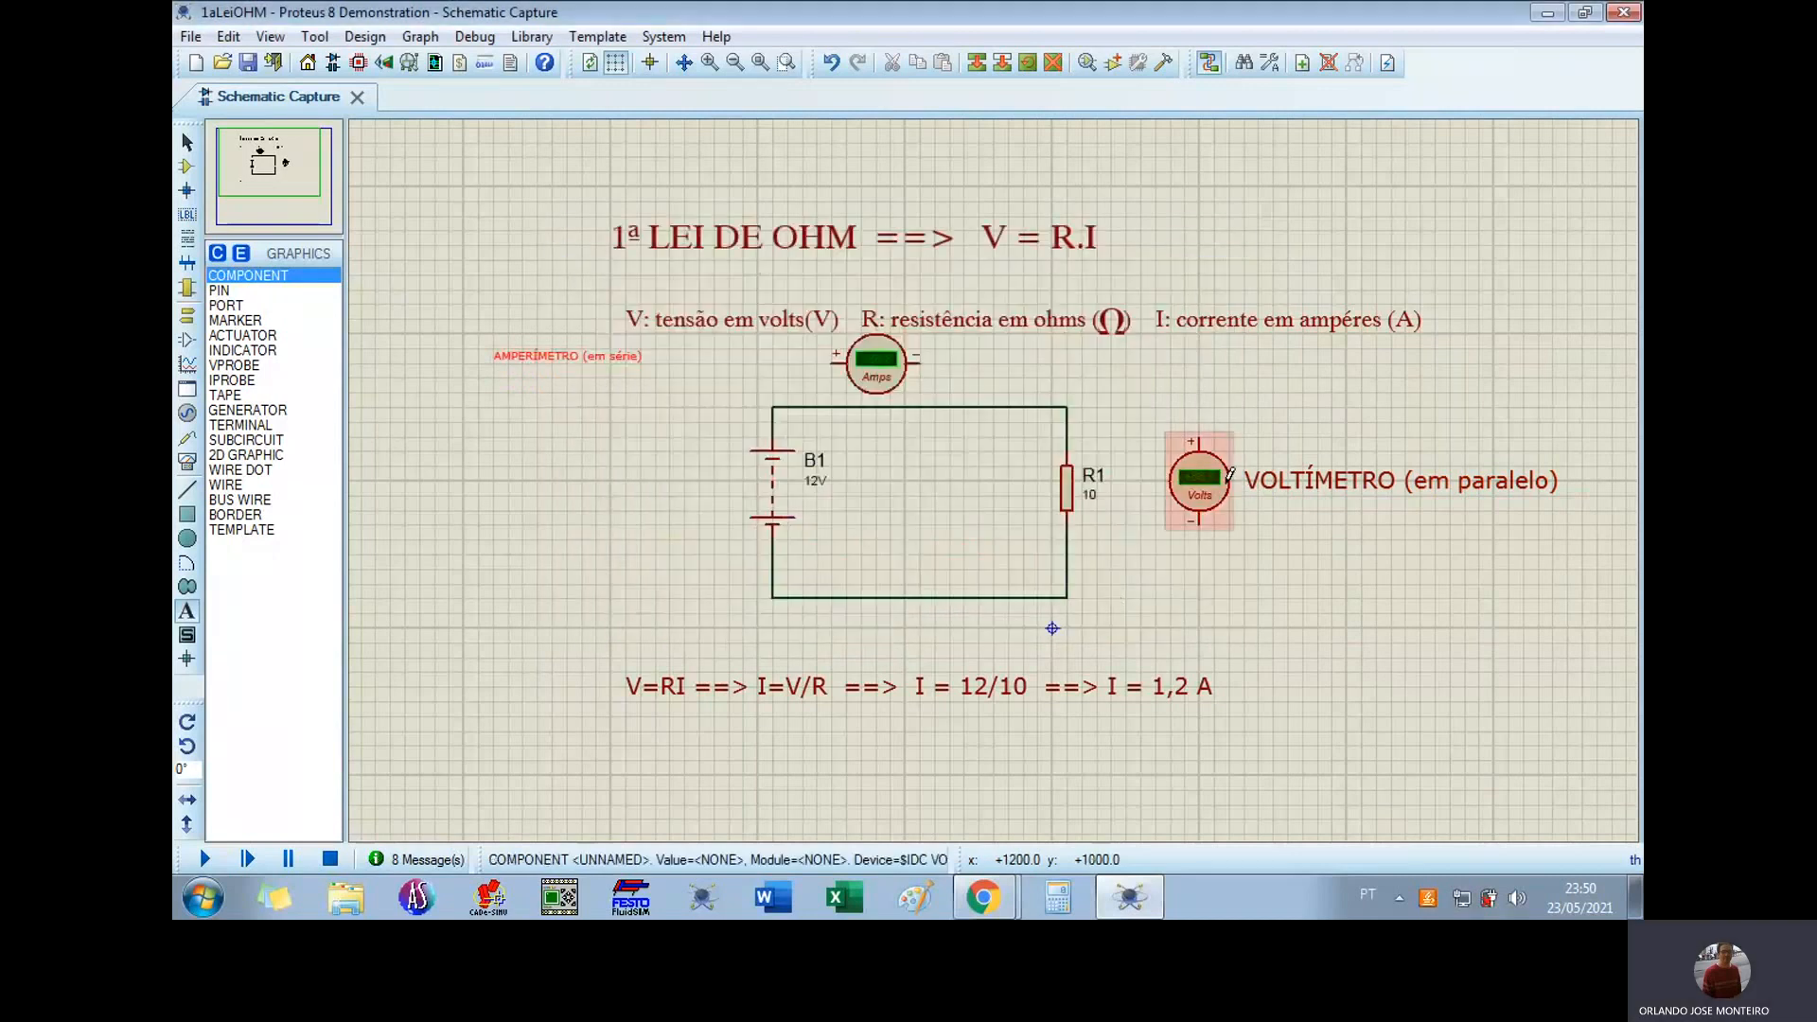
pyautogui.rightClick(641, 354)
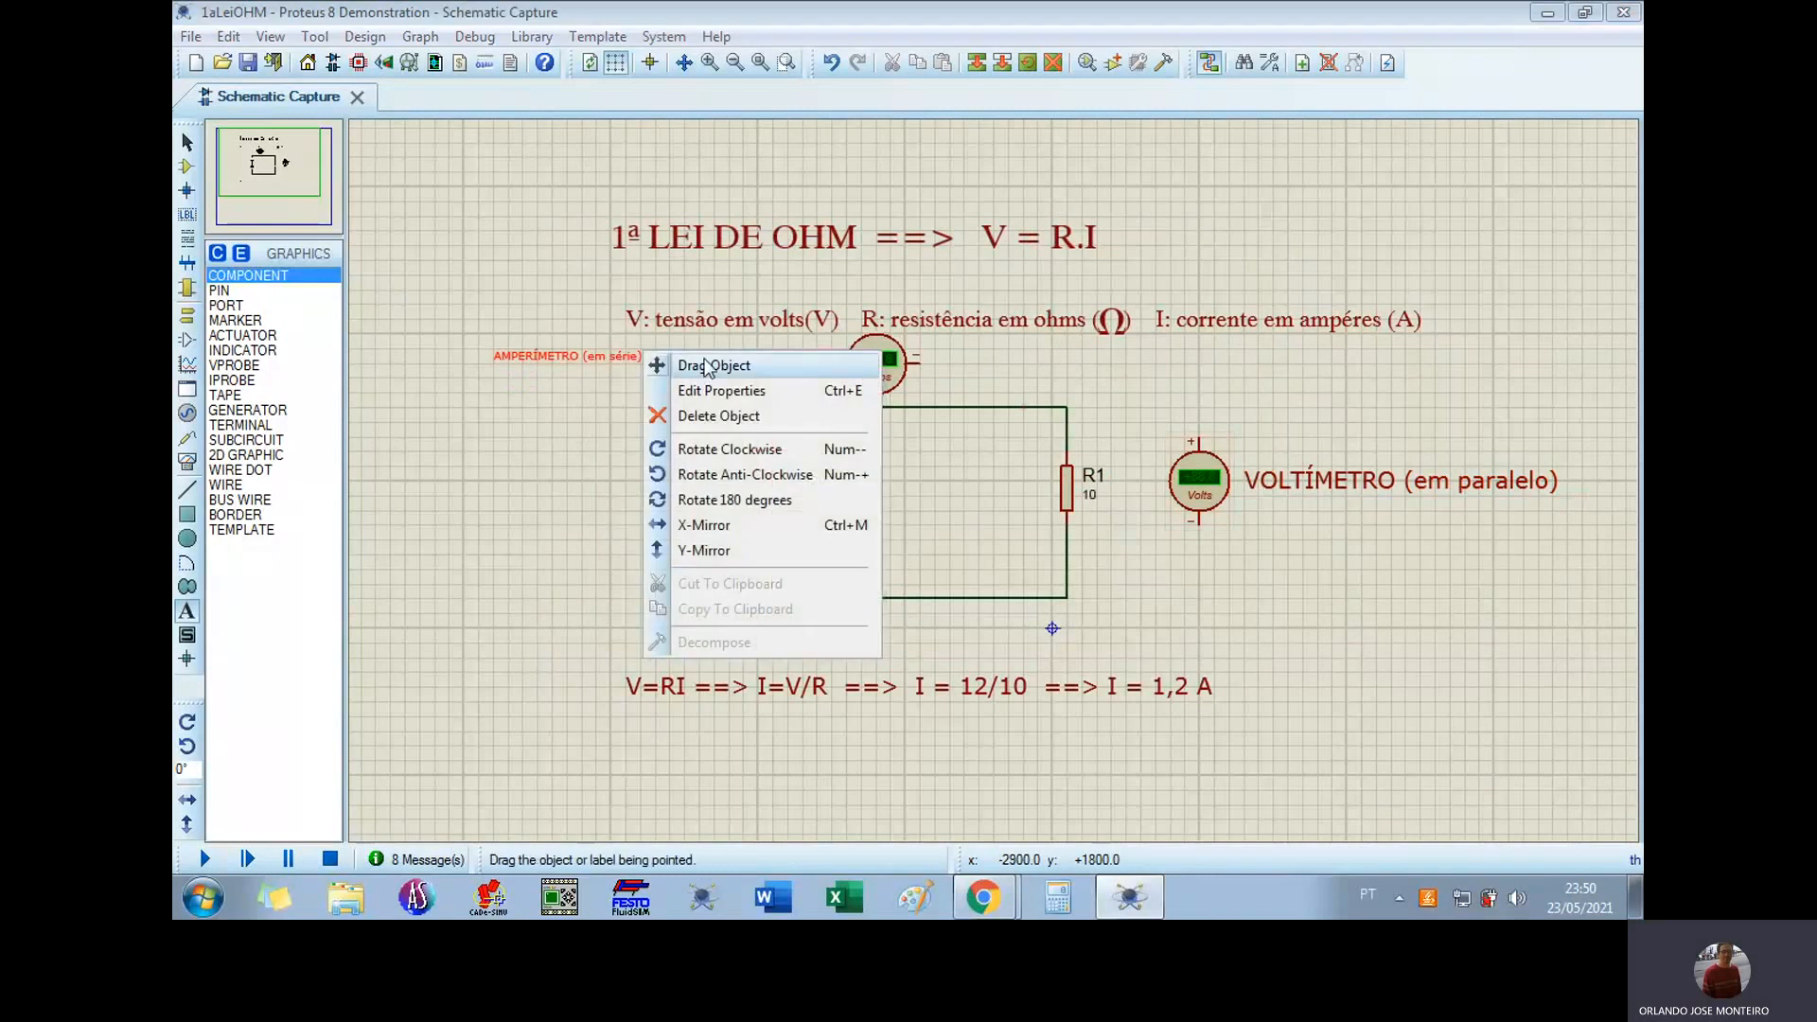
pyautogui.click(710, 366)
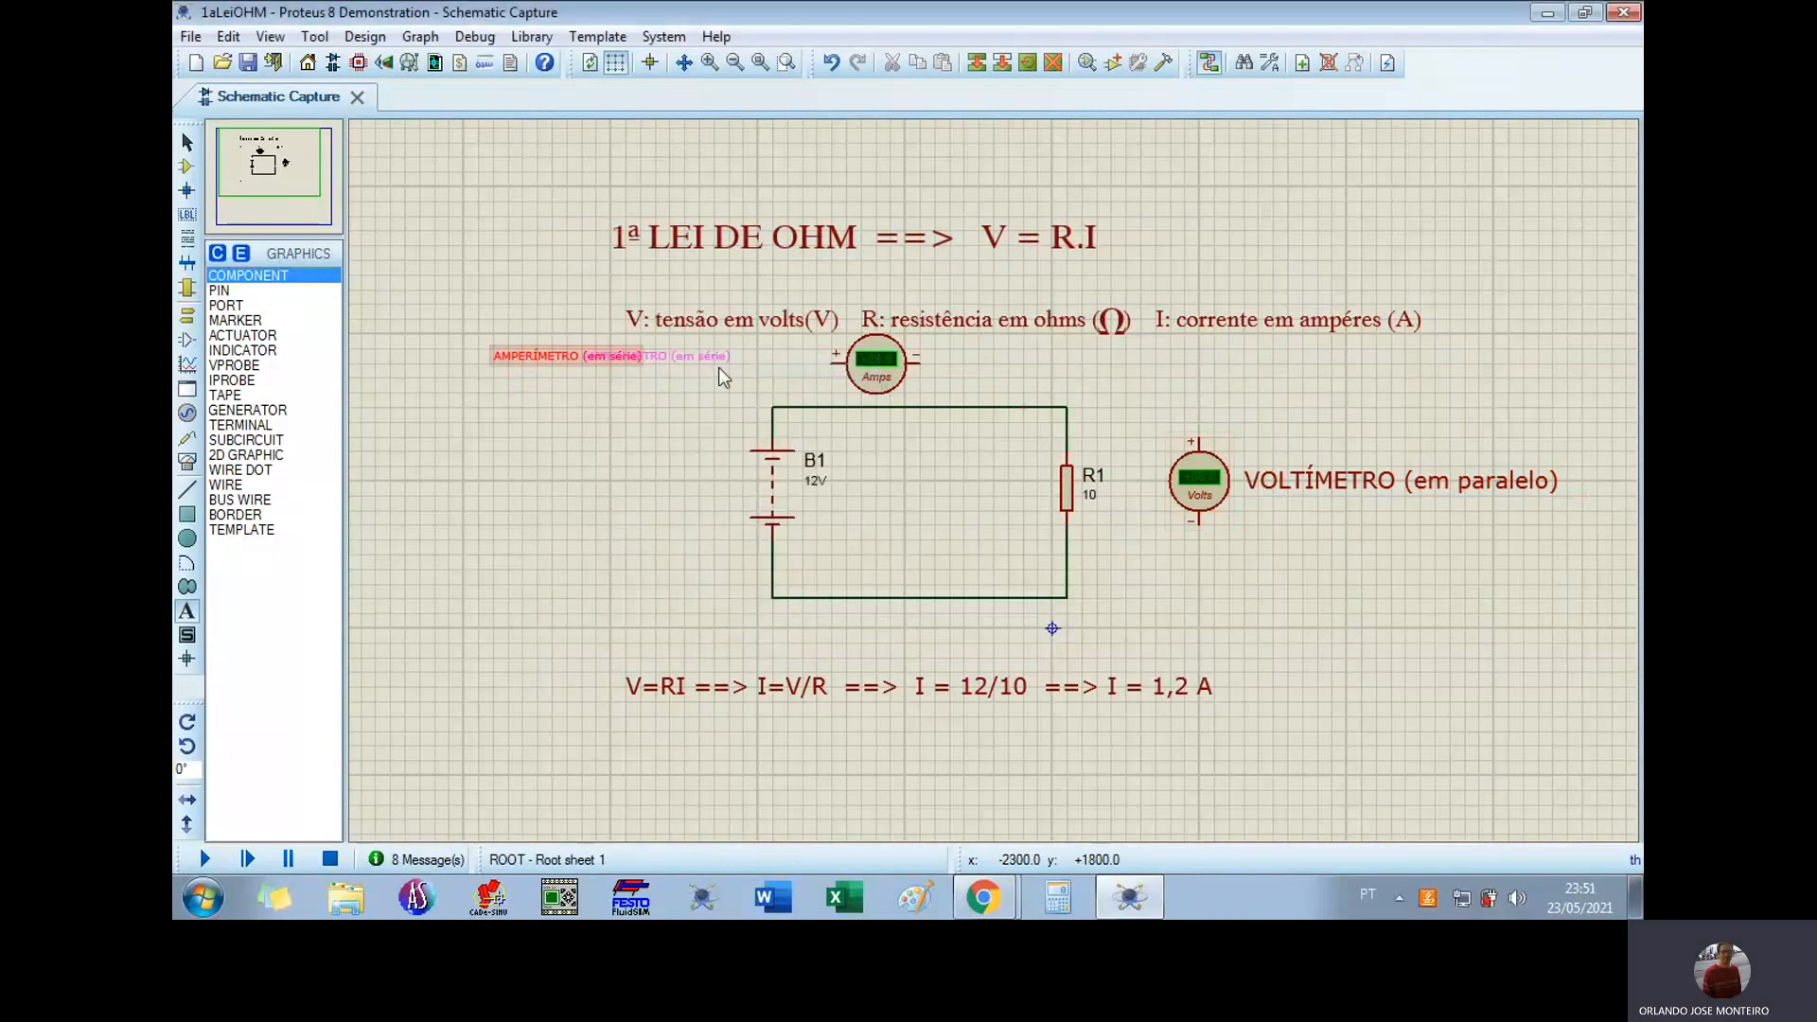
pyautogui.click(795, 377)
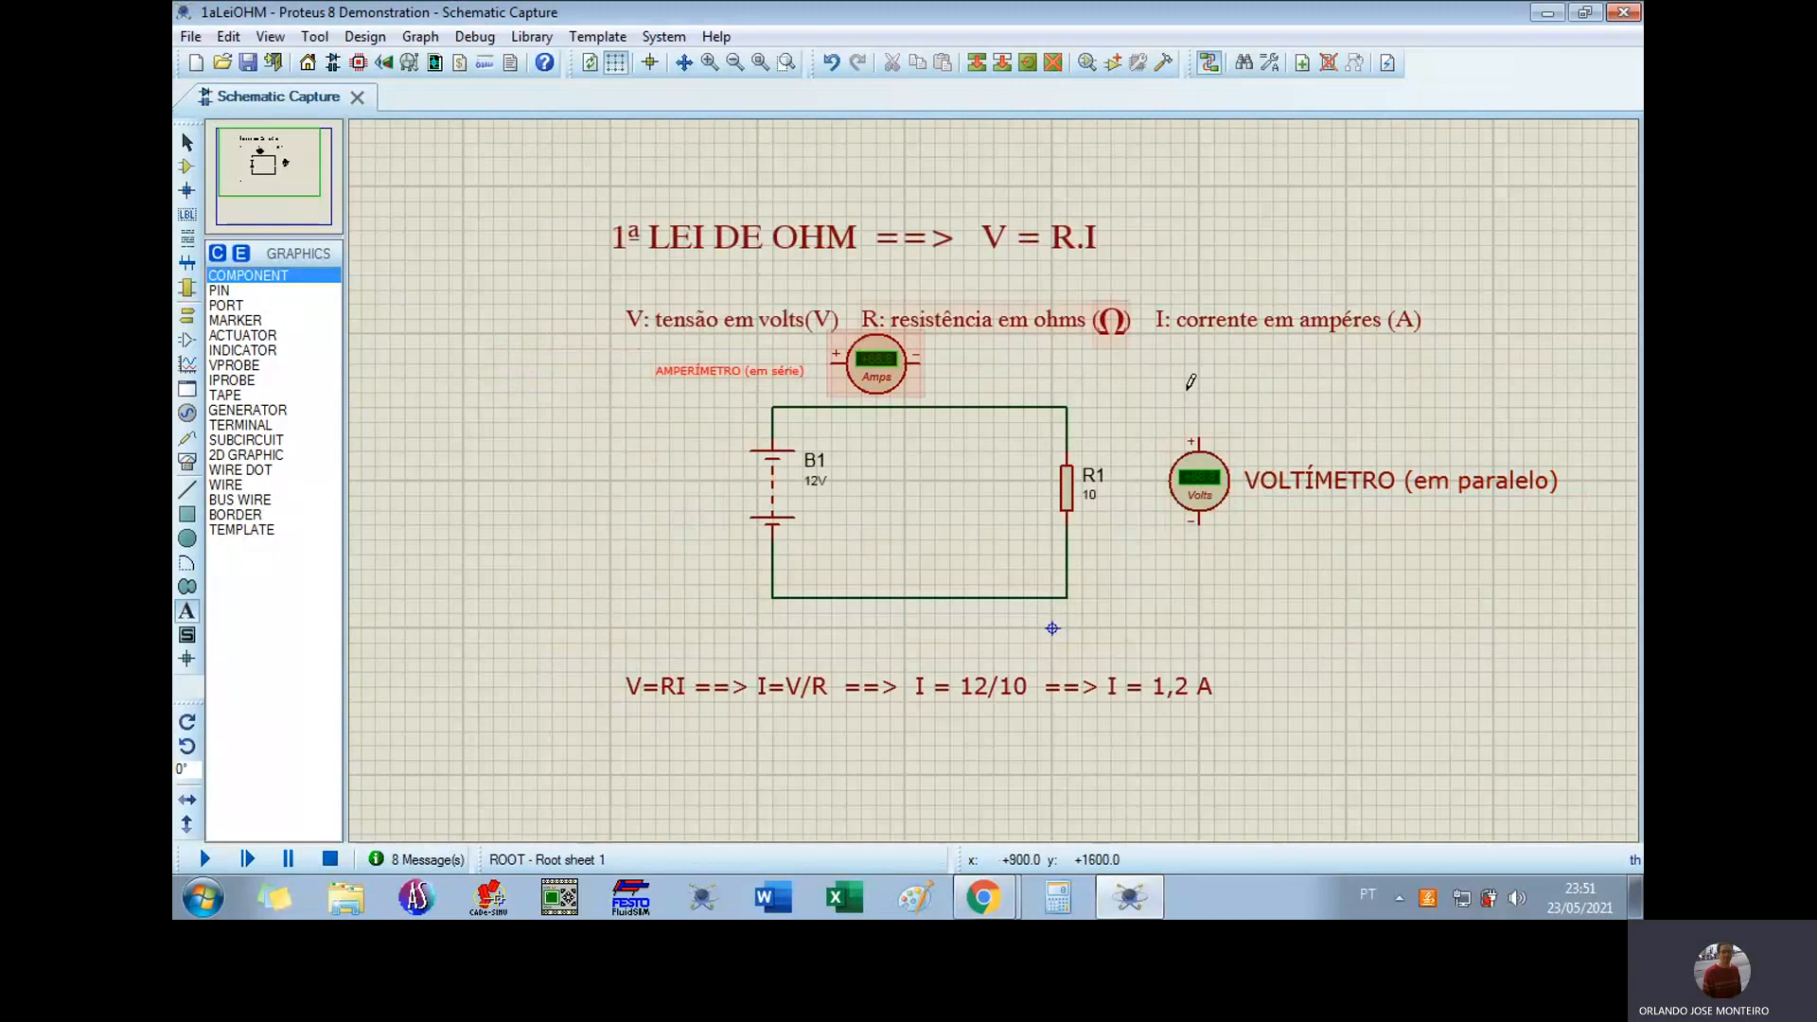
# Step: Set the "VOLTÍMETRO (em paralelo)" label's text height to 0.1in and deselect it
pyautogui.rightClick(1355, 478)
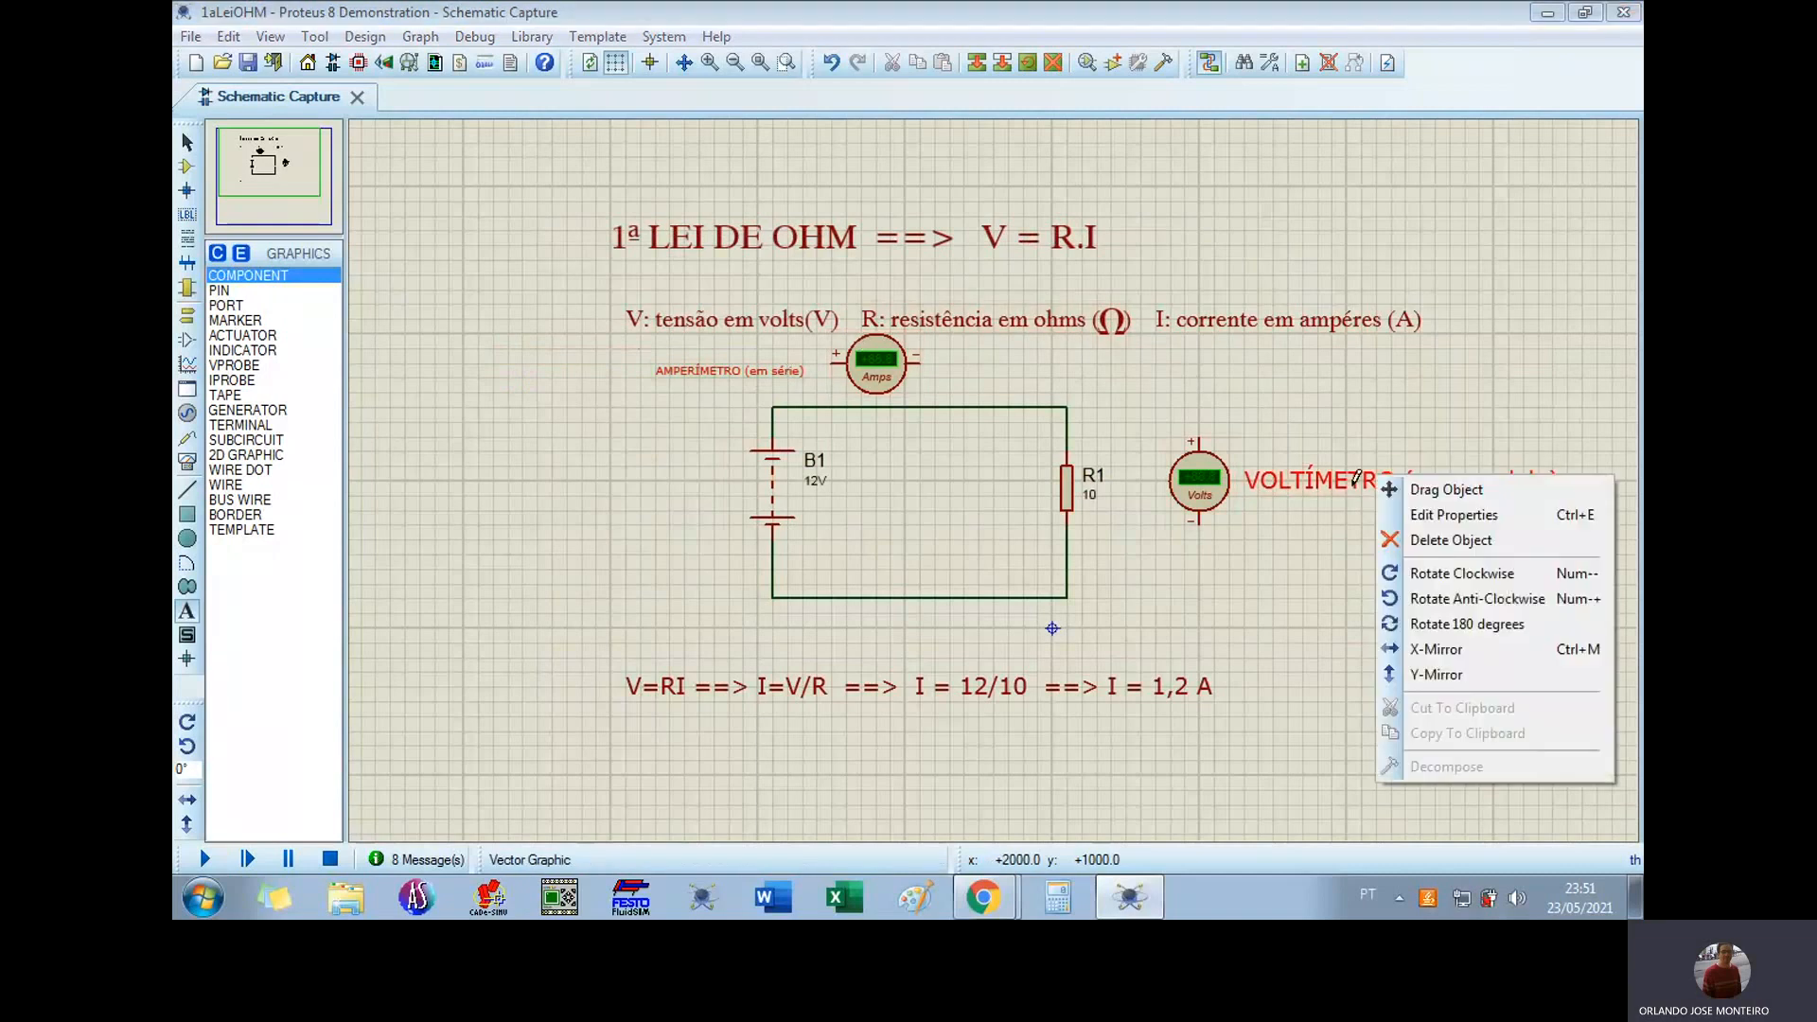
pyautogui.click(1417, 516)
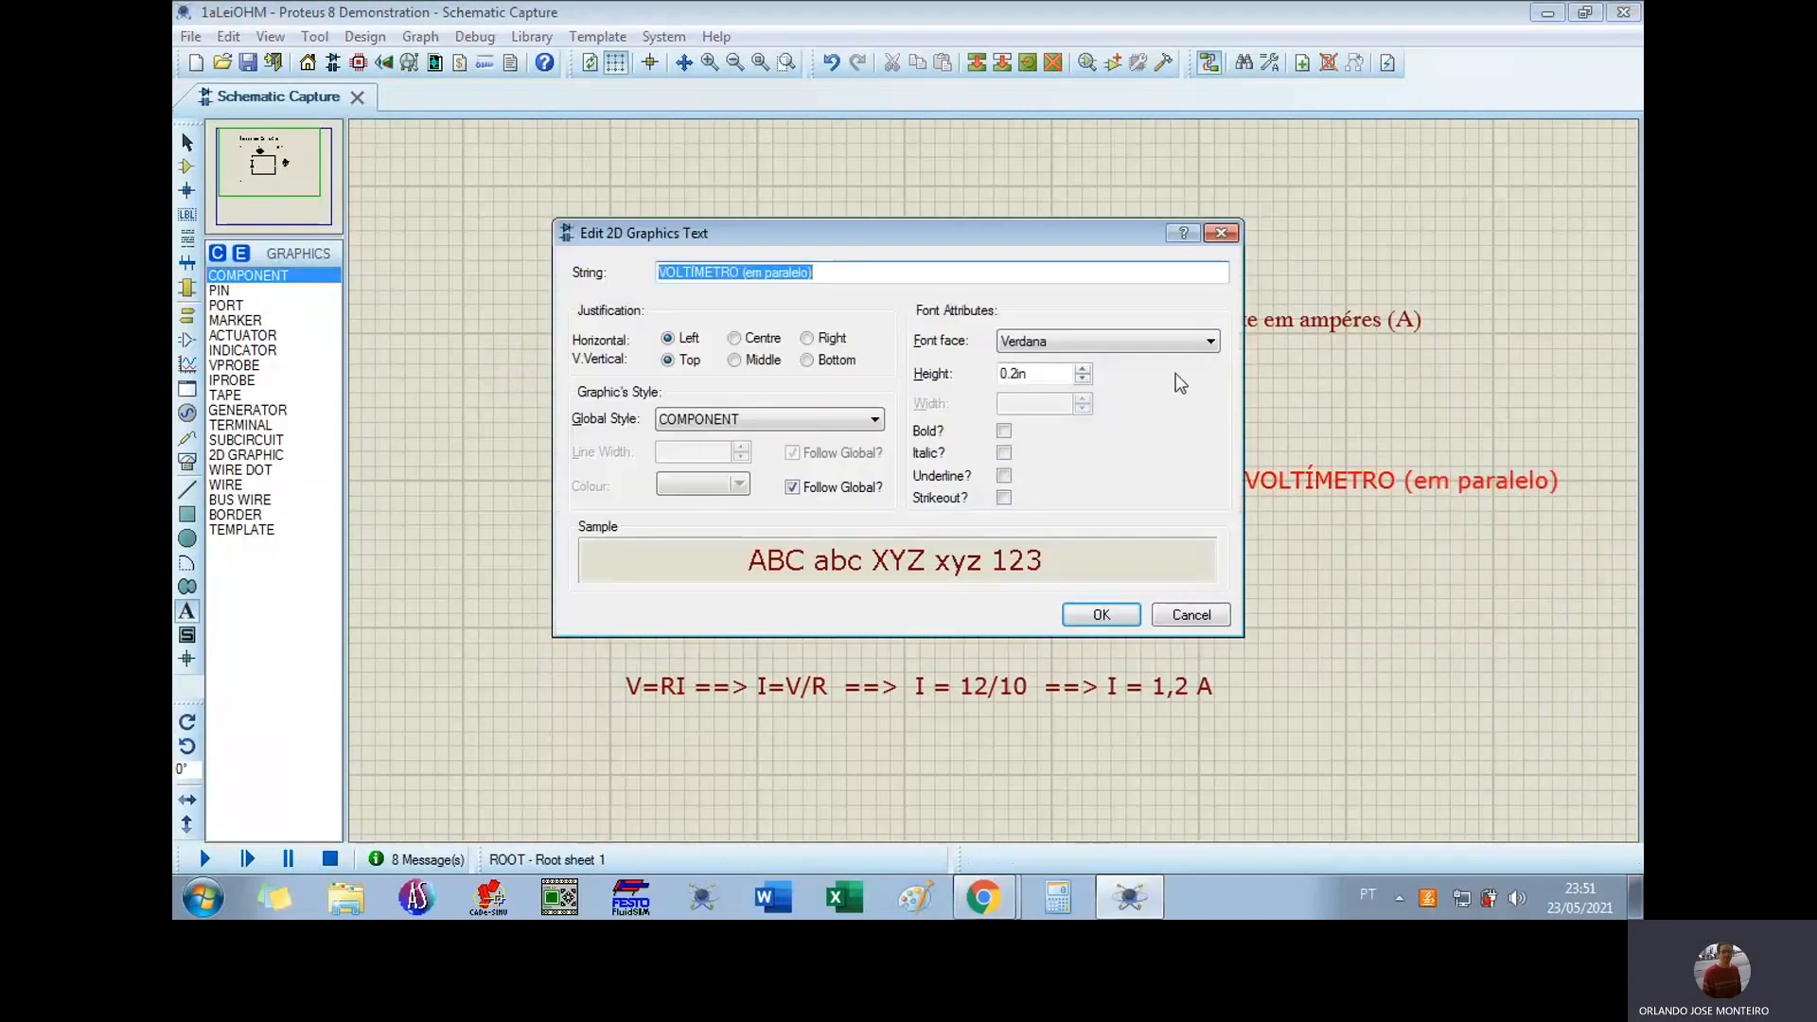
pyautogui.click(1017, 375)
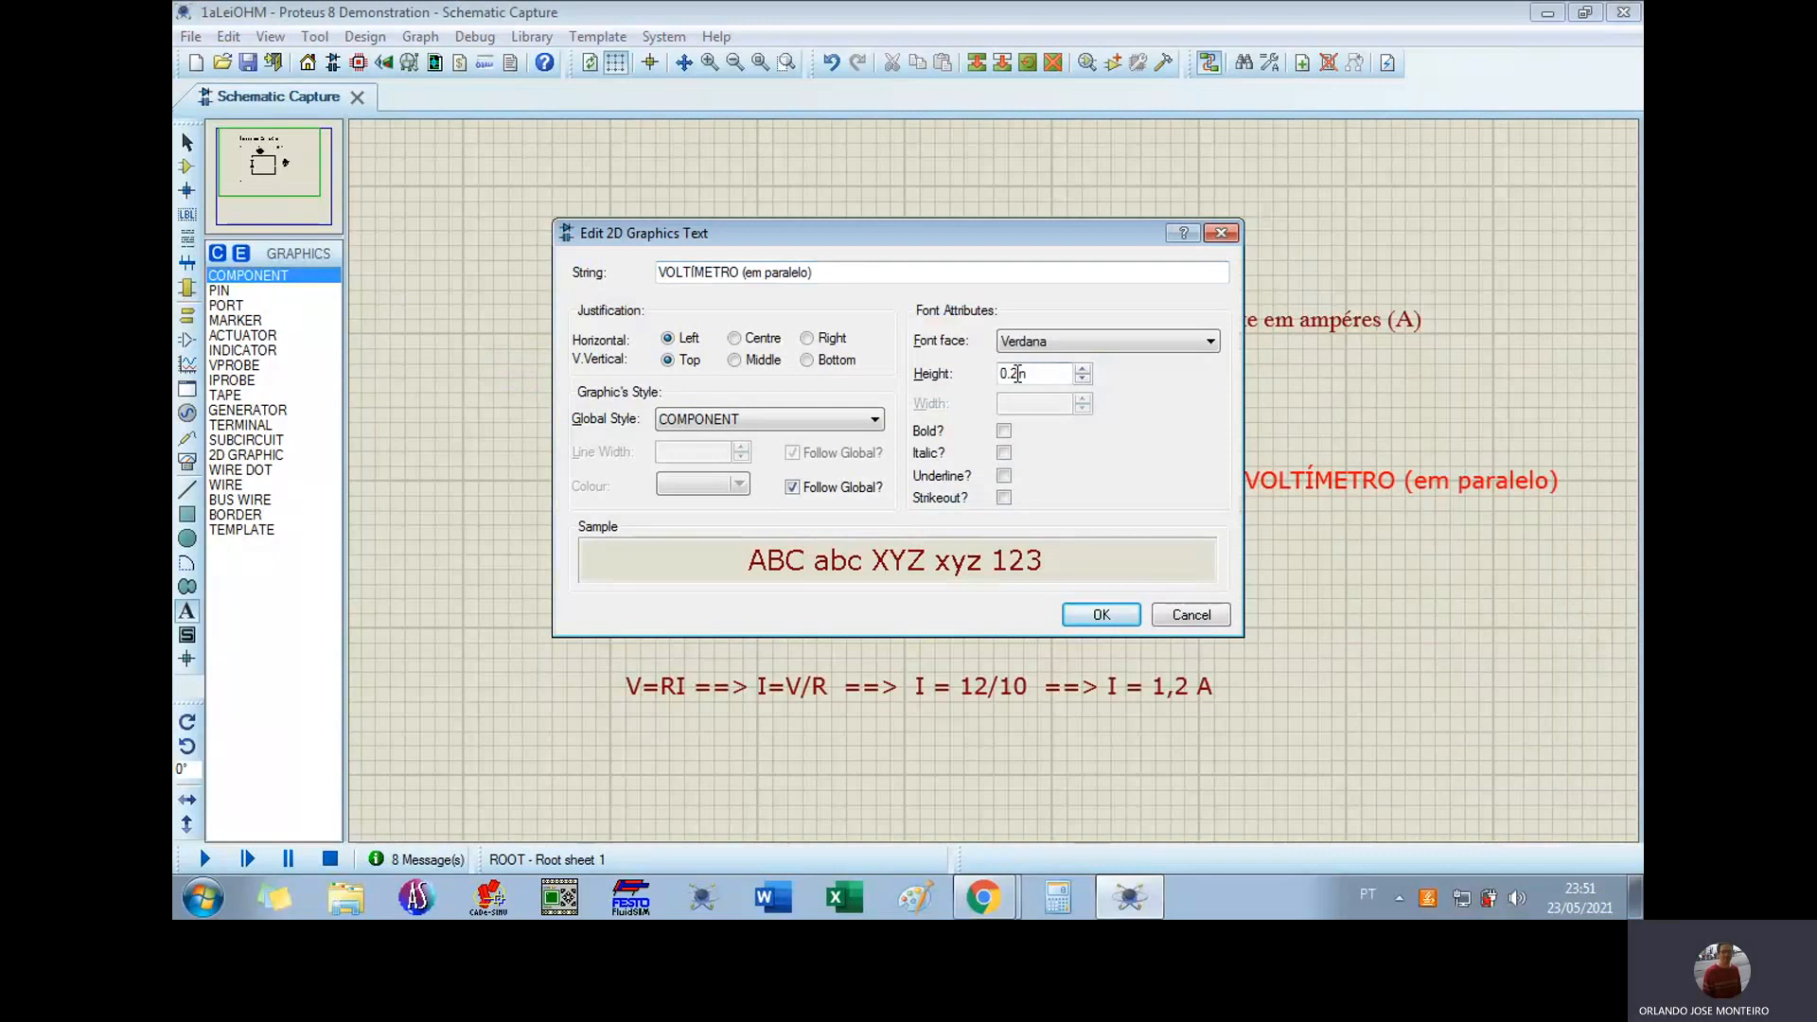
pyautogui.press('BackSpace')
pyautogui.write('1')
pyautogui.click(1102, 615)
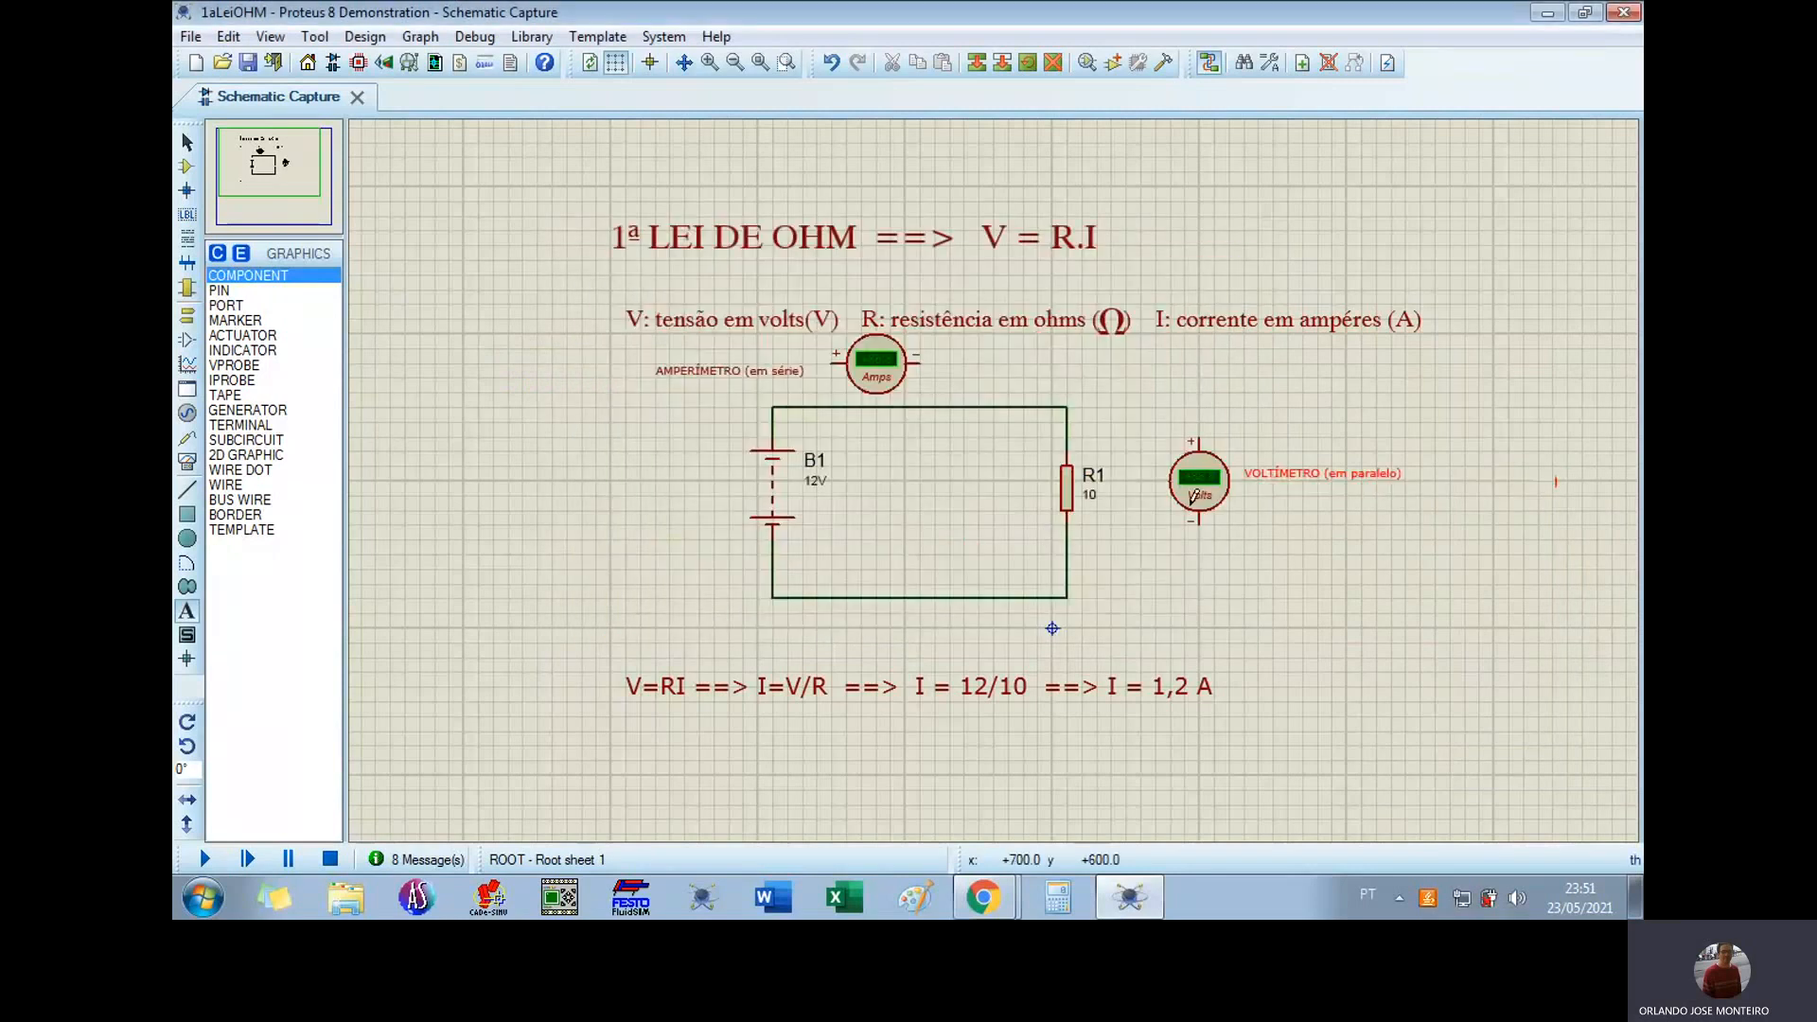
pyautogui.click(1304, 453)
# Step: Delete the upper wire between battery B1 and resistor R1, and move the DC ammeter down into the gap
pyautogui.click(187, 142)
pyautogui.rightClick(984, 406)
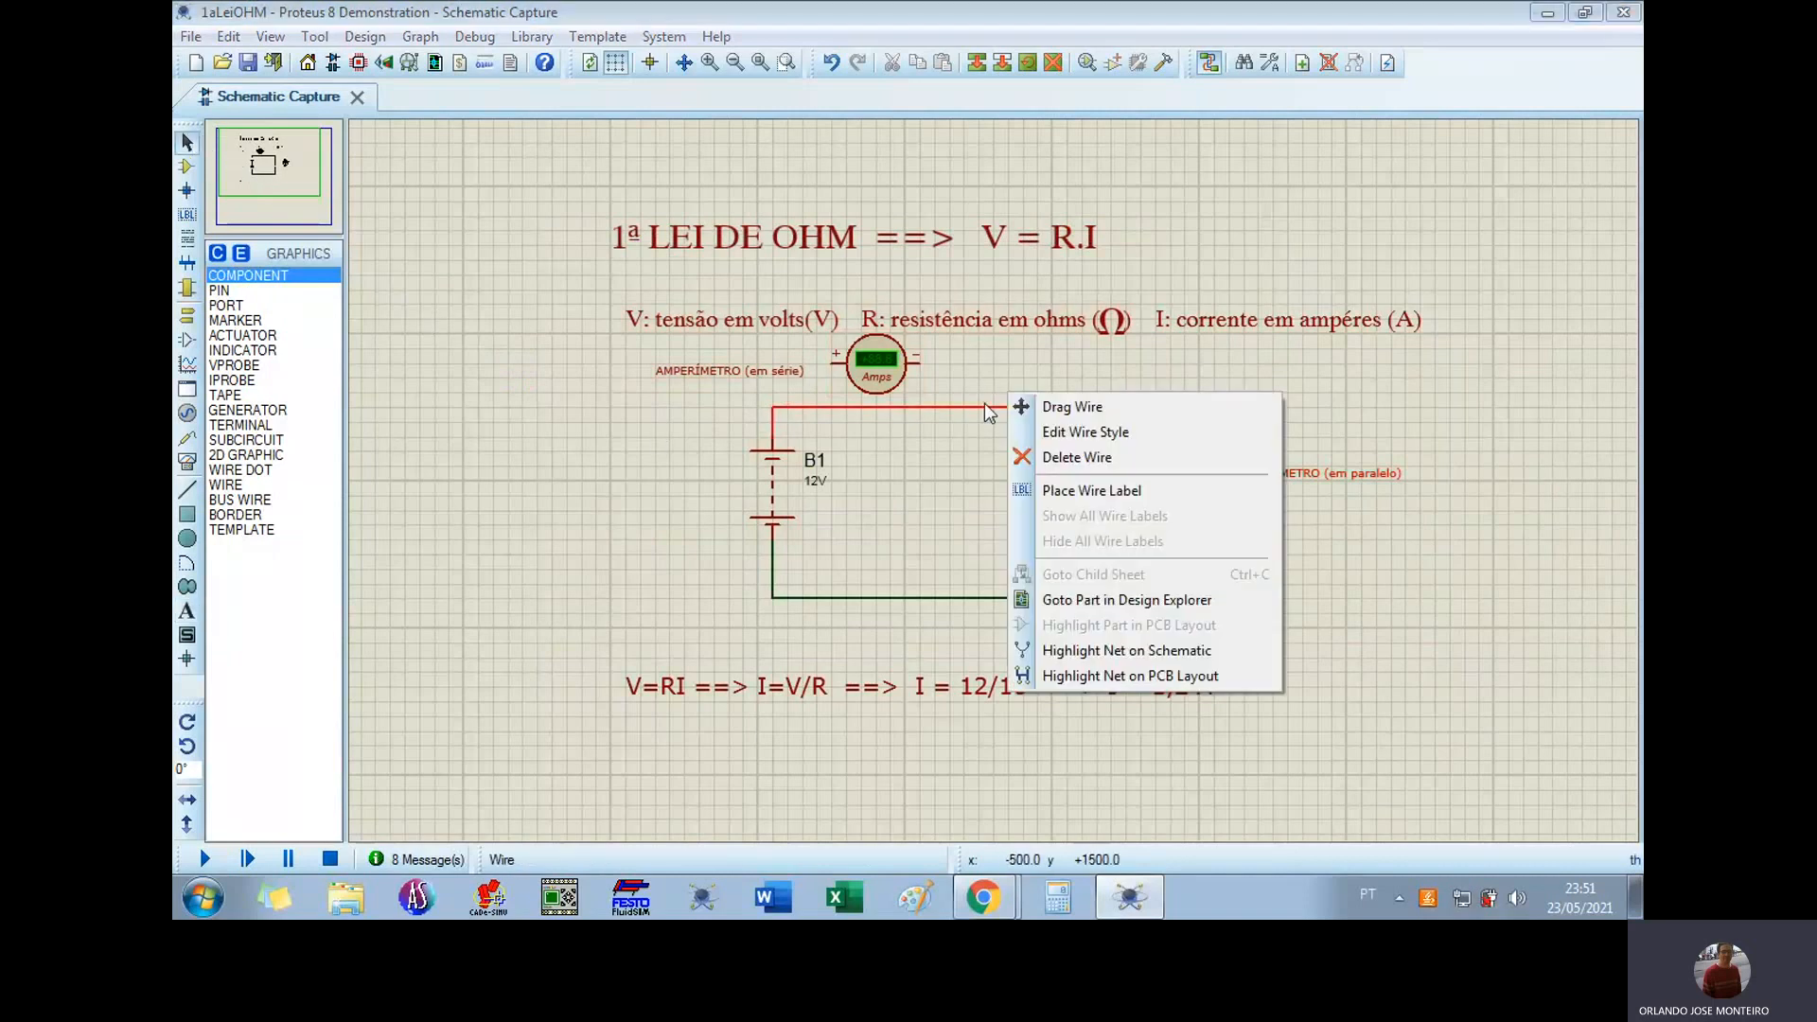
pyautogui.click(1072, 460)
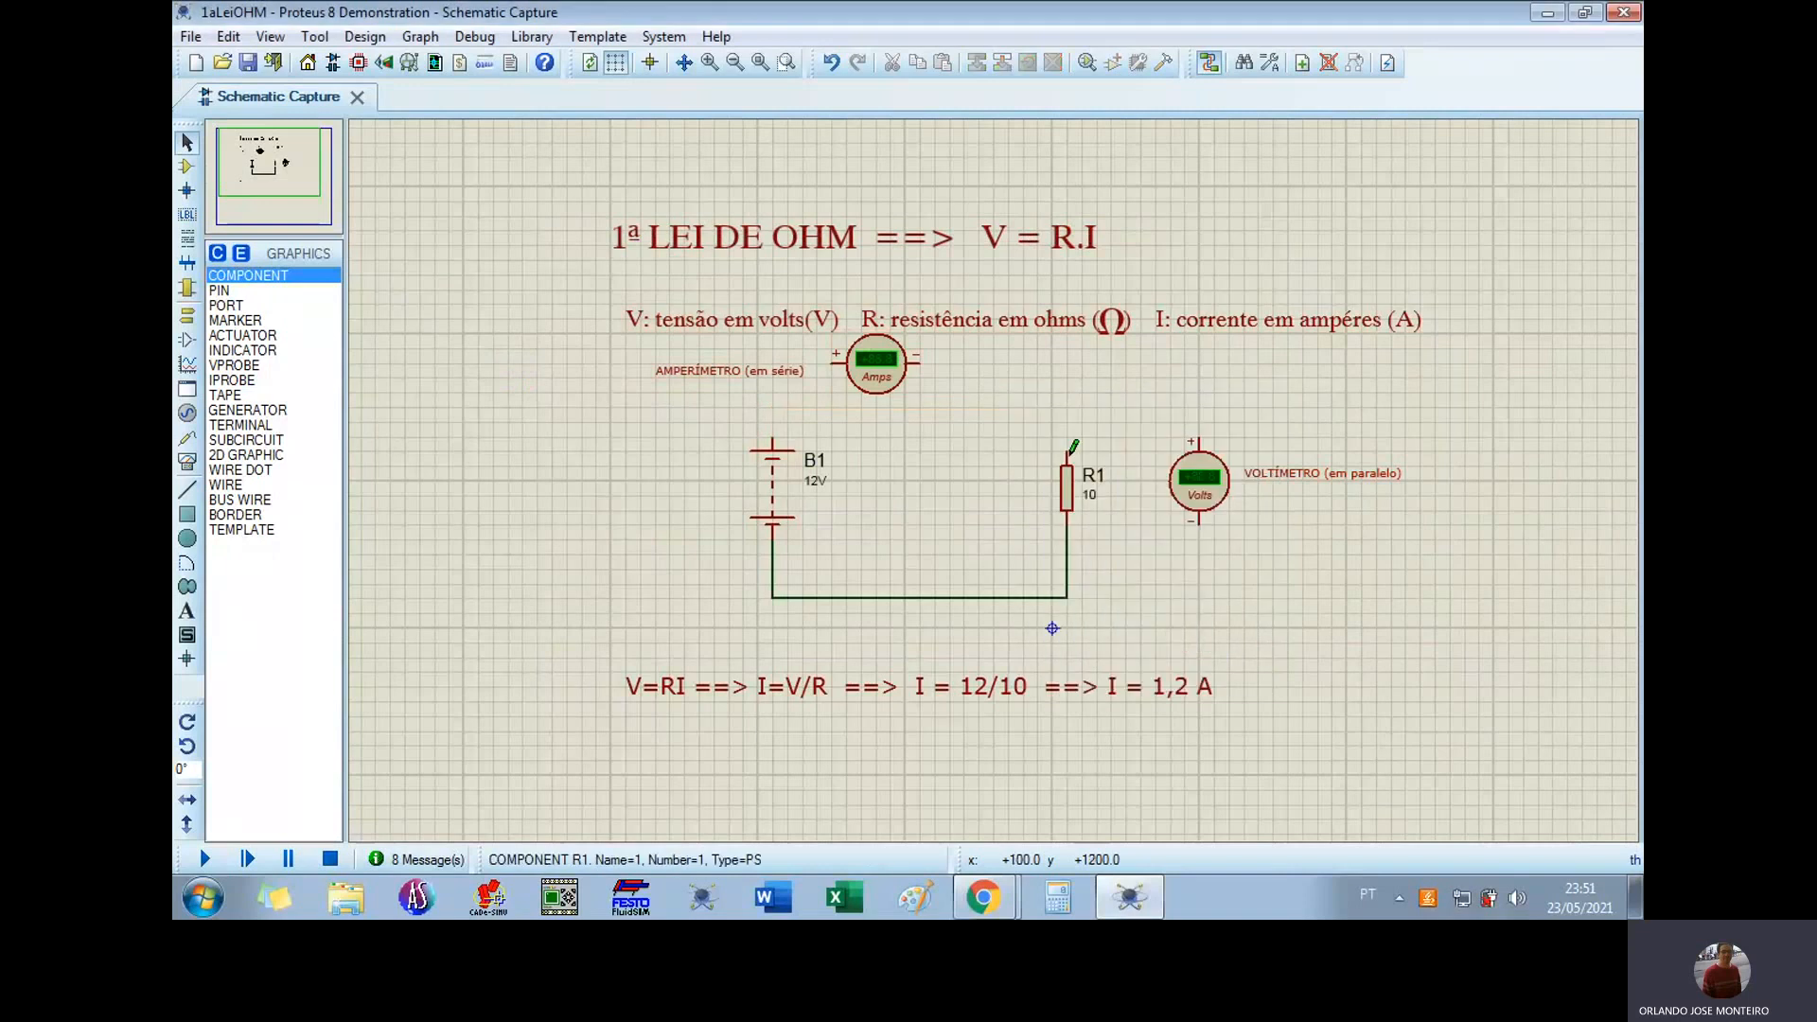
pyautogui.rightClick(899, 383)
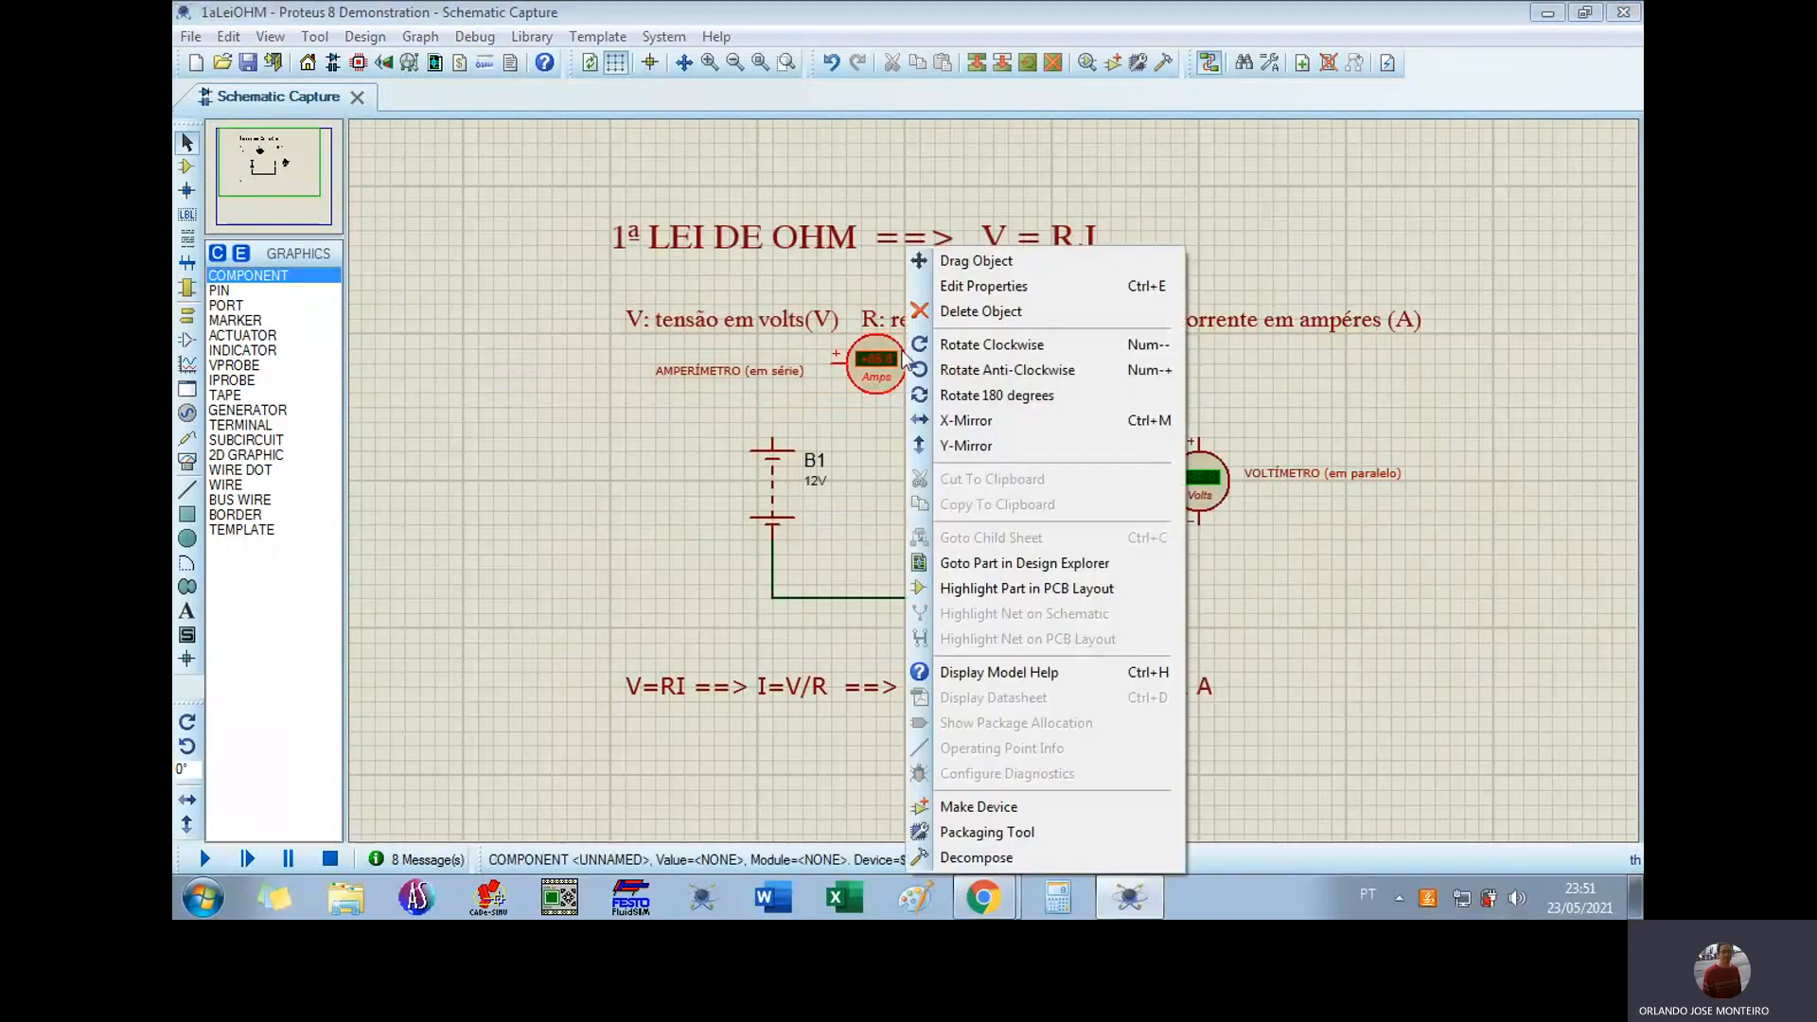
pyautogui.click(976, 262)
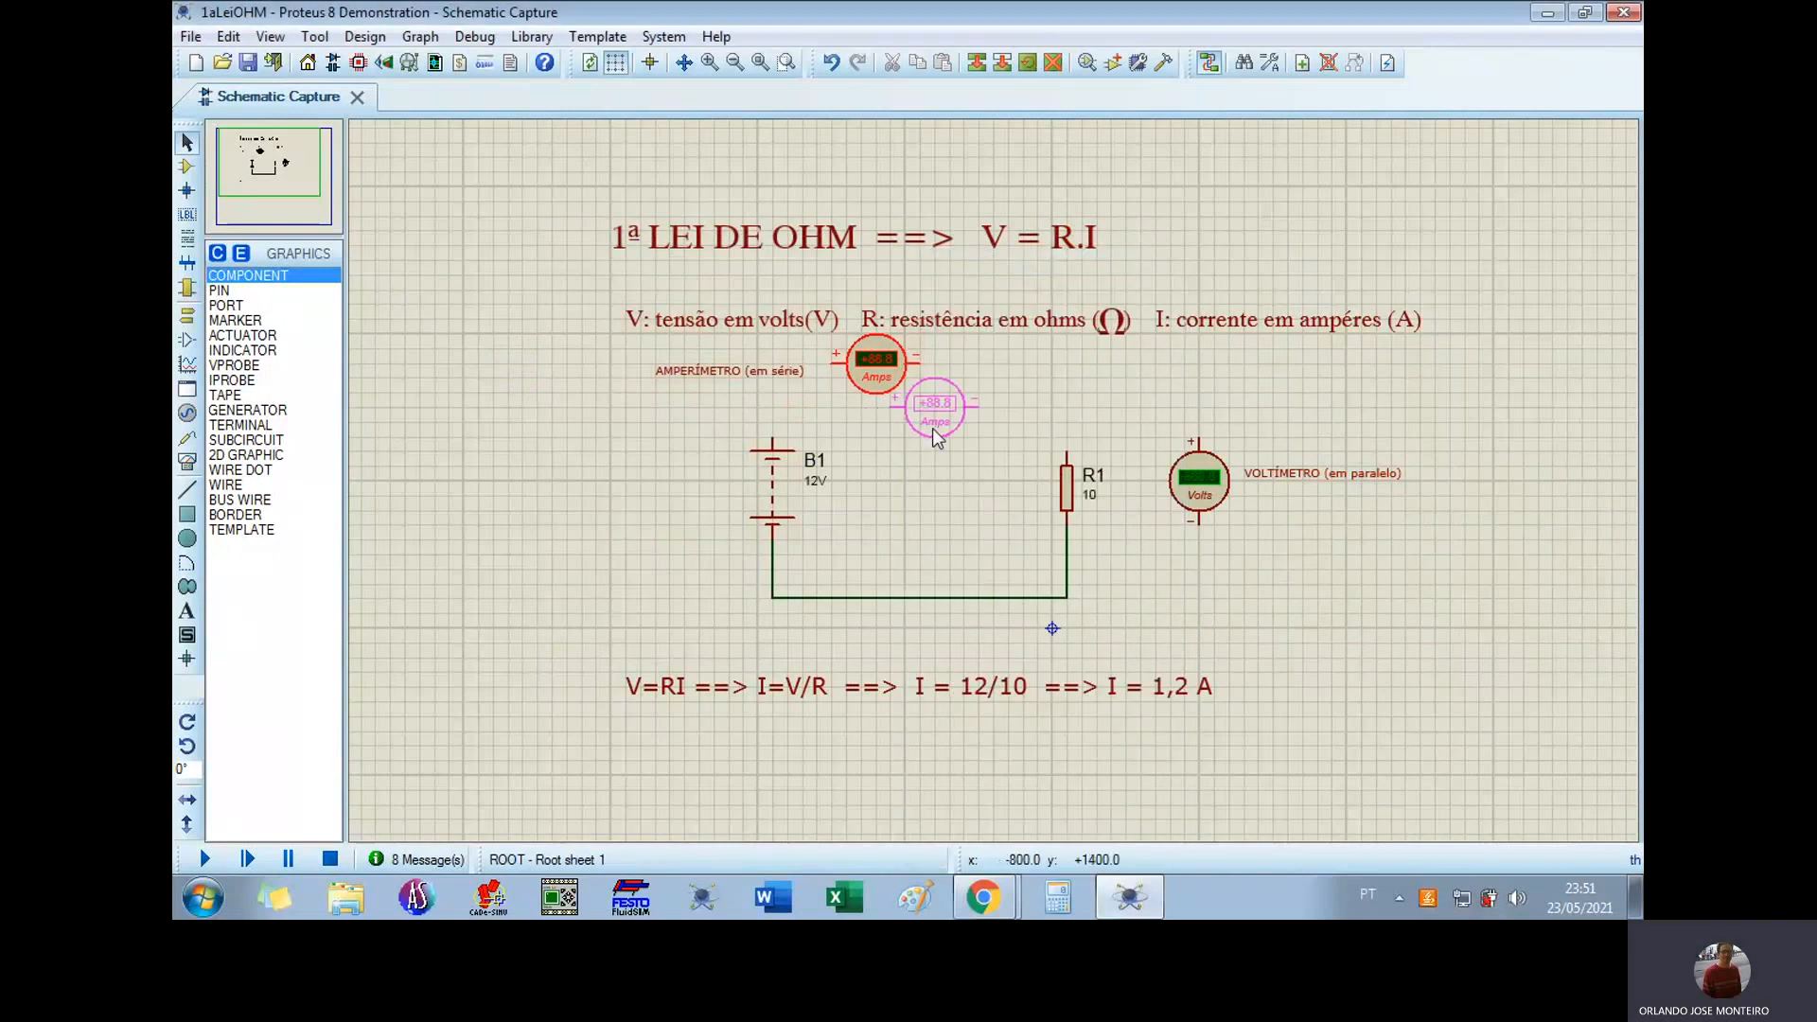
pyautogui.click(933, 427)
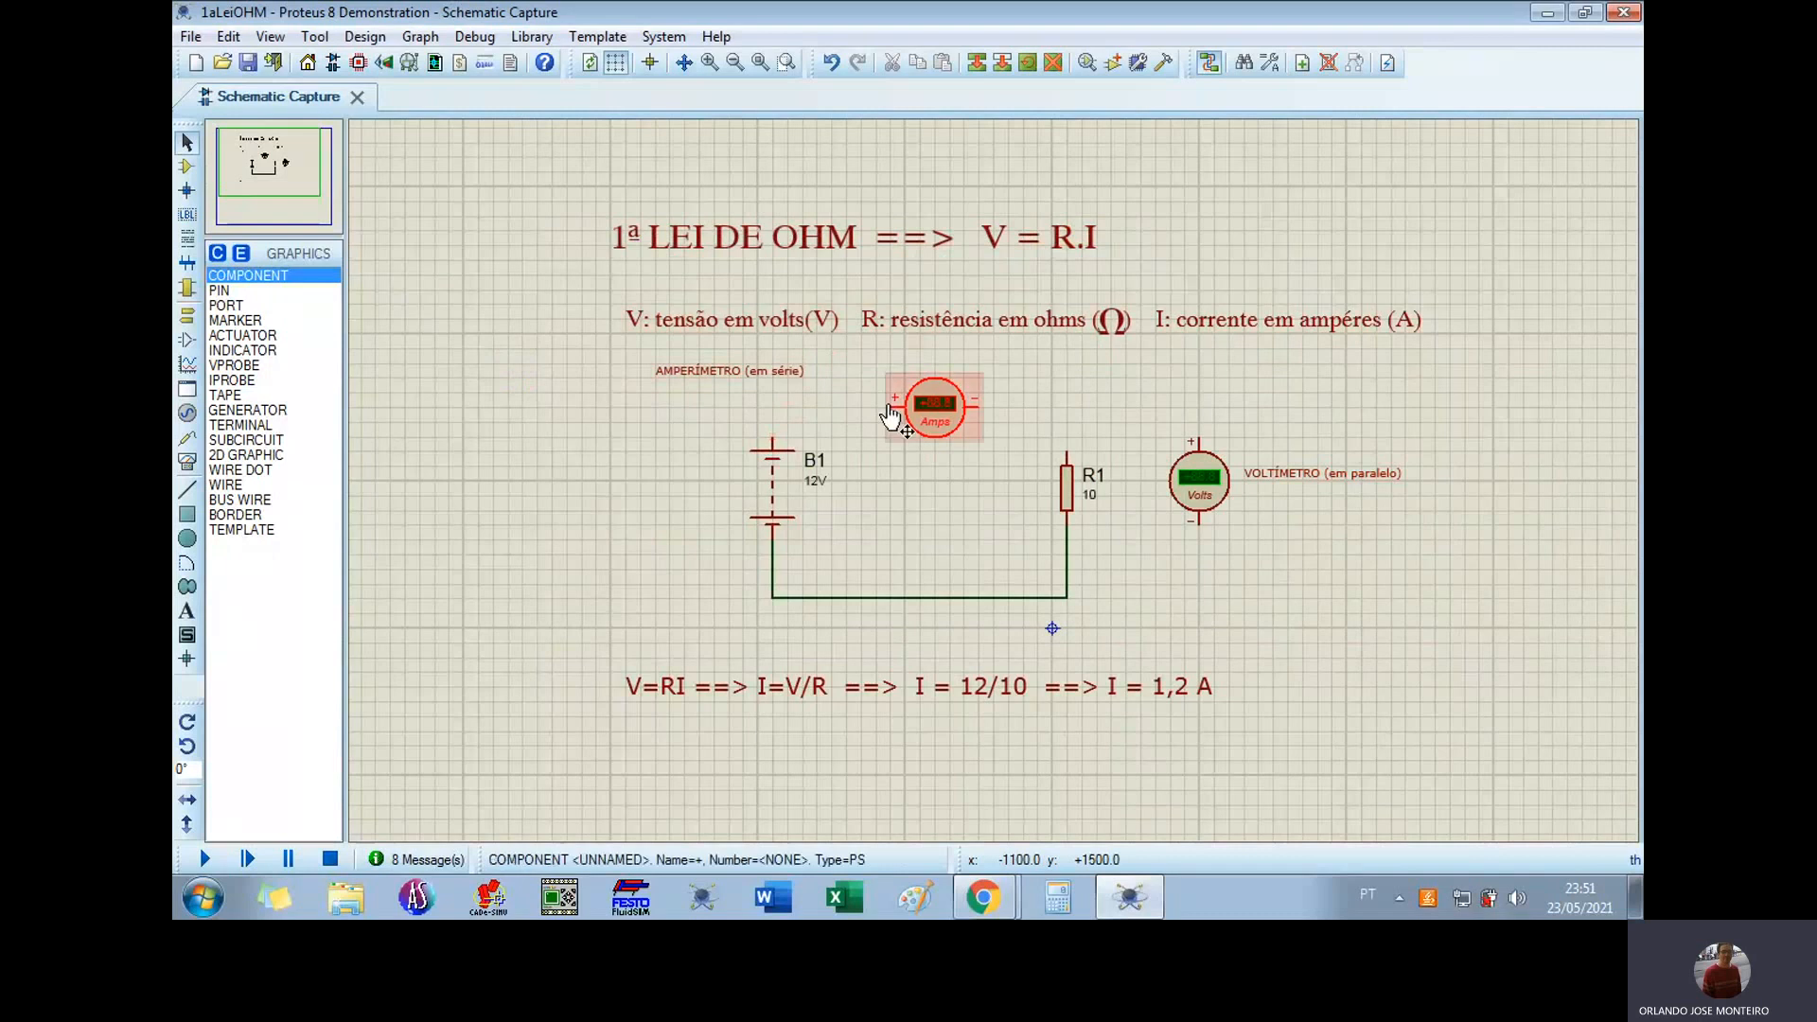
# Step: Wire the ammeter in series, from battery B1's upper terminal to its + pin and from its − pin to resistor R1's upper terminal
pyautogui.click(777, 401)
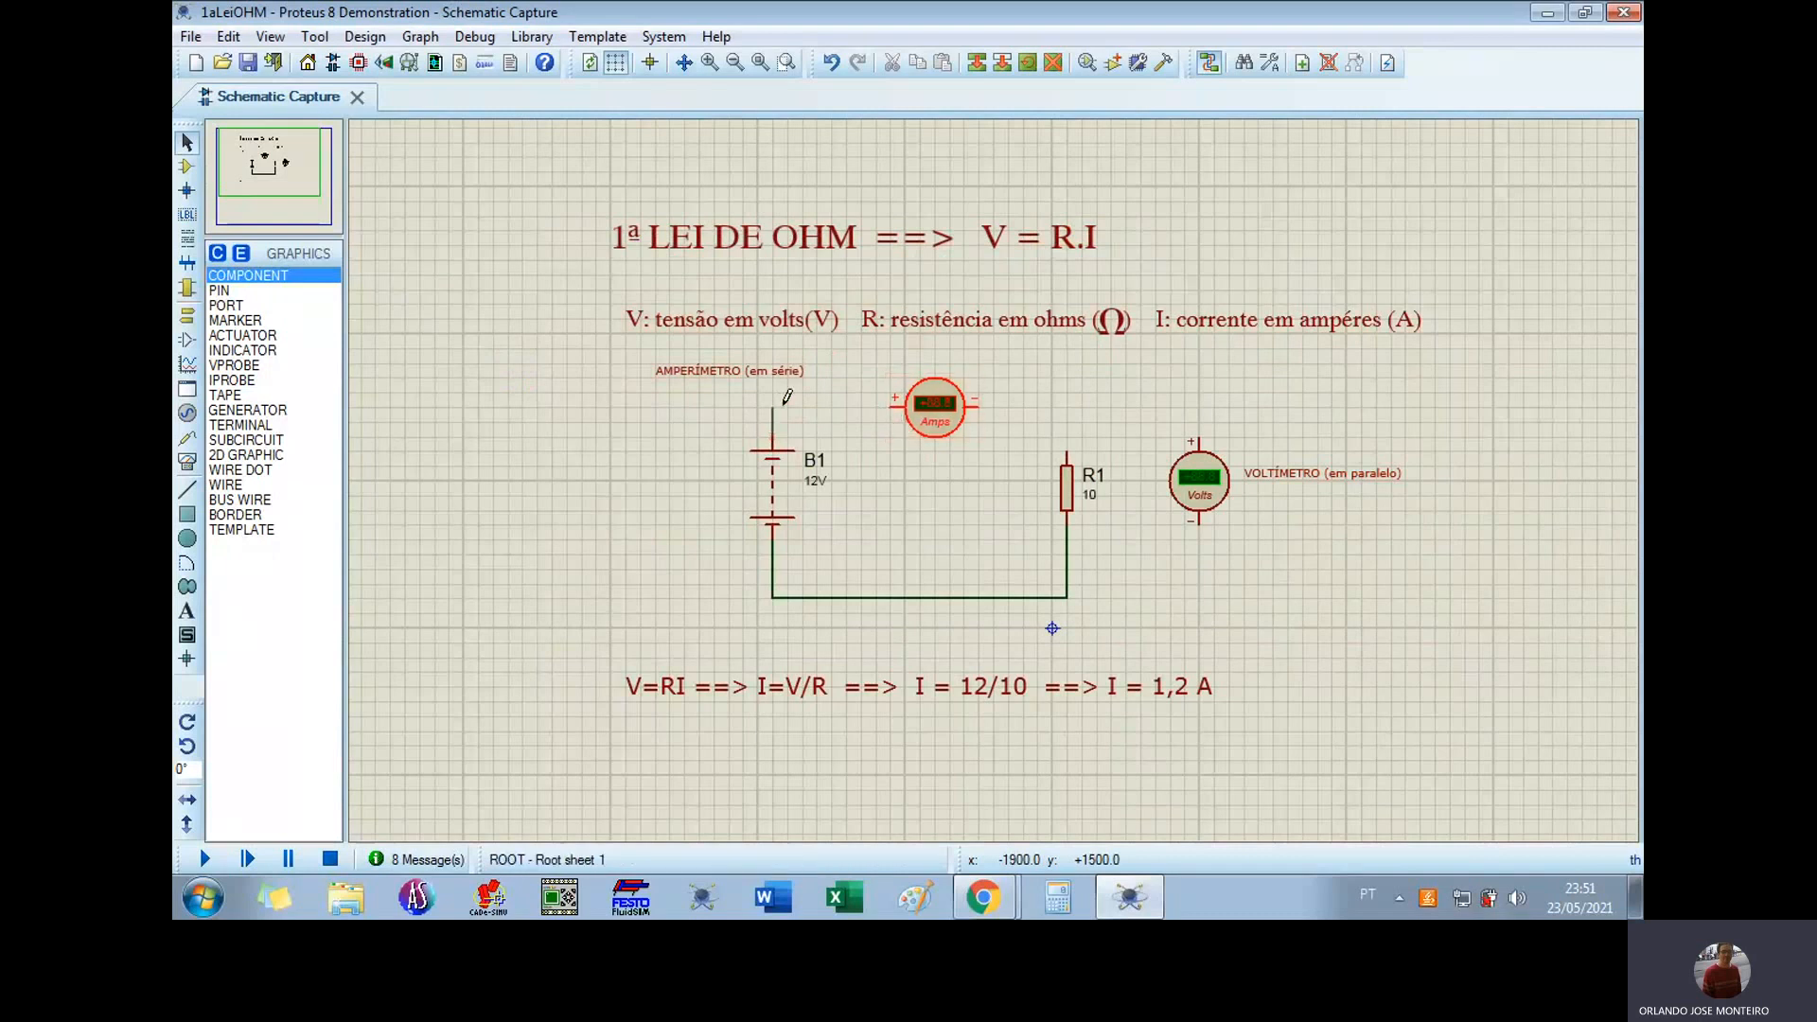
pyautogui.click(889, 402)
pyautogui.click(1070, 447)
pyautogui.click(982, 406)
# Step: Wire the voltmeter in parallel with resistor R1, its + pin above the resistor and its − pin below it
pyautogui.click(1200, 437)
pyautogui.click(1068, 438)
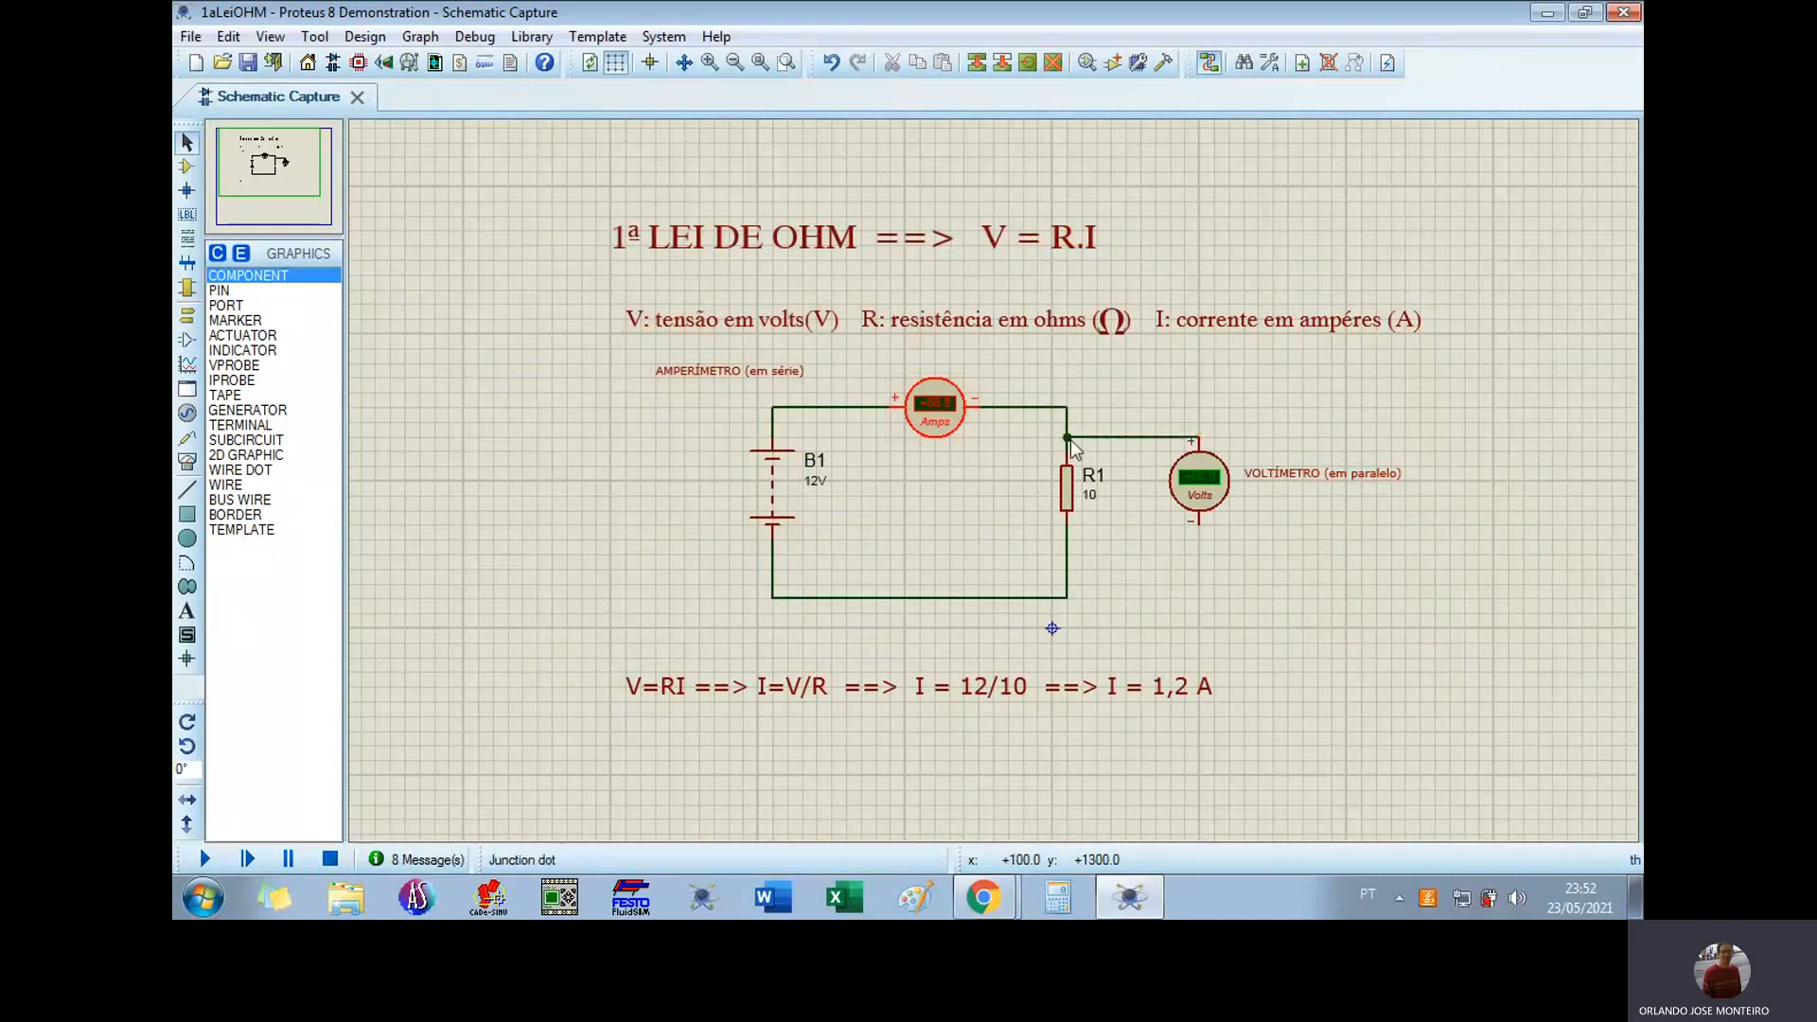
pyautogui.click(1201, 524)
pyautogui.click(1069, 539)
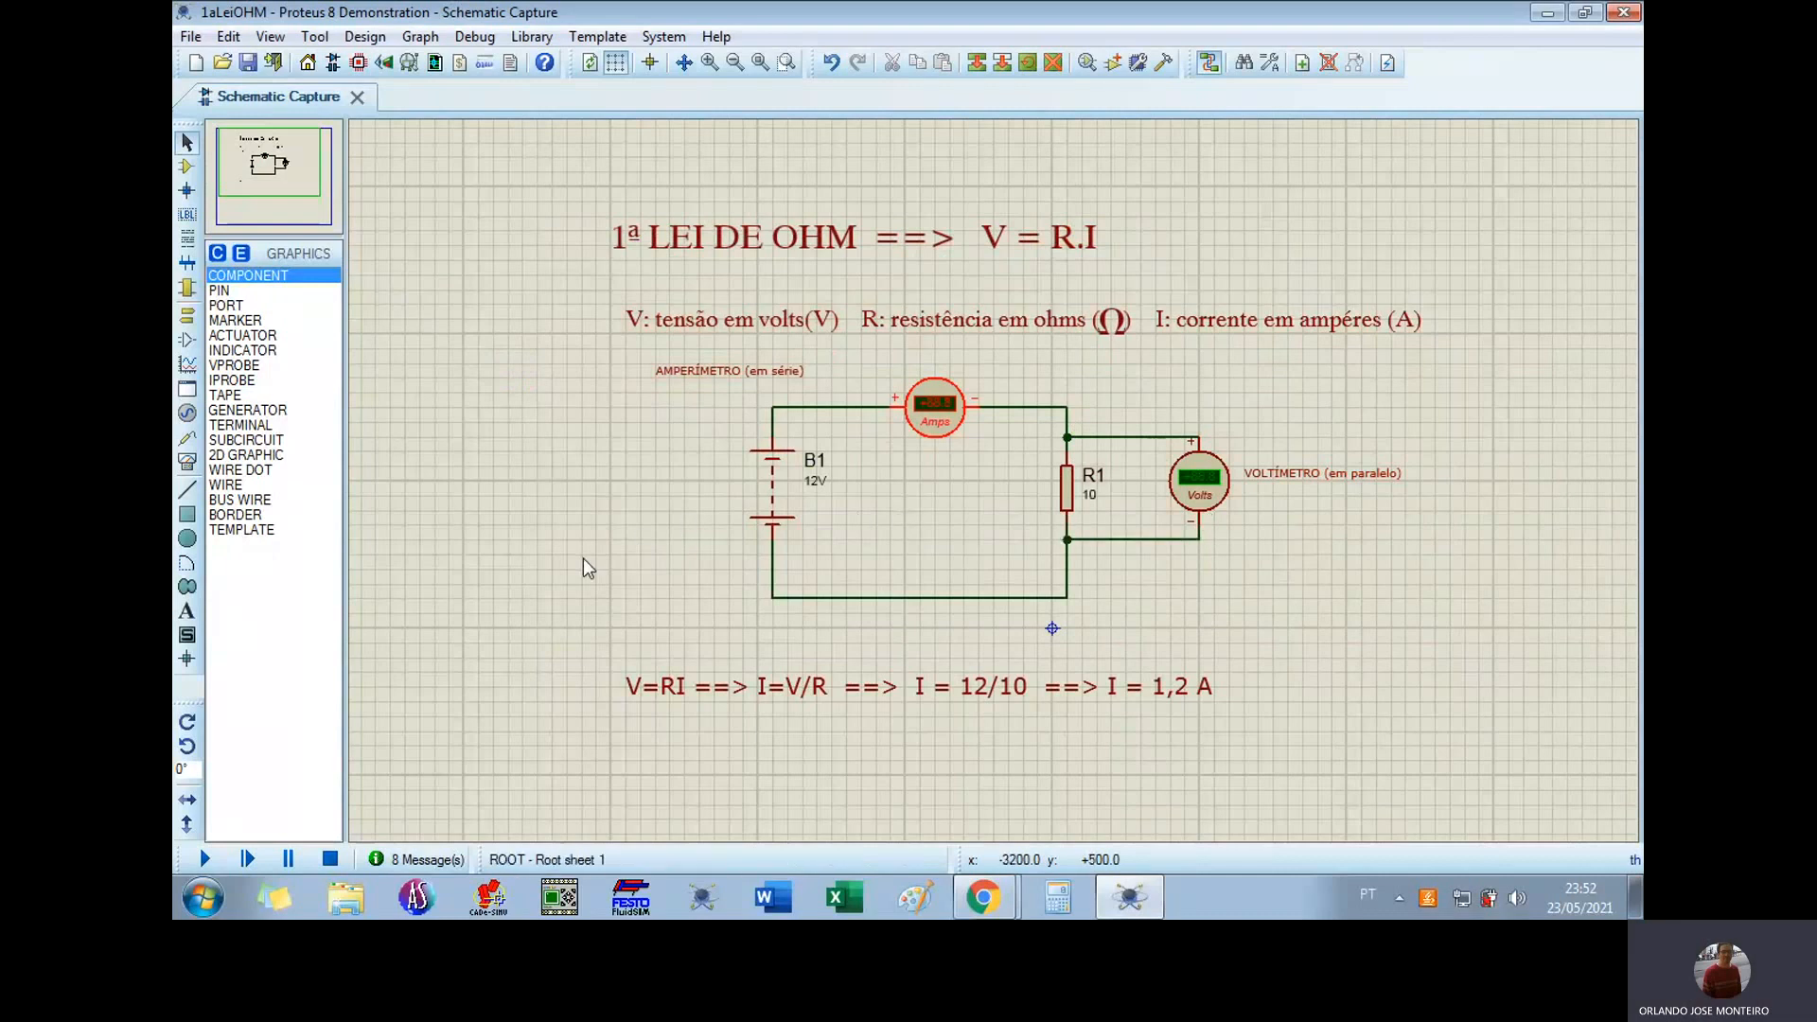
# Step: Run the circuit simulation with the ammeter and voltmeter connected
pyautogui.click(206, 856)
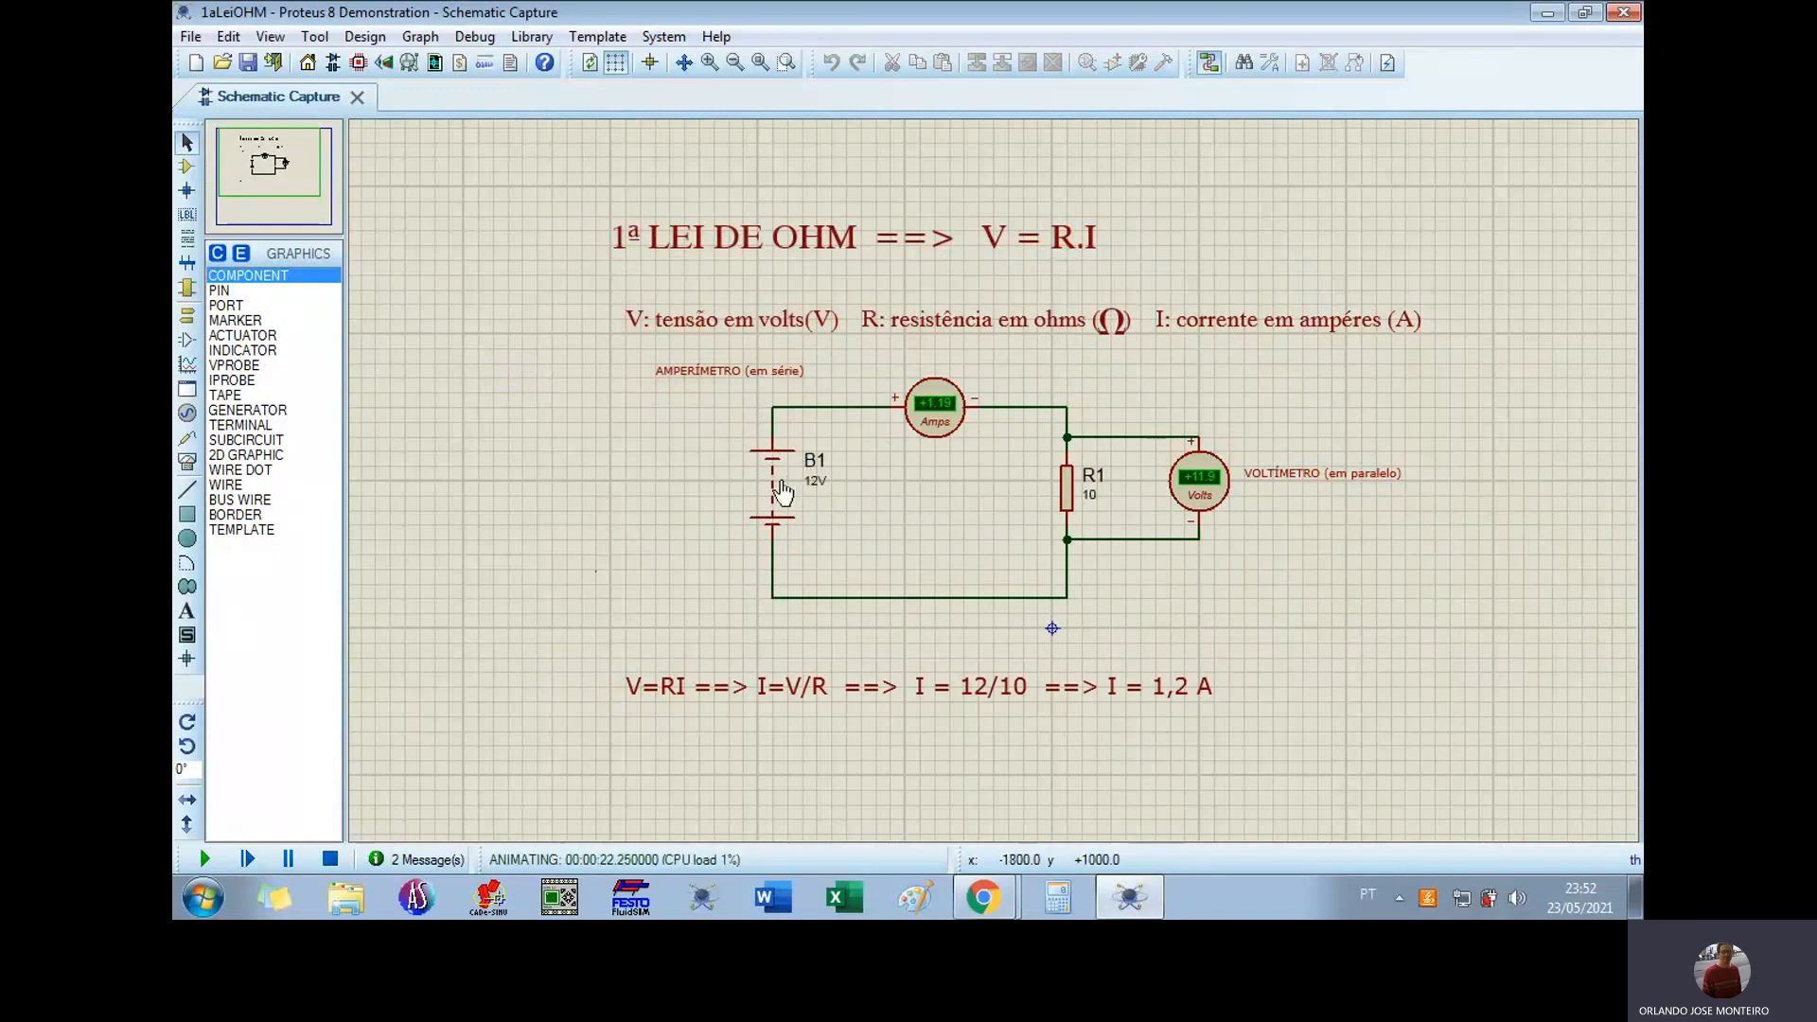
# Step: With the simulation stopped, lower the internal resistance of battery B1, and run the circuit simulation again
pyautogui.click(331, 859)
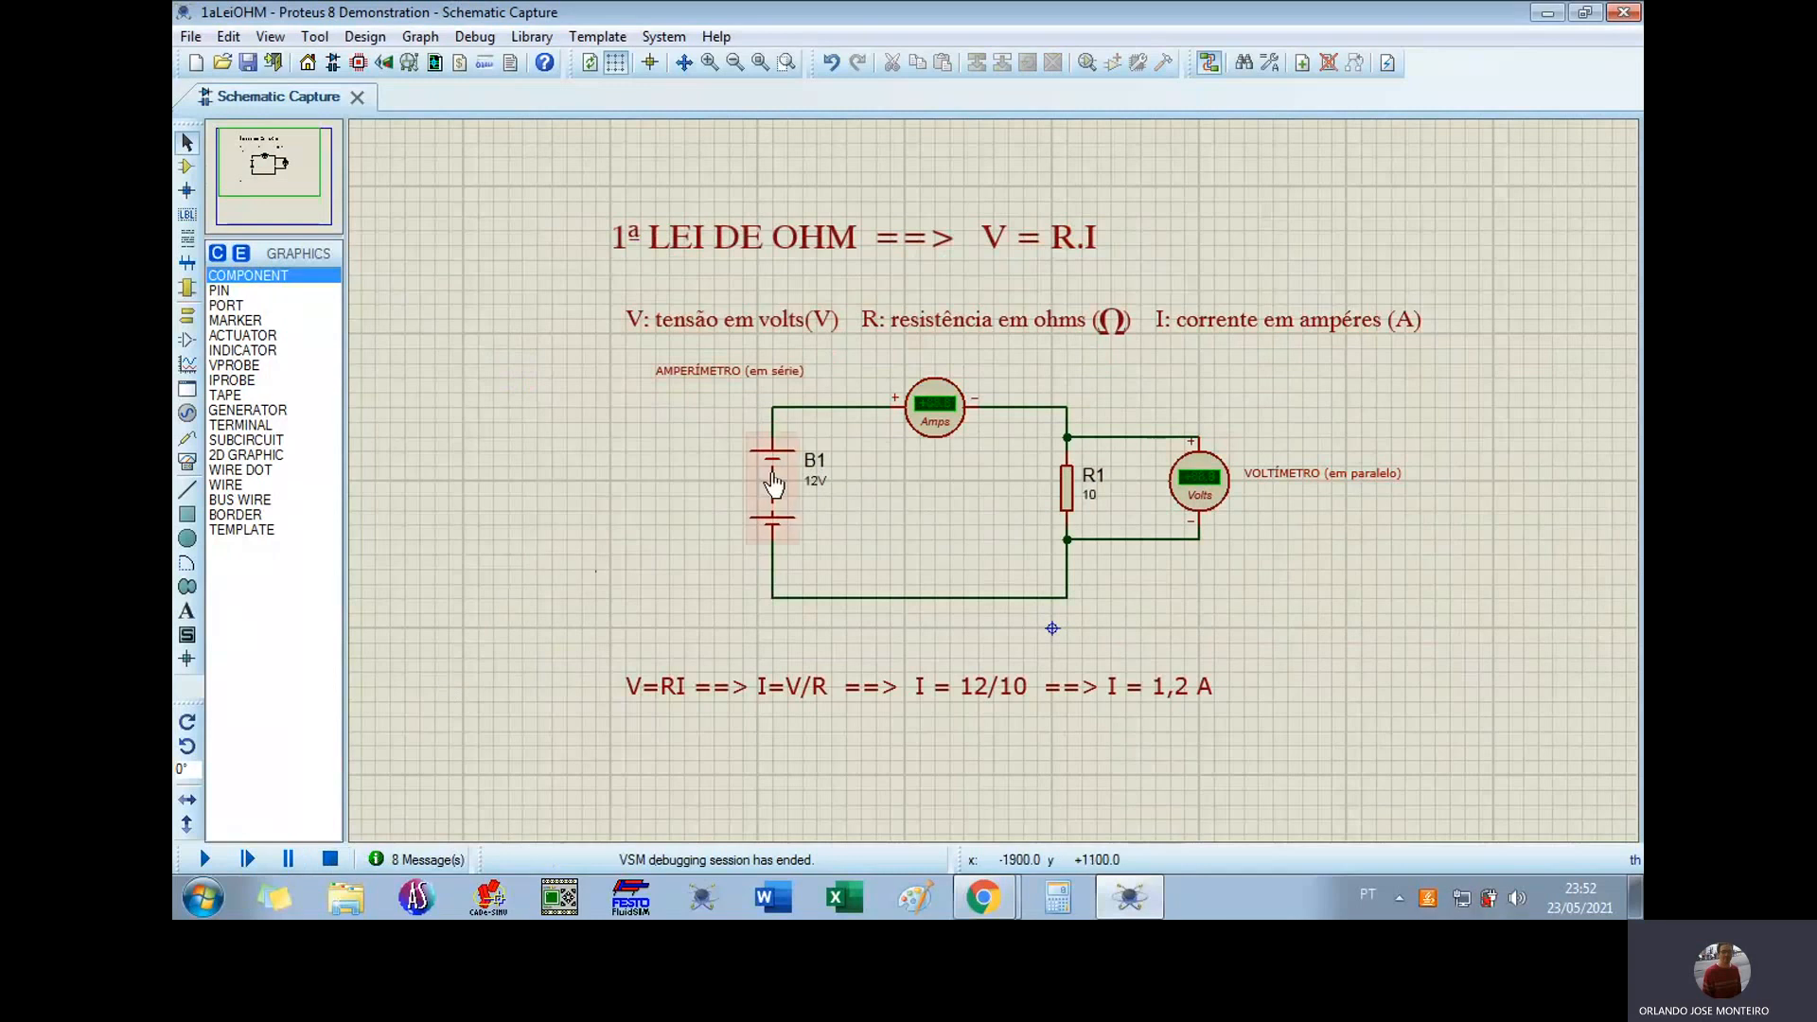
pyautogui.rightClick(778, 511)
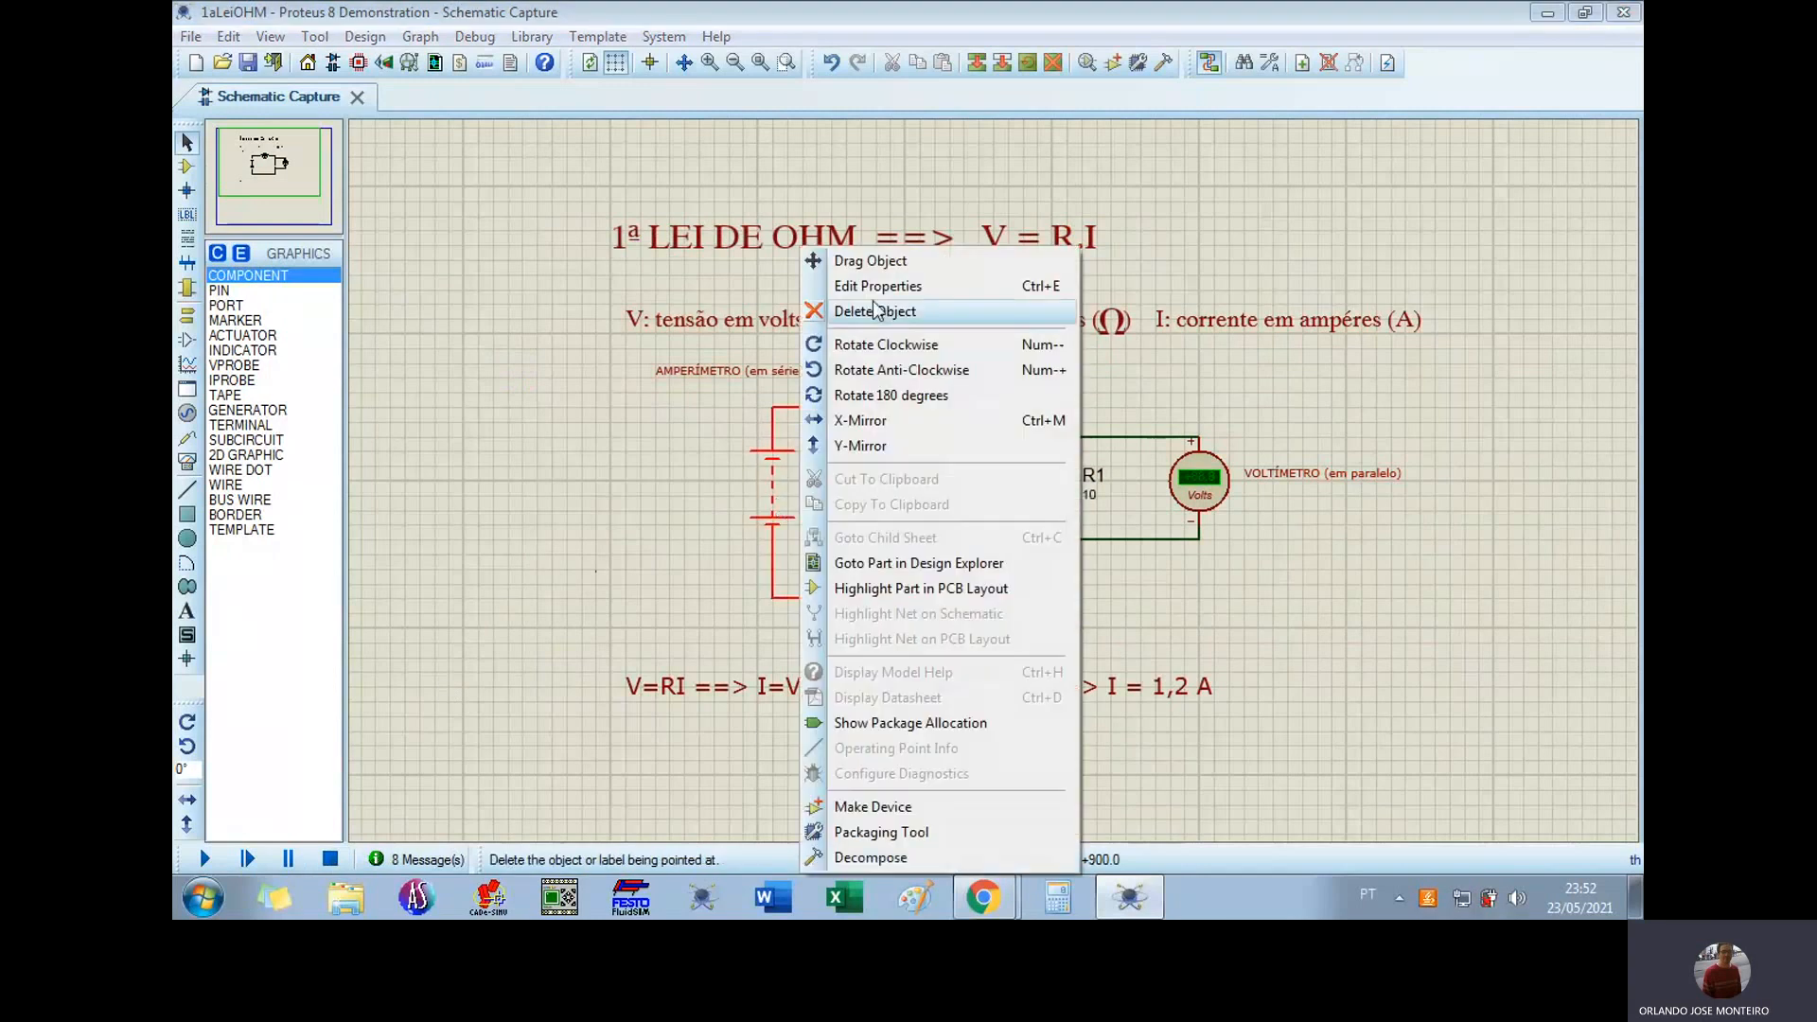
pyautogui.click(884, 288)
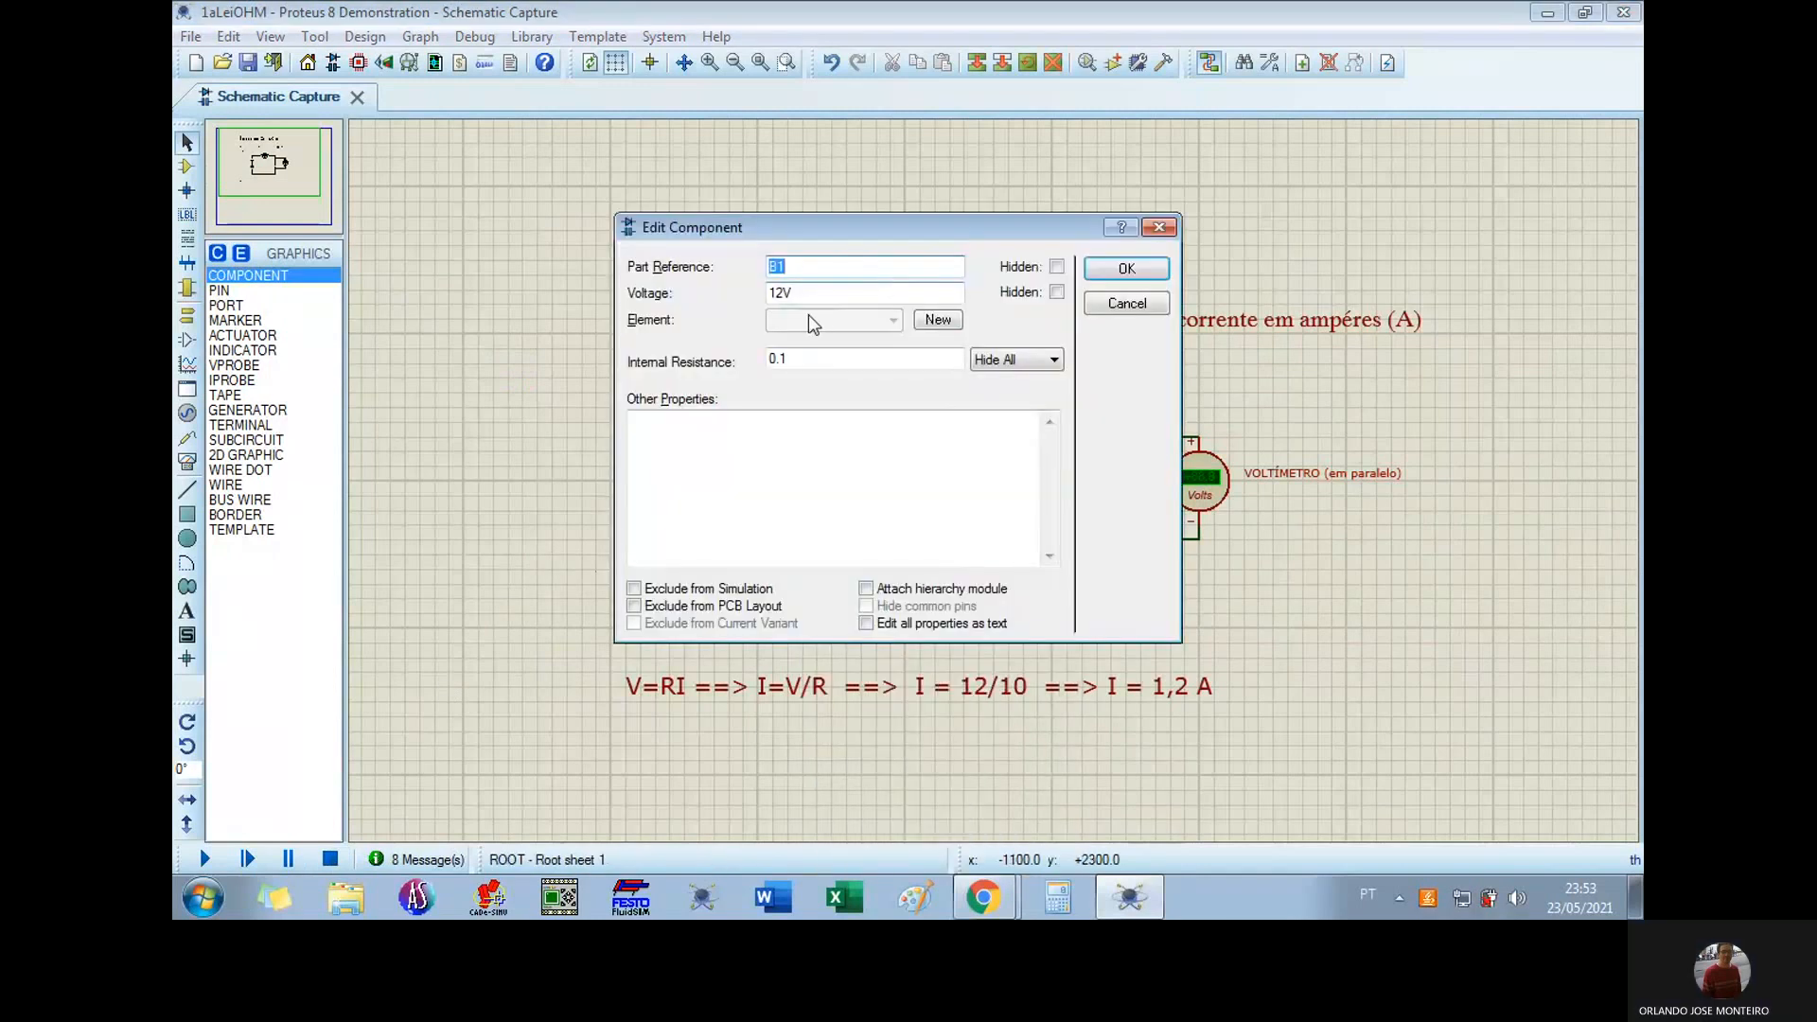
pyautogui.click(799, 360)
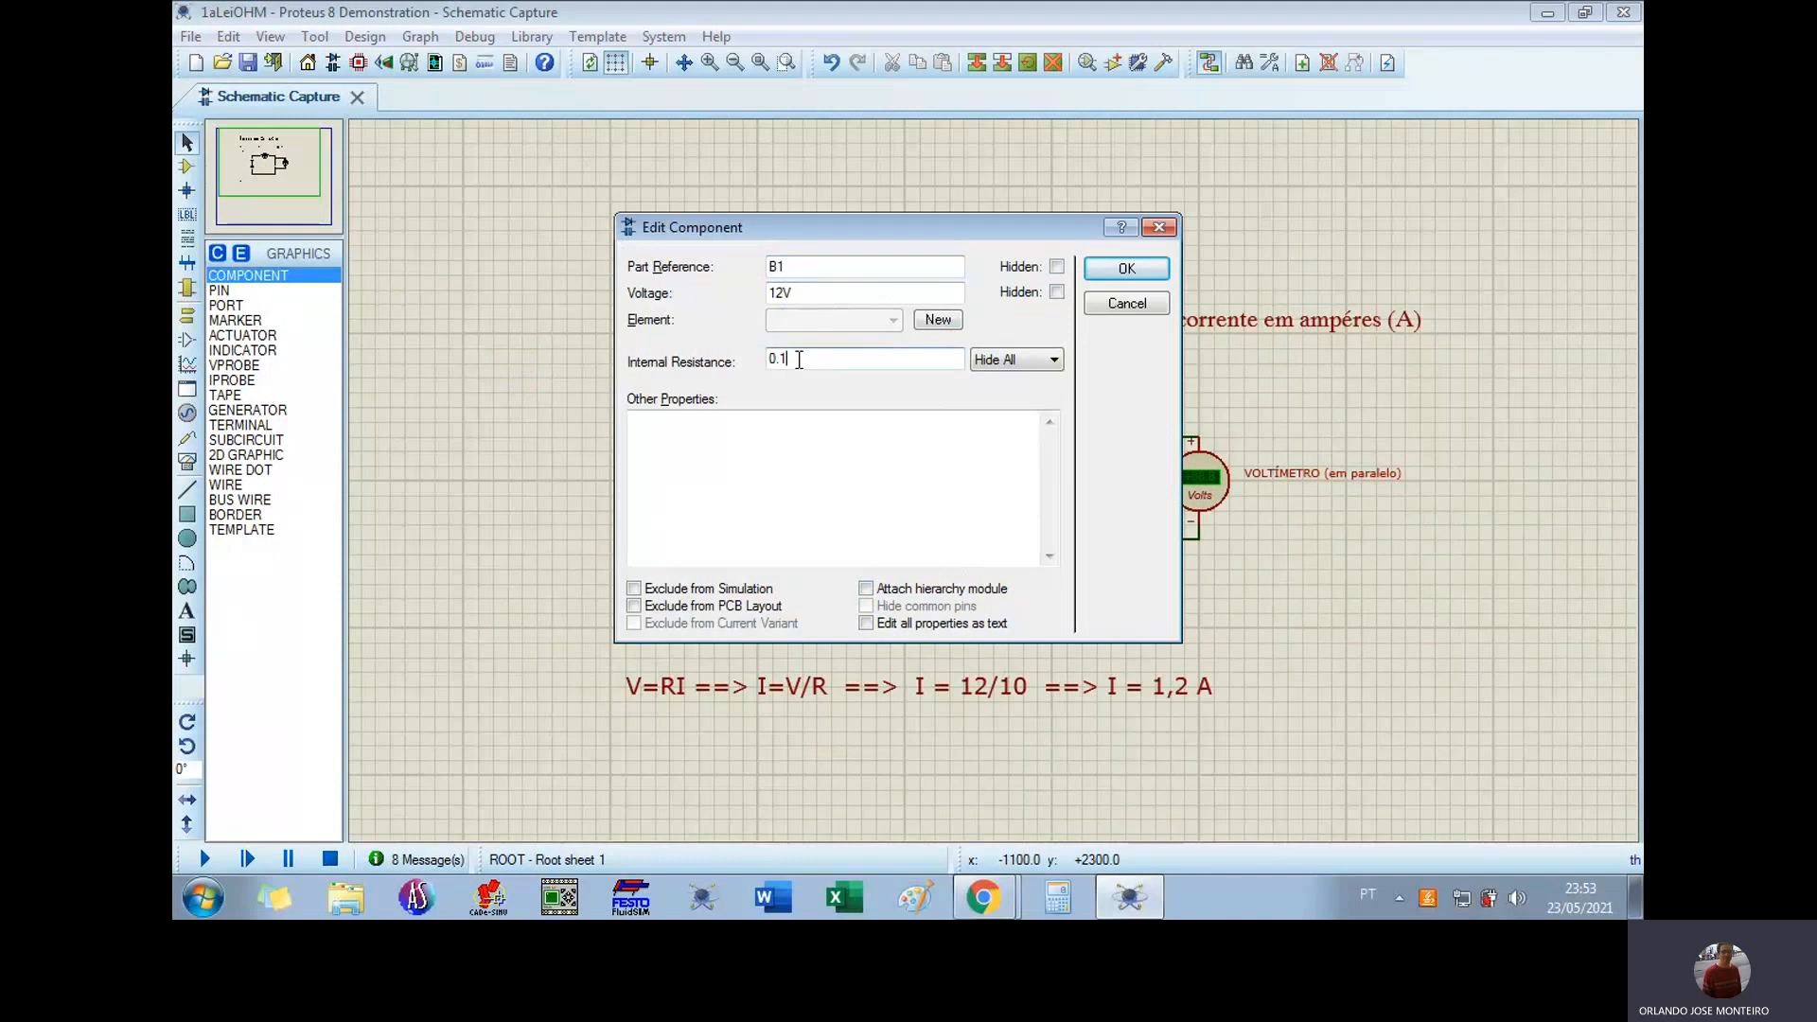
pyautogui.click(1108, 272)
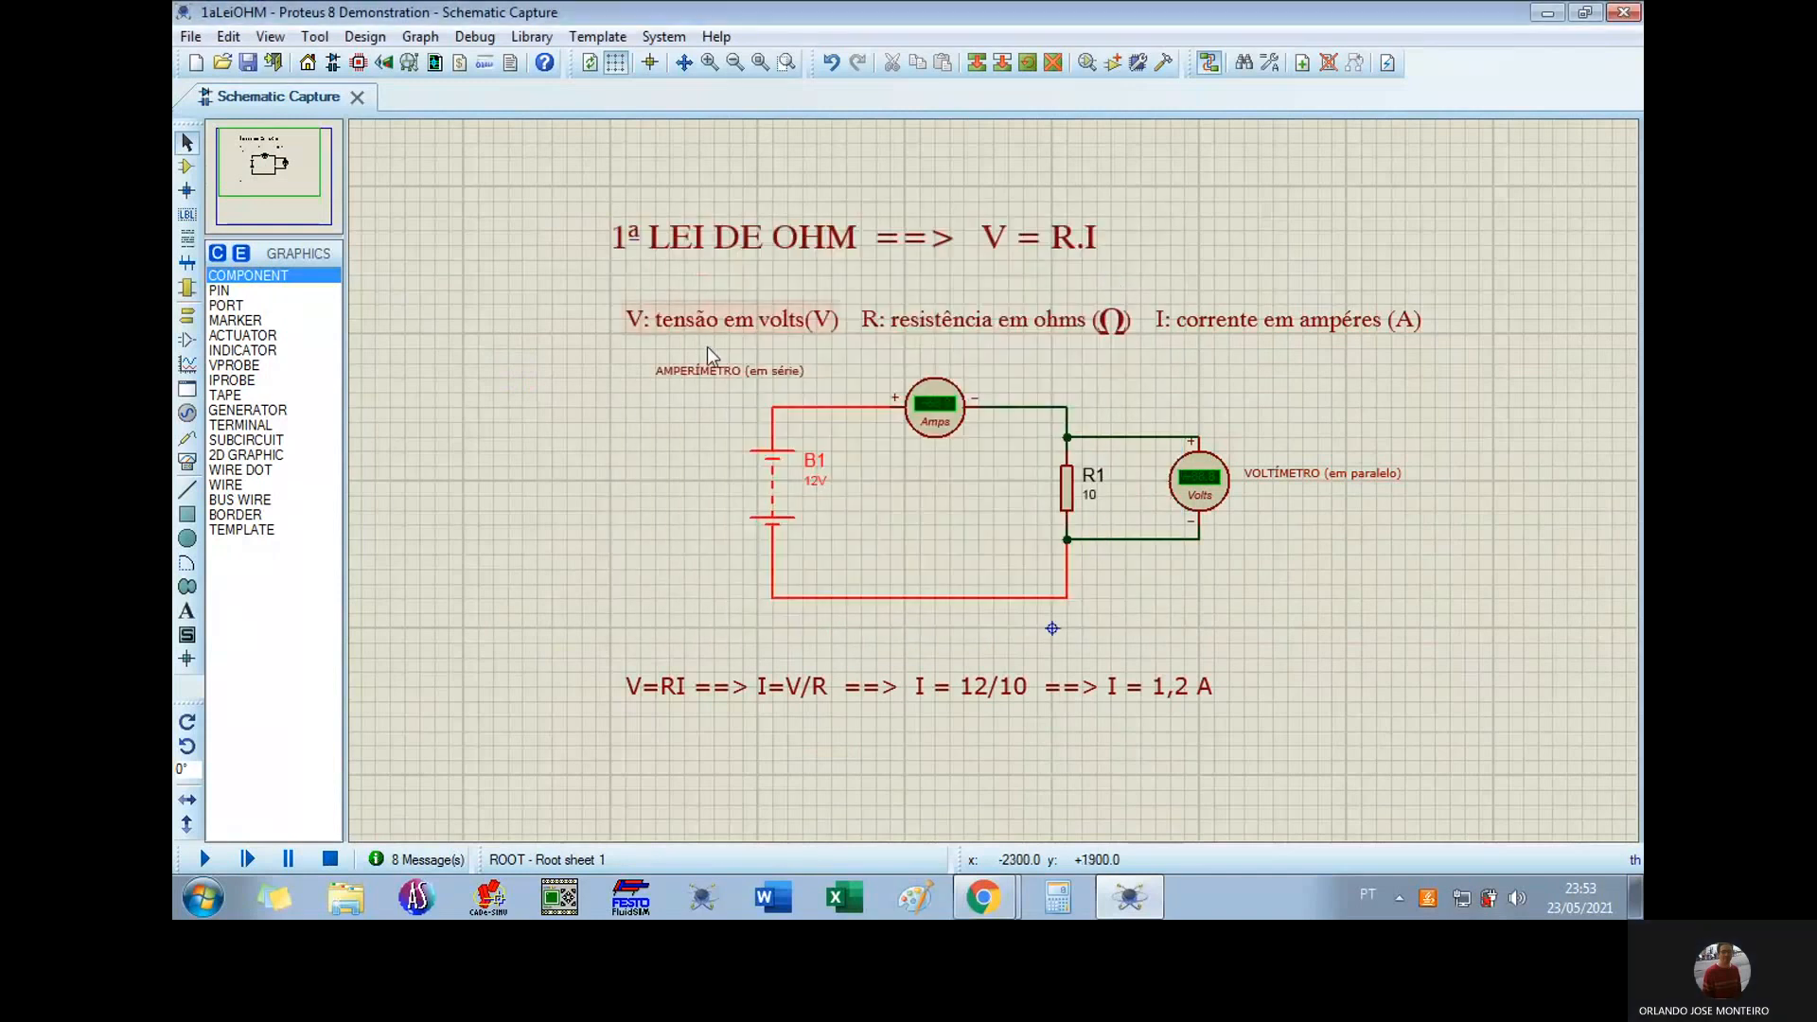
pyautogui.click(204, 860)
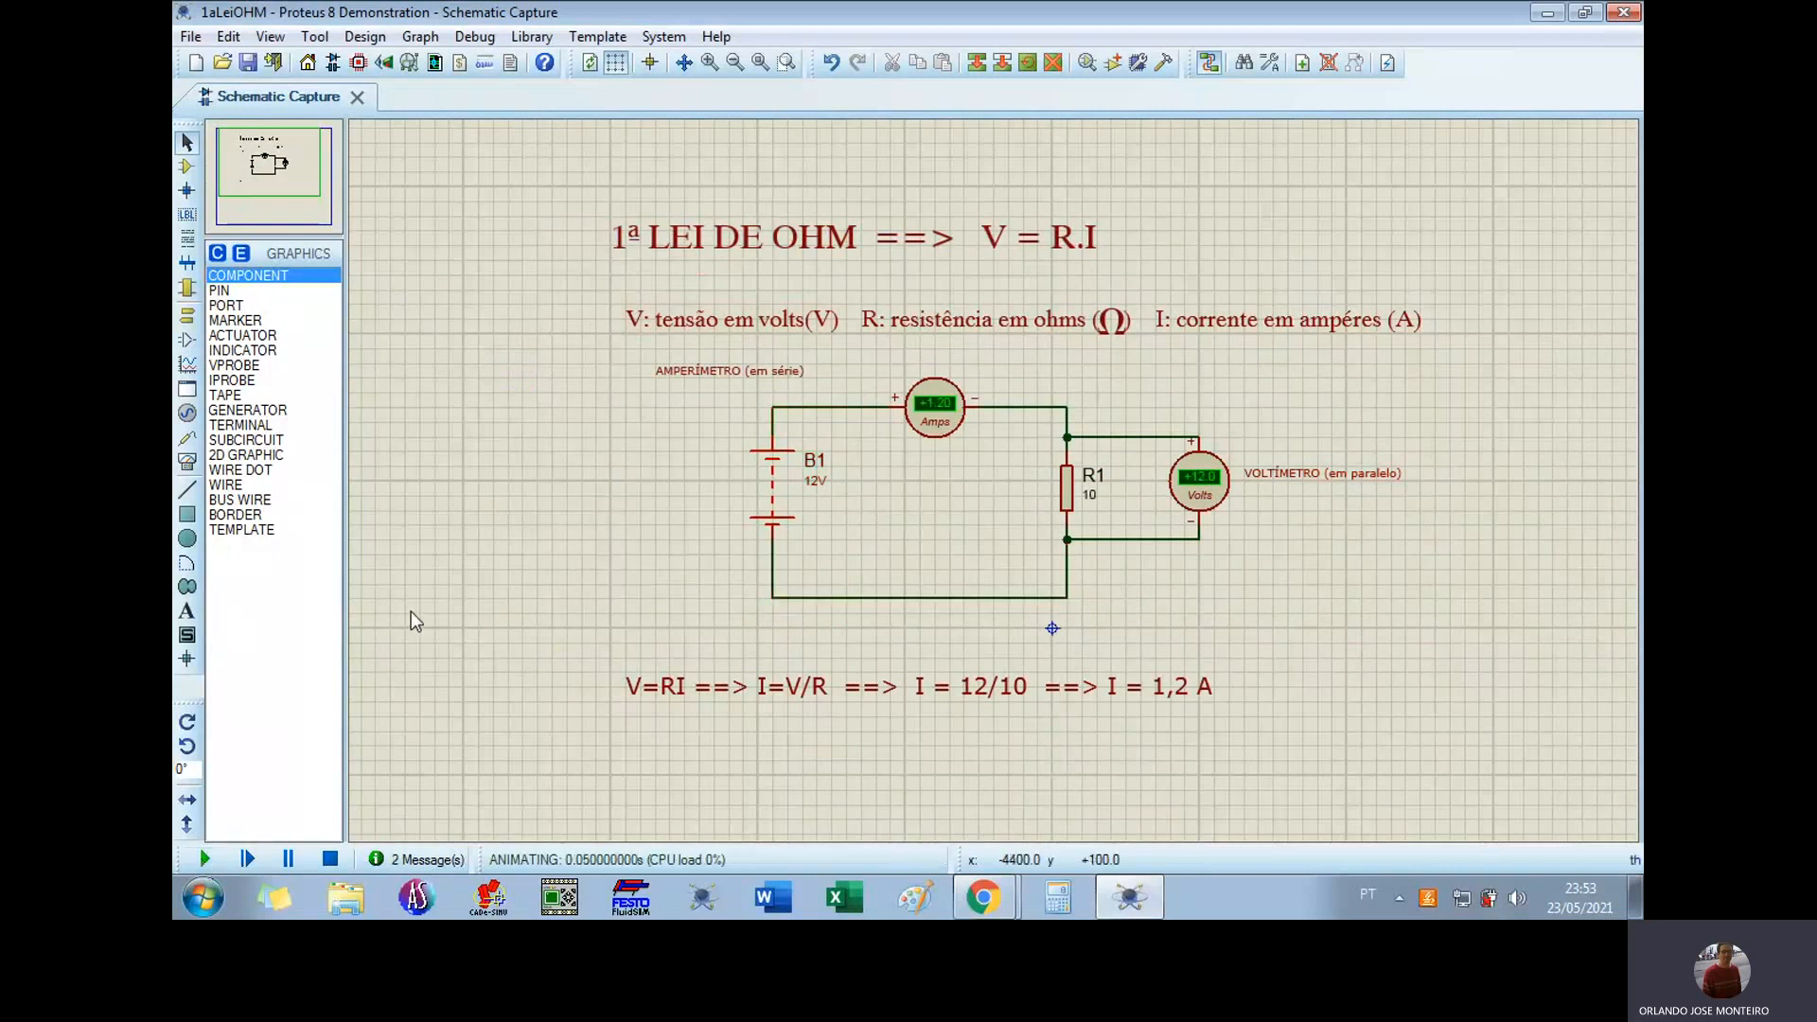